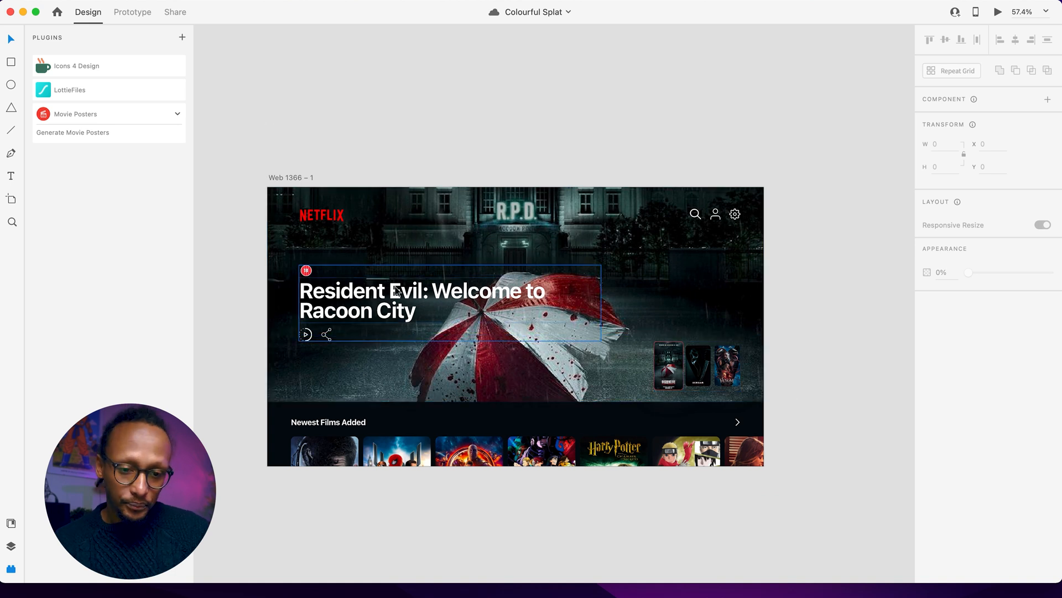
- Duplicate the Web 1366 – 1 artboard and place the copy beside the original
scroll(381, 298, down, 3)
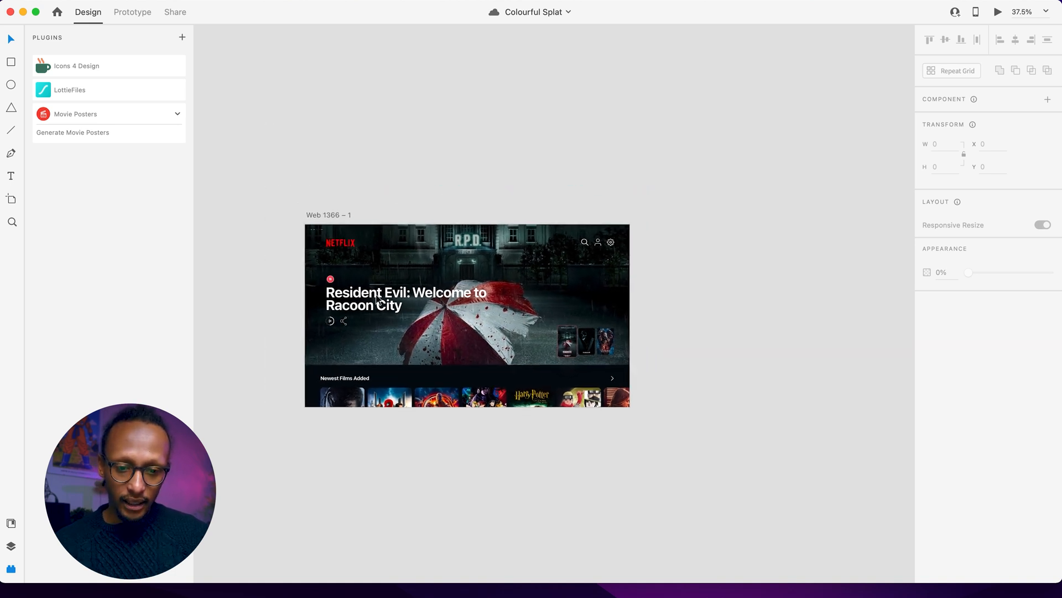
drag(327, 220, 695, 223)
click(625, 181)
scroll(625, 182, right, 5)
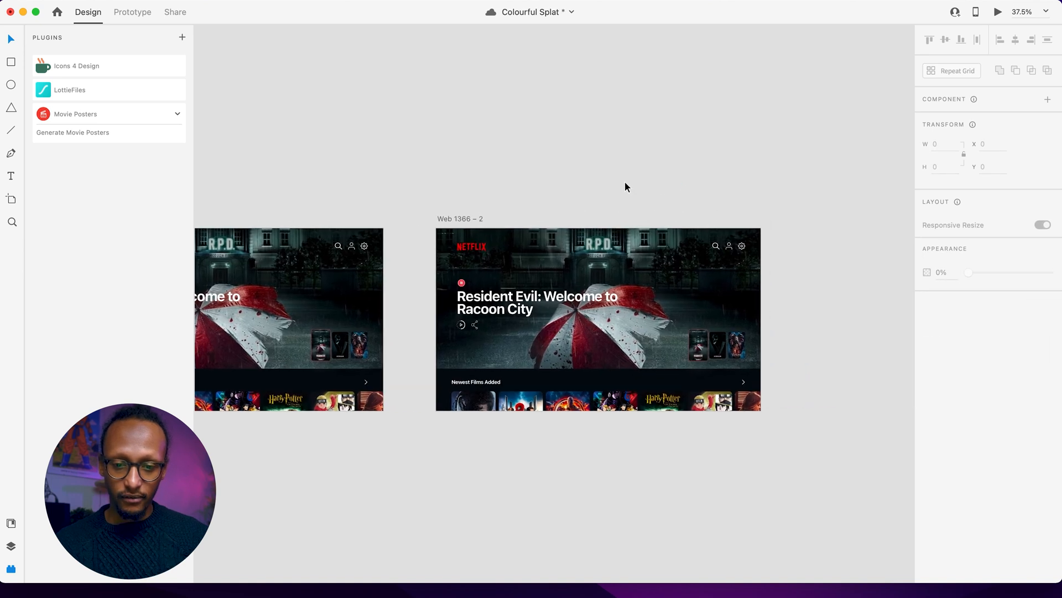
scroll(627, 180, up, 4)
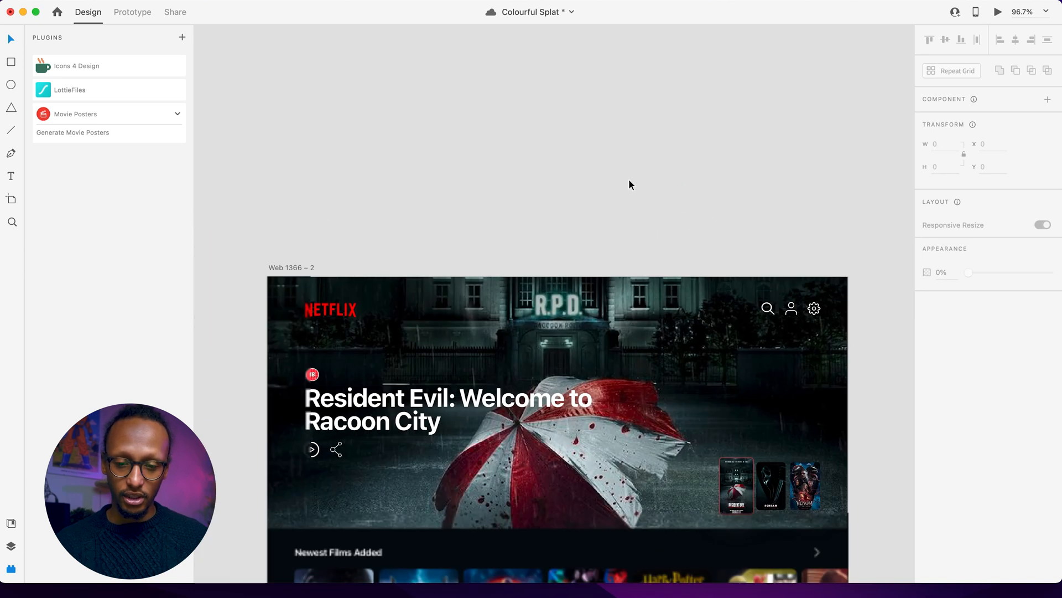
scroll(629, 178, down, 2)
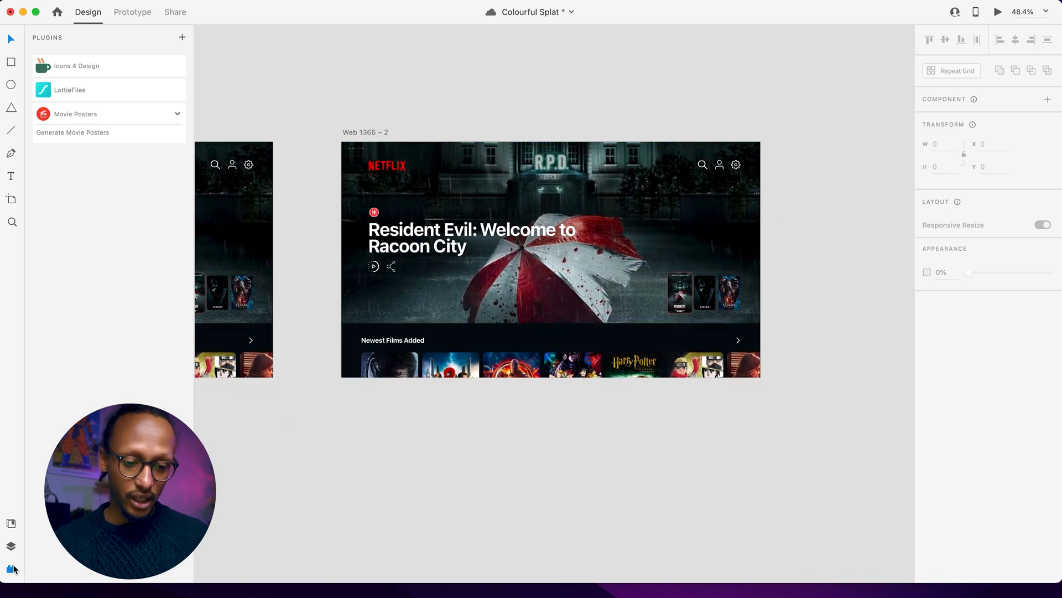
- Replace the hero background on the Web 1366 – 2 artboard with the scream-trailer-1_i320_1 video from the Poster Tutorial folder
click(44, 595)
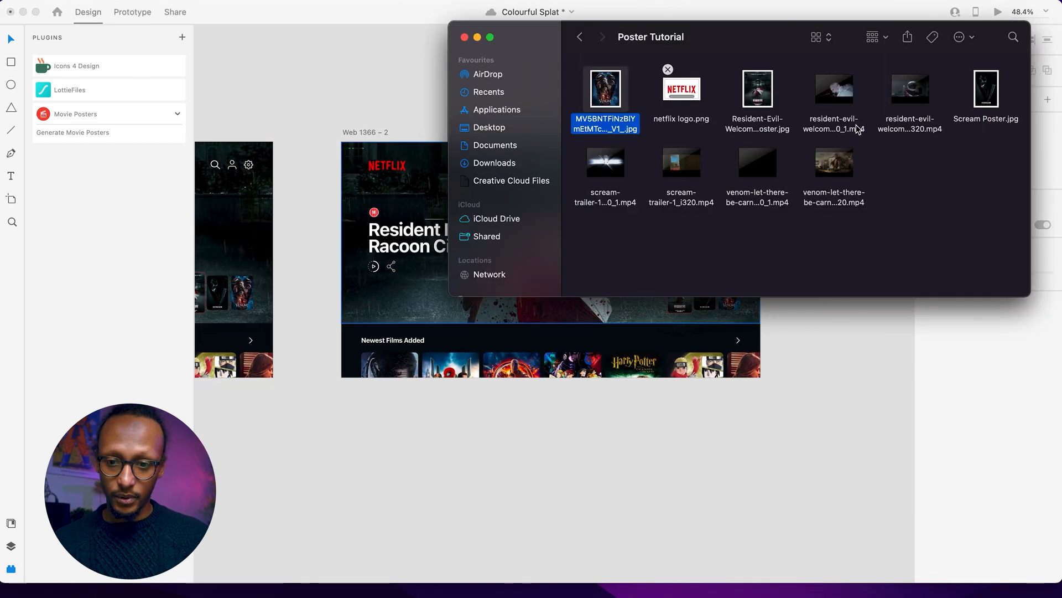
drag(606, 164, 425, 316)
scroll(477, 311, up, 3)
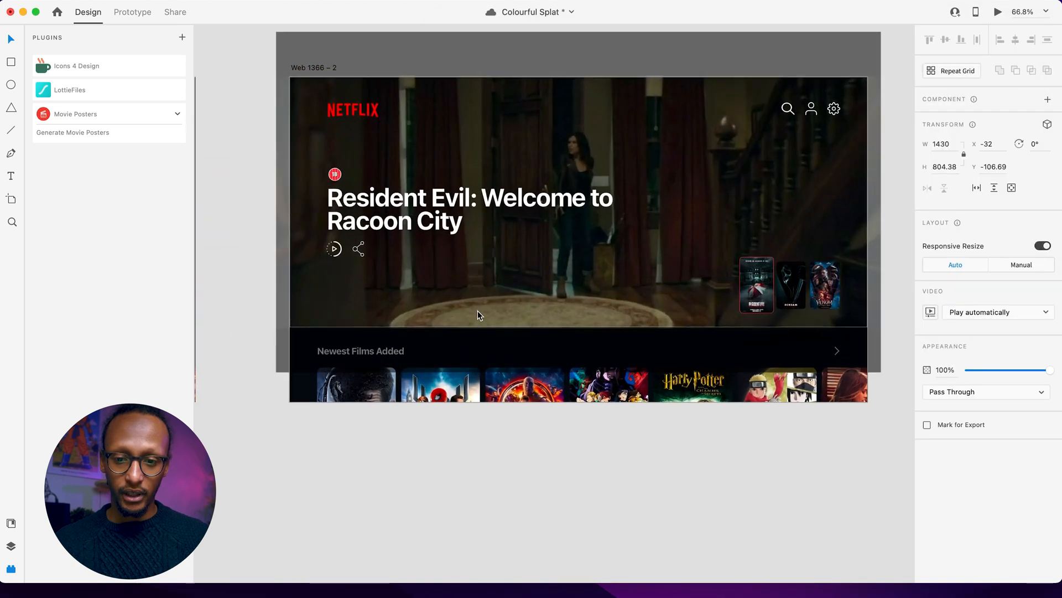
- Change the hero title on Web 1366 – 2 to "Scream (2022)"
scroll(477, 310, up, 1)
click(380, 195)
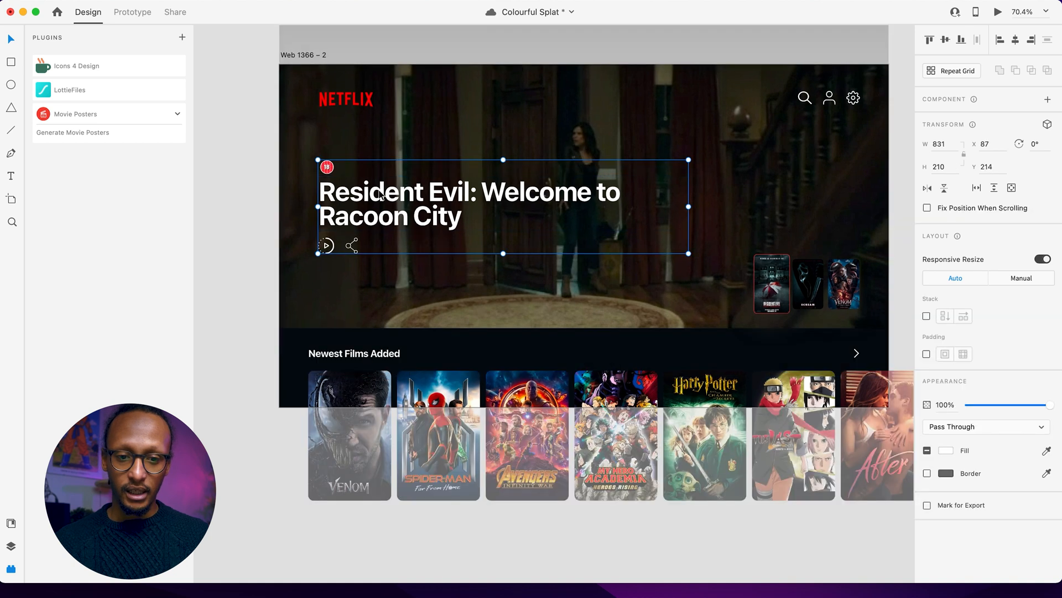
double_click(380, 195)
double_click(379, 195)
text(Scre)
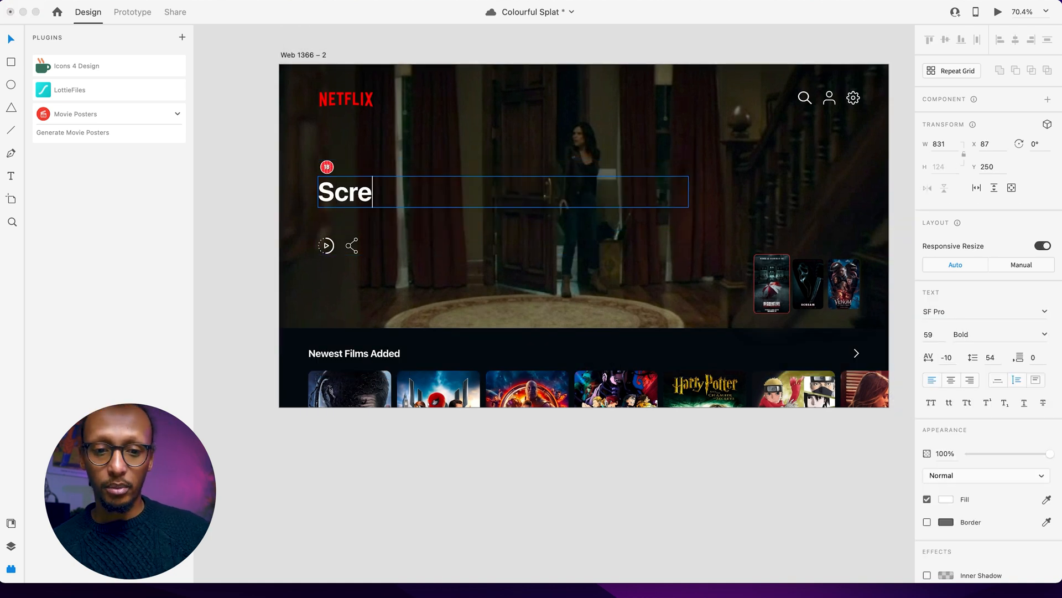
text(am (202)
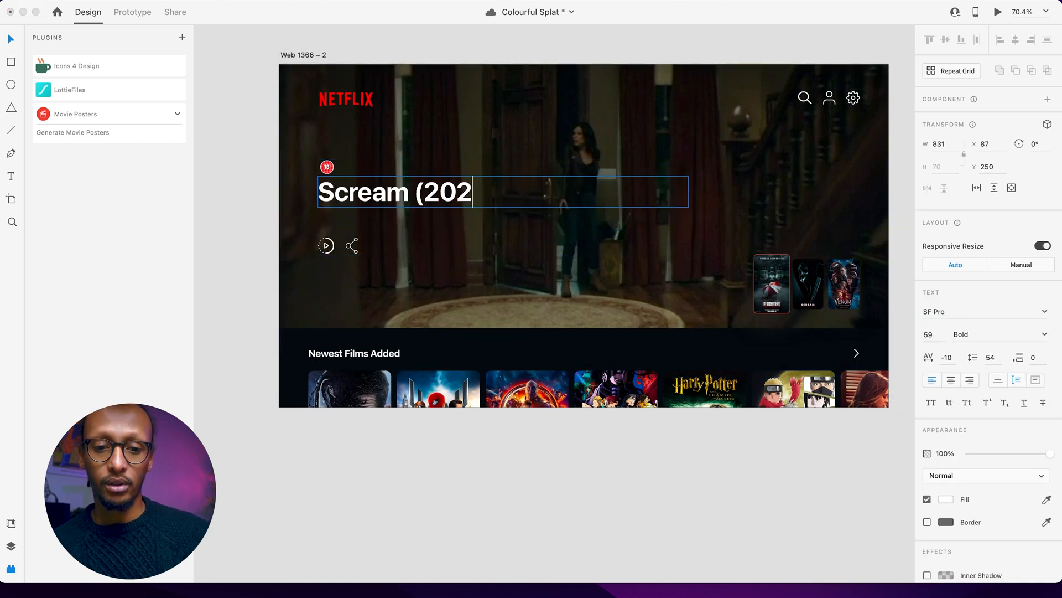
key(Escape)
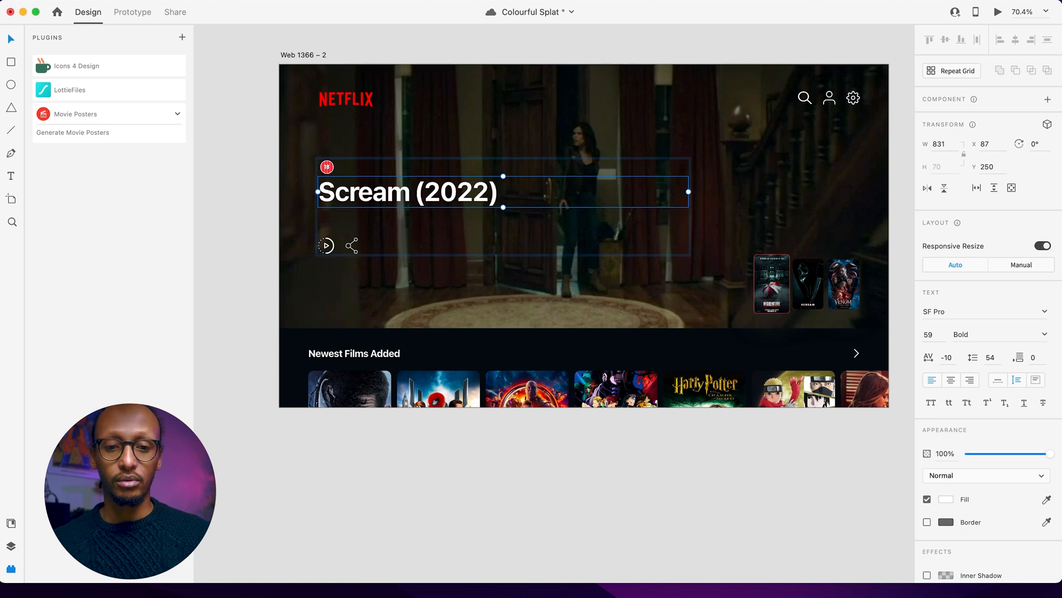
- Move the year in the hero title onto a second line and remove its parentheses, leaving "Scream" above "2022"
click(332, 250)
double_click(423, 200)
click(423, 198)
key(BackSpace)
key(Return)
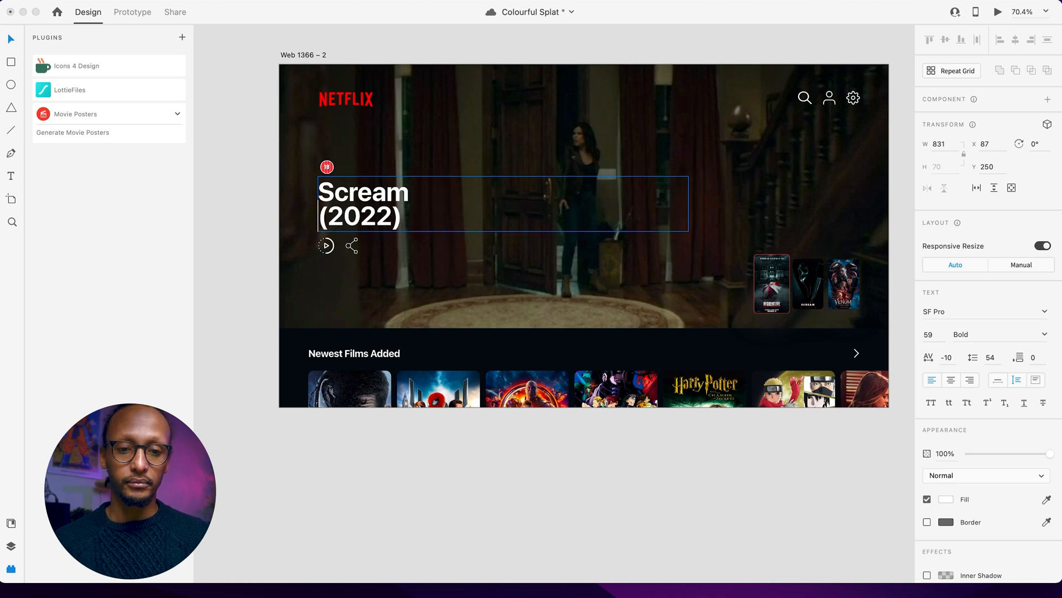
key(Delete)
key(Right)
key(Right)
key(Right)
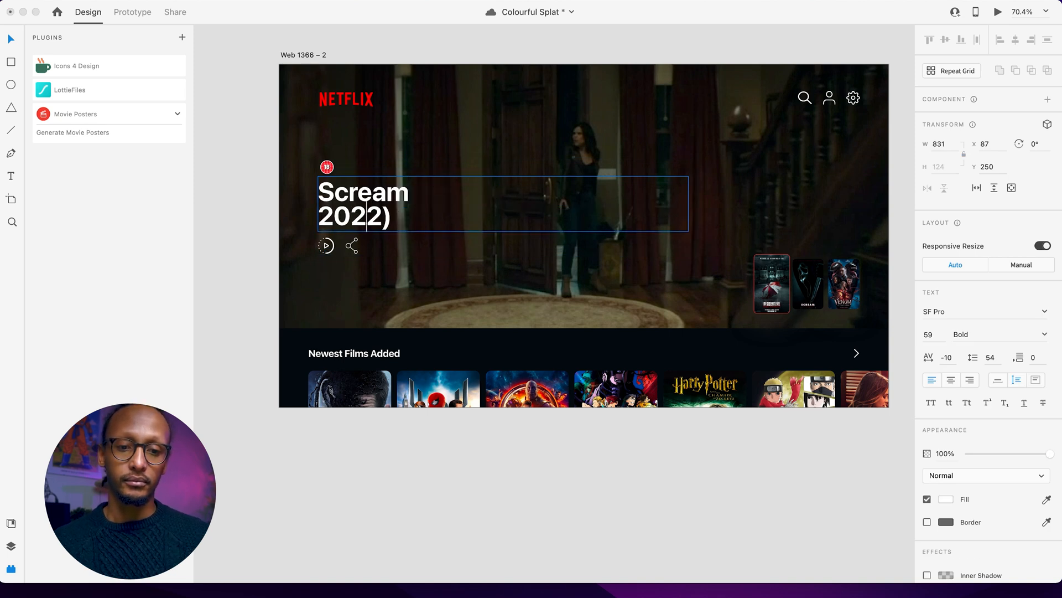
key(BackSpace)
key(Escape)
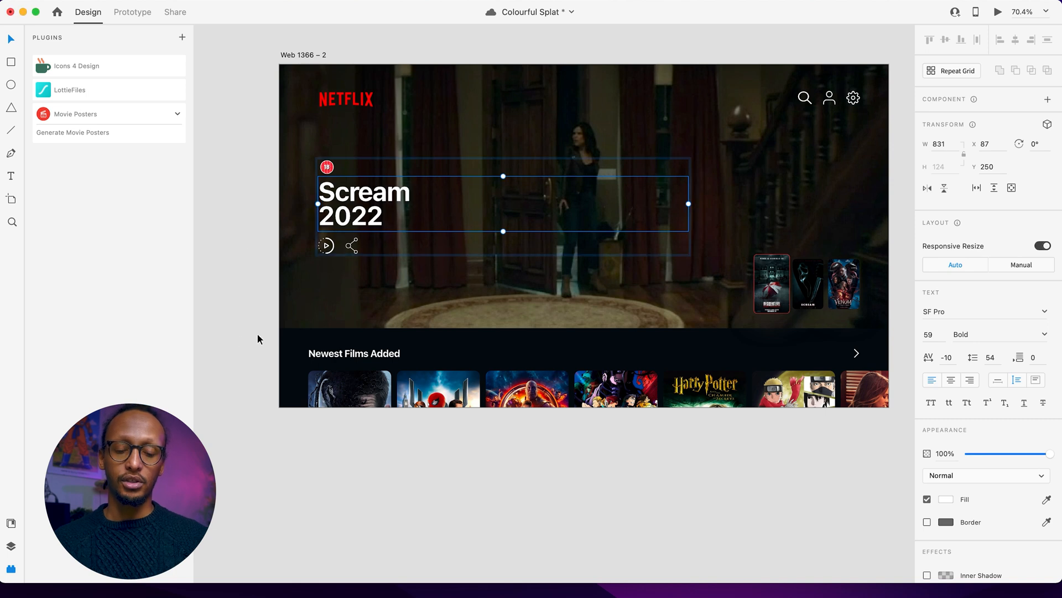
click(230, 328)
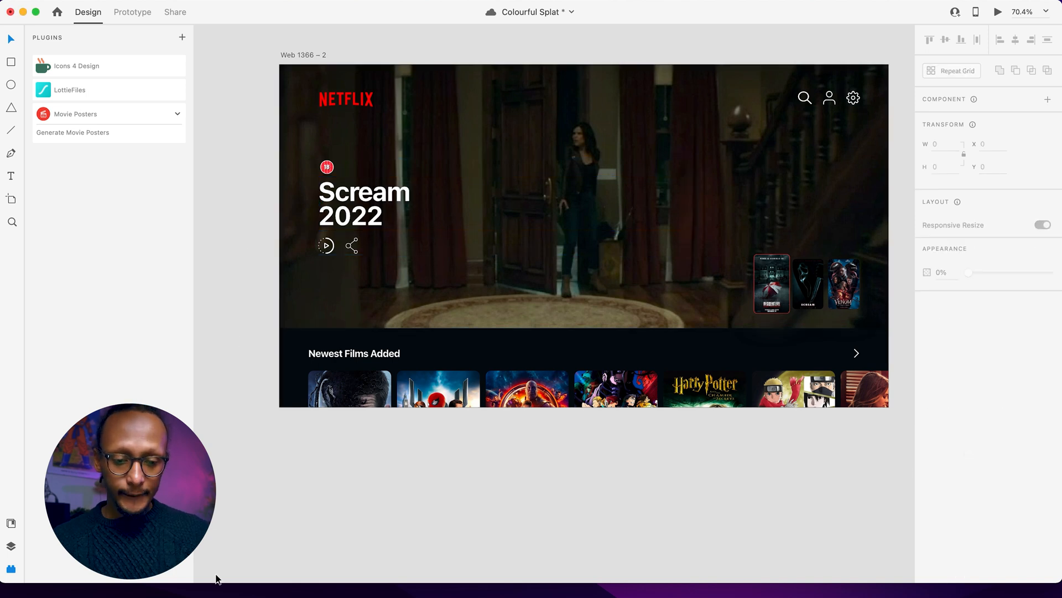
- Use the Scream poster image as the cover image of the hero video on Web 1366 – 2
click(43, 596)
click(370, 306)
click(341, 318)
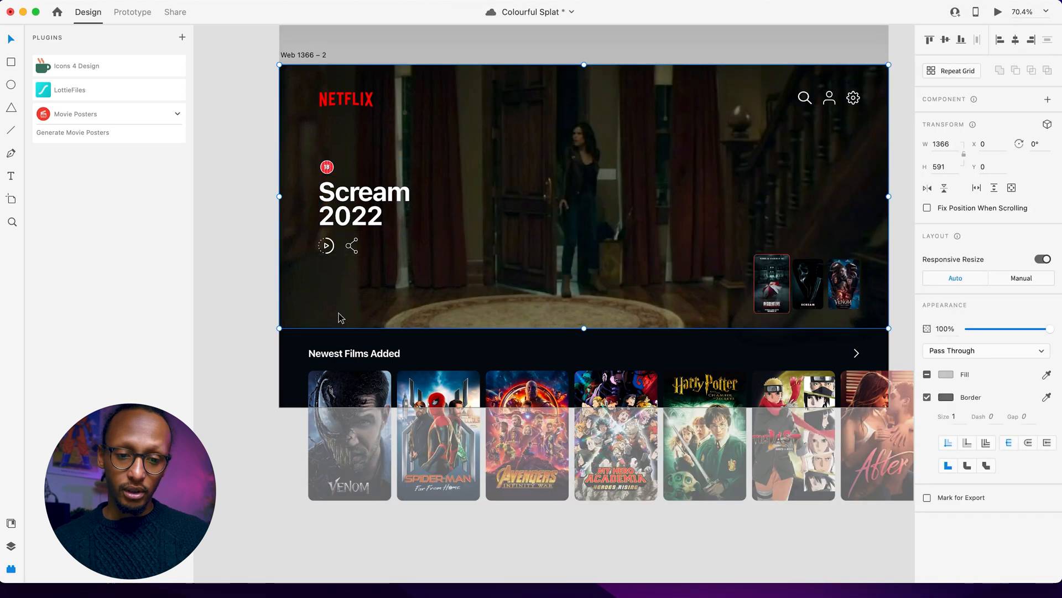
double_click(341, 318)
click(931, 312)
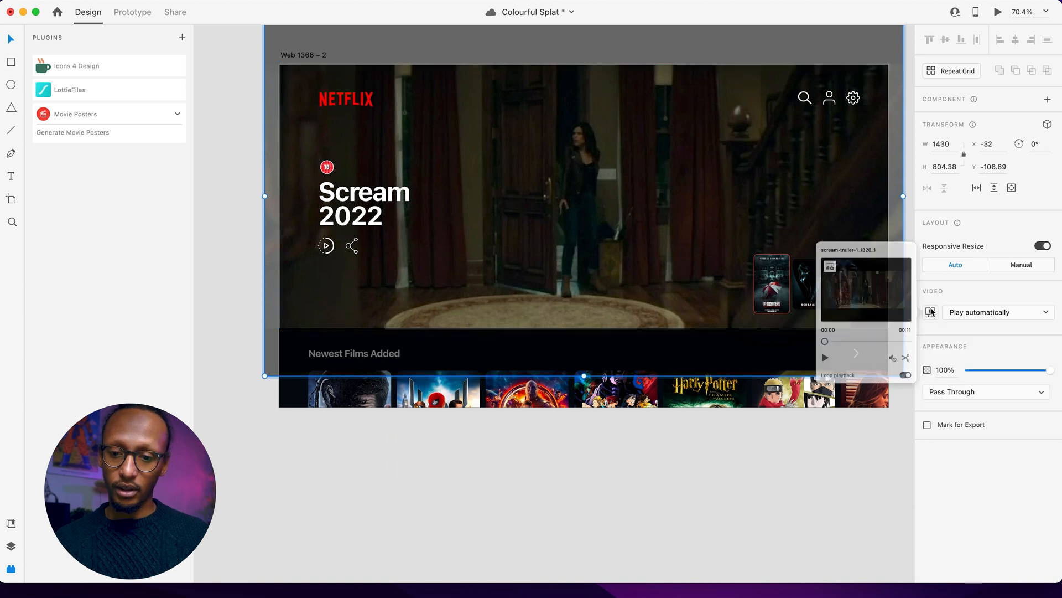
click(790, 247)
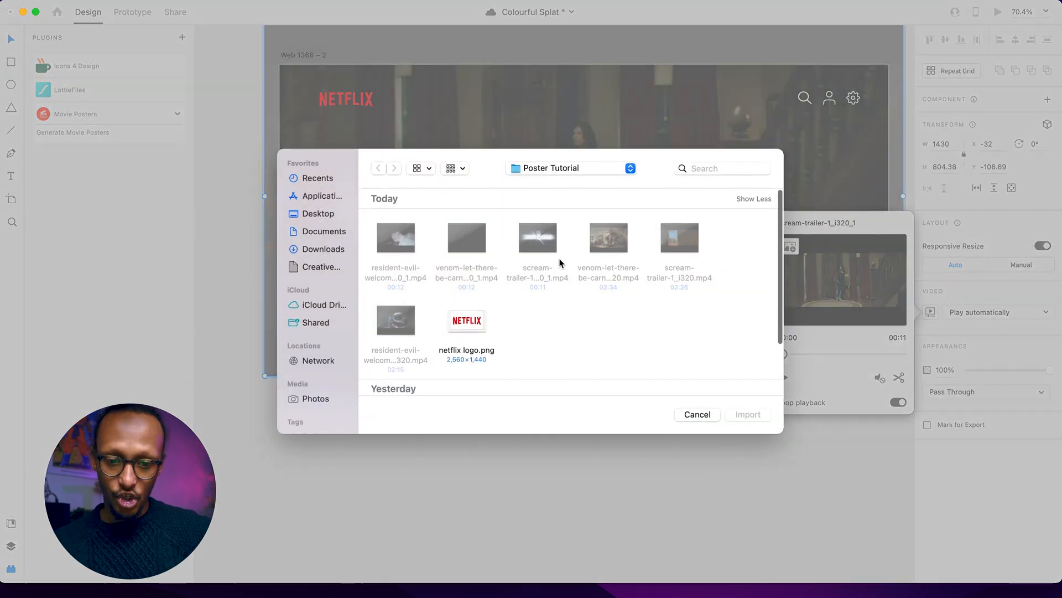
scroll(510, 340, down, 3)
double_click(509, 367)
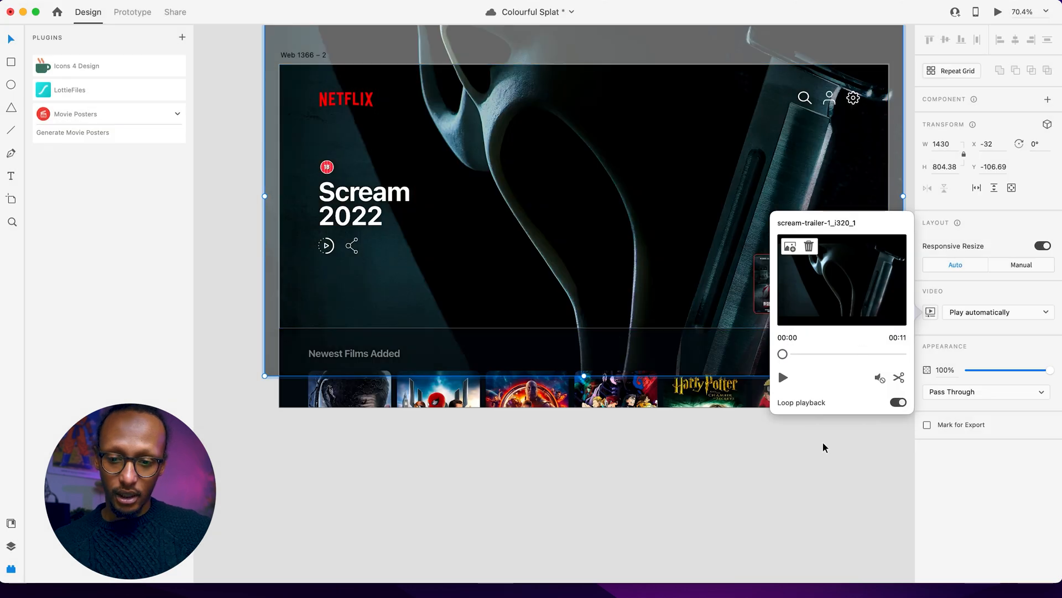
click(806, 470)
- Shrink the Resident Evil poster thumbnail on Web 1366 – 2 proportionally to about 69 by 117
scroll(741, 497, down, 3)
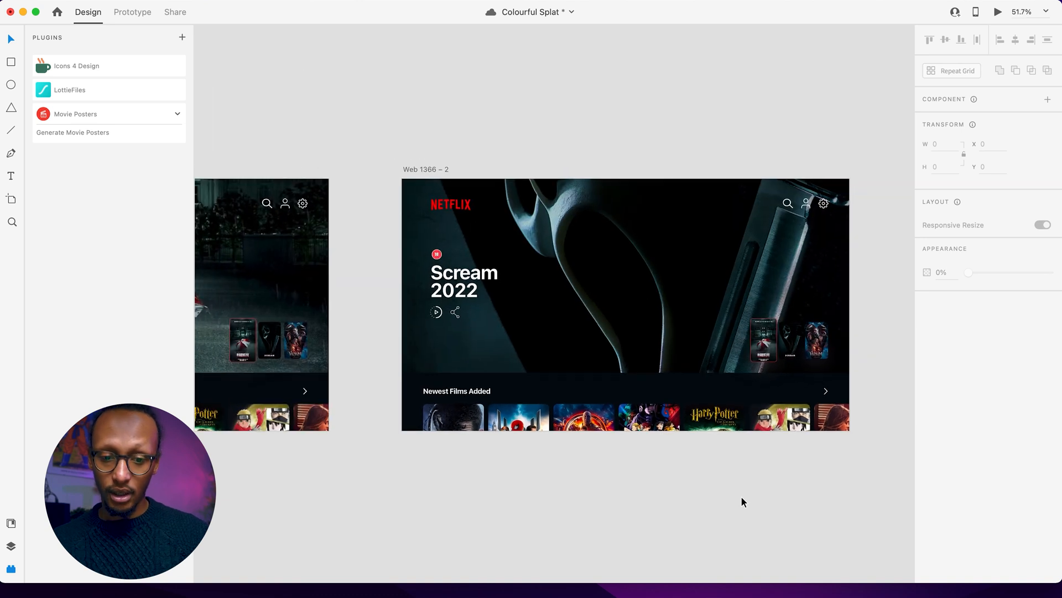
scroll(742, 497, up, 5)
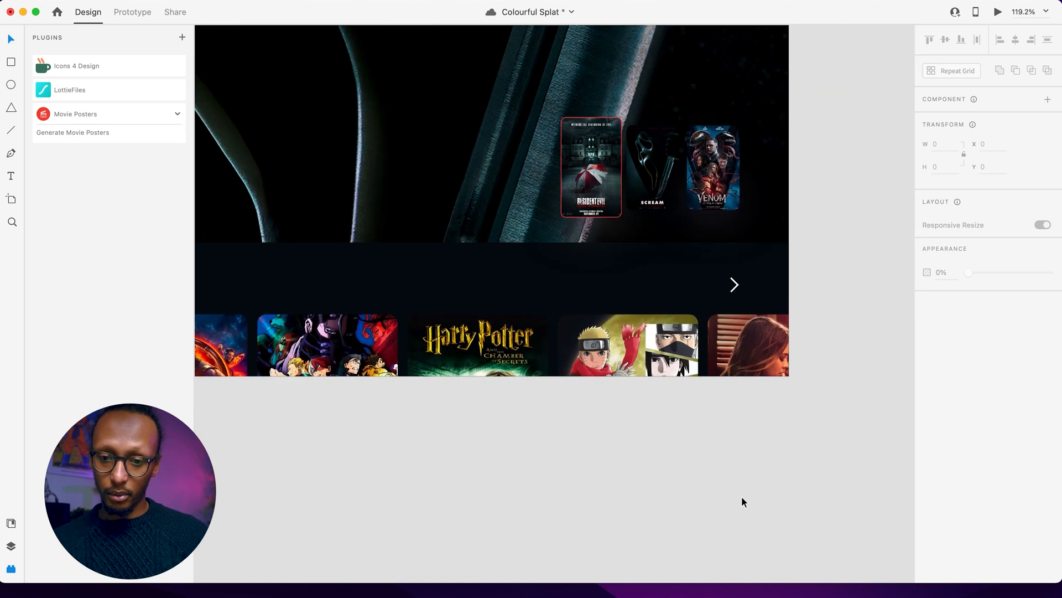
scroll(749, 500, up, 3)
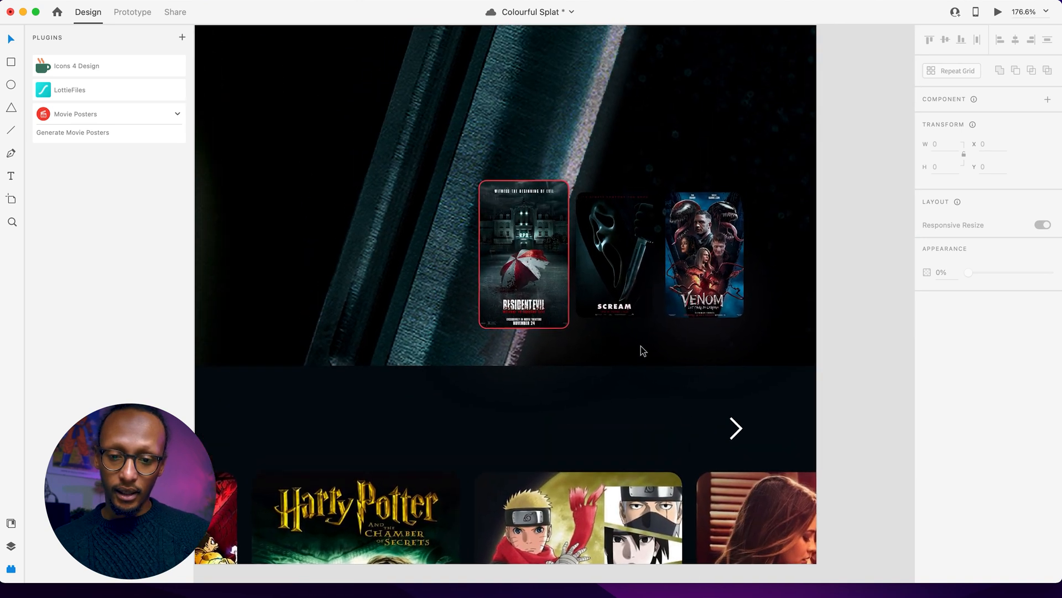
click(619, 299)
double_click(619, 298)
click(530, 254)
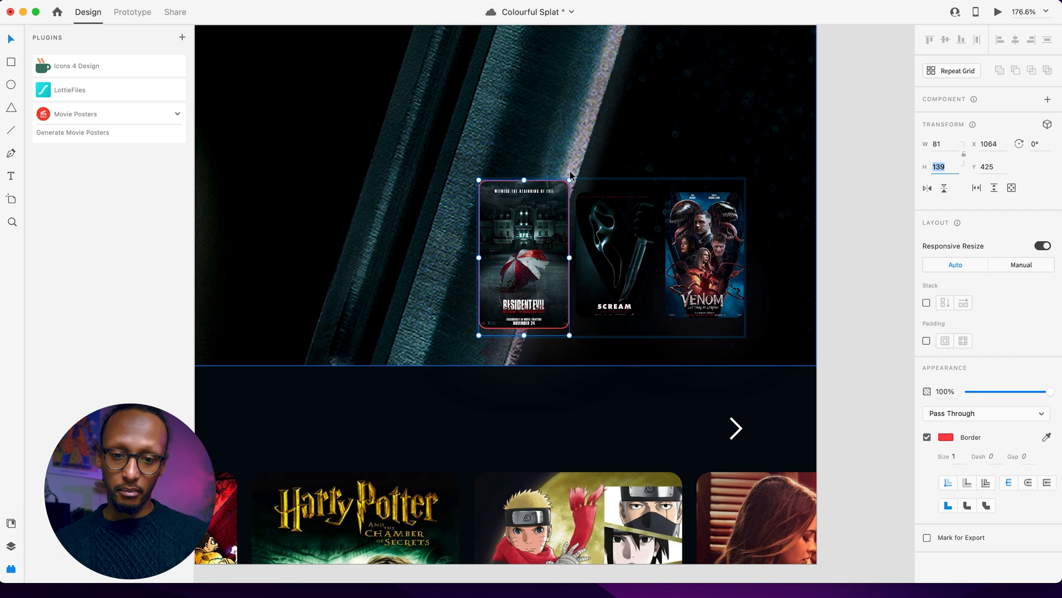
drag(570, 180, 562, 192)
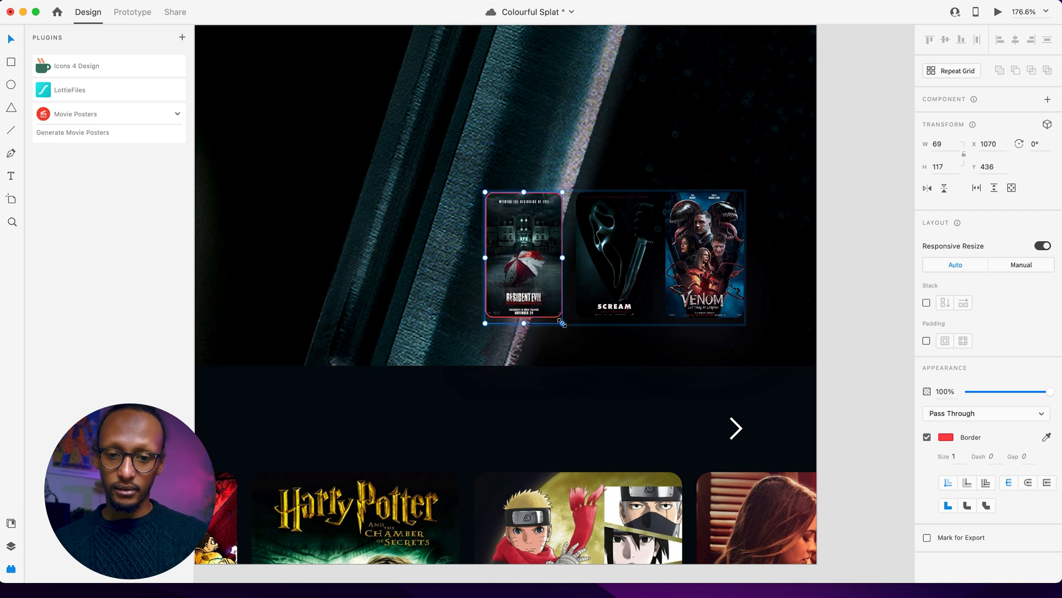
- Enlarge the Scream poster thumbnail proportionally to a height of 139 and centre it between the other two posters
click(602, 304)
drag(573, 329, 568, 332)
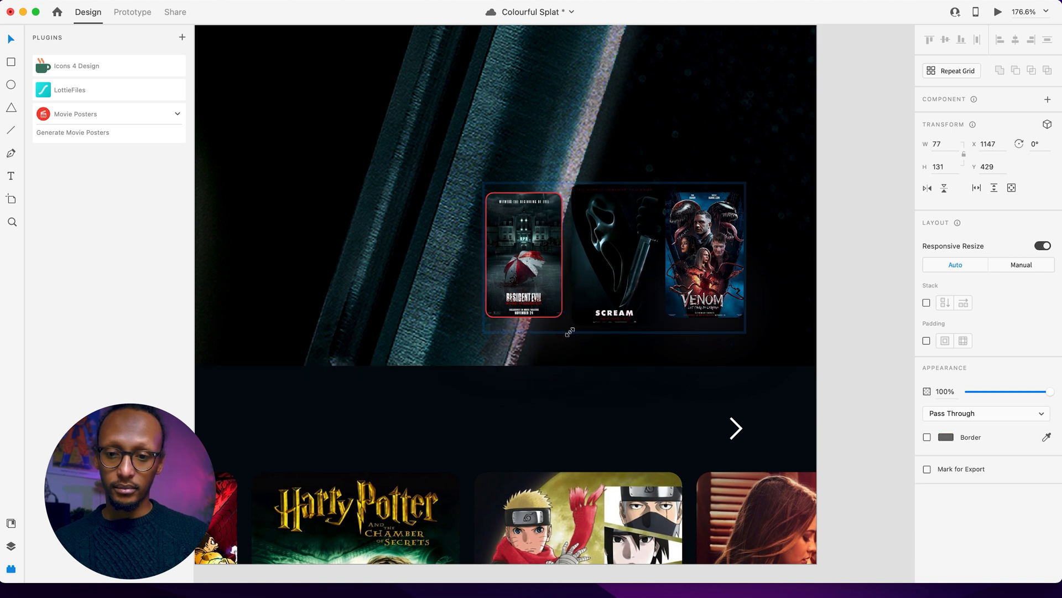
click(945, 169)
text(139)
key(Return)
click(614, 264)
drag(612, 263, 612, 260)
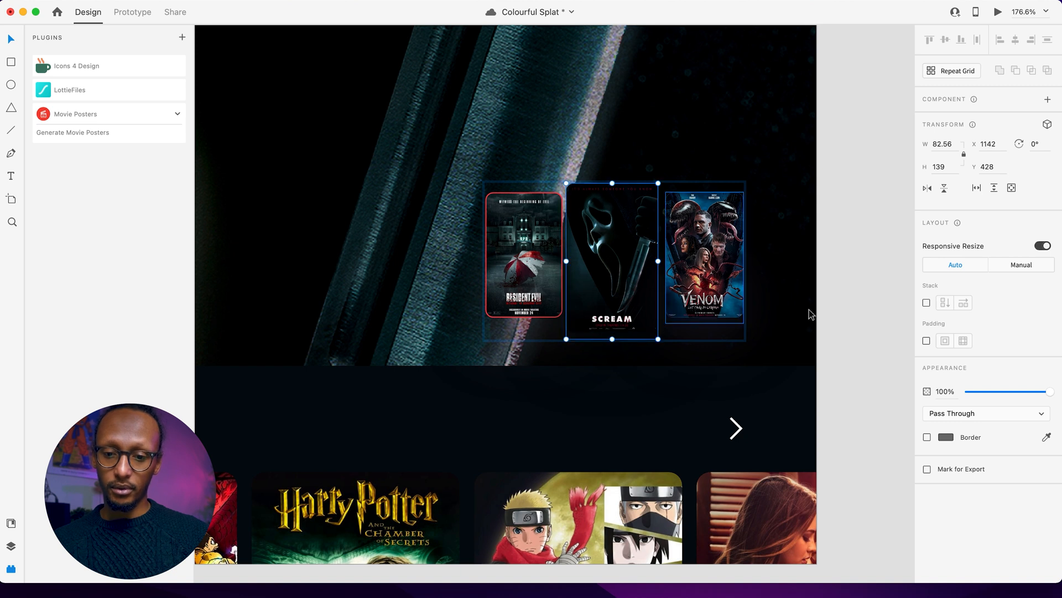
- Give the Scream poster thumbnail a red border and turn off the border on the Resident Evil thumbnail
click(927, 437)
click(947, 437)
click(810, 504)
click(522, 265)
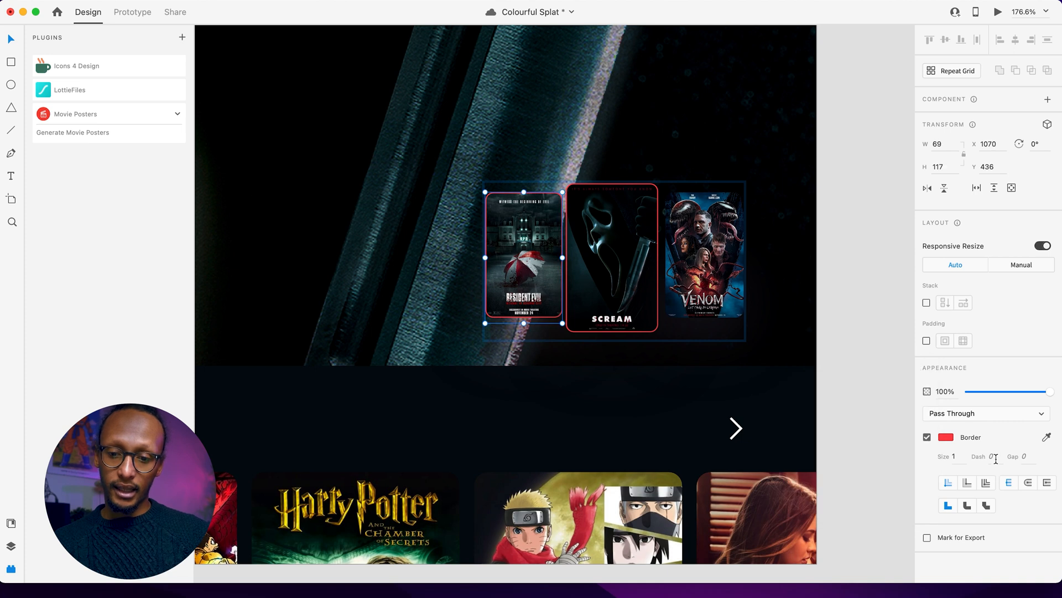
click(927, 438)
click(836, 266)
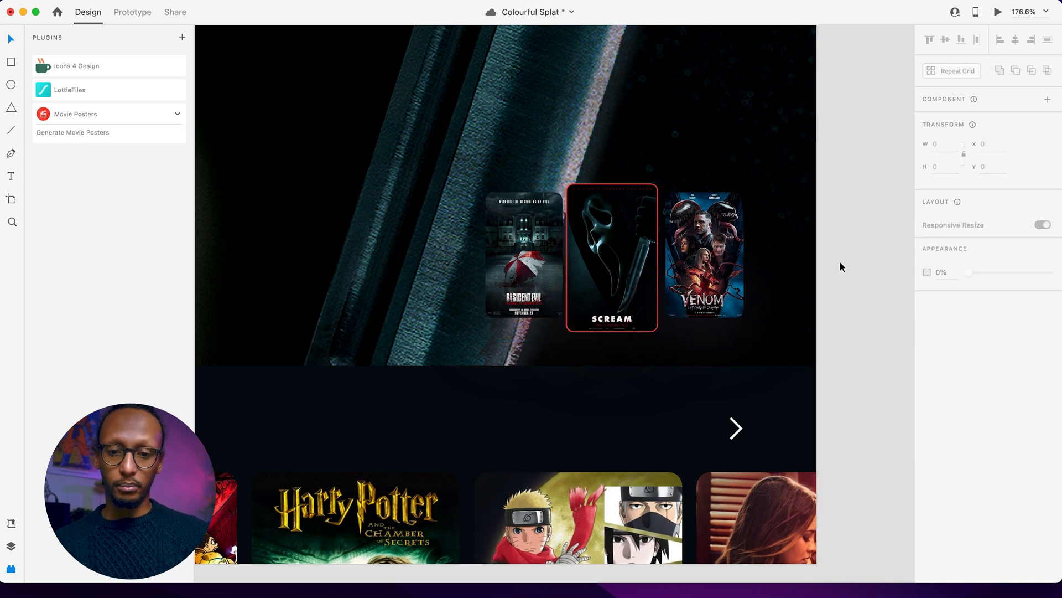
- Stretch the blurred rectangle behind the Scream poster upward to a height of 139, keeping its width
click(587, 341)
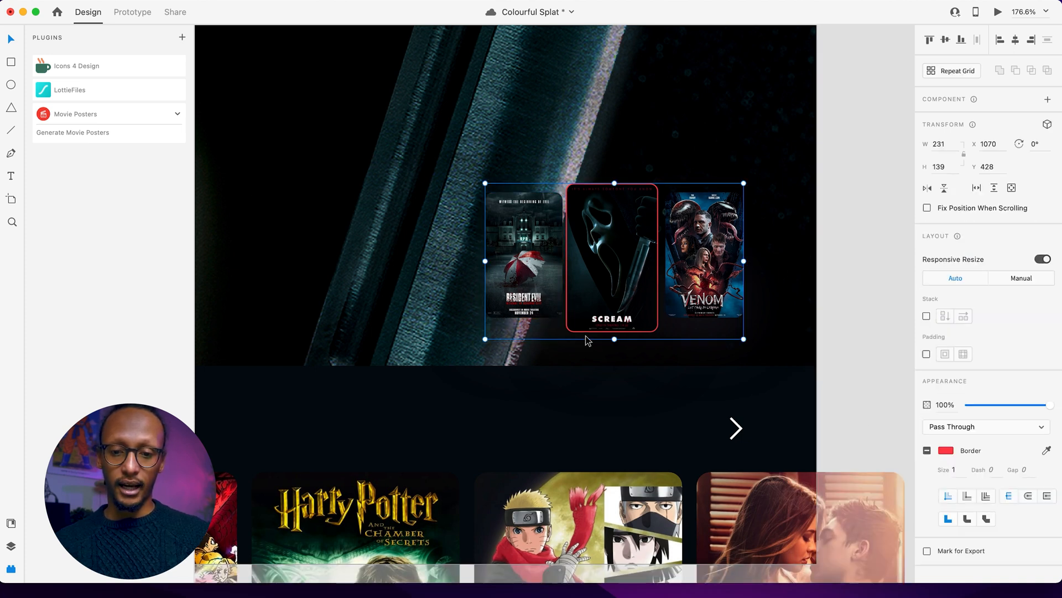
double_click(586, 335)
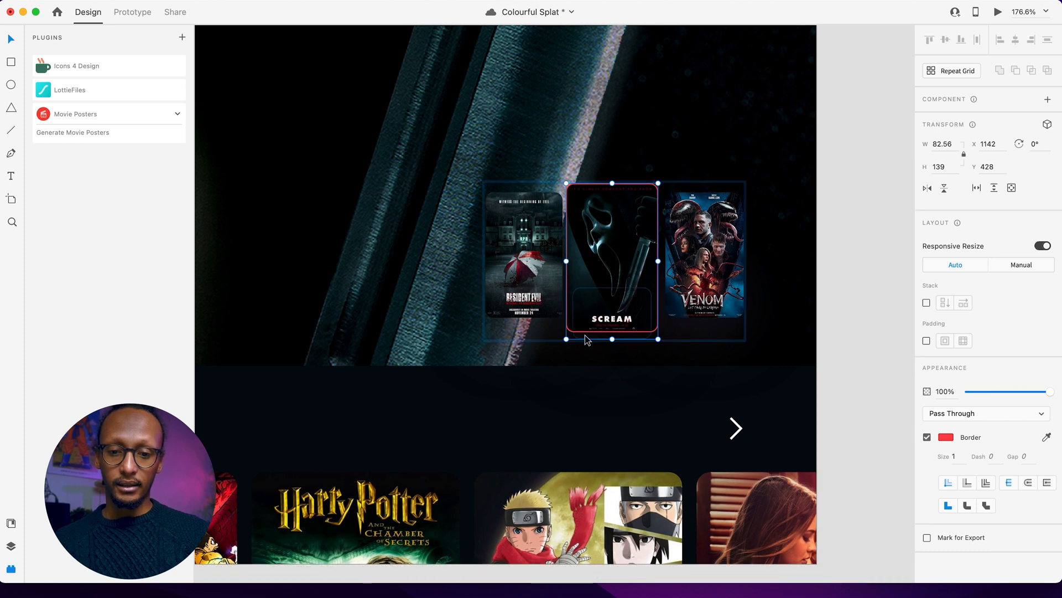
click(586, 334)
mouse_move(613, 340)
mouse_down()
mouse_move(613, 383)
mouse_move(614, 340)
mouse_up()
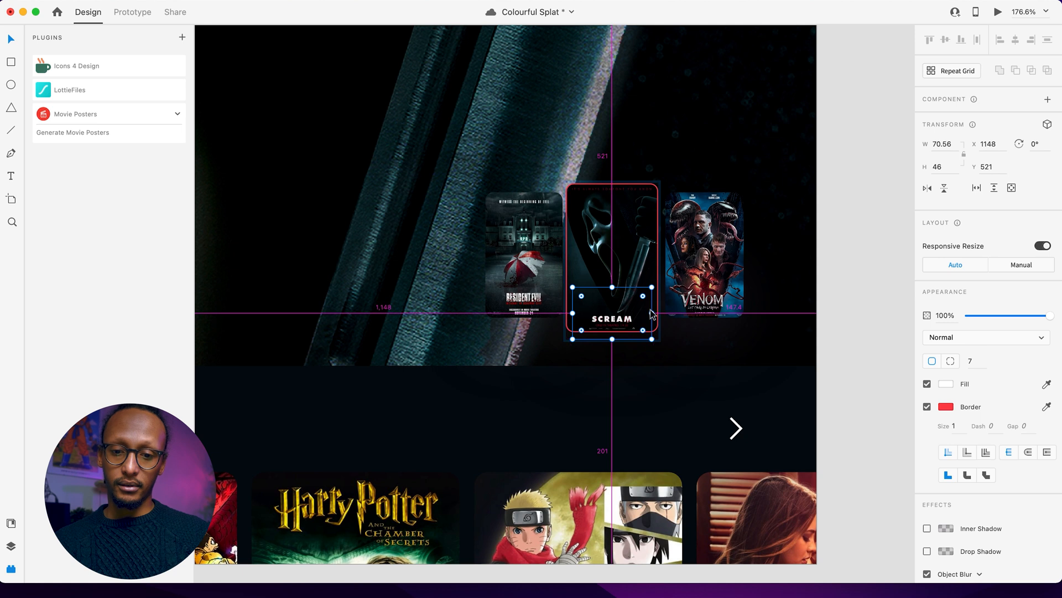
drag(612, 286, 612, 185)
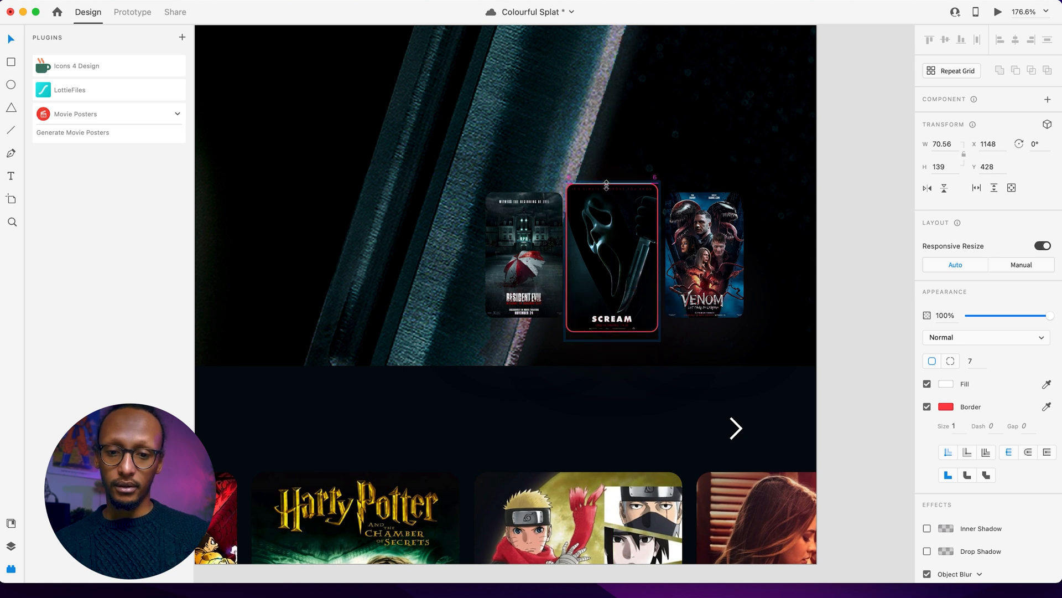
drag(652, 267, 664, 274)
key(super+z)
click(850, 237)
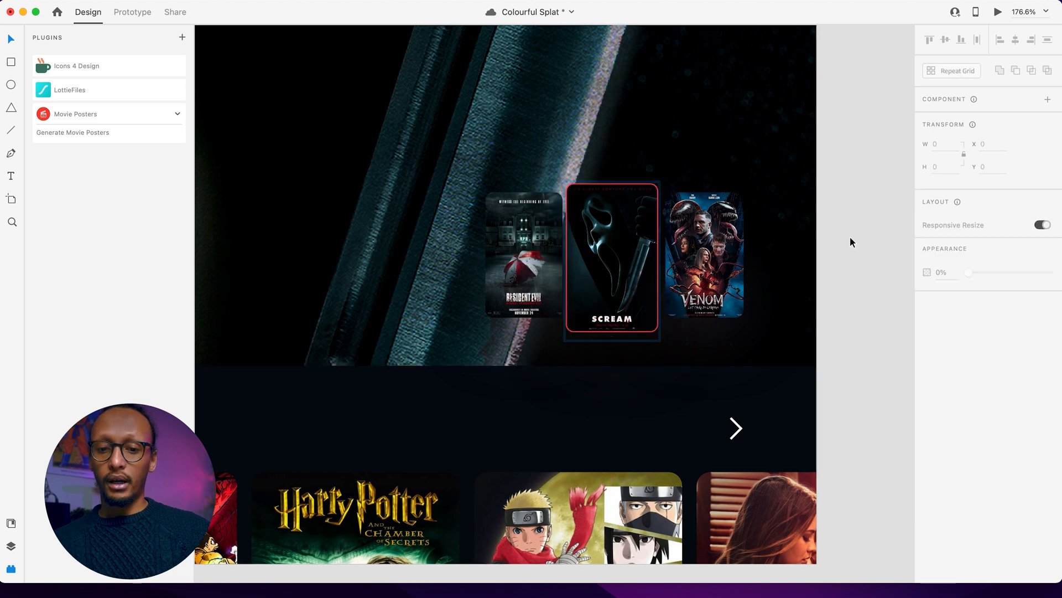
scroll(485, 324, down, 3)
scroll(486, 324, down, 8)
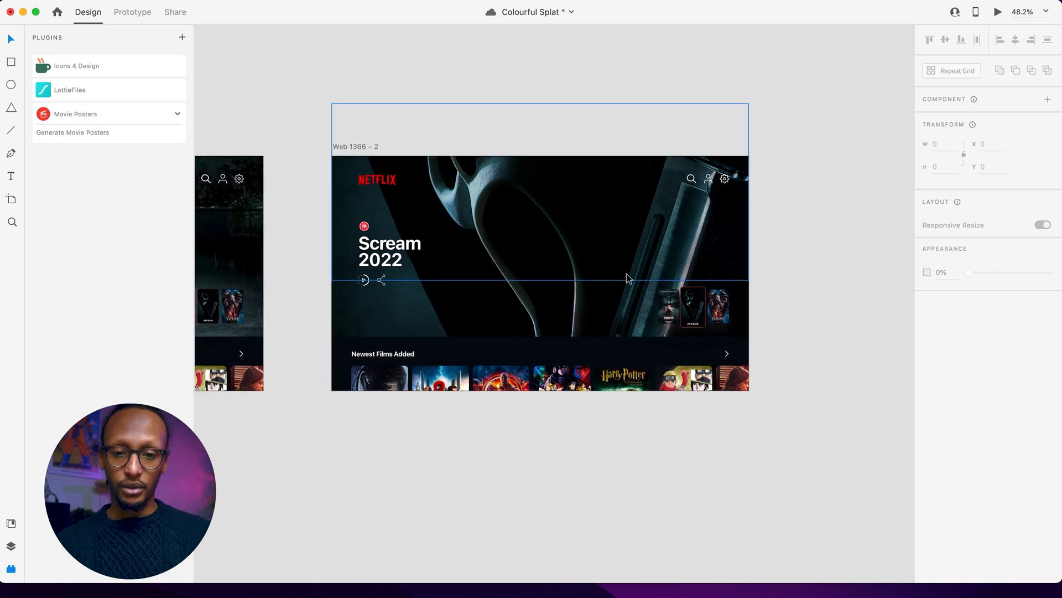
drag(346, 144, 834, 143)
scroll(833, 143, right, 5)
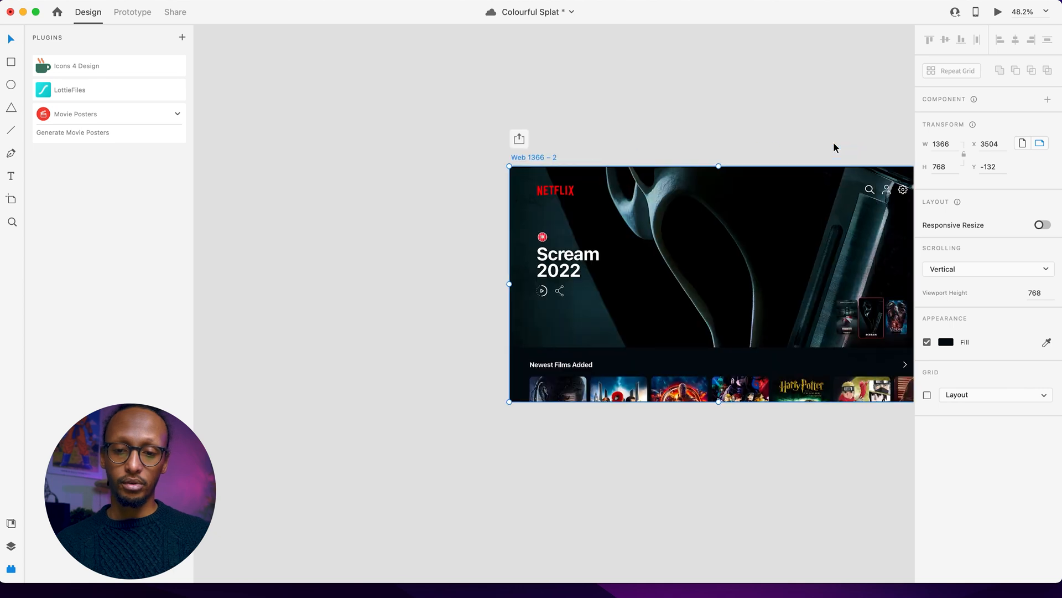
key(super+z)
- Duplicate the Web 1366 – 2 artboard and place the copy in the empty canvas area beside it
scroll(833, 143, down, 5)
scroll(833, 142, right, 3)
scroll(827, 138, right, 1)
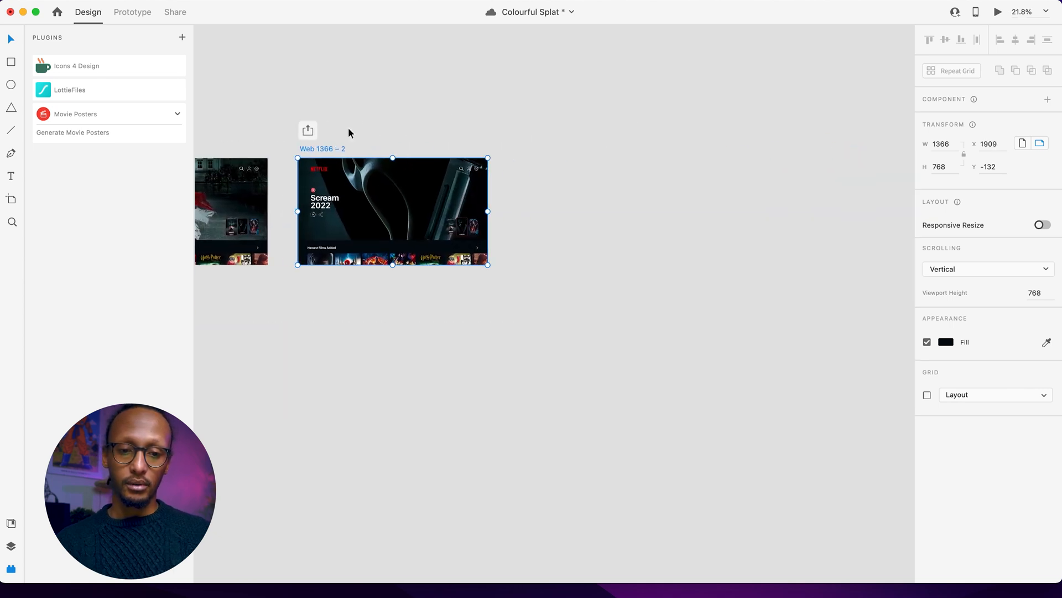
drag(314, 152, 556, 157)
scroll(577, 174, up, 5)
scroll(576, 174, down, 5)
scroll(574, 175, right, 3)
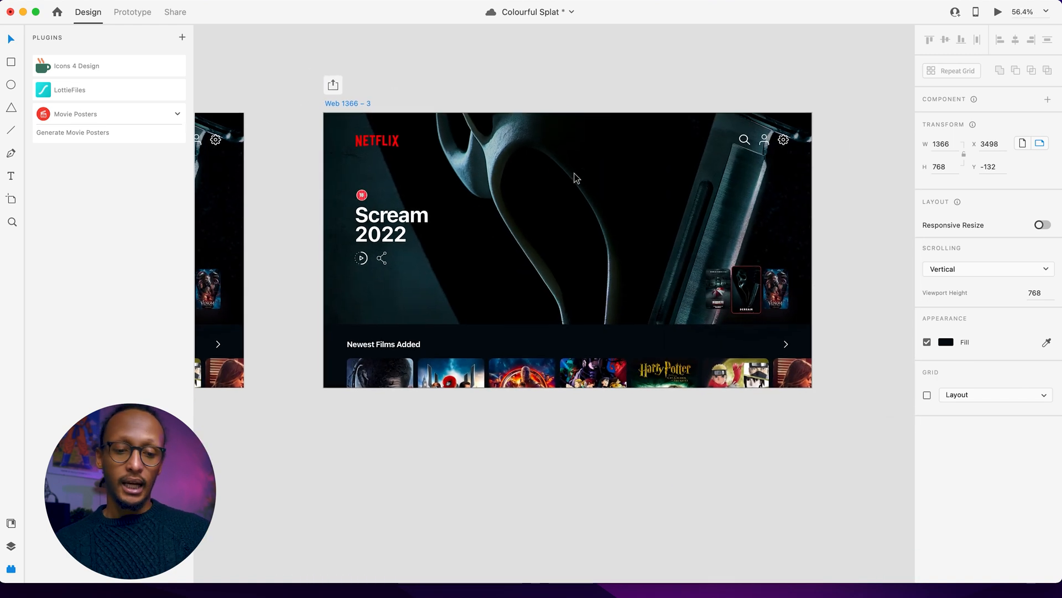
- Replace the Scream trailer in the Web 1366 – 3 hero area with the short Venom trailer from the Poster Tutorial folder
click(43, 594)
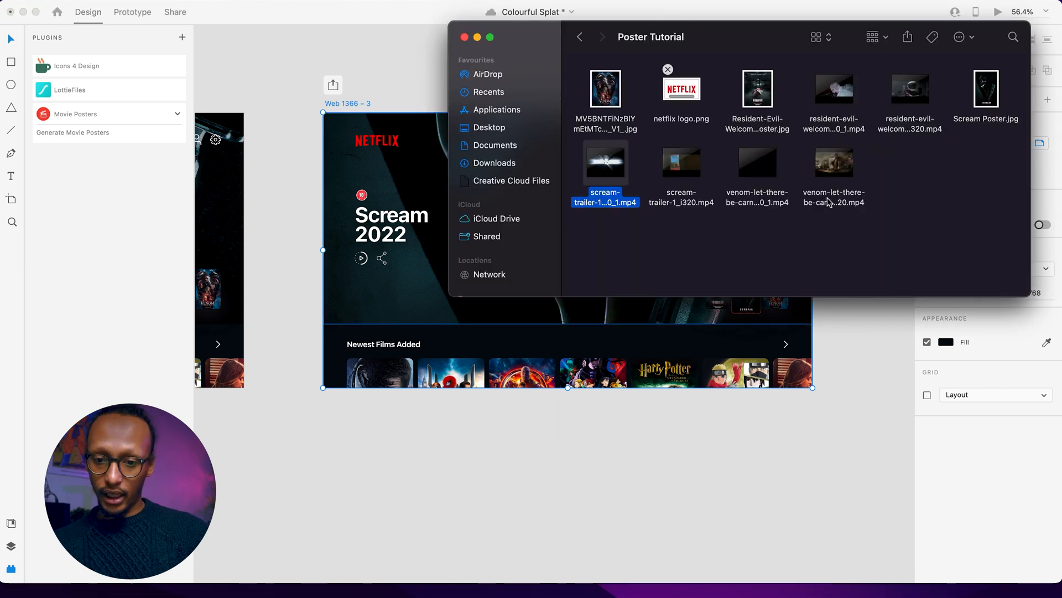
click(757, 163)
drag(757, 163, 382, 310)
click(273, 330)
click(278, 334)
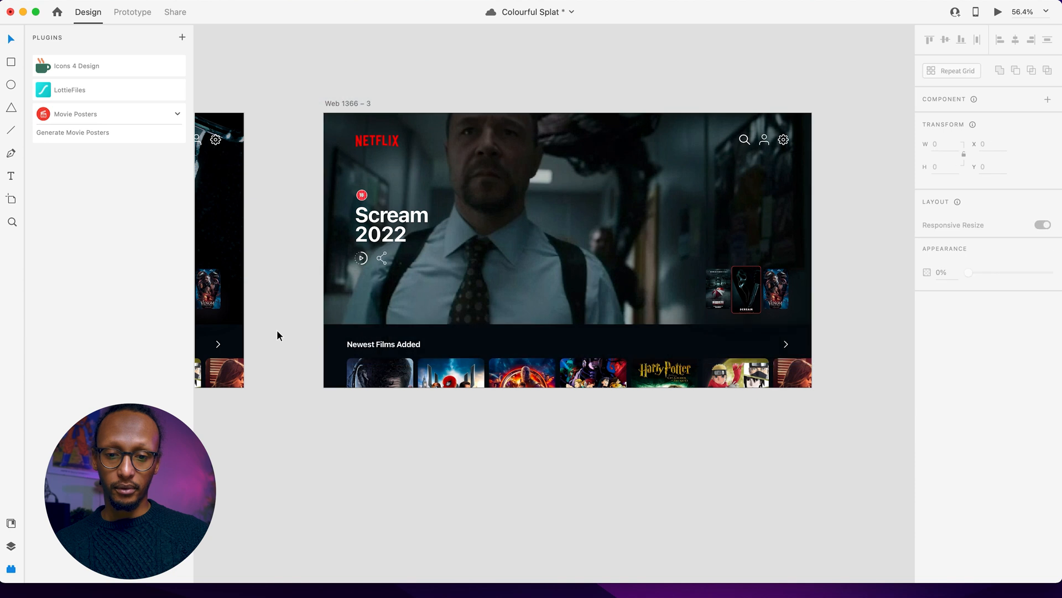
- Set the Venom poster image from the Poster Tutorial folder as the Venom trailer's preview image
click(370, 322)
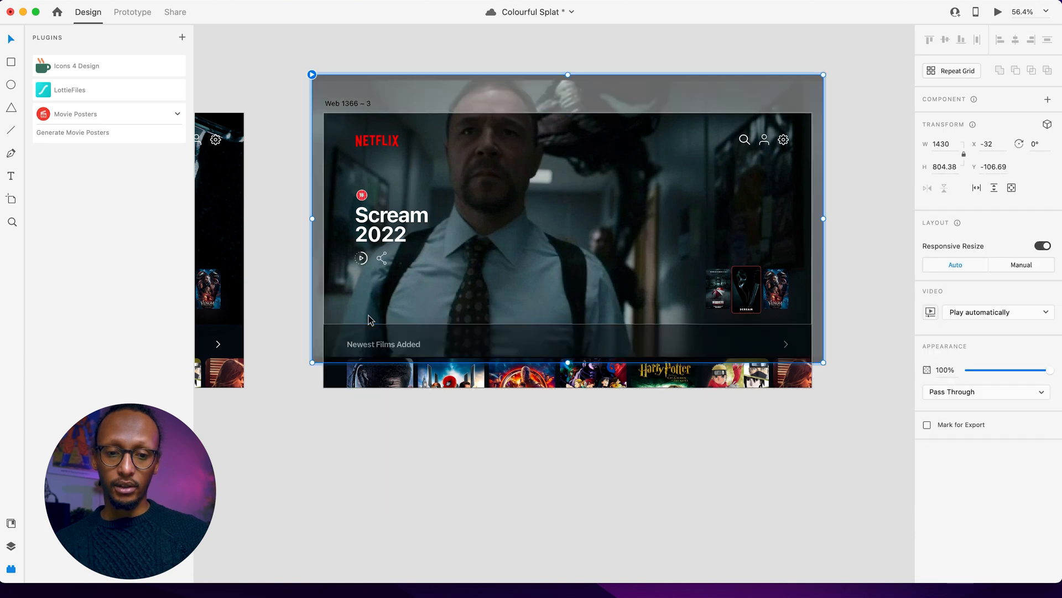
click(930, 312)
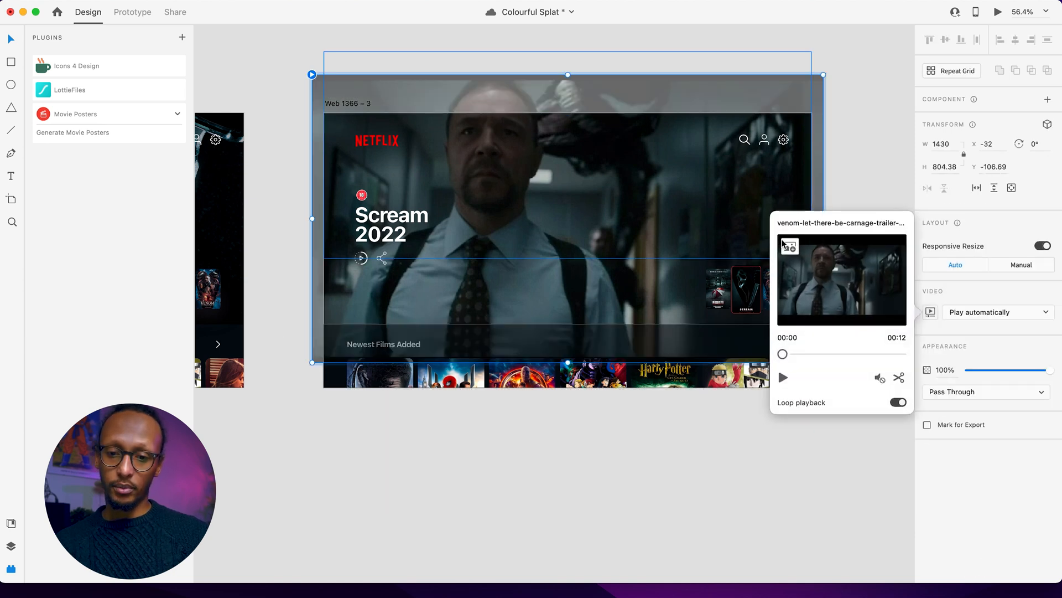
click(796, 253)
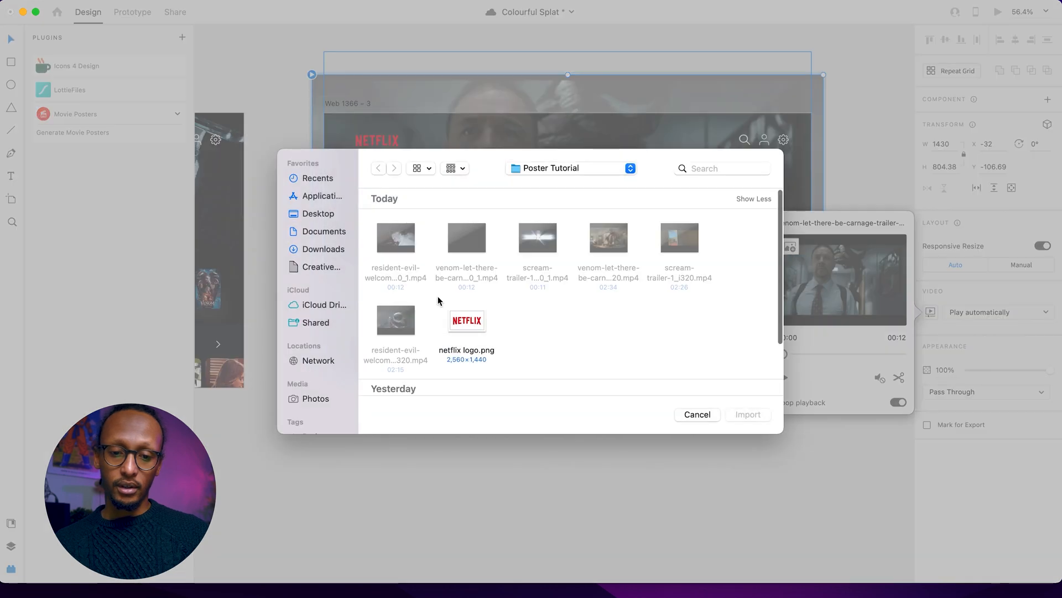
scroll(434, 310, down, 3)
double_click(464, 338)
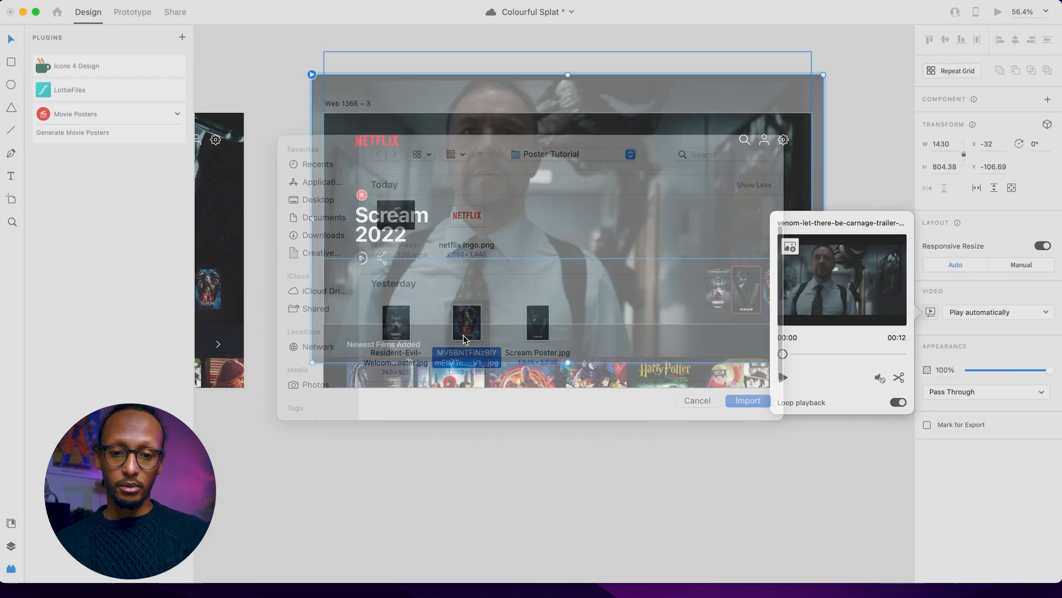
click(759, 501)
- Replace the "Scream 2022" title on Web 1366 – 3 with "Venom: Let there be Carange"
scroll(566, 348, up, 5)
scroll(567, 348, down, 3)
scroll(566, 348, left, 2)
double_click(429, 209)
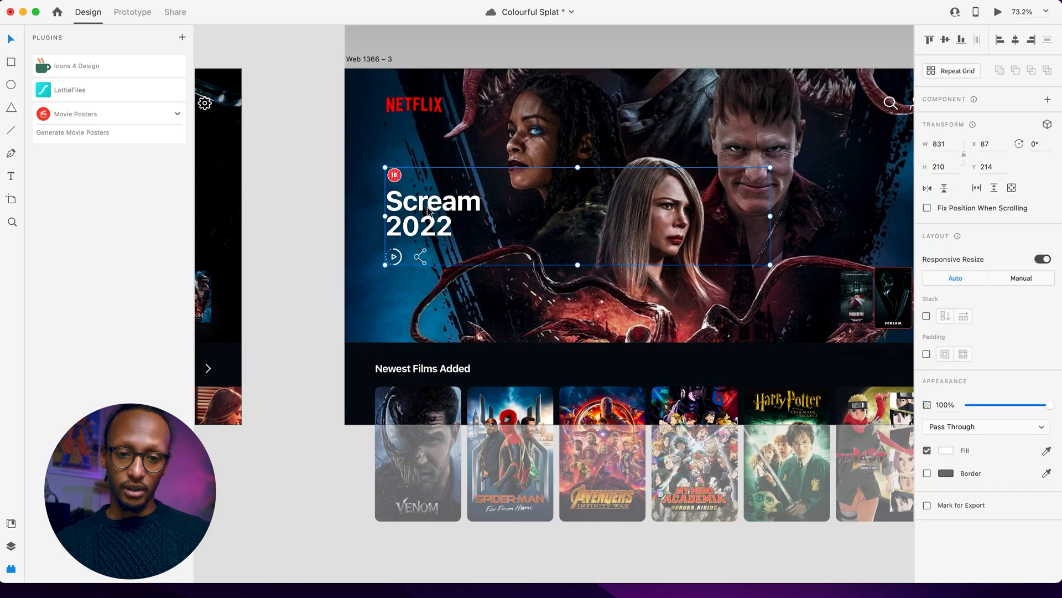
double_click(429, 209)
text(Venoum)
key(BackSpace)
key(BackSpace)
key(BackSpace)
text(um)
key(BackSpace)
key(BackSpace)
text(om)
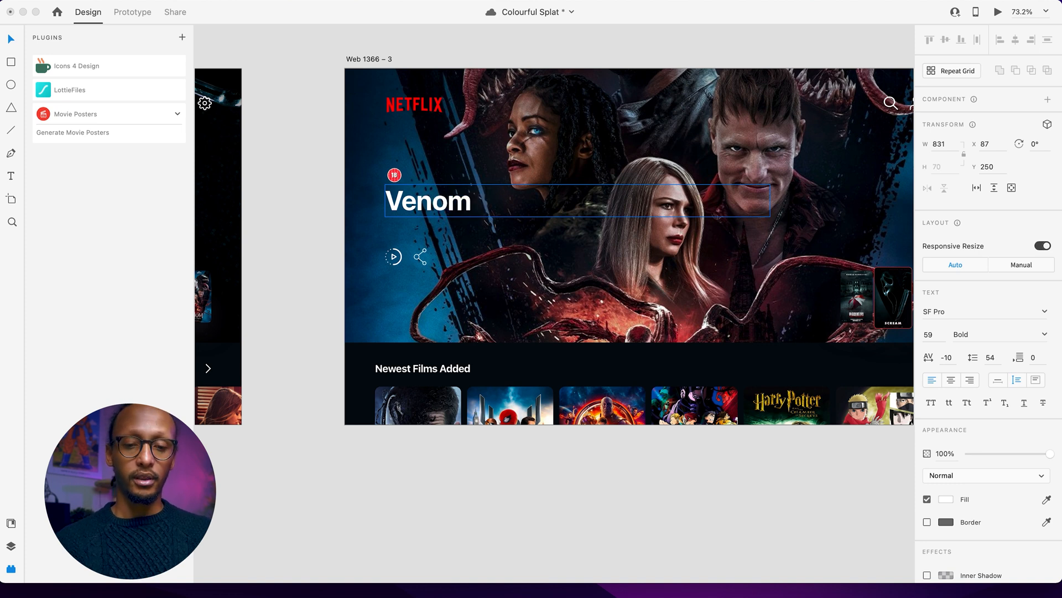
text(: Let )
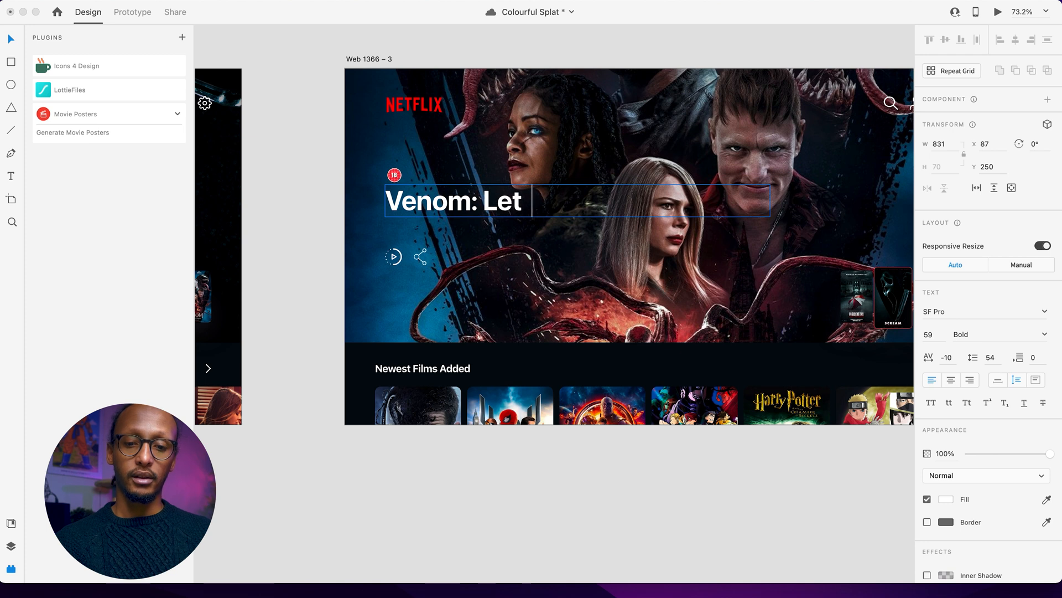
text(there be c)
key(BackSpace)
text(Carange)
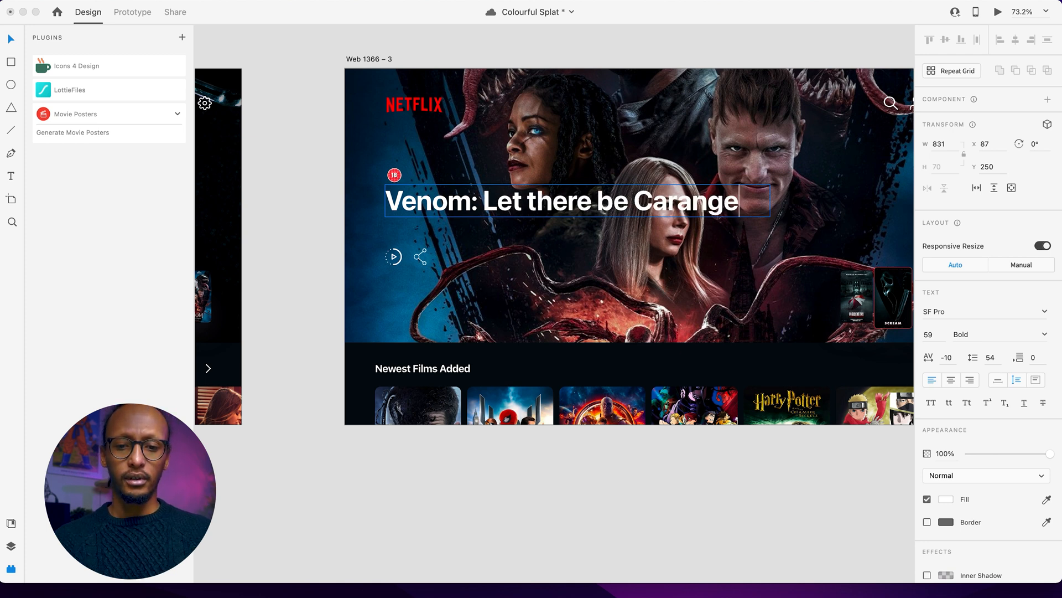
- Break the title onto a second line after "Venom:" and try to correct its last word as "Caringe"
click(486, 211)
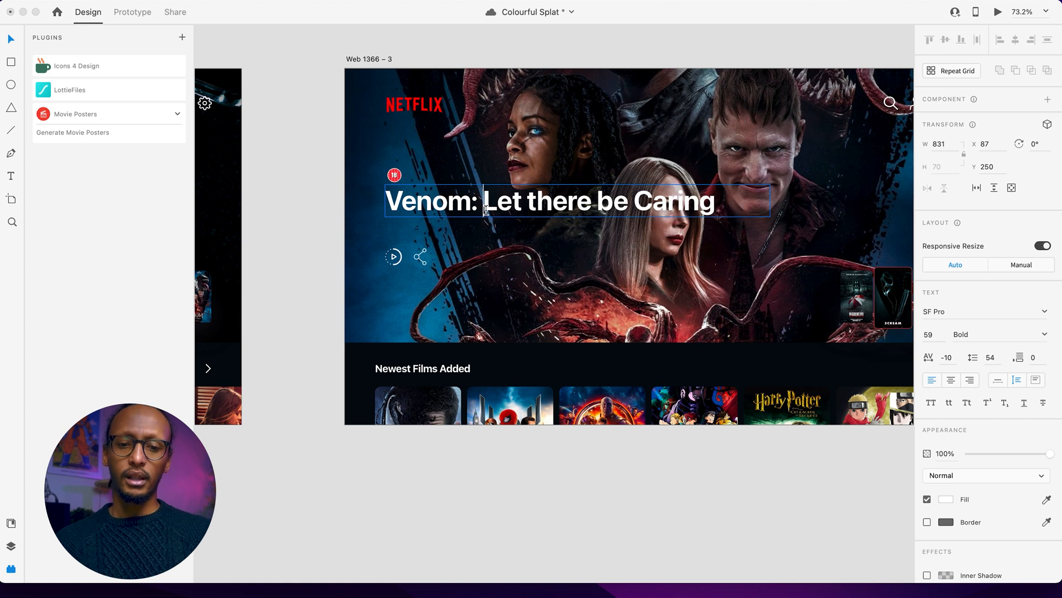
key(Return)
key(Escape)
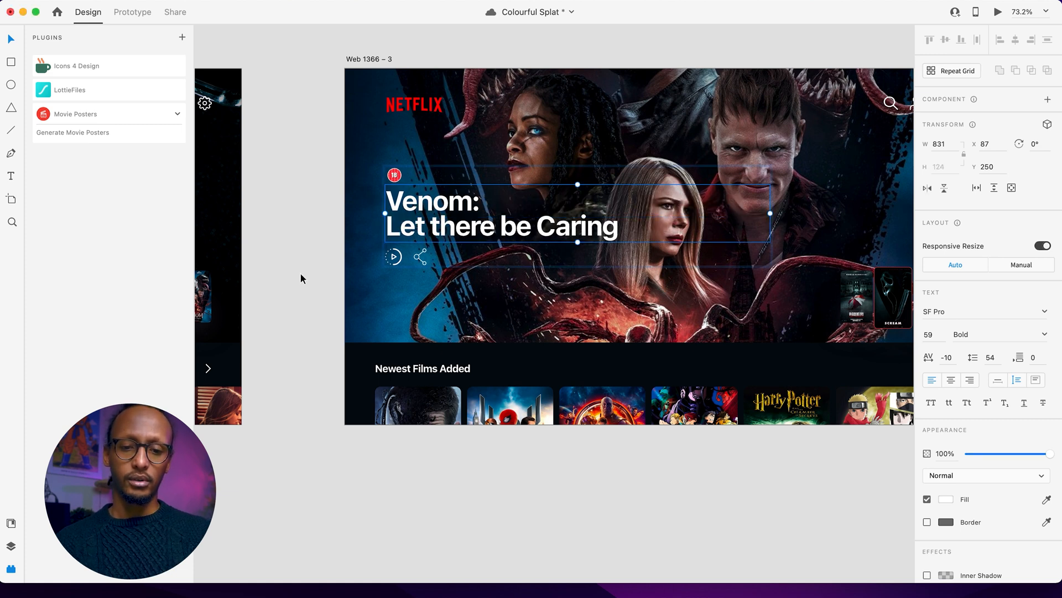
double_click(601, 242)
click(618, 227)
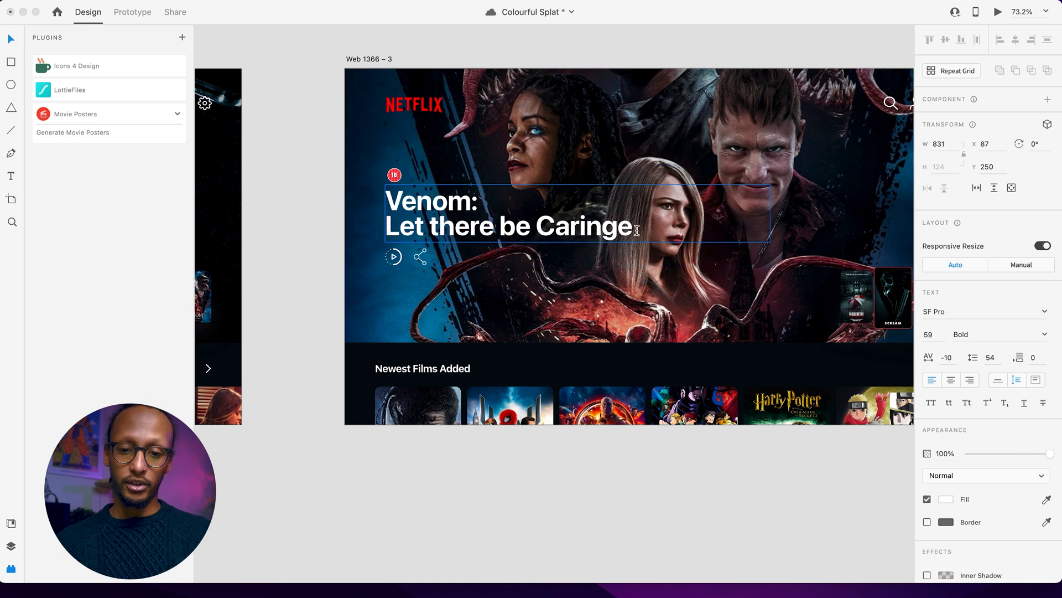
drag(637, 231, 528, 230)
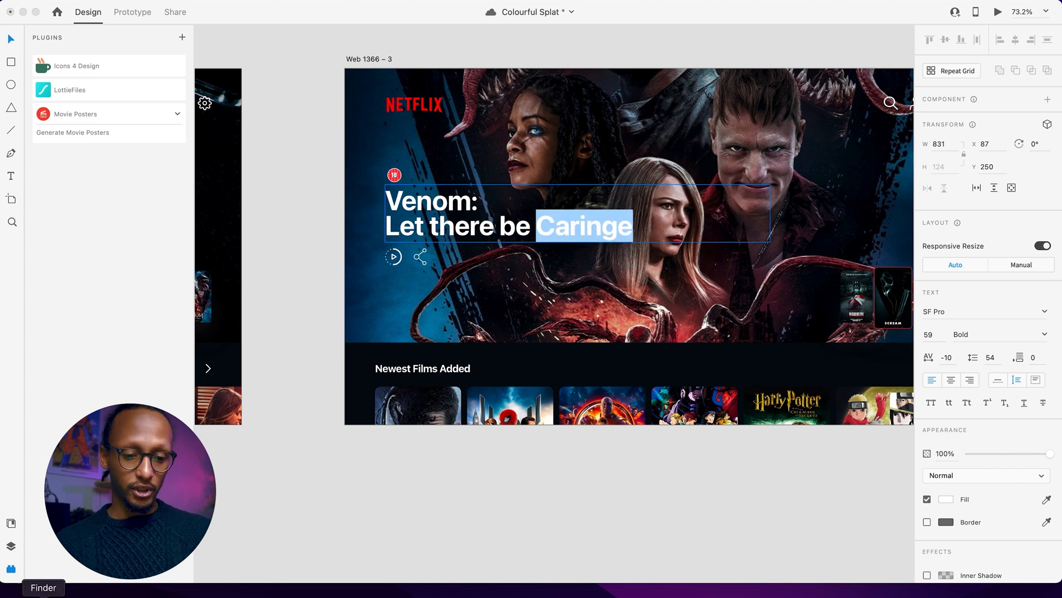
- Switch to Google Chrome, search images for "venom let there be carnage" and copy that film name from the search box
click(271, 592)
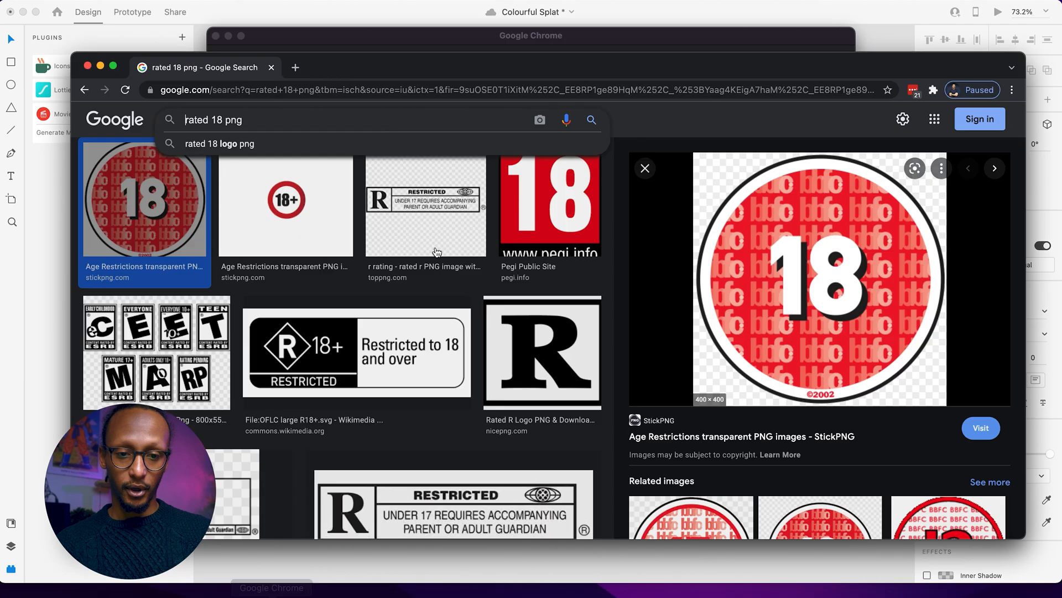
triple_click(262, 119)
text(veno)
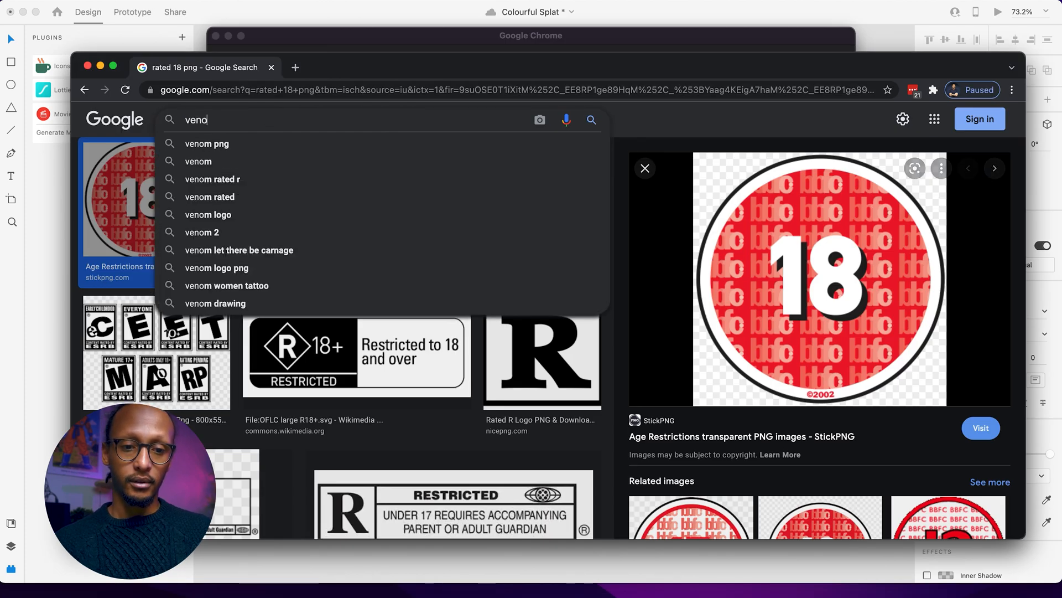
text(m le)
click(357, 145)
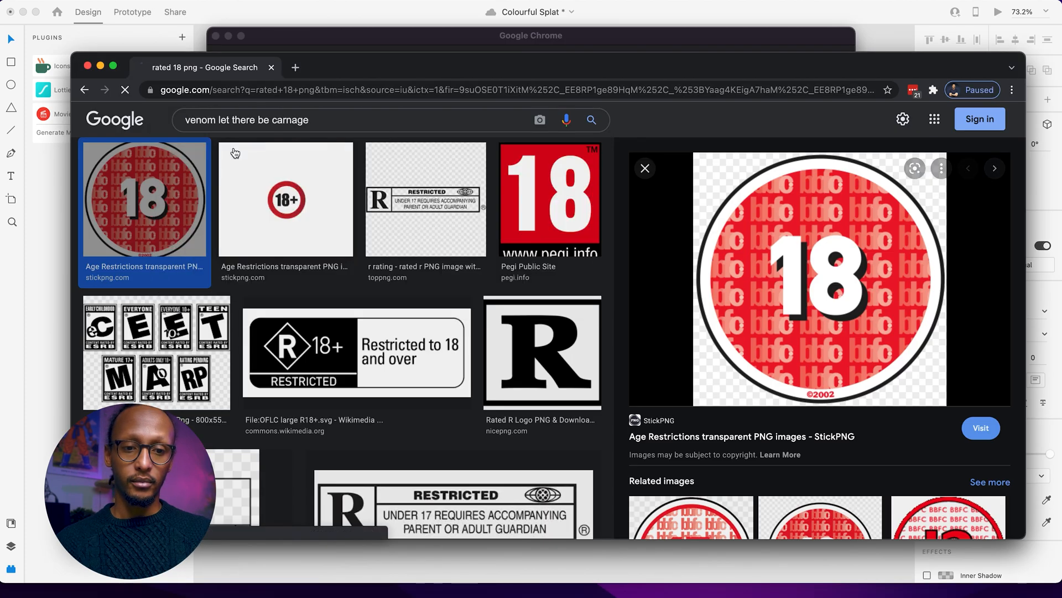
triple_click(356, 126)
key(super+c)
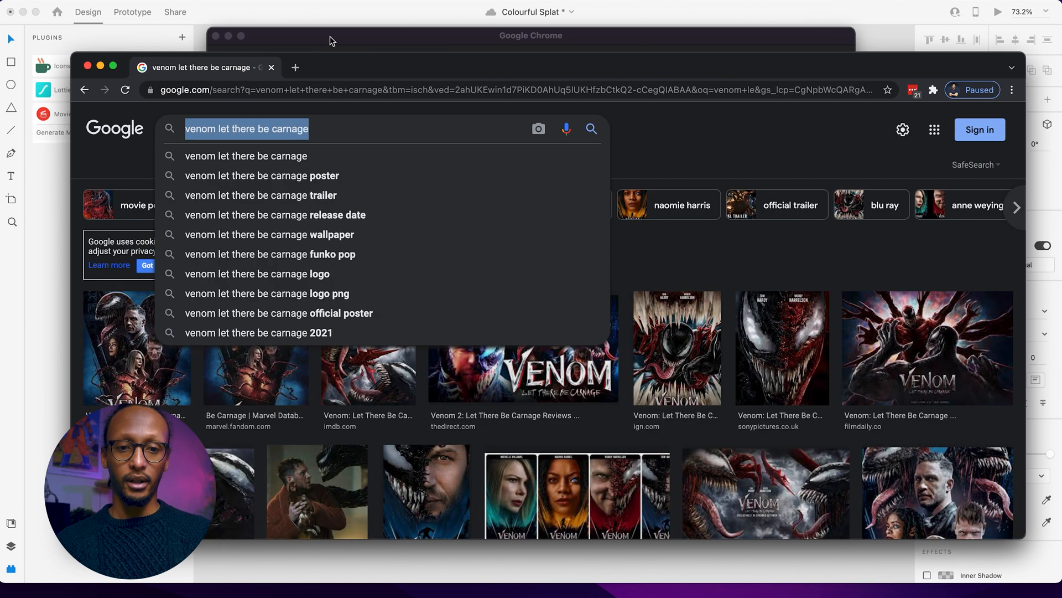
- Return to Adobe XD and replace the whole hero title with the copied film name
click(386, 8)
click(630, 245)
key(super+a)
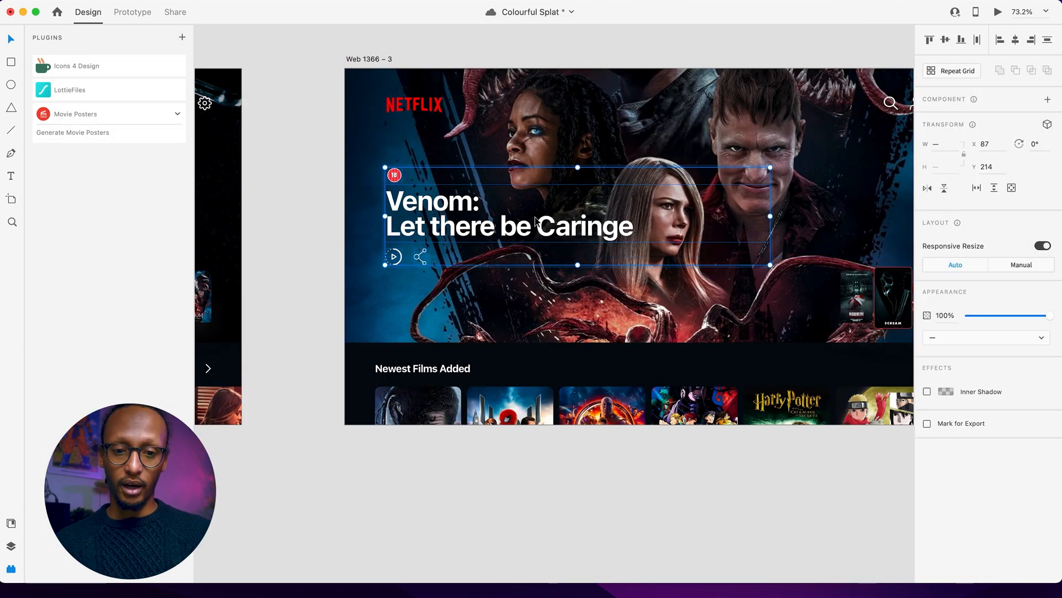
double_click(491, 212)
key(super+v)
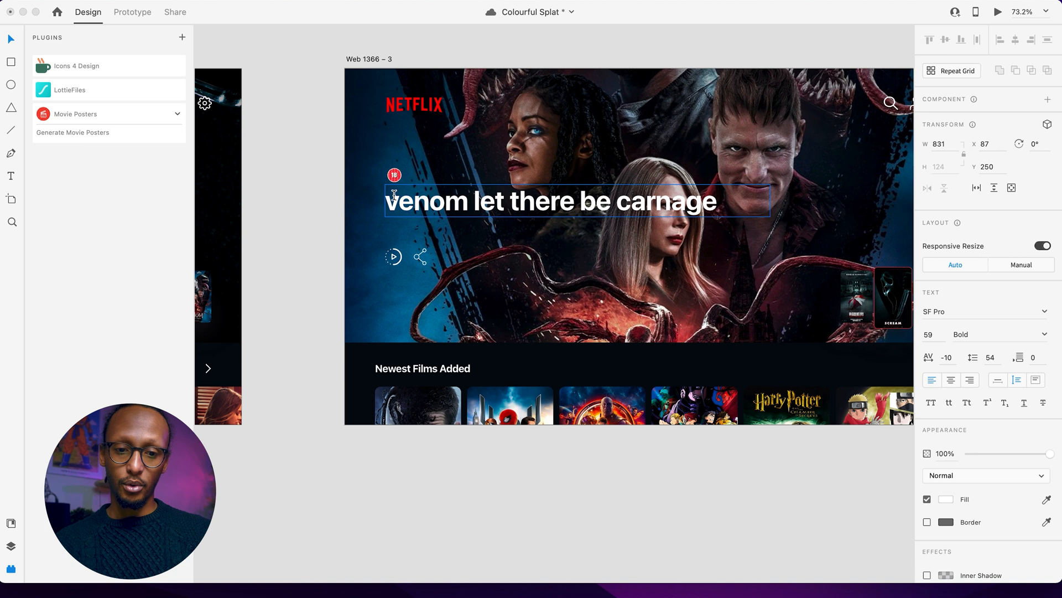
- Capitalise "Venom" in the title, insert a dash after it and break the line before "be"
drag(400, 200, 364, 198)
text(V)
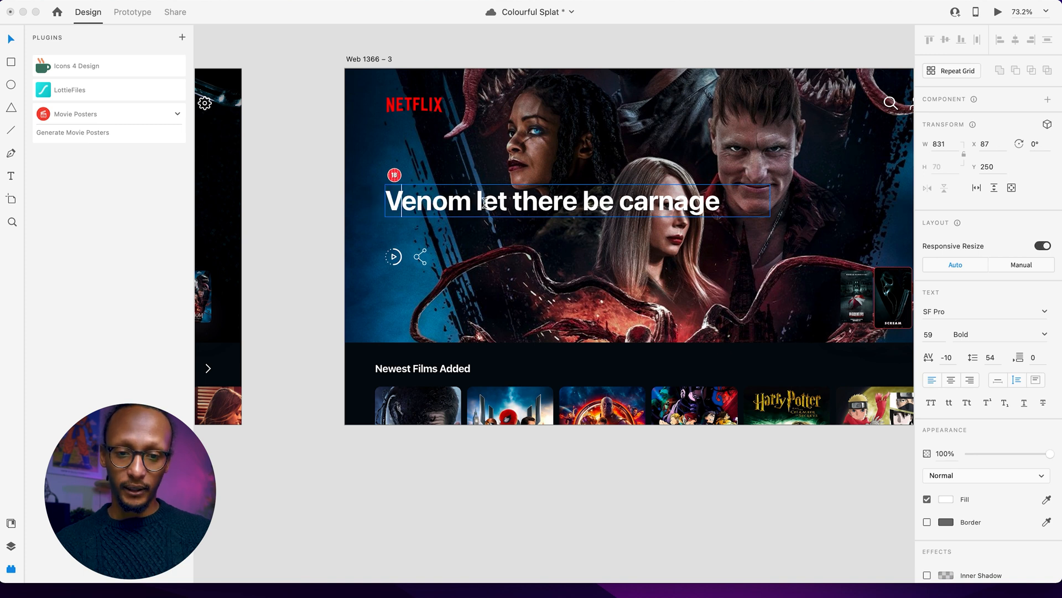
text(-)
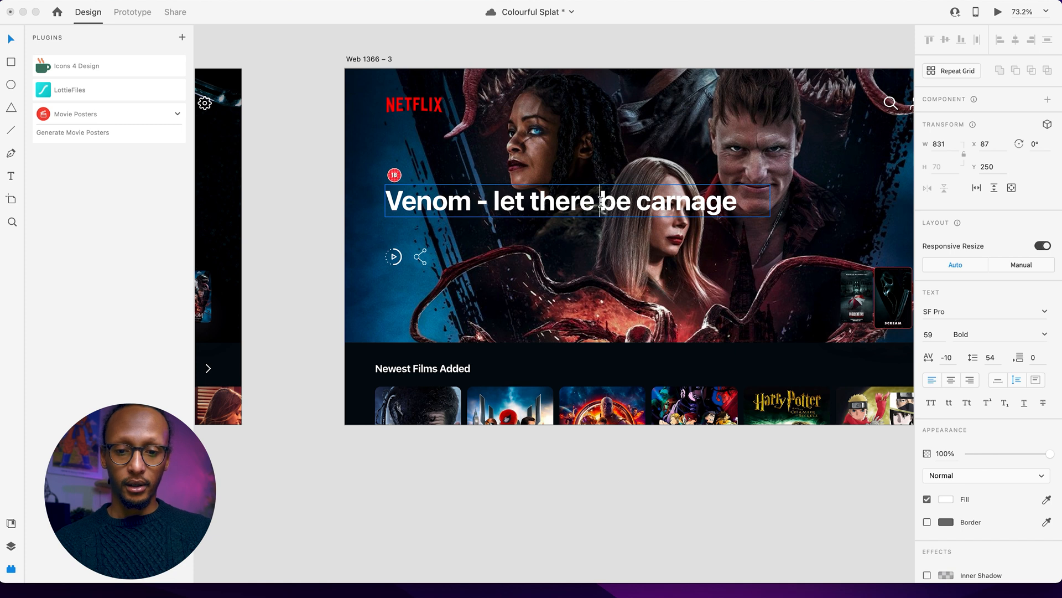
key(Return)
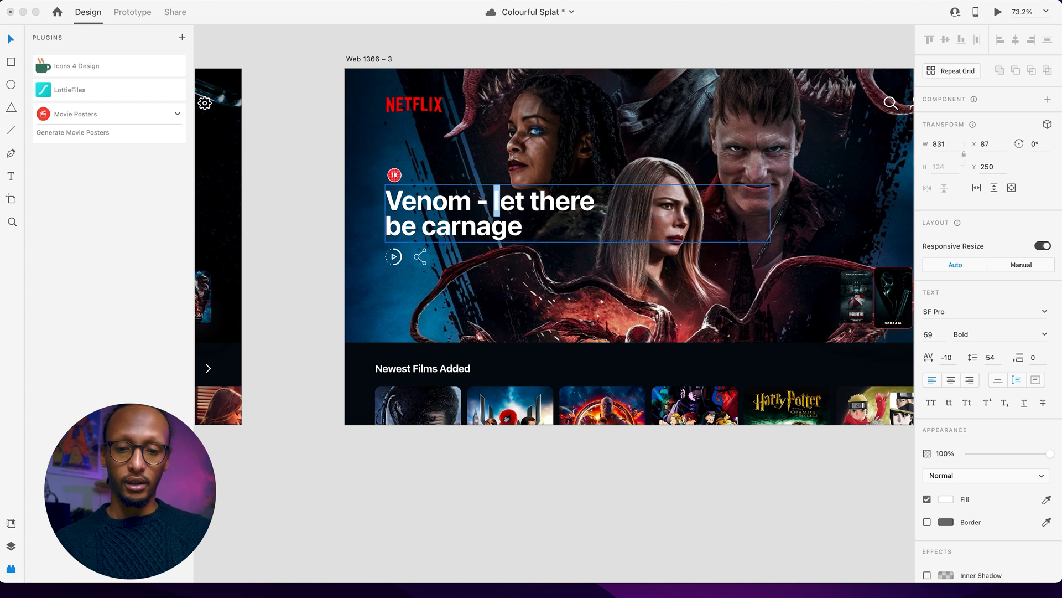
- Capitalise the remaining title words so they read "Let There Be Carnage"
text(L)
key(shift+Left)
text(T)
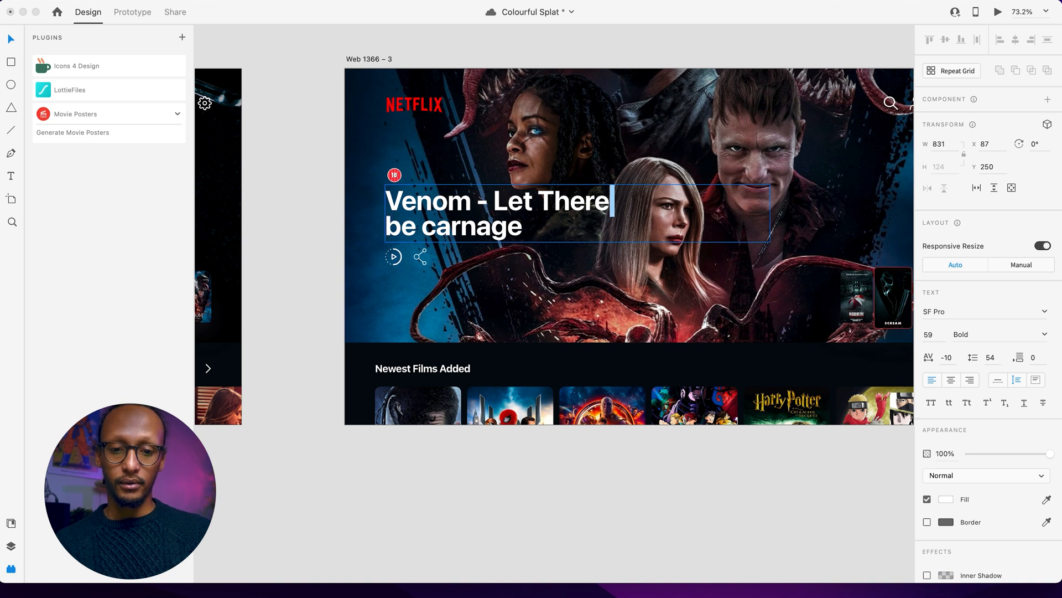
key(shift+Left)
text(B)
key(shift+Left)
text(C)
key(Escape)
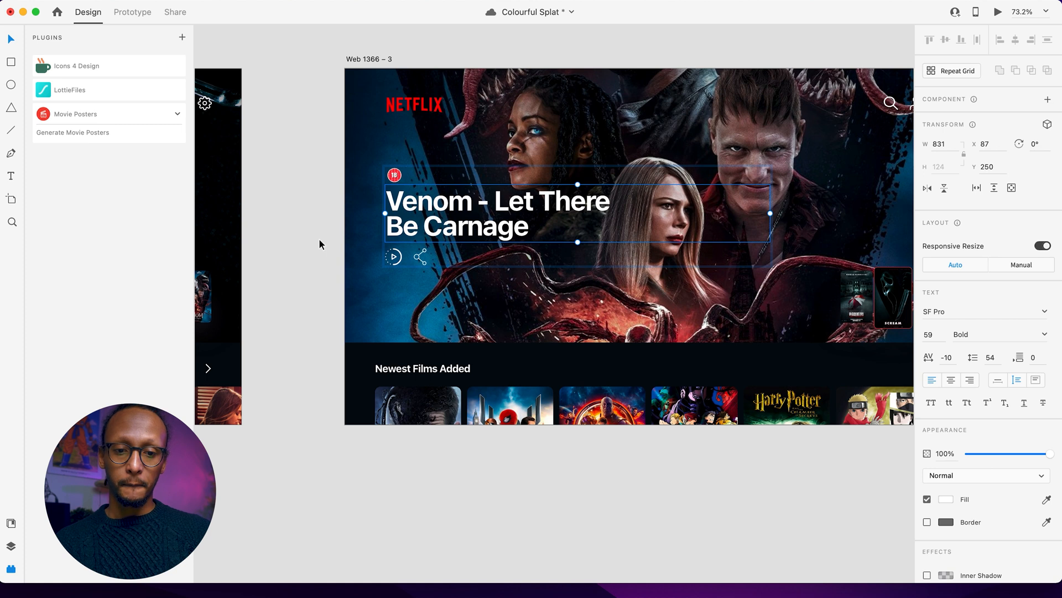
key(Escape)
- Enlarge the Venom poster thumbnail on Web 1366 – 3 proportionally to a height of 139
scroll(313, 239, down, 3)
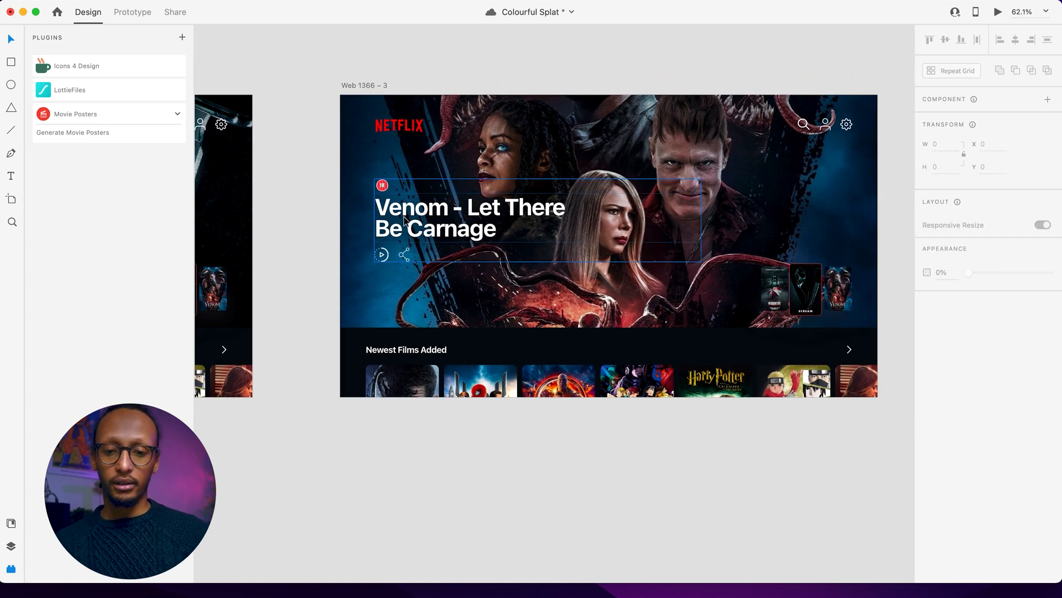
scroll(841, 299, up, 5)
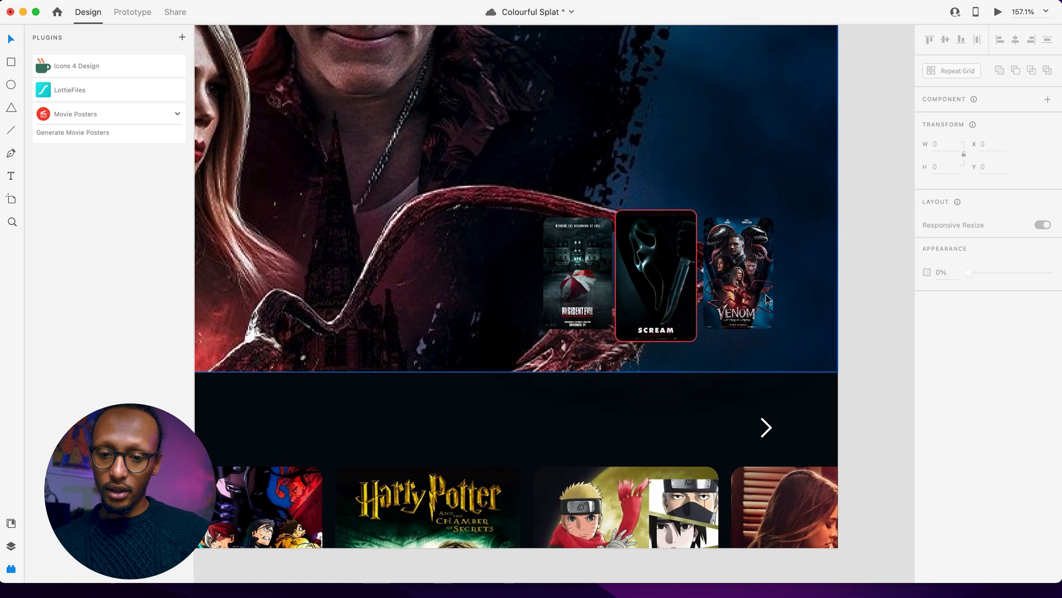
click(738, 291)
double_click(655, 287)
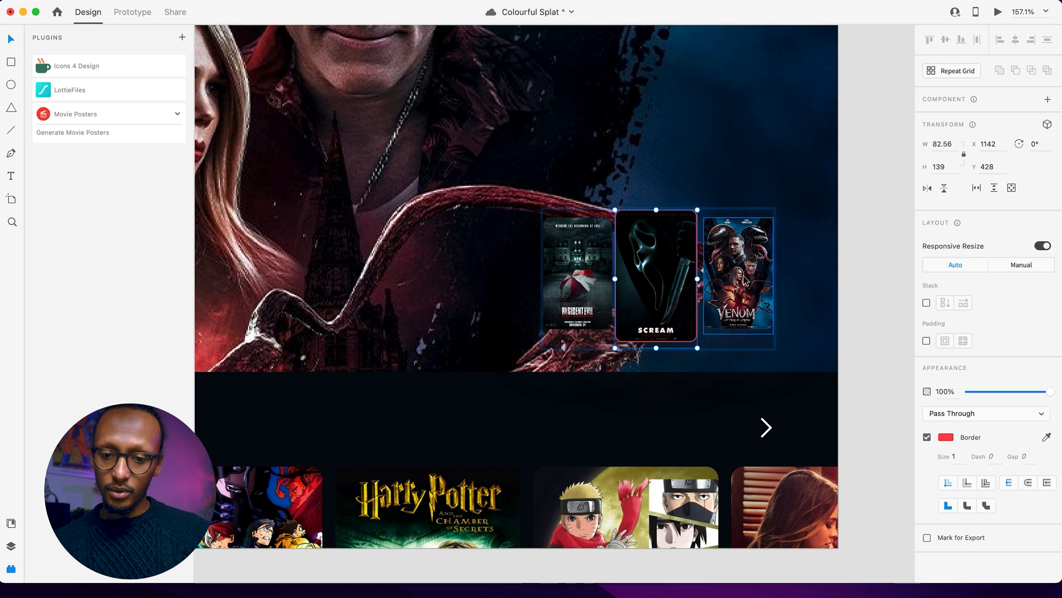
scroll(752, 277, up, 3)
click(752, 277)
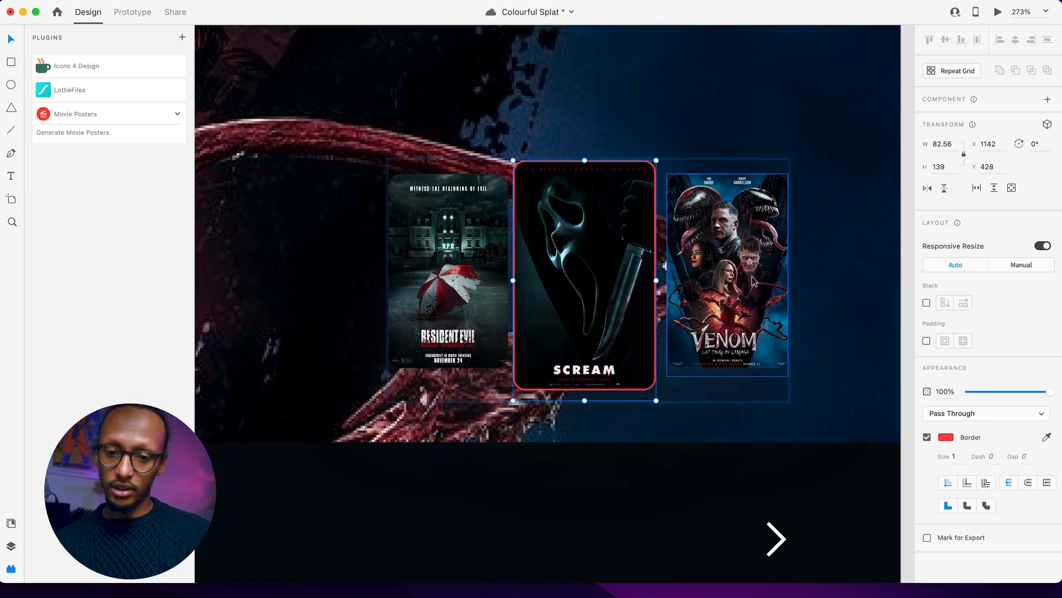
click(945, 168)
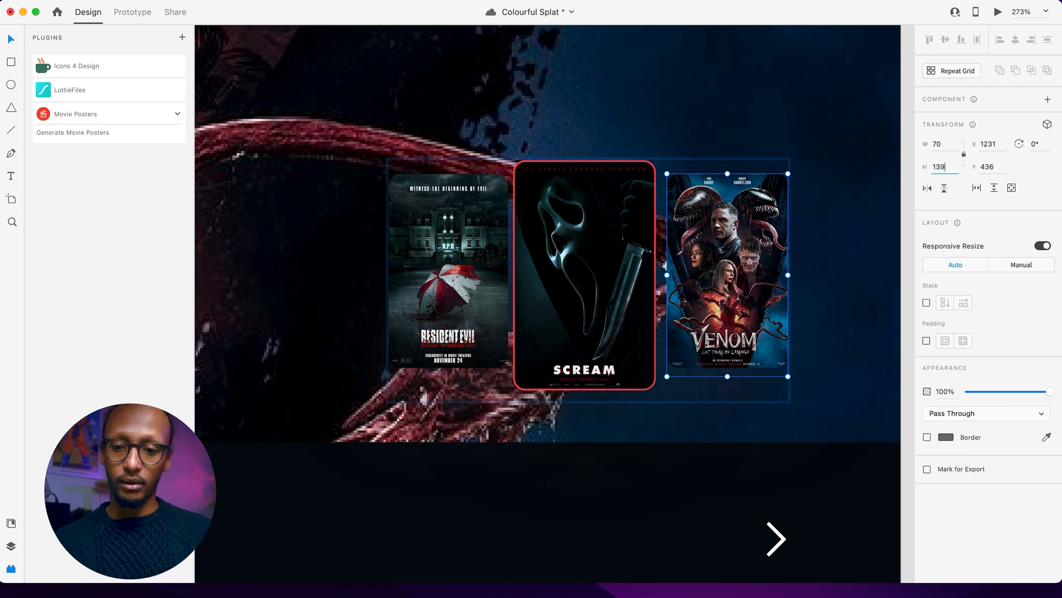
key(Return)
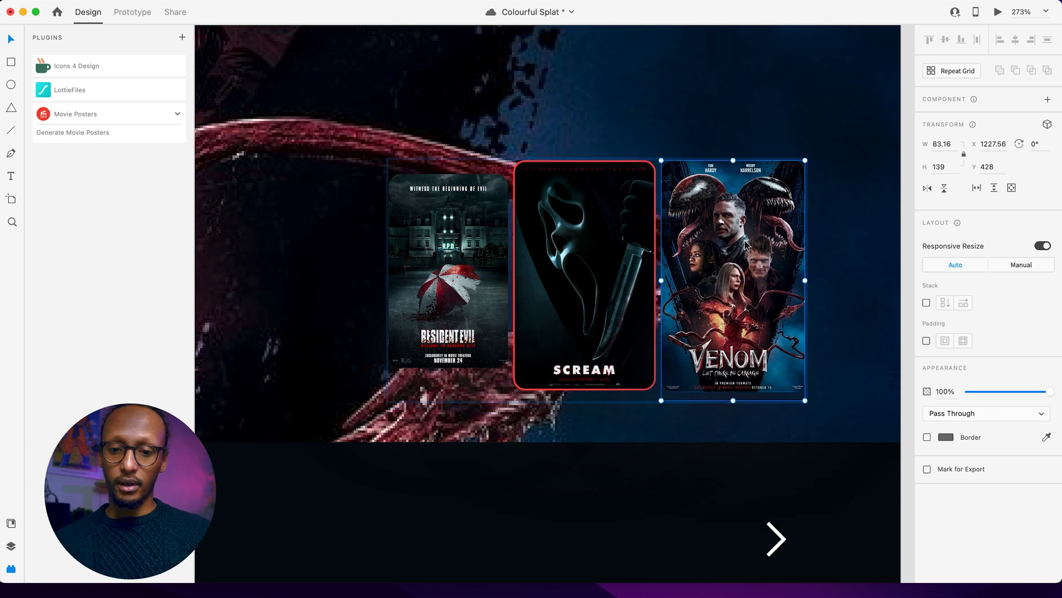
- Shrink the Scream poster thumbnail on Web 1366 – 3 proportionally about its centre to about 73 by 123
click(626, 298)
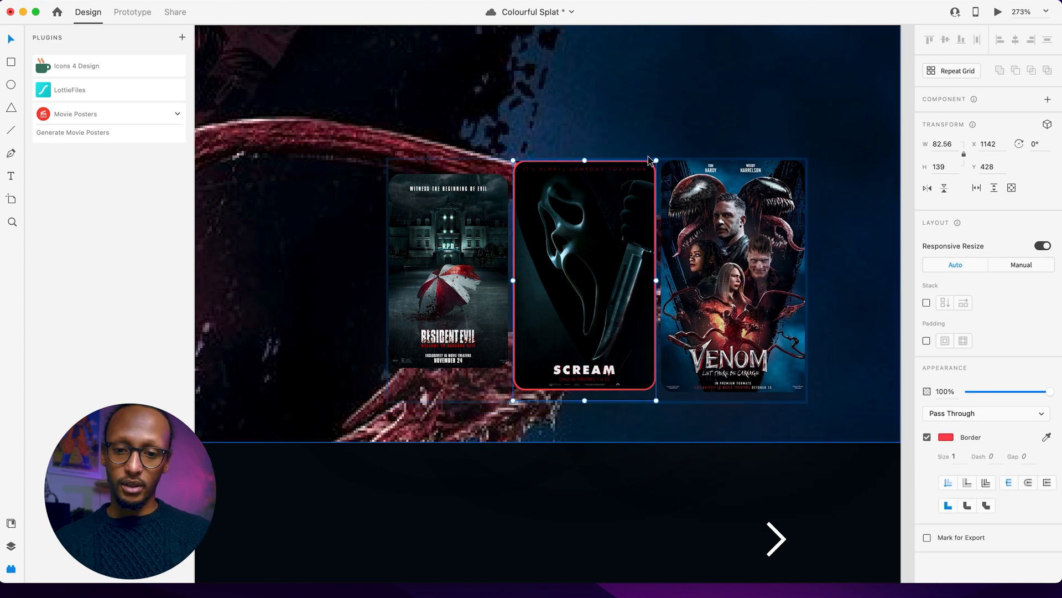
drag(656, 160, 647, 162)
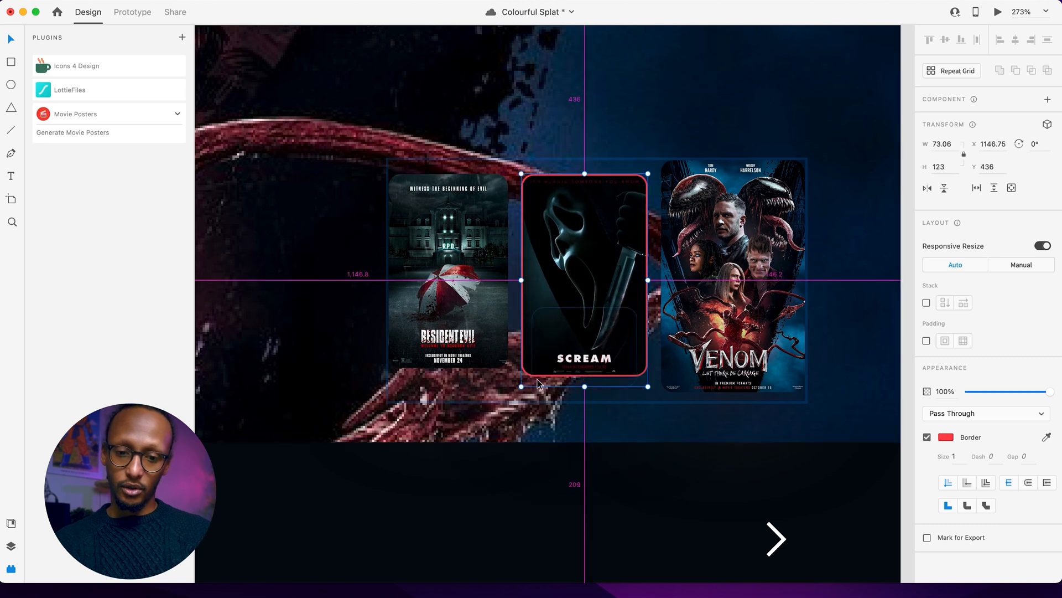
- Shrink the Scream poster thumbnail on Web 1366 – 3 proportionally to 69.5 by 117 and turn off its border
drag(521, 386, 535, 373)
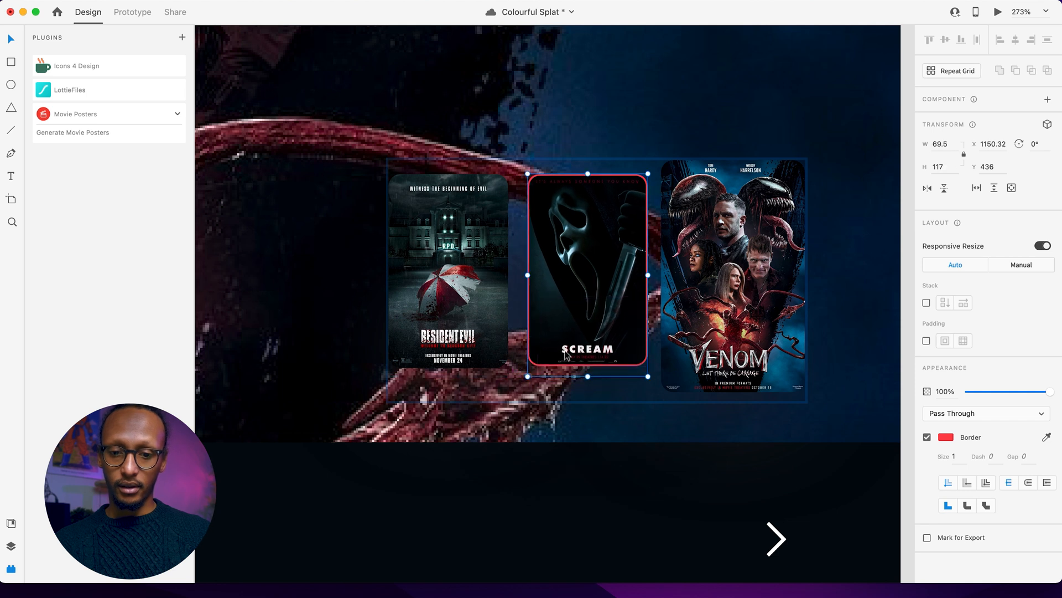
click(927, 437)
- Turn on the border of the Venom poster thumbnail on Web 1366 – 3 and colour it with the saved red swatch
click(722, 333)
click(927, 437)
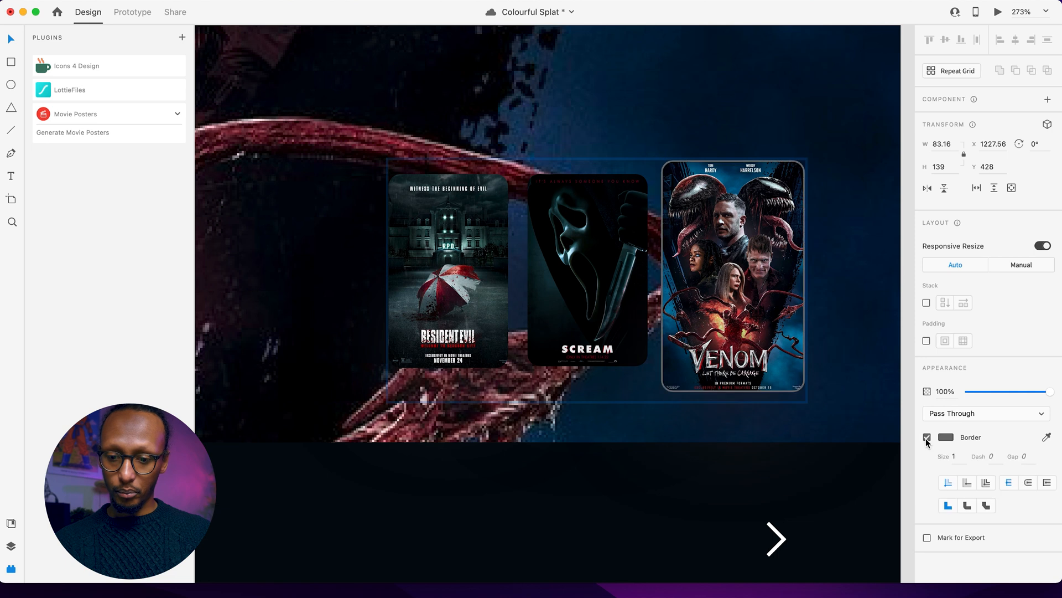
click(960, 457)
click(948, 441)
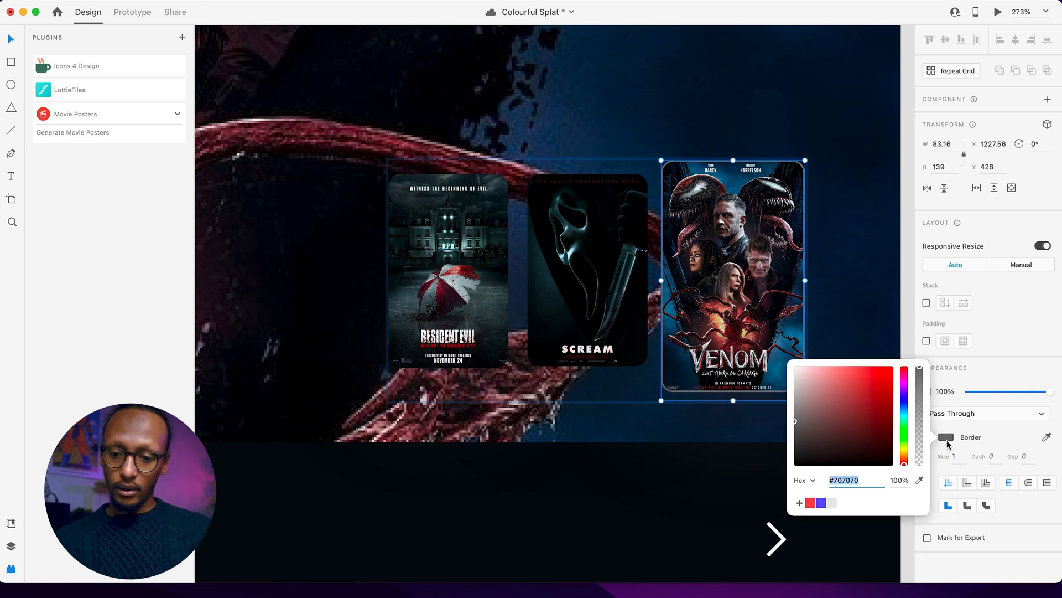
click(811, 503)
click(818, 275)
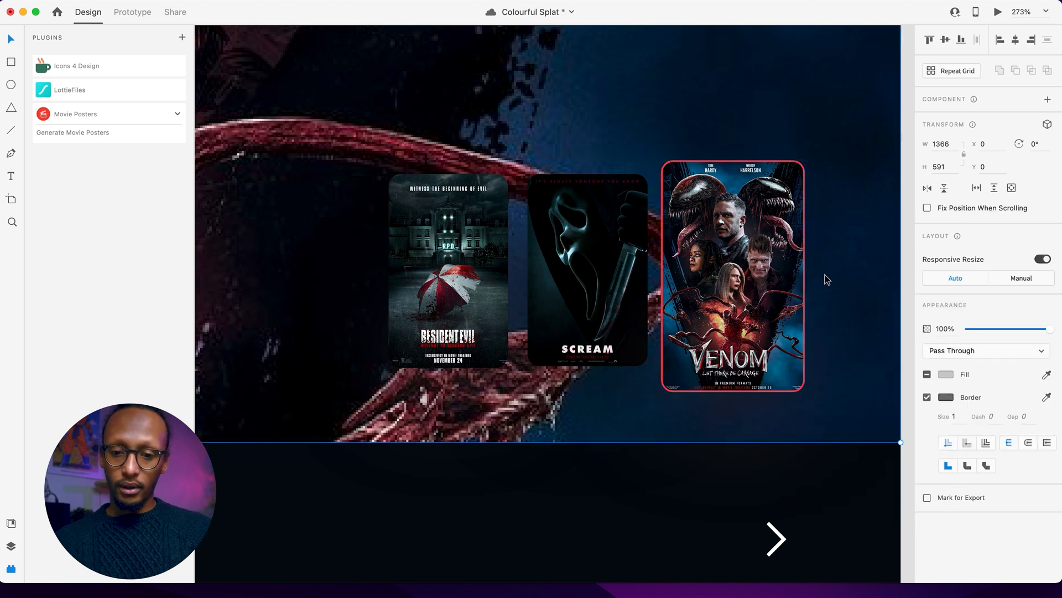
- Deselect the hero background and switch the document from designing to prototyping
scroll(871, 294, down, 5)
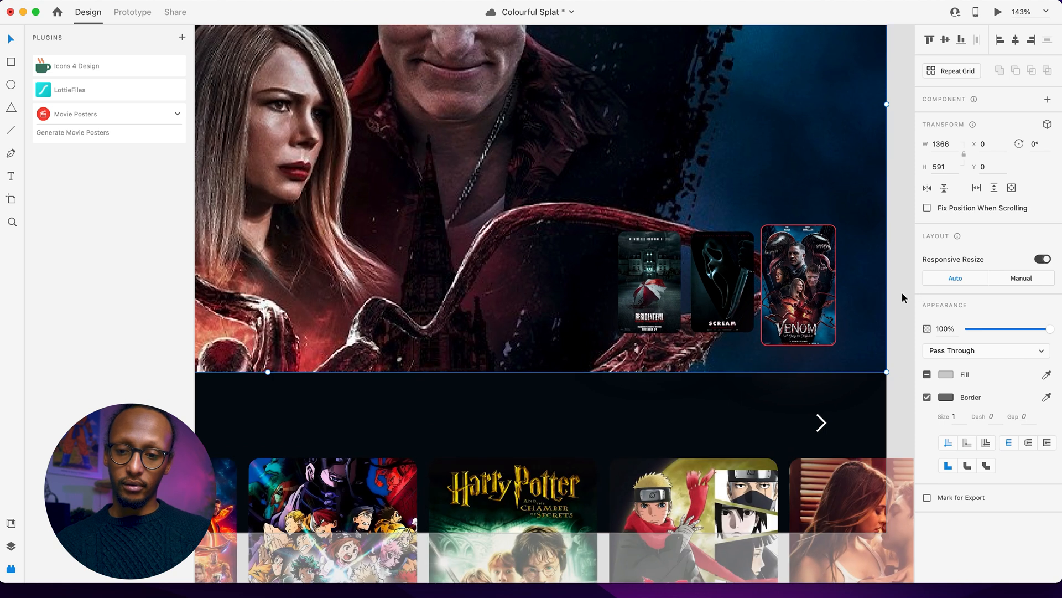
click(902, 292)
scroll(903, 297, down, 5)
scroll(901, 292, down, 3)
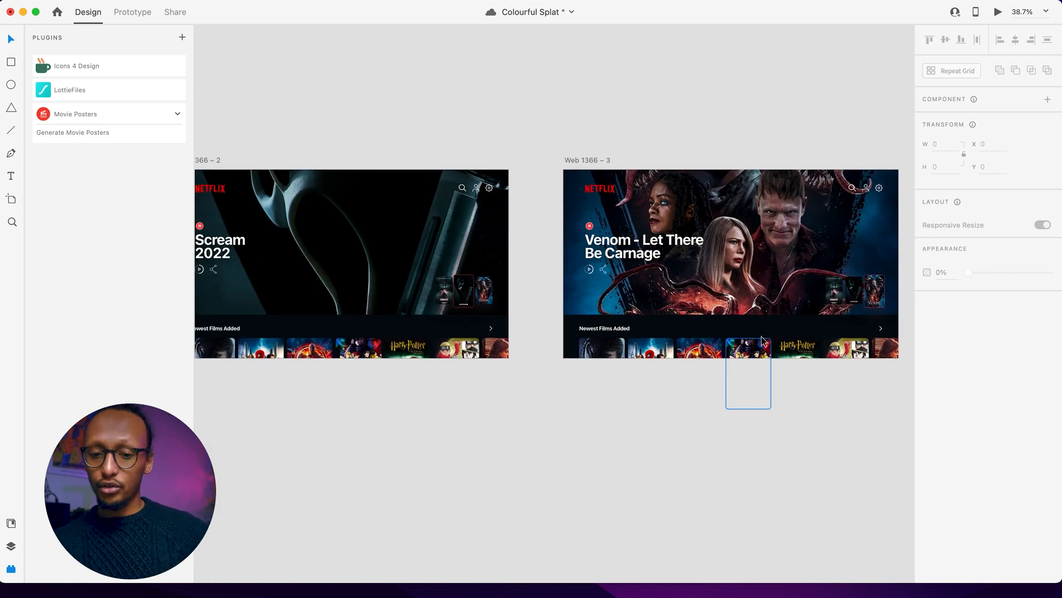
scroll(761, 334, left, 10)
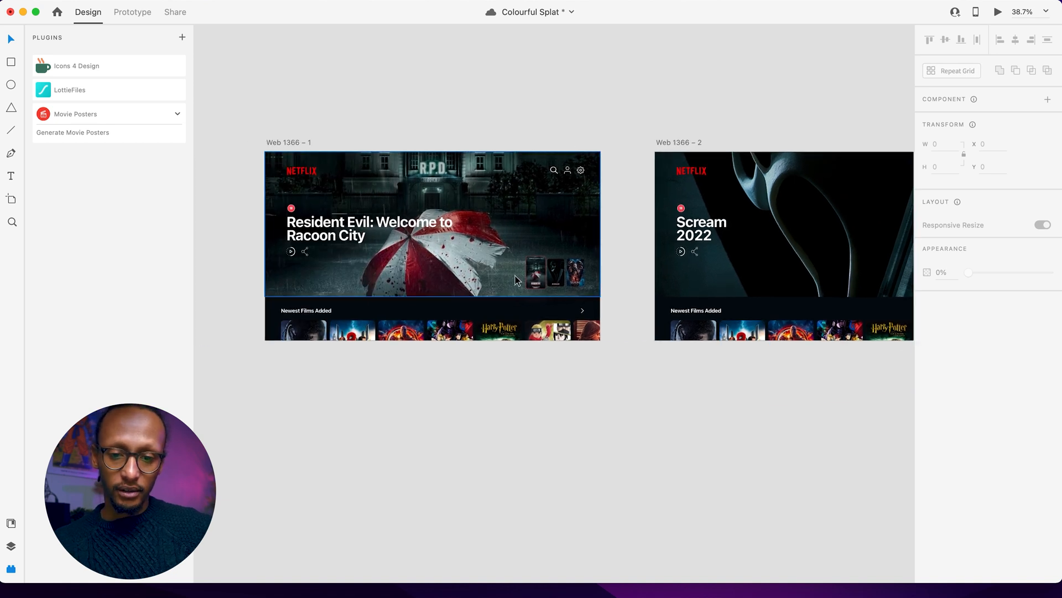
scroll(515, 274, right, 8)
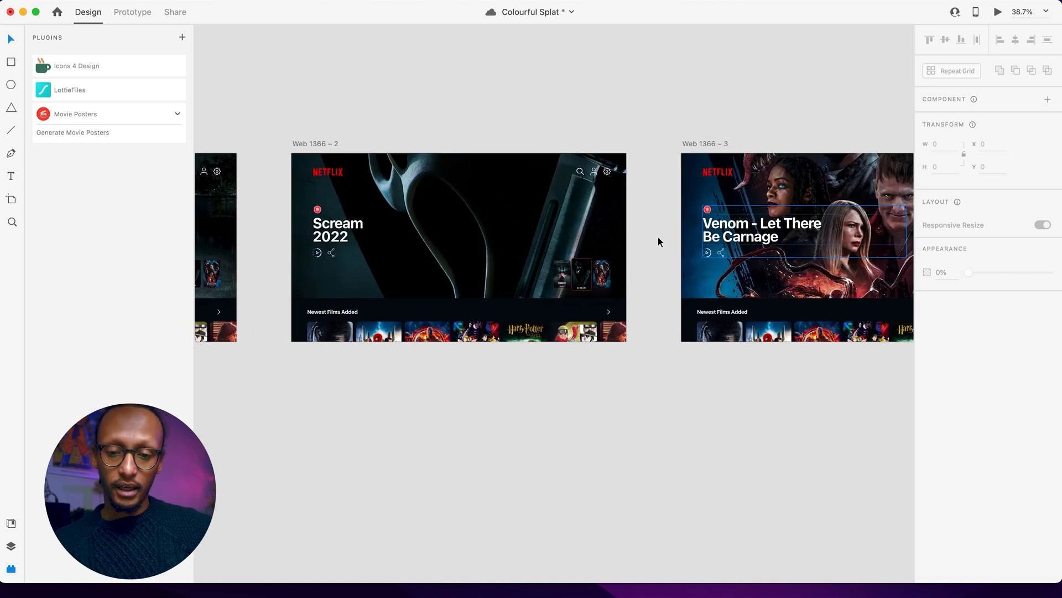
scroll(658, 238, left, 8)
click(132, 11)
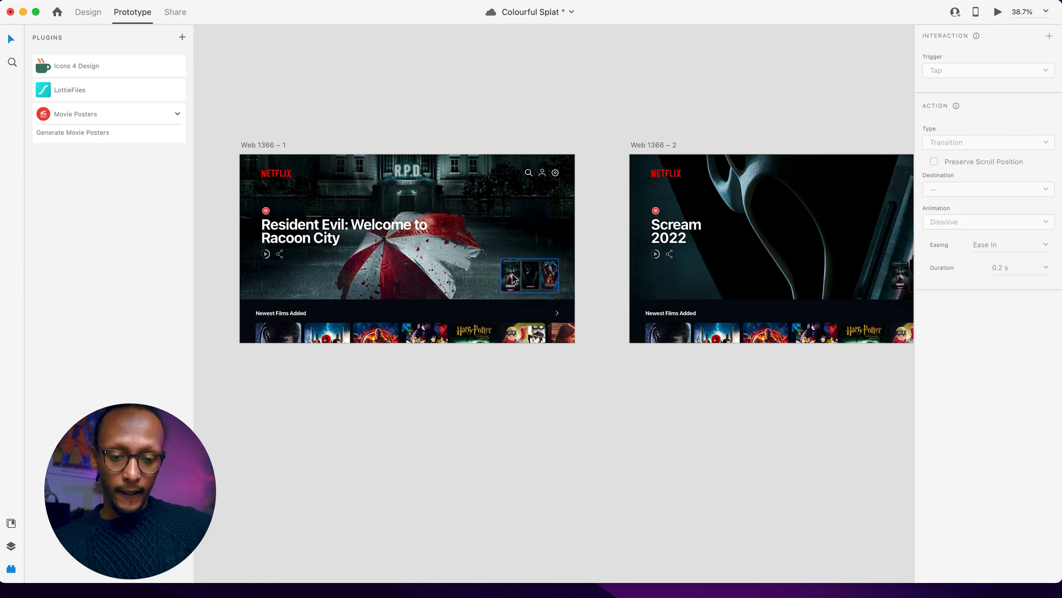
click(277, 145)
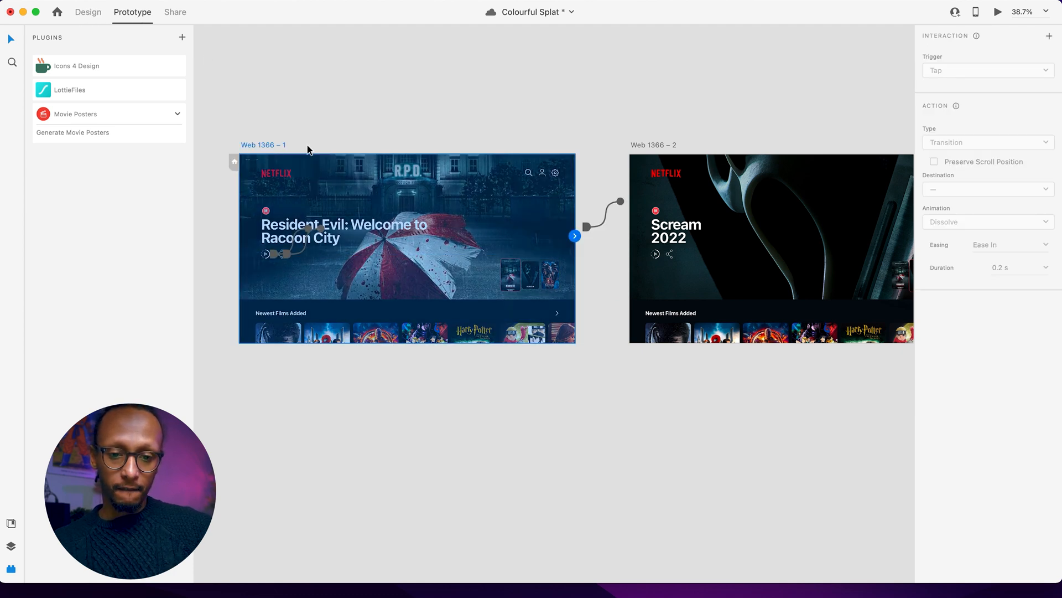
drag(625, 239, 564, 236)
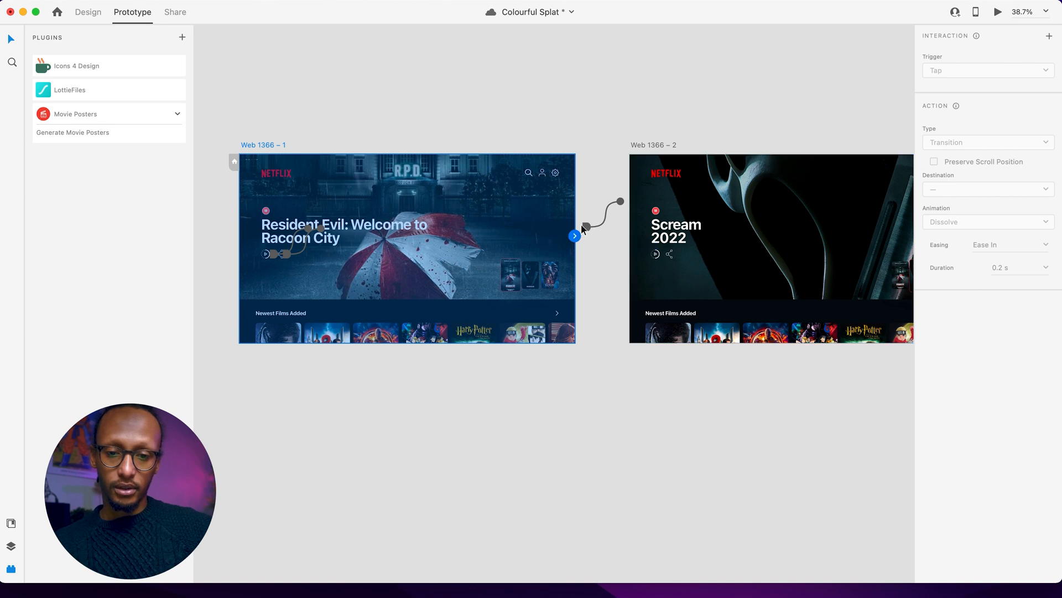
click(581, 227)
click(560, 262)
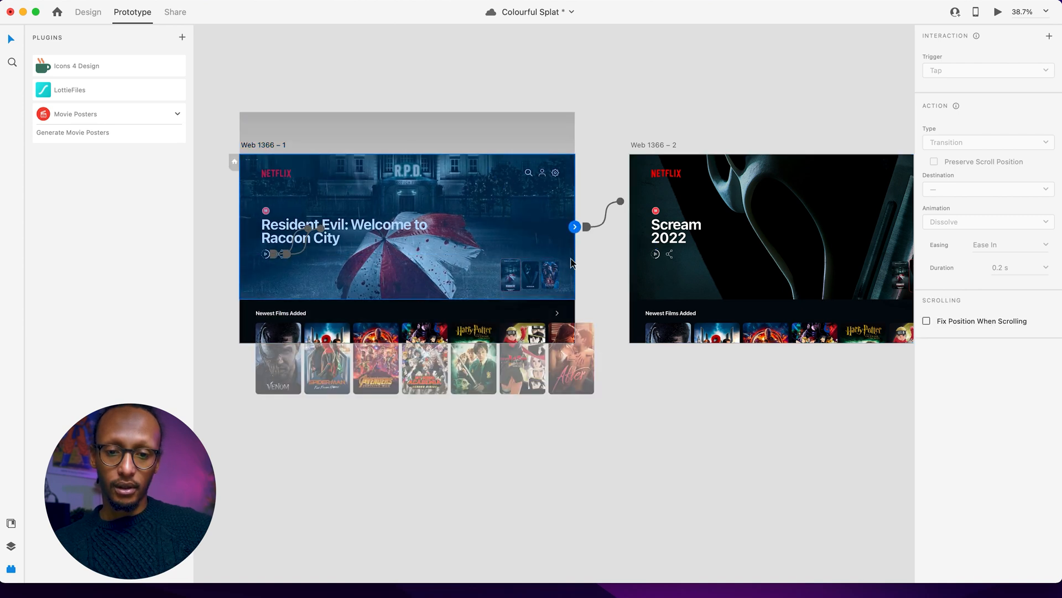
click(516, 282)
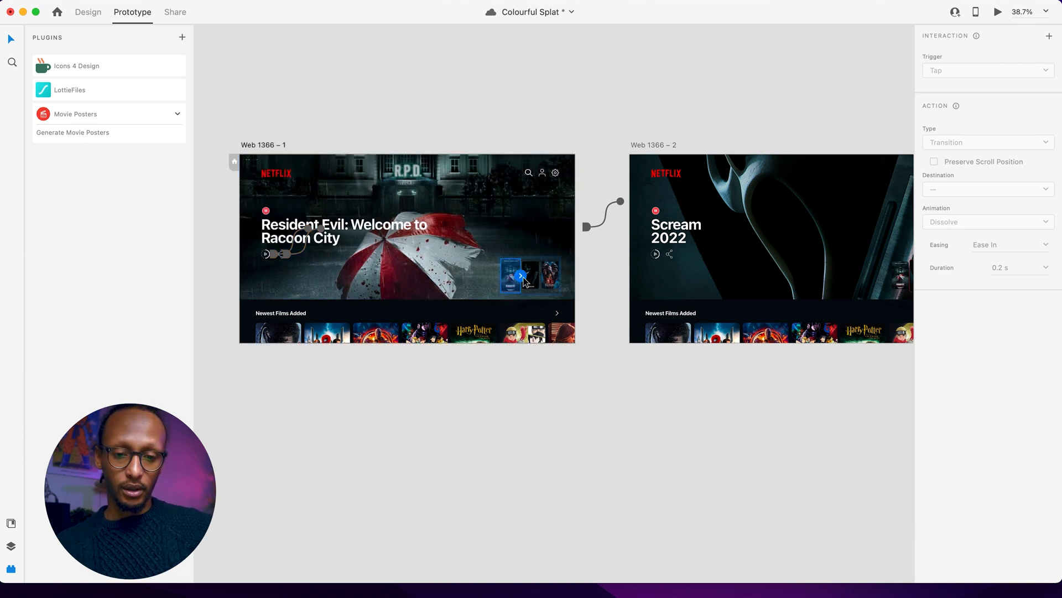
drag(606, 270, 509, 279)
click(535, 281)
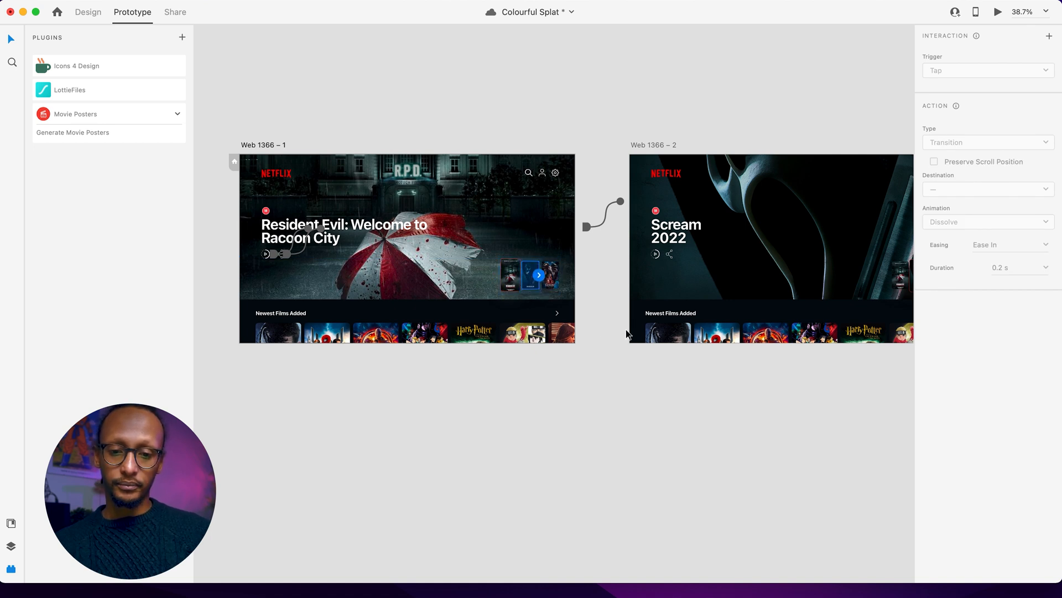
scroll(589, 327, right, 3)
click(589, 329)
click(524, 317)
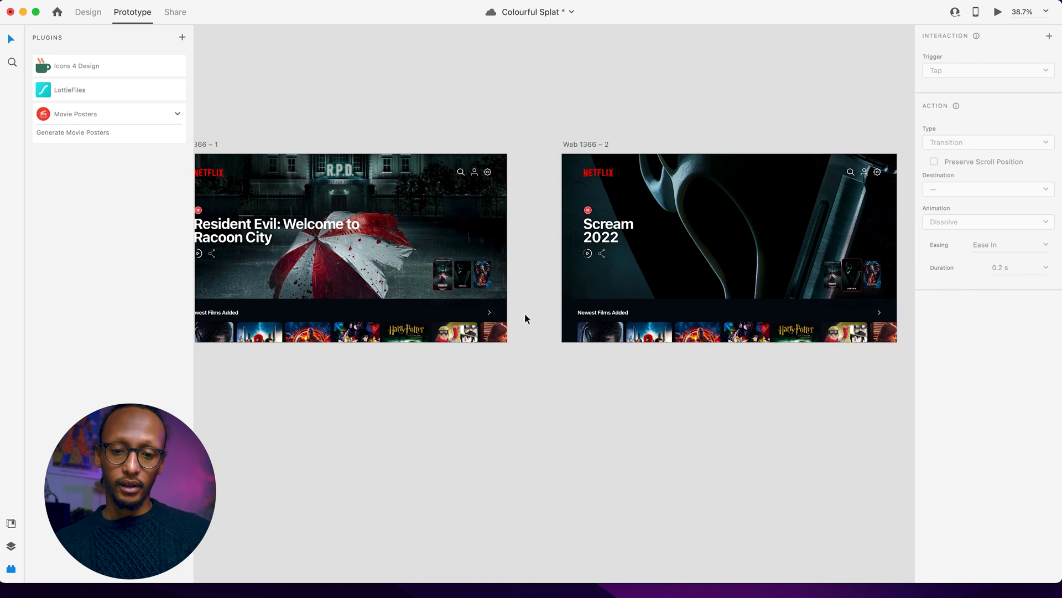
- Link the Scream poster thumbnail on Web 1366 – 1 to Web 1366 – 2 with a Tap trigger
click(465, 280)
drag(475, 276, 633, 275)
click(953, 72)
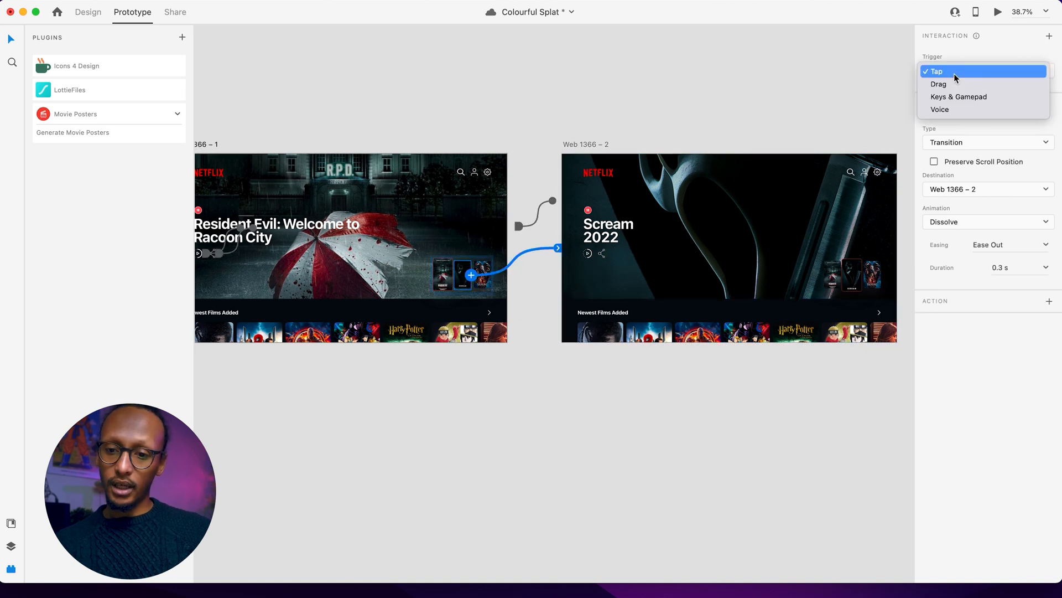
click(954, 73)
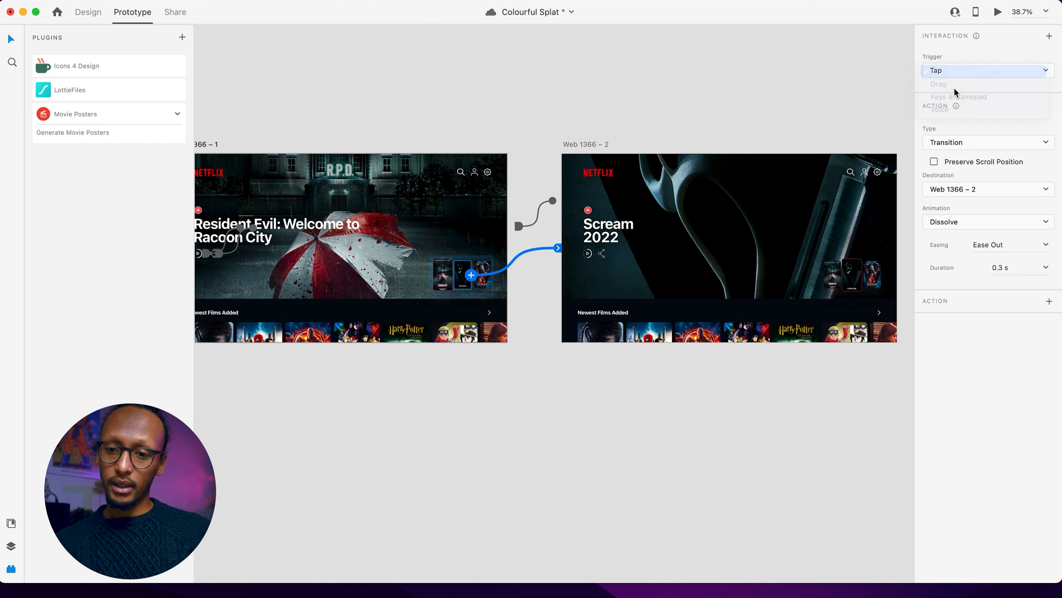
- Make the Scream poster's link an Auto-Animate action to Web 1366 – 2 with Snap easing and a 1.2 s duration
click(950, 145)
click(952, 154)
click(974, 179)
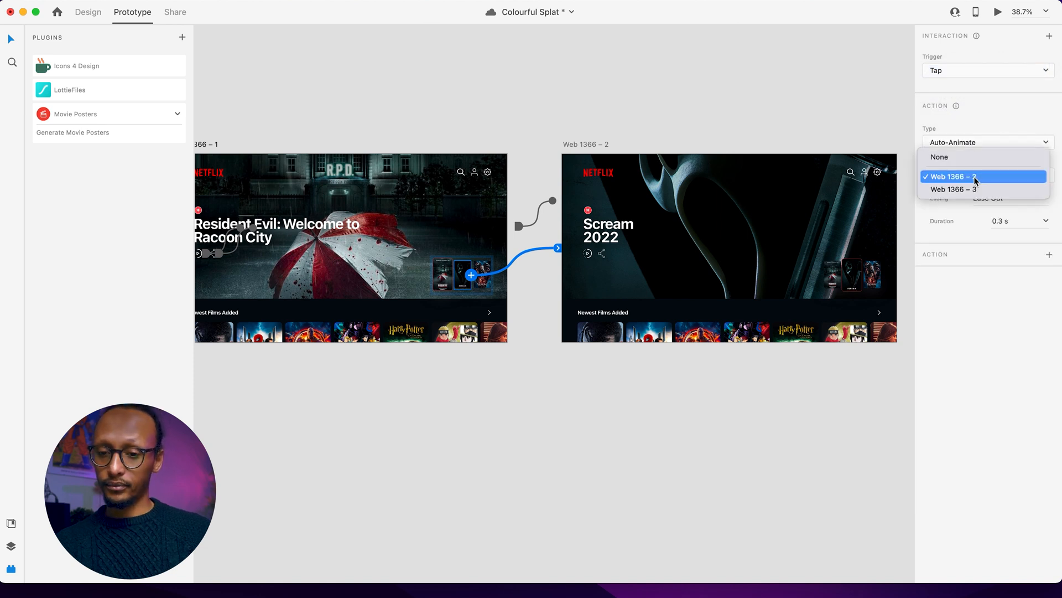
click(975, 178)
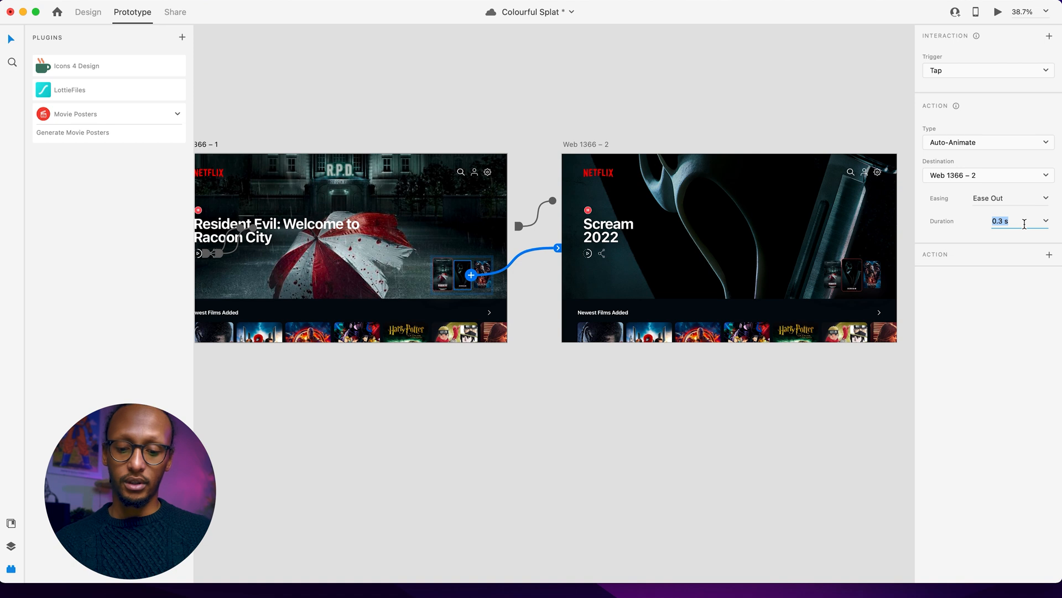
click(1045, 201)
click(984, 254)
click(778, 373)
- On Web 1366 – 2, link the Resident Evil poster to Web 1366 – 1 and the Venom poster to Web 1366 – 3
scroll(778, 374, right, 5)
click(673, 282)
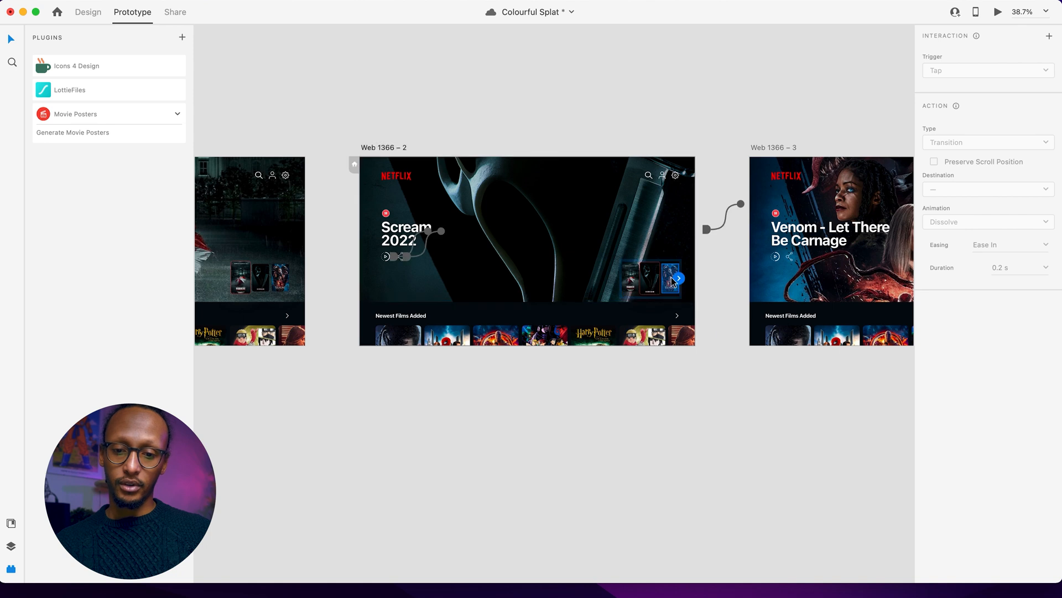
double_click(629, 282)
drag(640, 279, 308, 251)
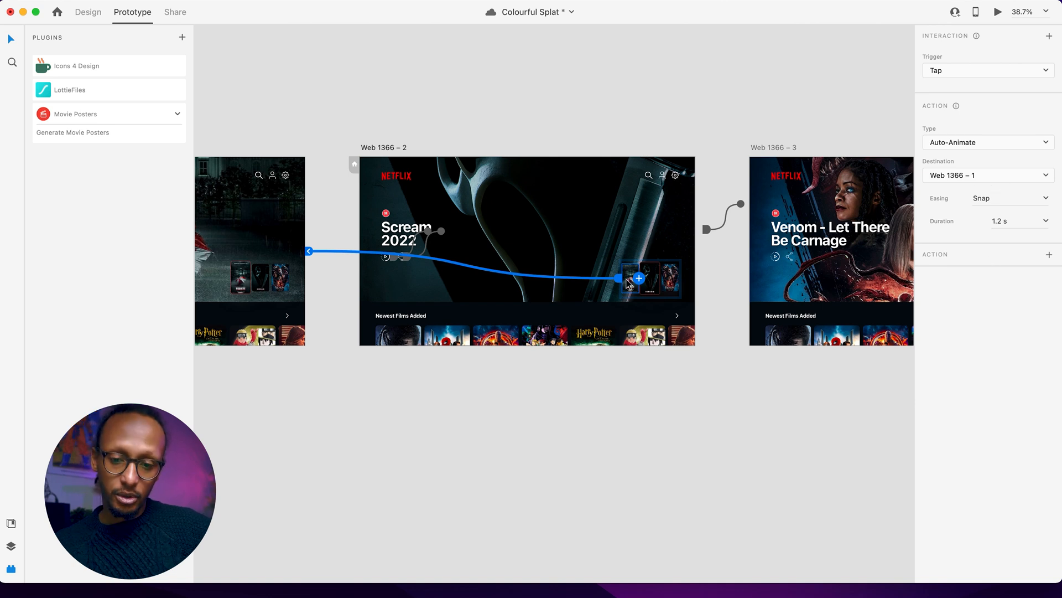
click(671, 284)
drag(682, 278, 799, 272)
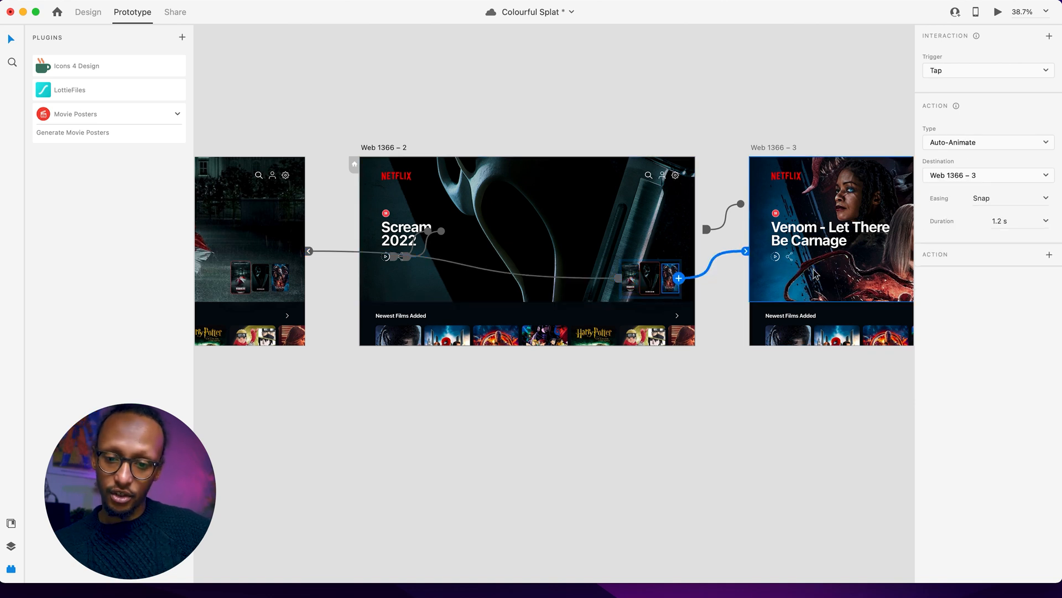
- Link the Scream poster thumbnail on Web 1366 – 3 back to Web 1366 – 2
scroll(815, 274, right, 5)
click(724, 303)
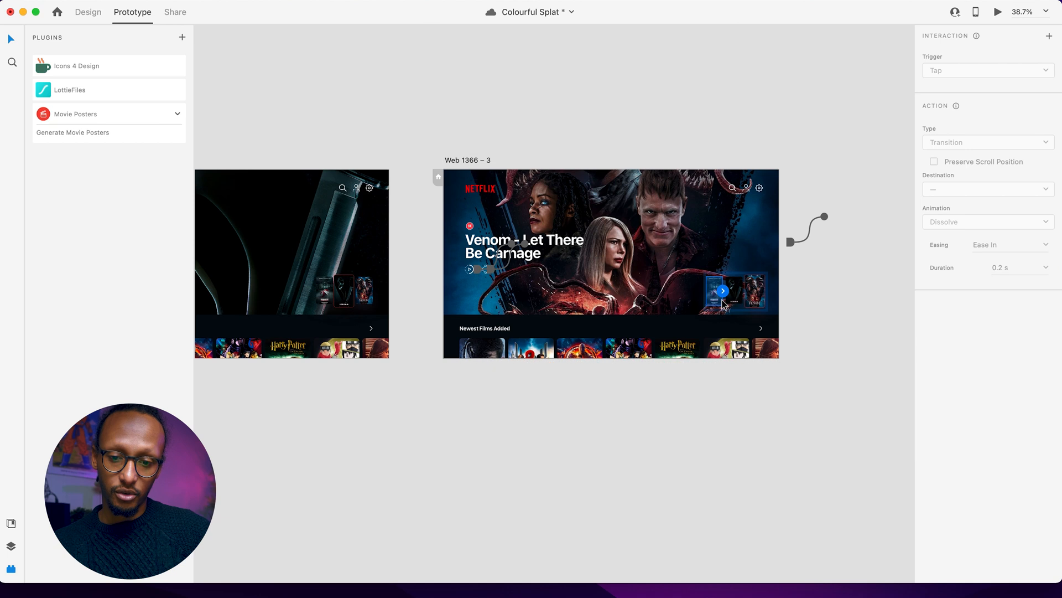
click(735, 302)
drag(740, 296, 380, 297)
- Link the Resident Evil poster thumbnail on Web 1366 – 3 back to Web 1366 – 1
scroll(377, 298, down, 5)
scroll(378, 298, left, 3)
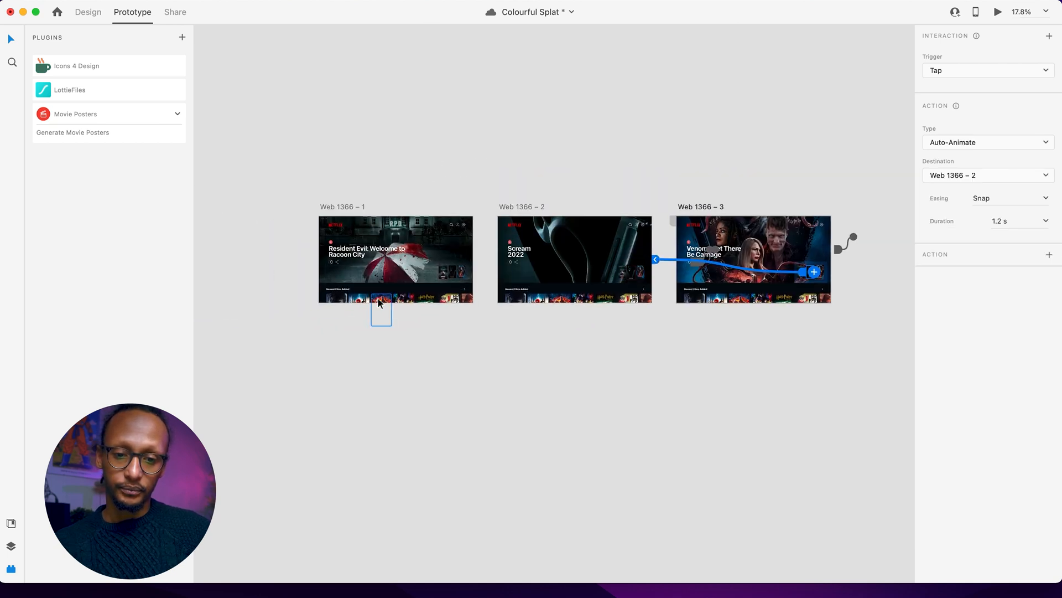
click(808, 275)
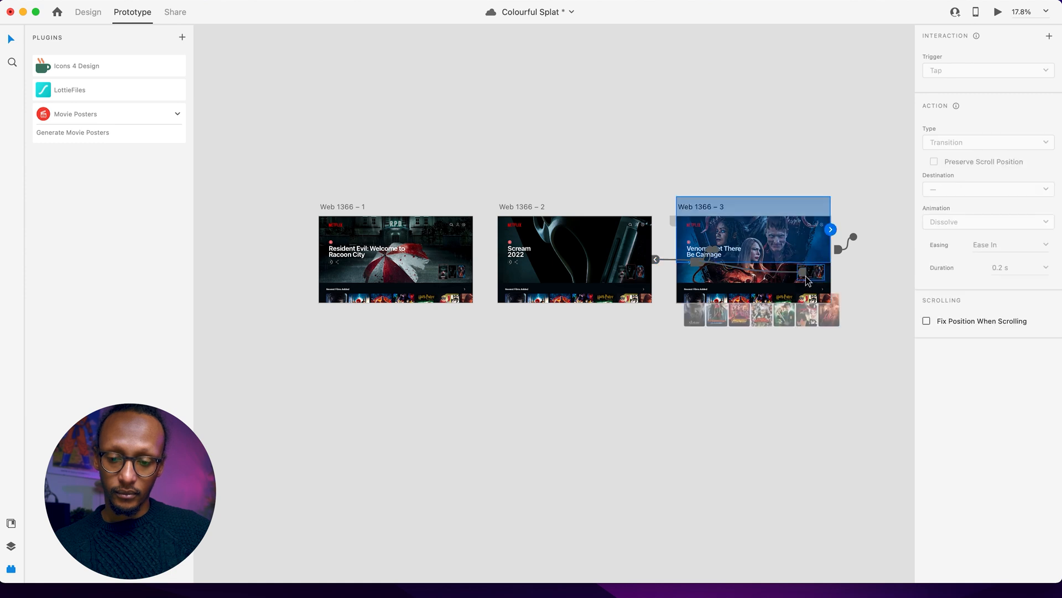
scroll(807, 279, up, 5)
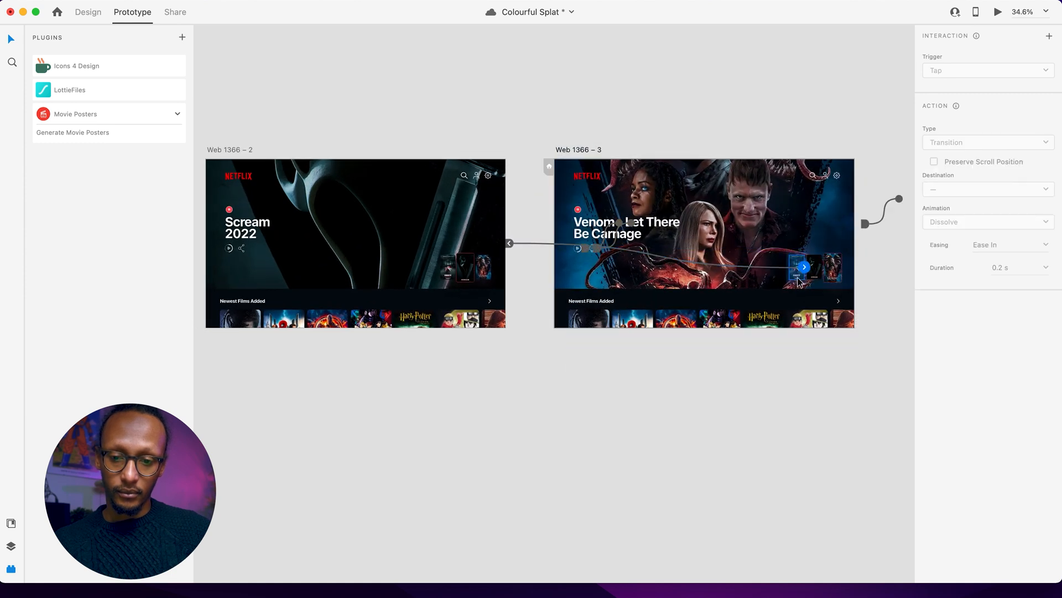
scroll(798, 282, down, 3)
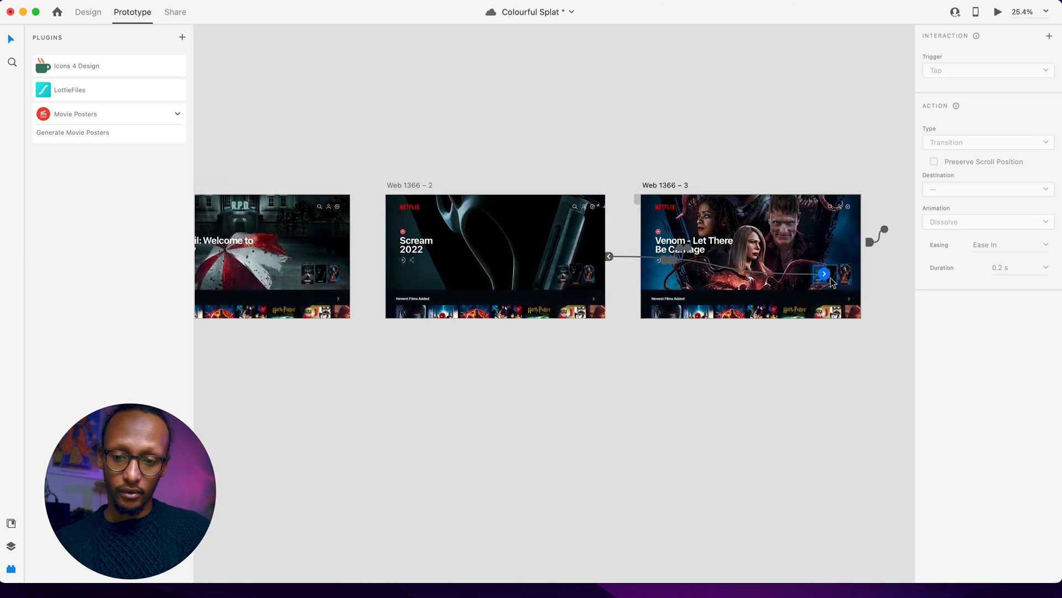
drag(823, 277, 351, 255)
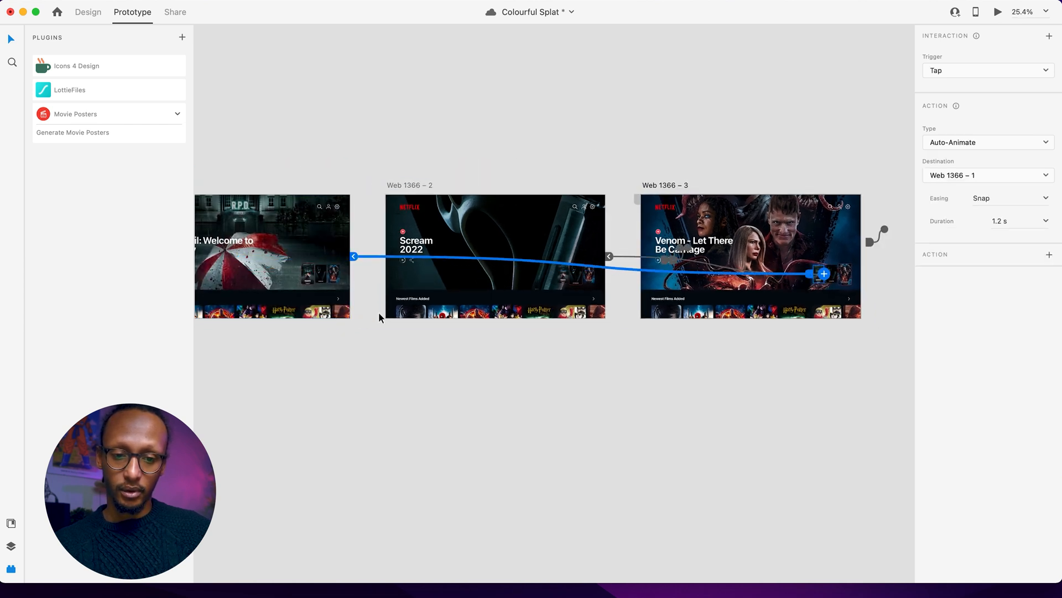
- Link only the Venom poster thumbnail on Web 1366 – 1 to Web 1366 – 3
click(377, 312)
click(337, 277)
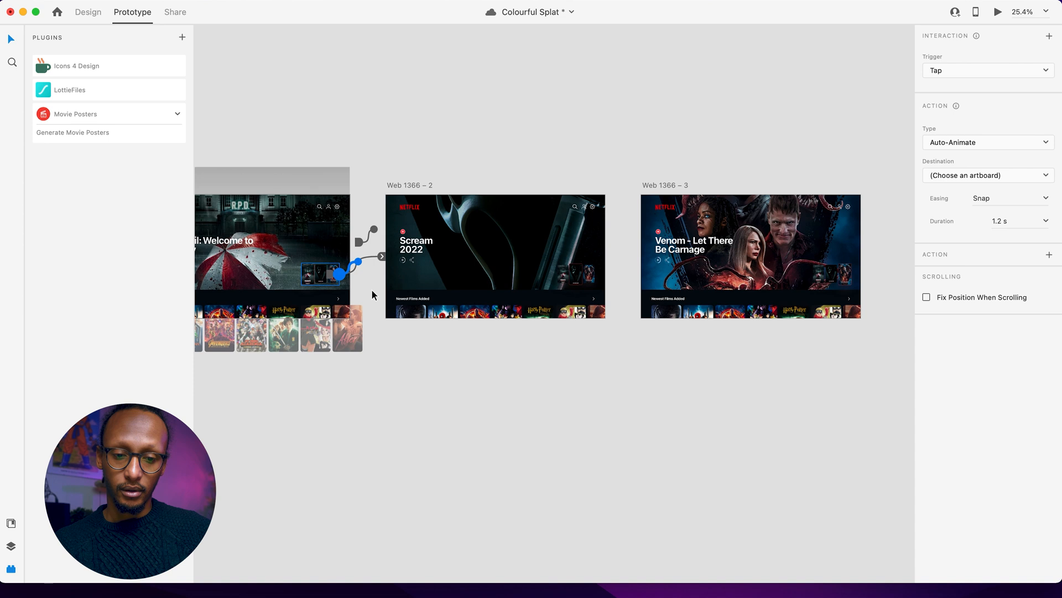
click(382, 291)
click(333, 285)
scroll(333, 285, up, 3)
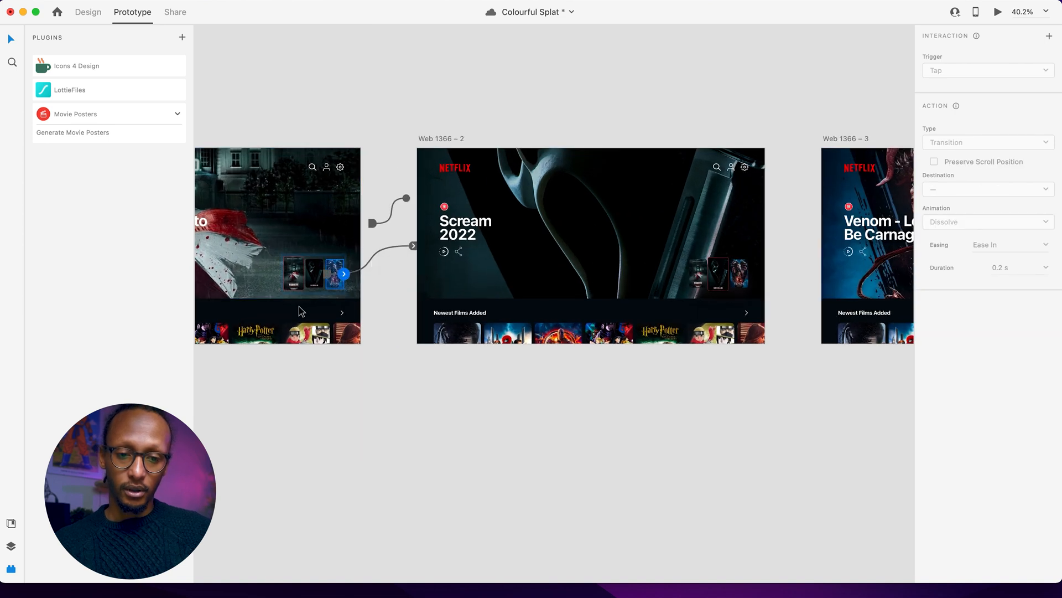
scroll(298, 308, down, 3)
drag(330, 283, 795, 275)
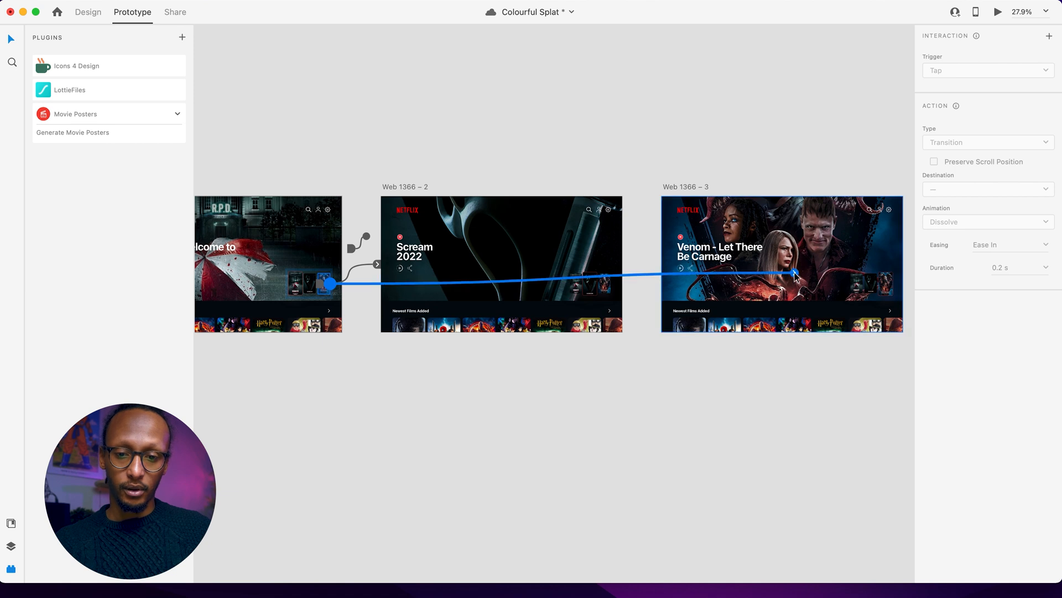
click(667, 116)
- Preview the prototype and test the Scream poster's link from the Resident Evil screen
scroll(667, 116, left, 5)
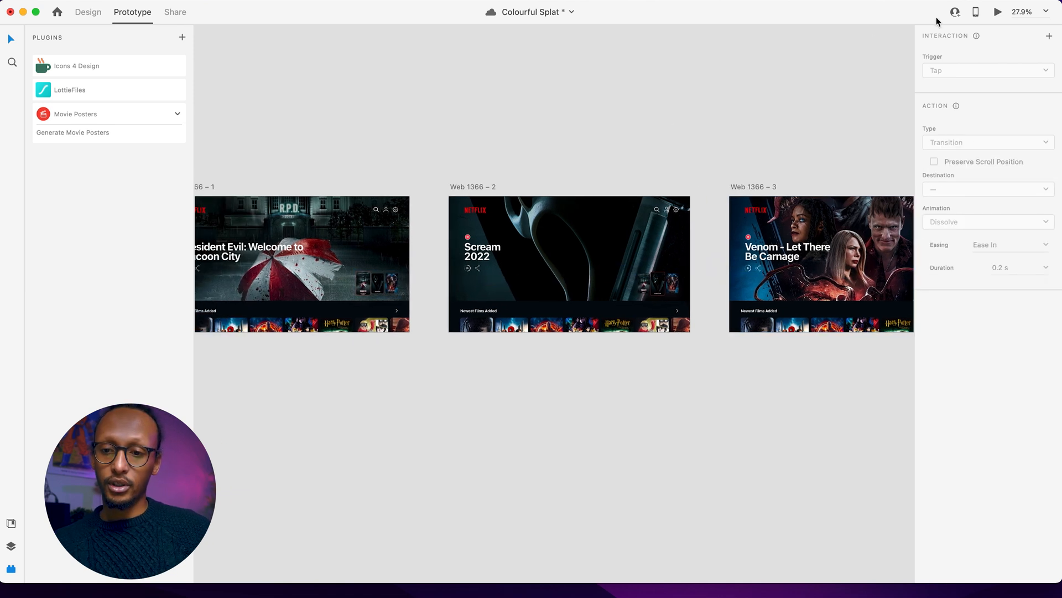
click(998, 12)
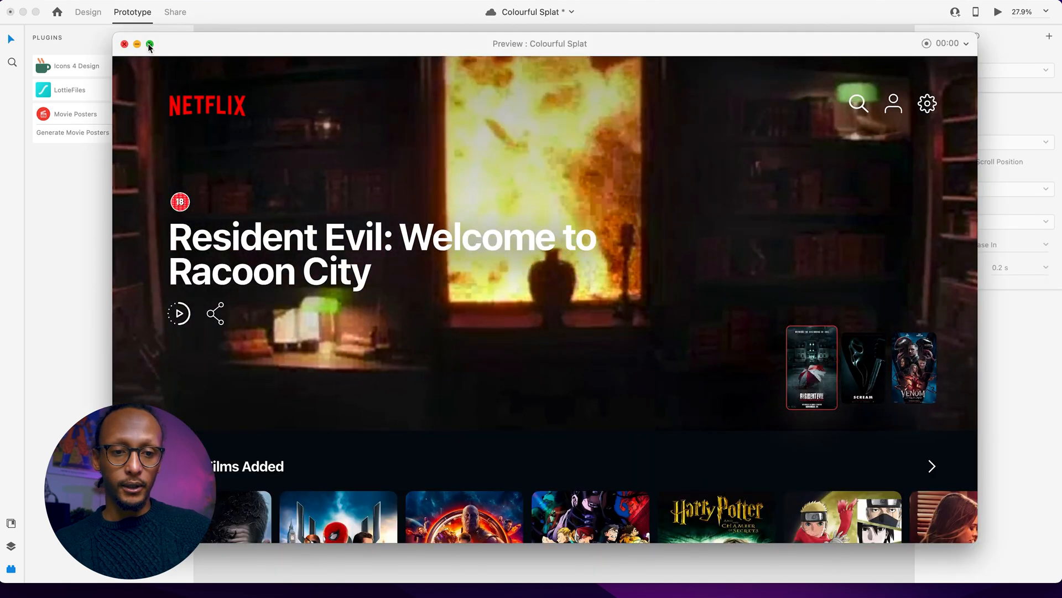
drag(192, 43, 196, 36)
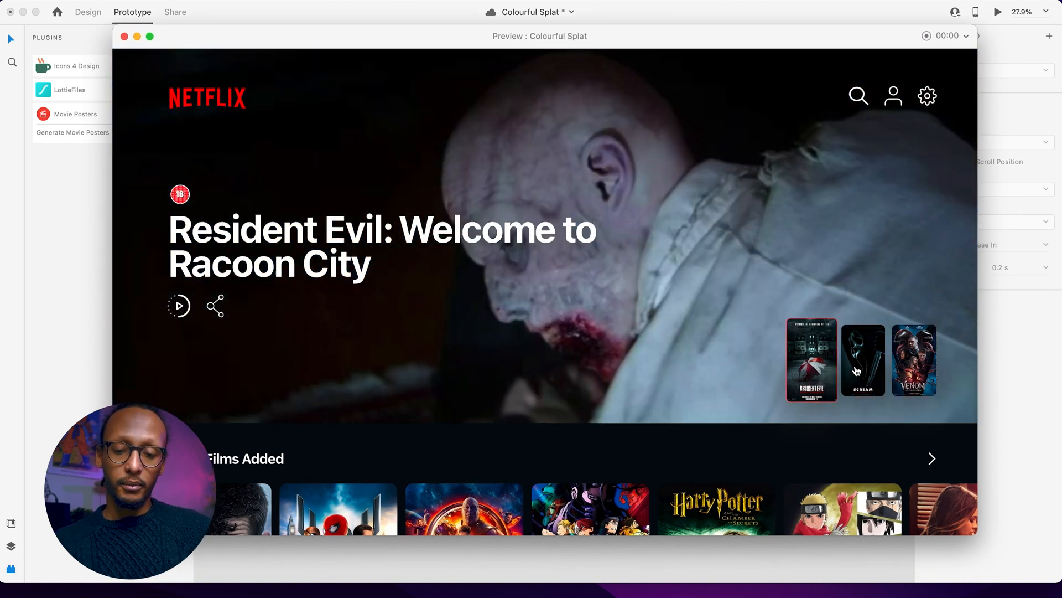
click(856, 370)
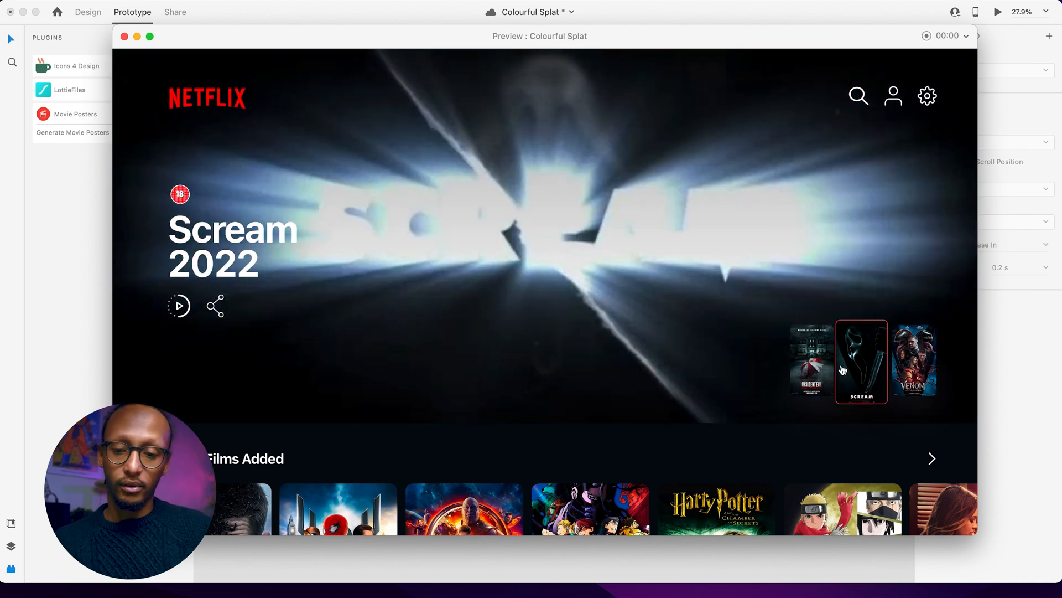
- Test the Venom, Scream and Resident Evil poster links in the preview, and close the preview
click(924, 367)
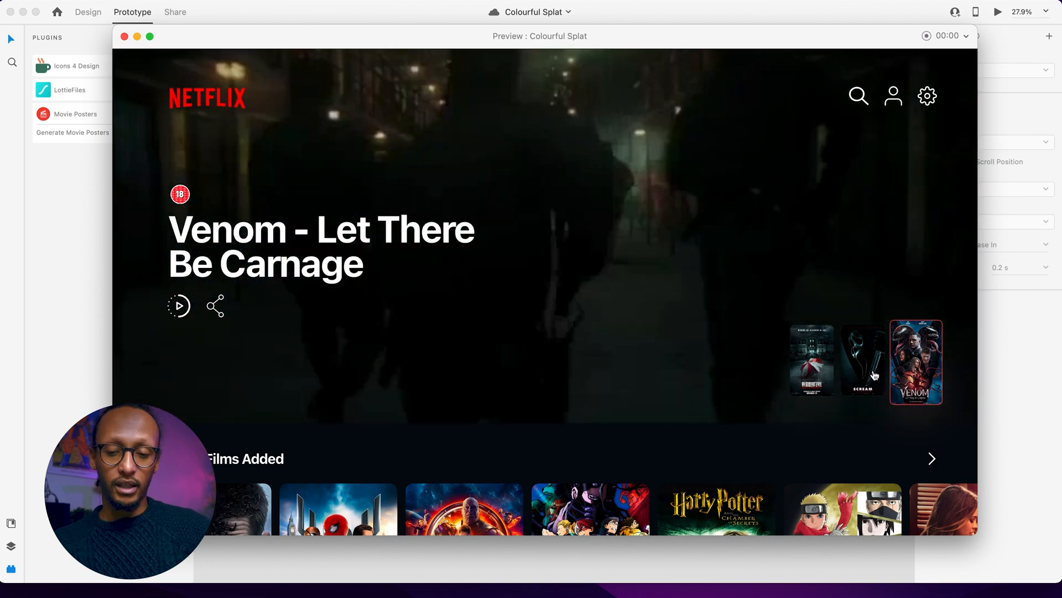
click(873, 373)
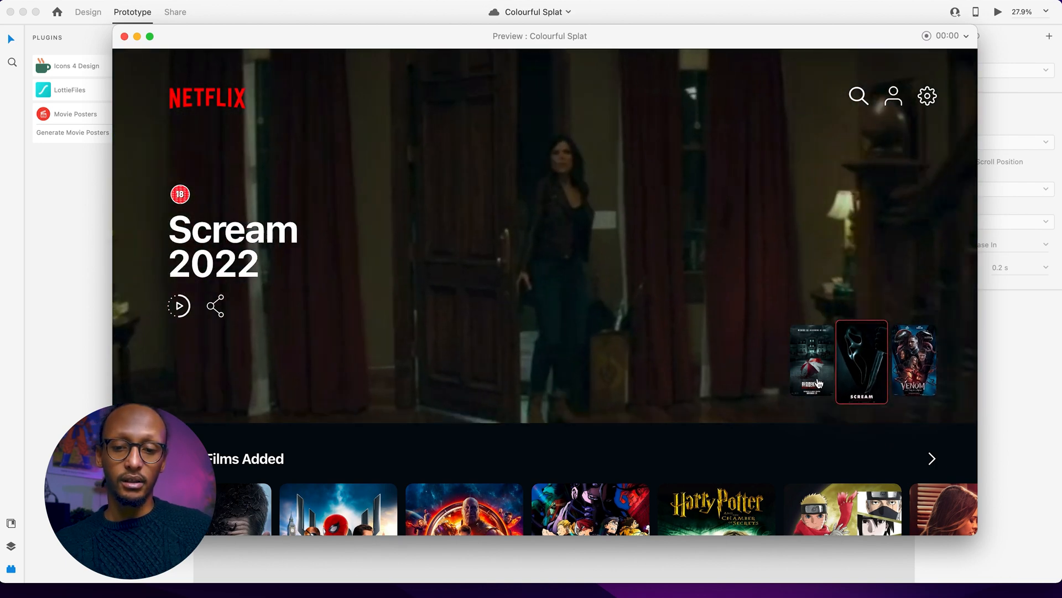
click(829, 382)
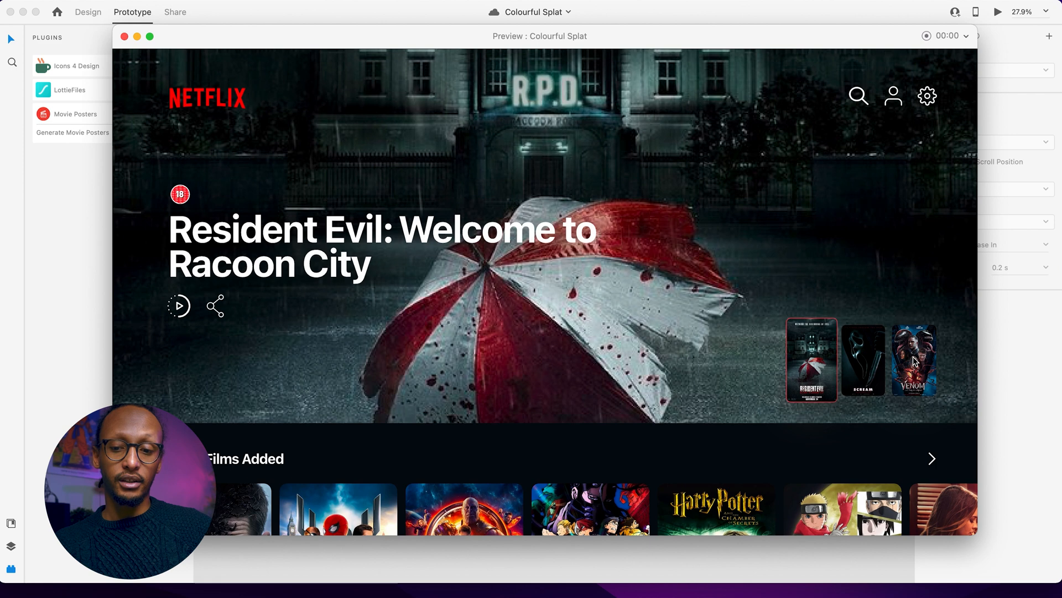
click(913, 359)
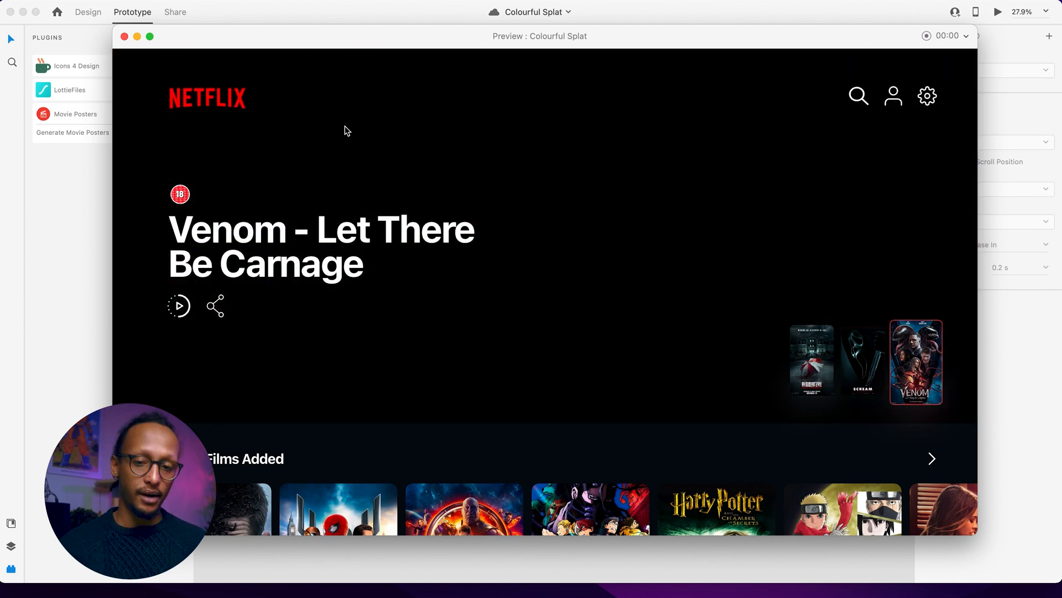
click(830, 358)
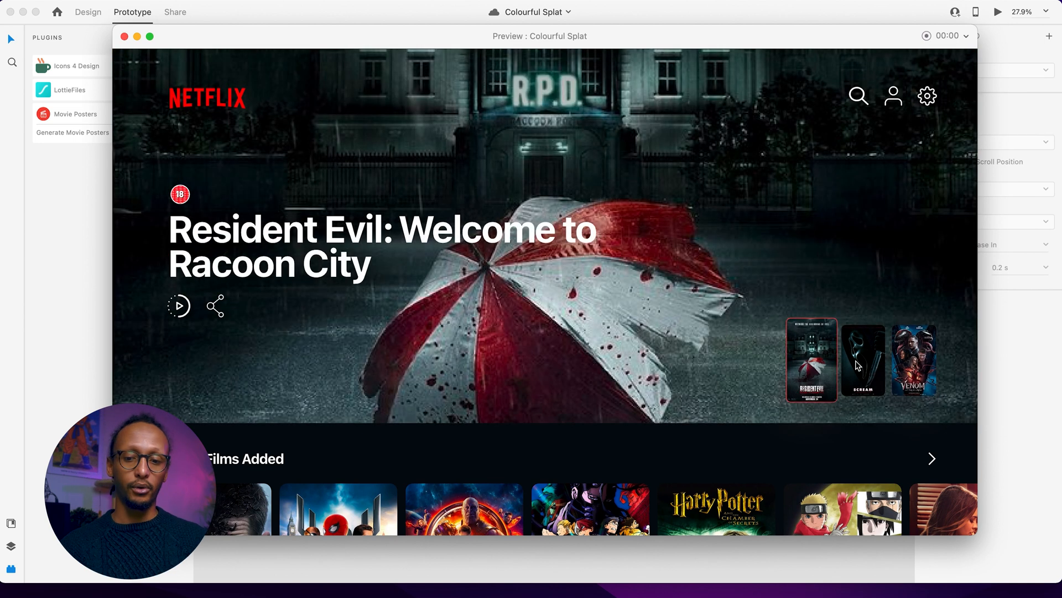
click(124, 36)
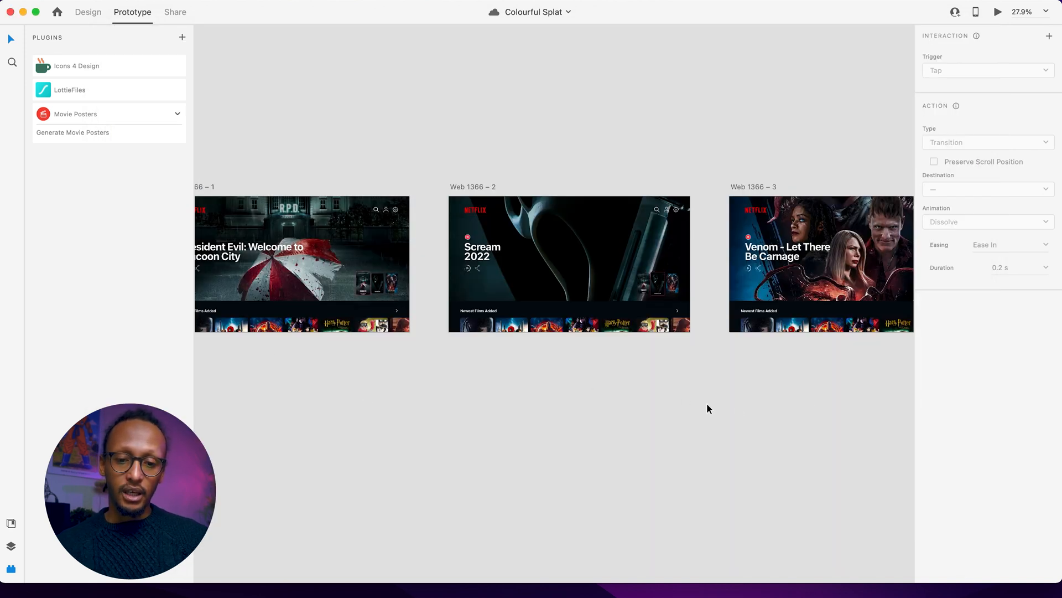
- Duplicate the Web 1366 – 1 artboard and place the copy on its left, spaced like the other artboards
scroll(543, 434, left, 3)
scroll(449, 402, left, 5)
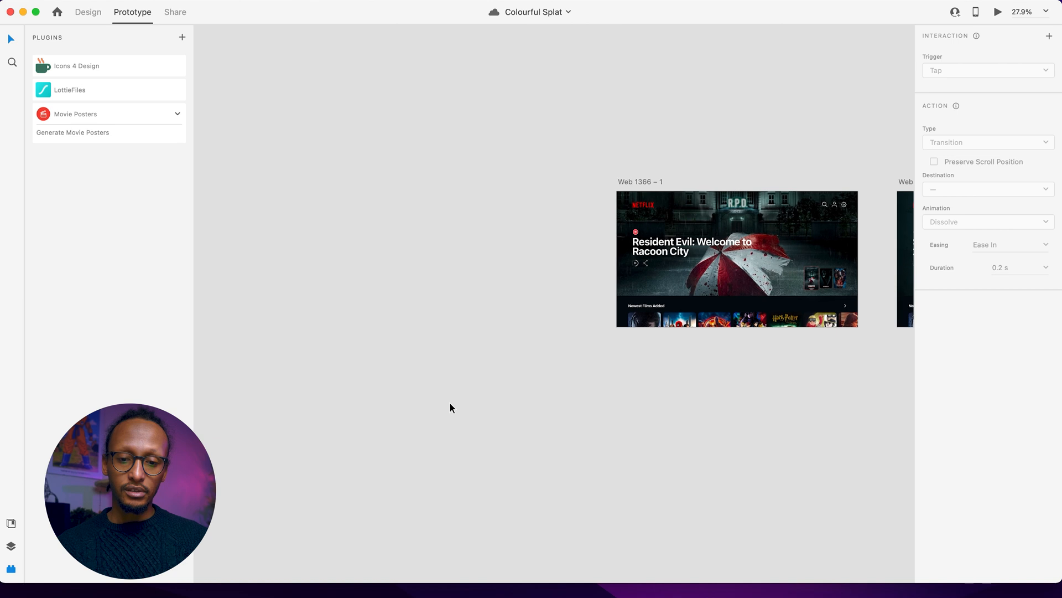
drag(639, 187, 359, 188)
click(433, 133)
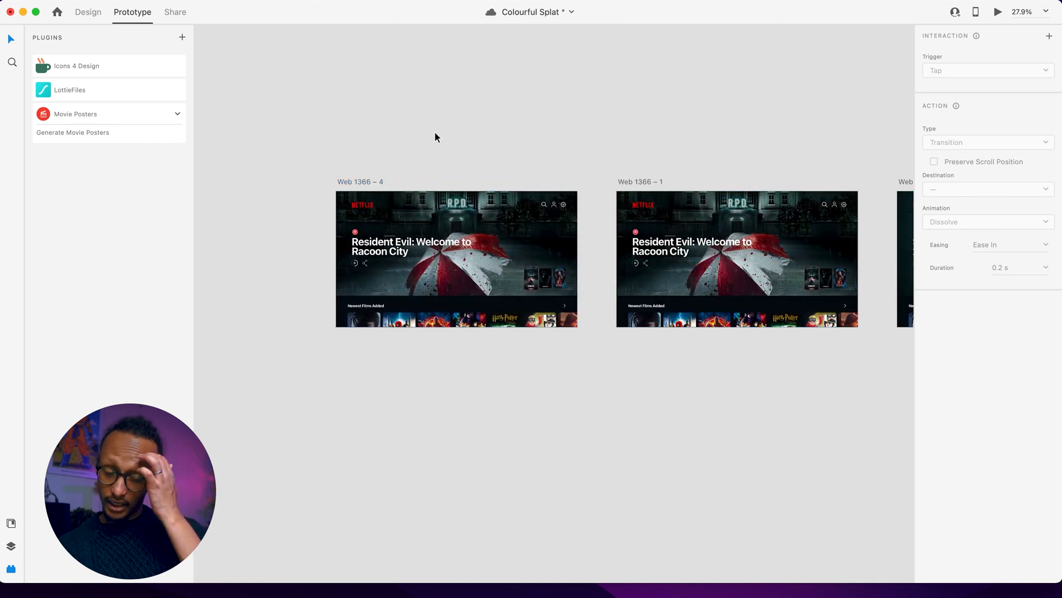
- Examine the contents and outgoing links of the duplicated Resident Evil artboard and the original by selecting each in turn
scroll(339, 158, down, 5)
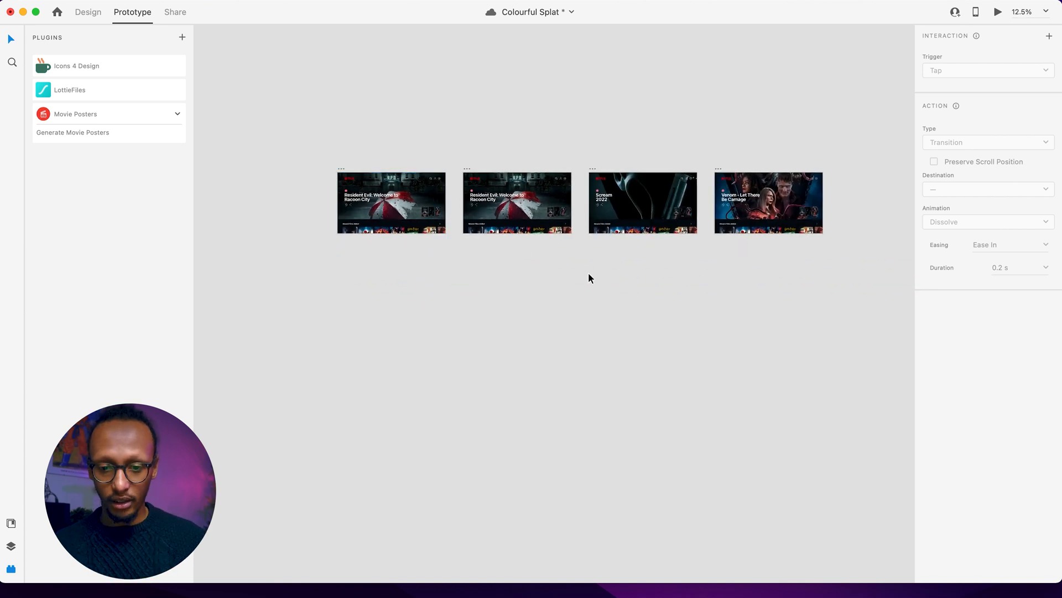
scroll(556, 294, up, 2)
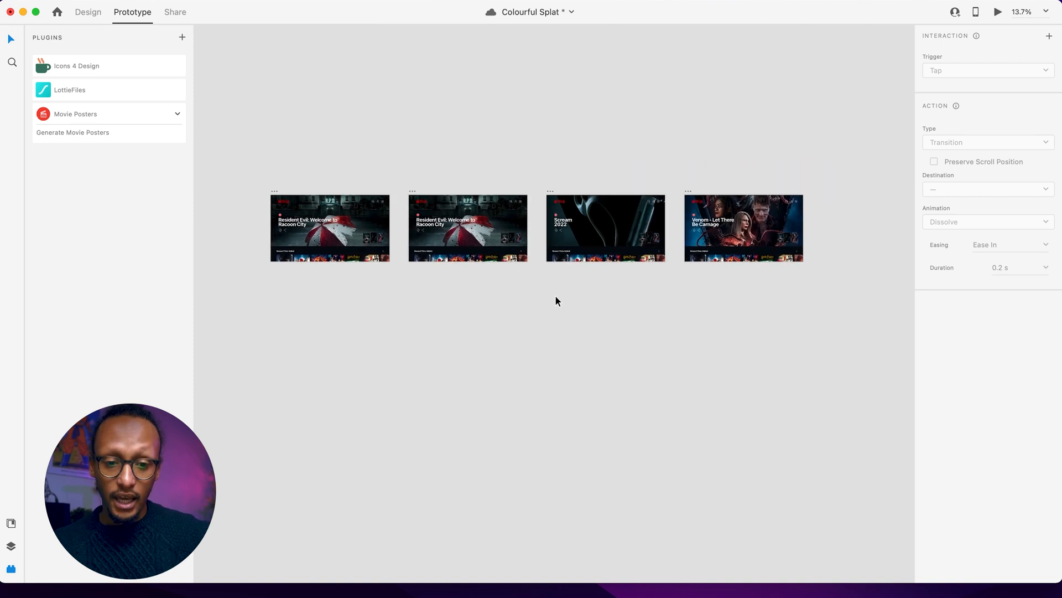
drag(309, 195, 399, 279)
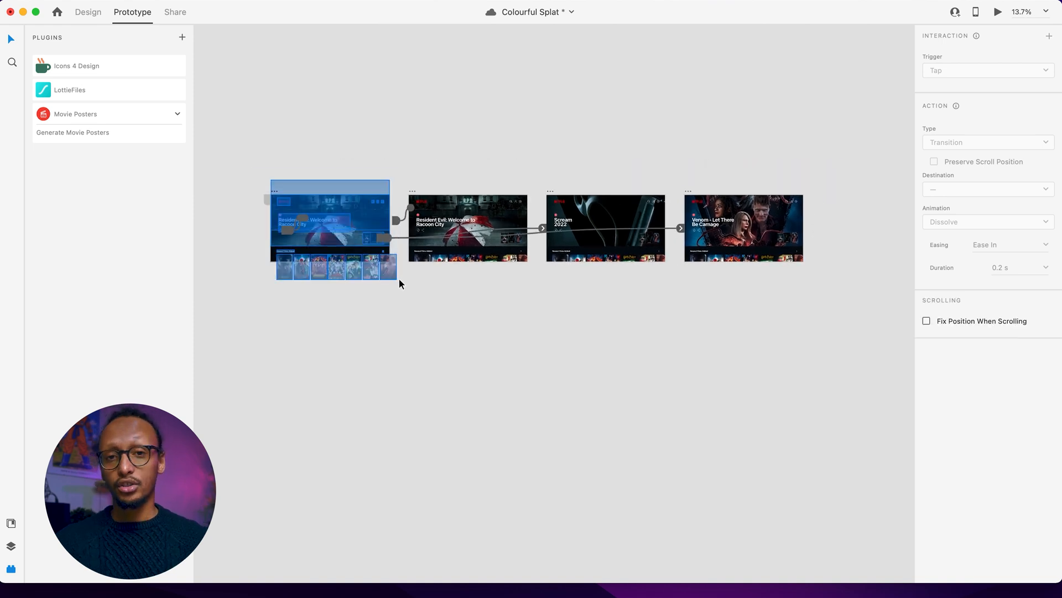
click(399, 279)
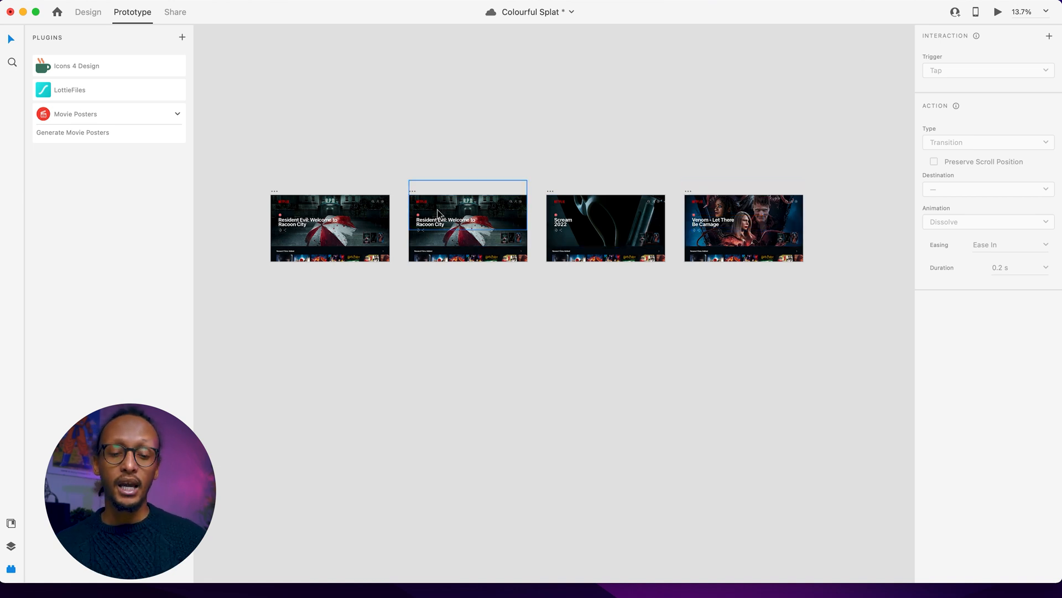
click(318, 238)
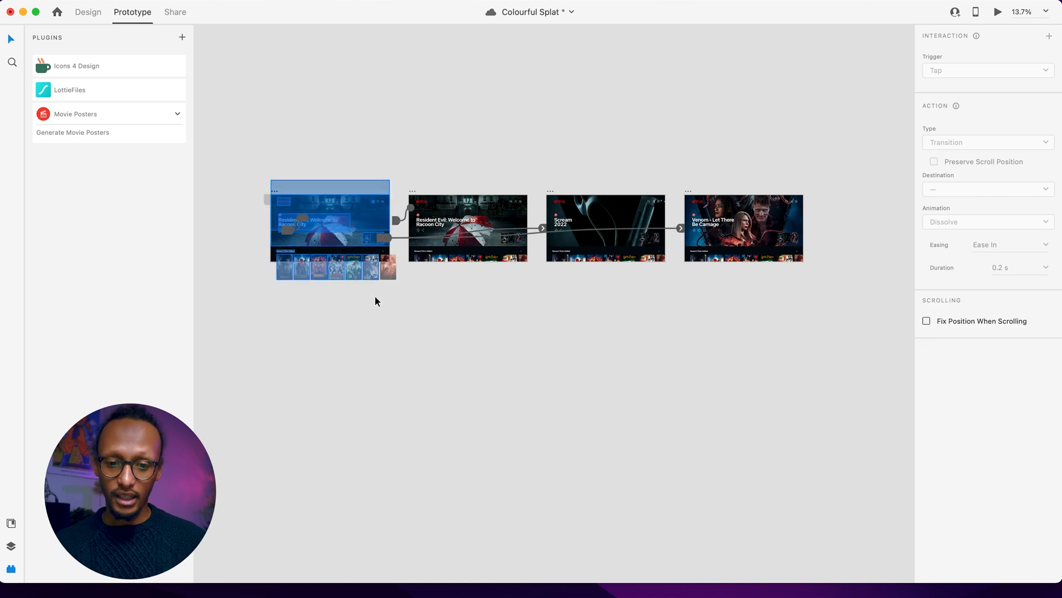
drag(389, 172, 536, 284)
click(537, 284)
drag(401, 180, 534, 305)
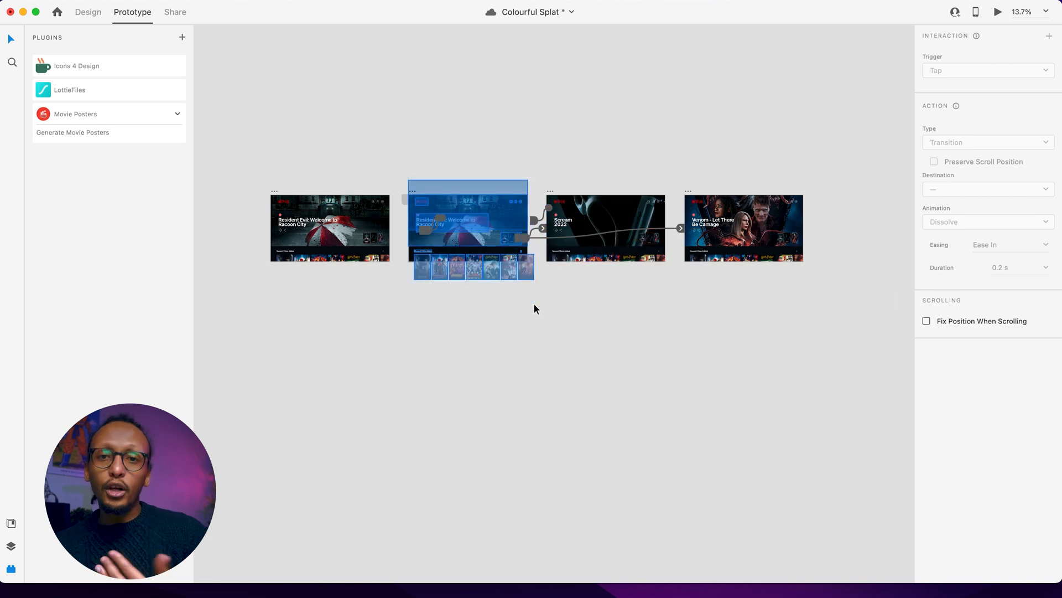
click(532, 308)
drag(267, 185, 393, 281)
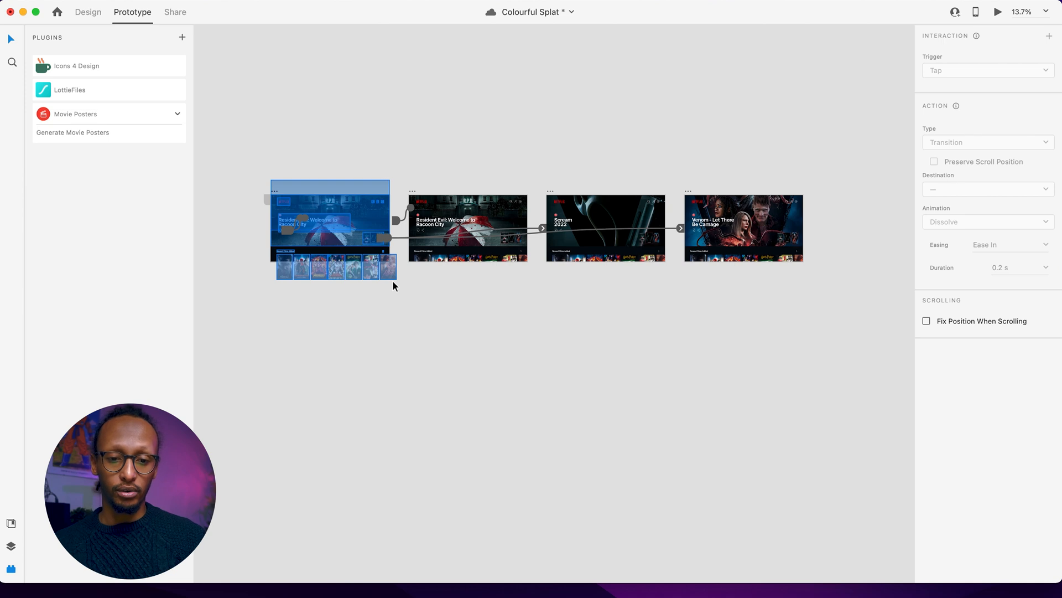
click(357, 314)
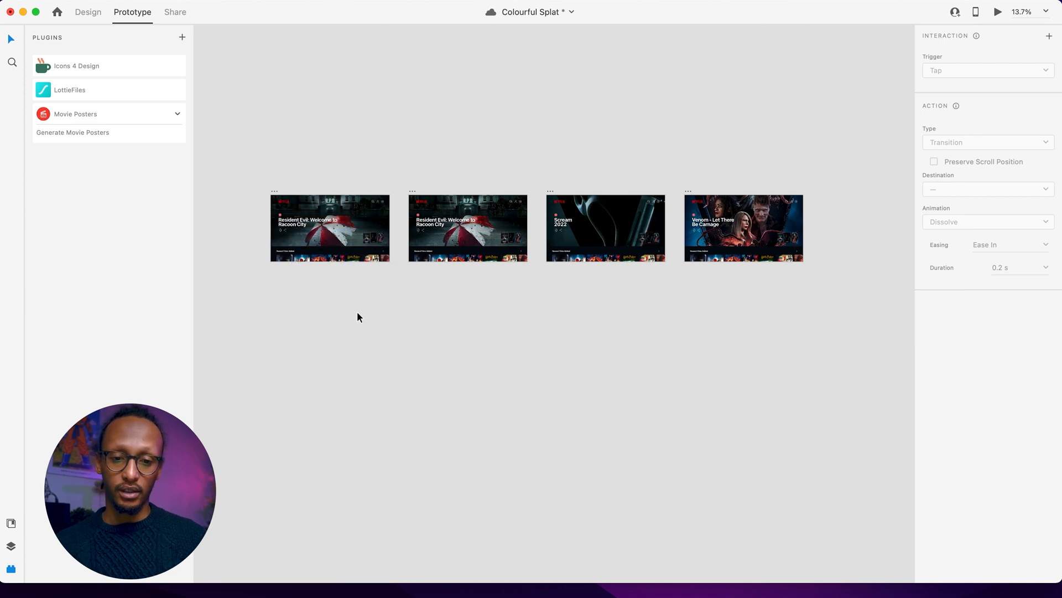
- Select the Resident Evil title group on Web 1366 – 4 and switch to Design mode
scroll(357, 312, up, 5)
scroll(357, 312, left, 3)
scroll(357, 312, up, 3)
scroll(357, 313, up, 3)
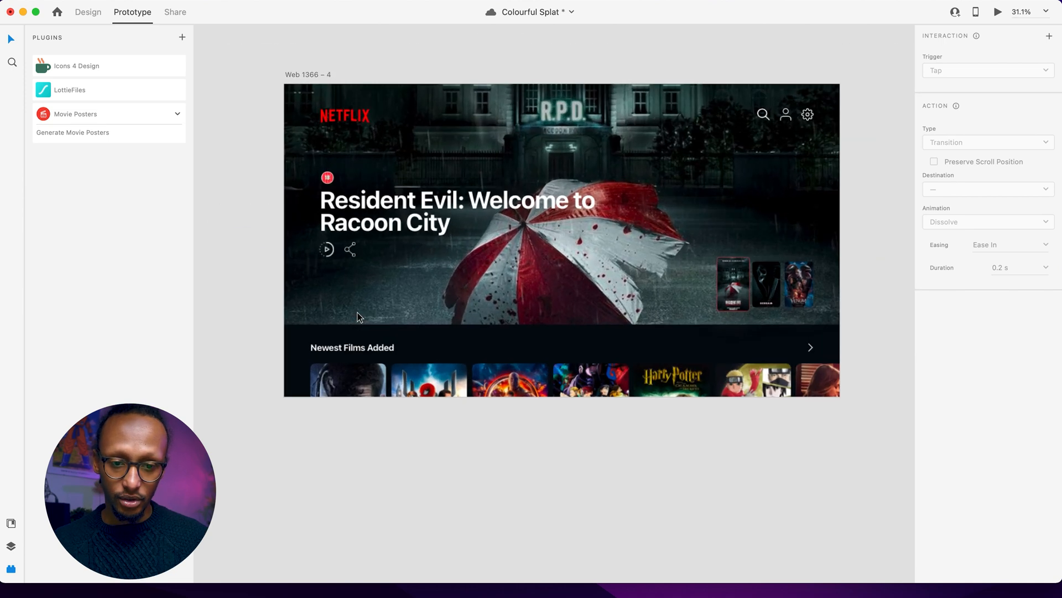
click(360, 232)
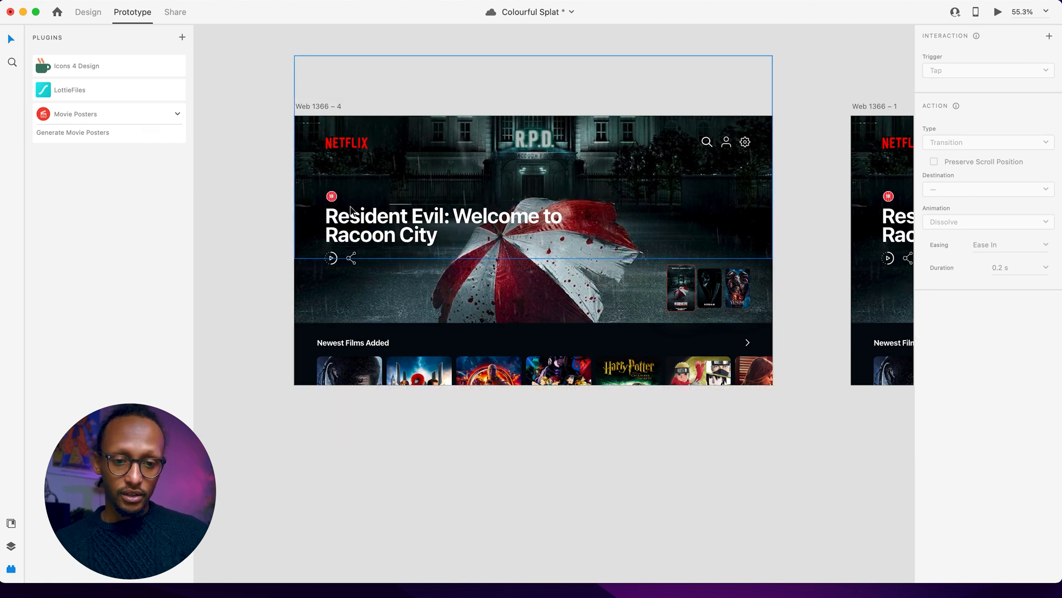
click(89, 14)
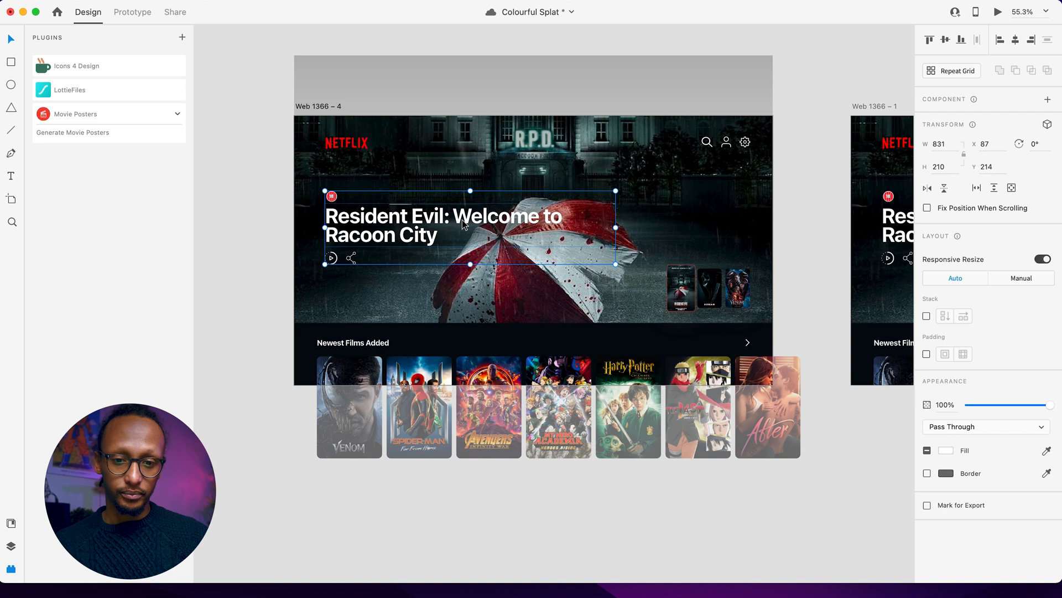
- Try to narrow the Resident Evil title group on Web 1366 – 4, and undo the resize
drag(614, 228, 427, 227)
key(super+z)
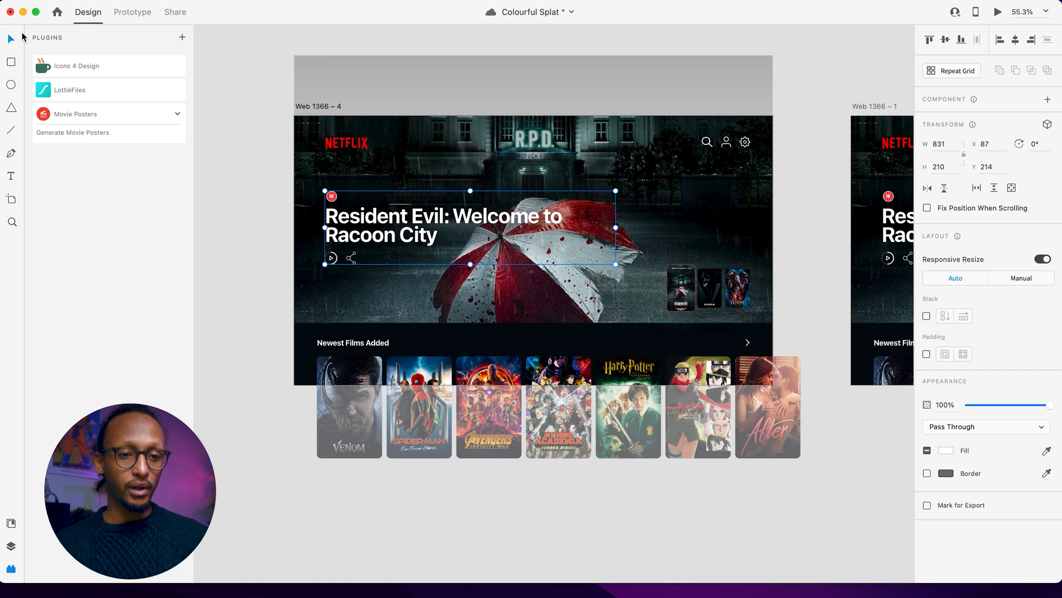
- Draw a rectangle about 199 × 229 px over the Resident Evil title group and use it to mask the group
click(11, 62)
drag(419, 271, 489, 191)
shift+click(390, 221)
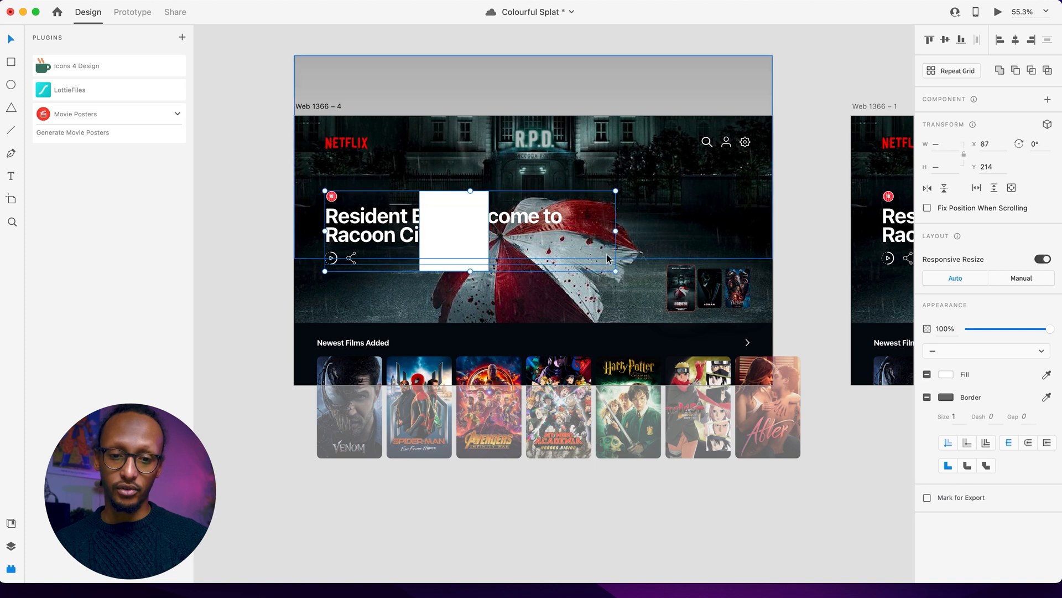
right_click(455, 218)
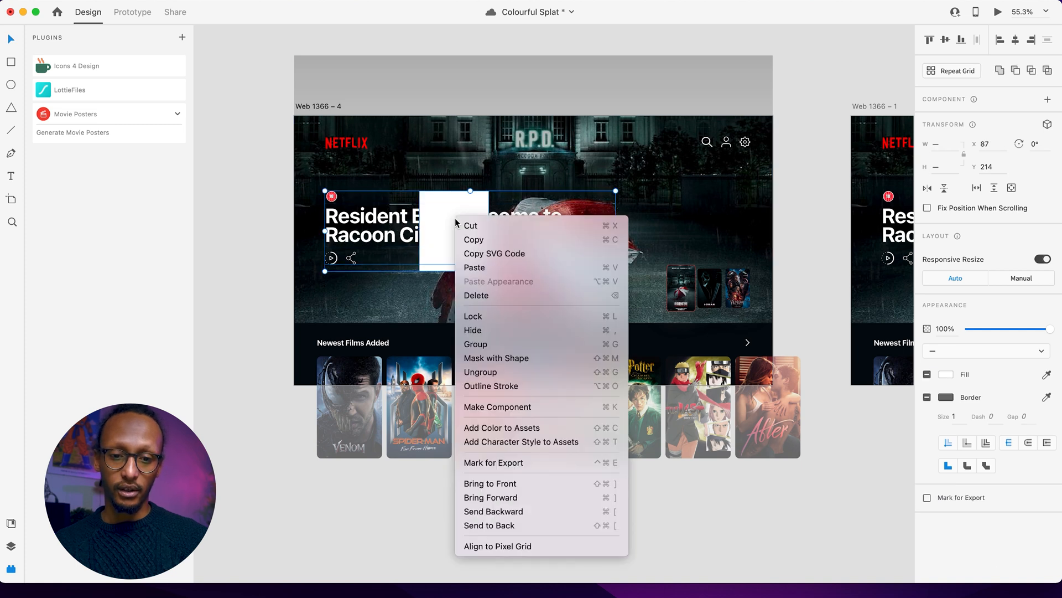
click(526, 362)
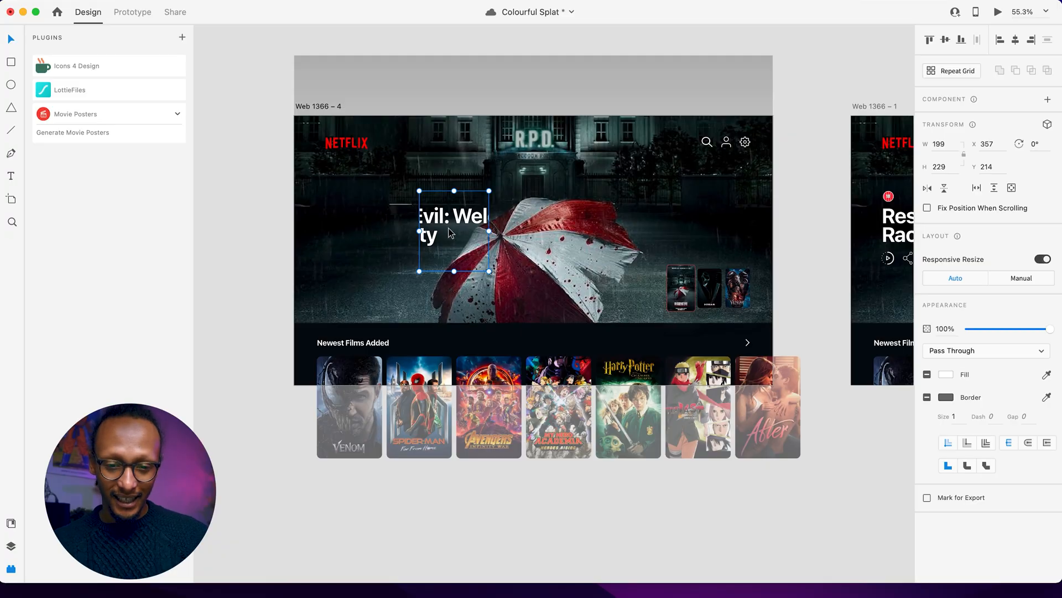
- Reshape the title group's mask into a strip about 59 px wide against the left edge of Web 1366 – 4
double_click(431, 220)
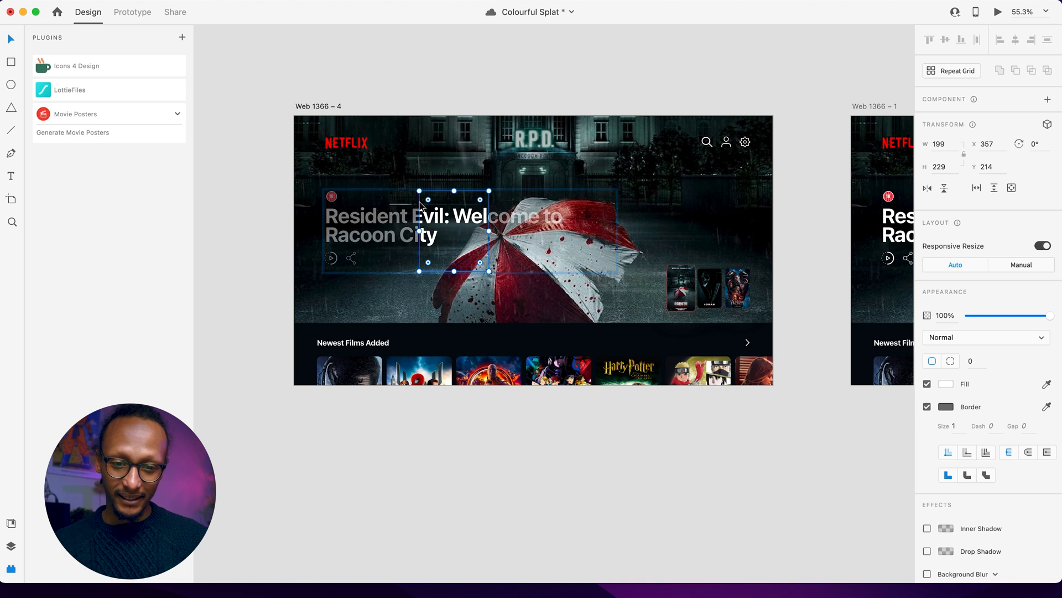
drag(419, 230, 294, 230)
drag(489, 232, 315, 230)
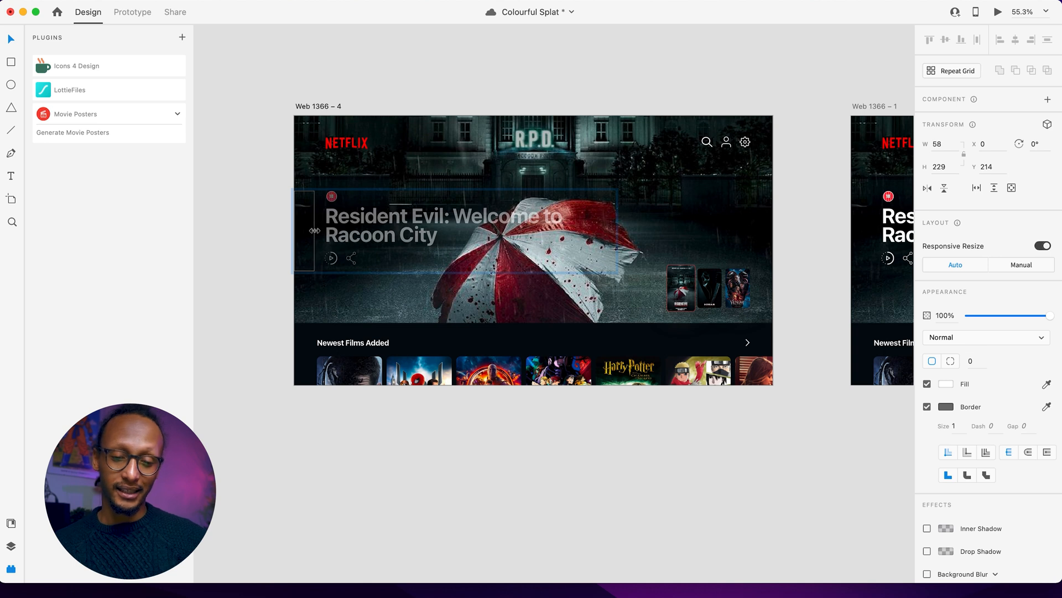
- Select the title, play and share icons and age badge inside the mask and move them down 30 px to Y 244
click(361, 235)
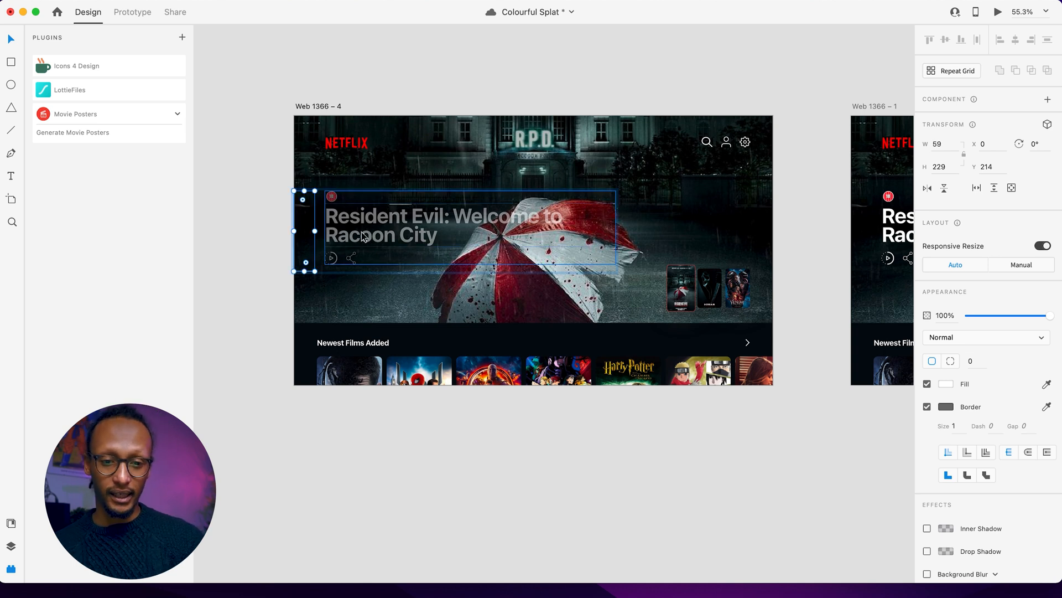
double_click(361, 235)
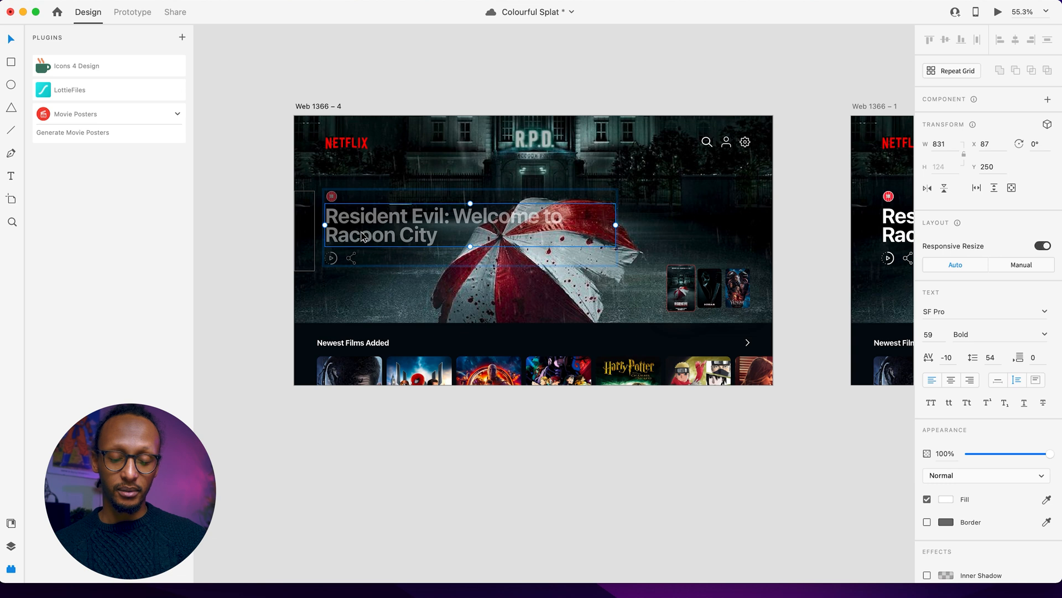
shift+click(354, 260)
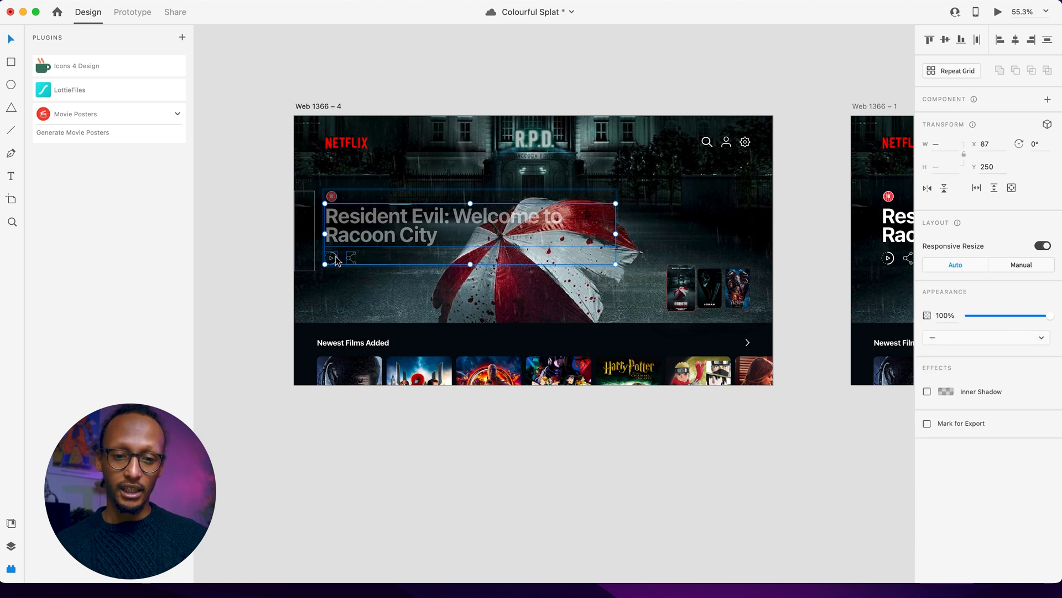
shift+click(330, 197)
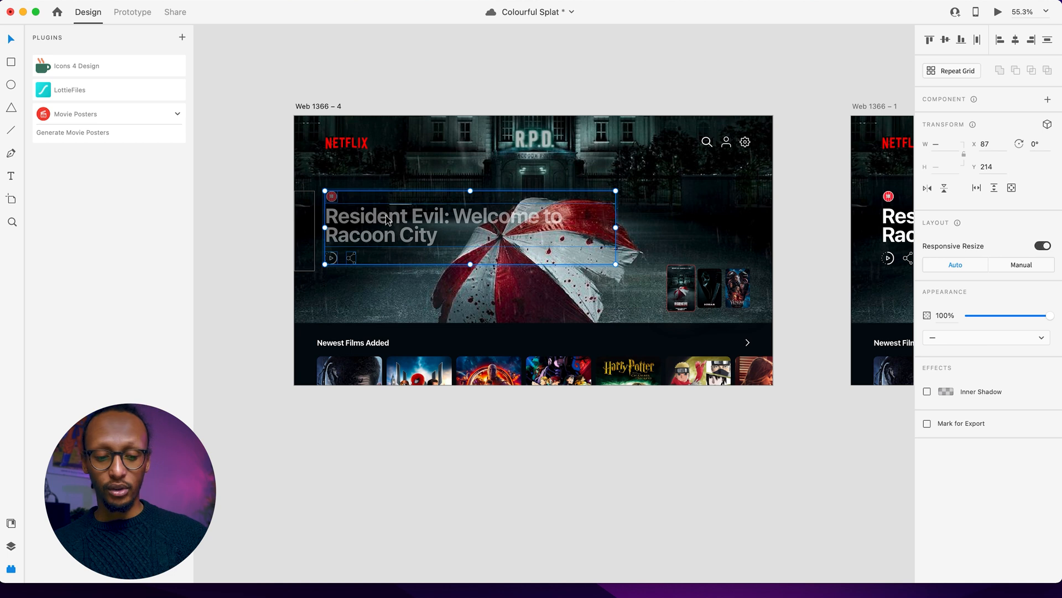
key(shift+Down)
key(shift+Down)
key(shift+Down)
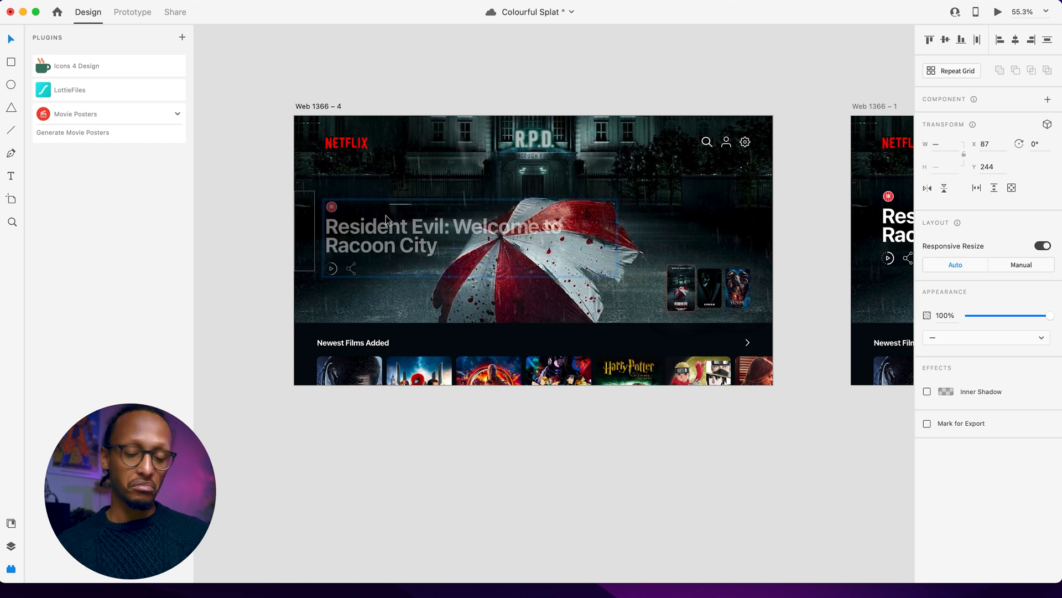
- Drop the age badge from the selection and move the title with the play and share icons down another 20 px
shift+click(332, 208)
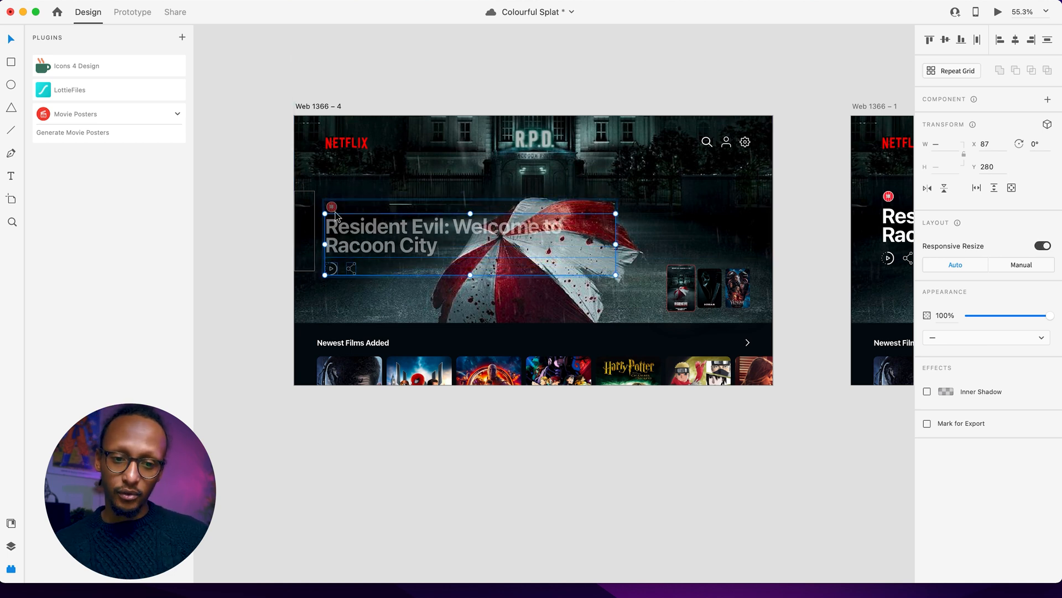
key(shift+Down)
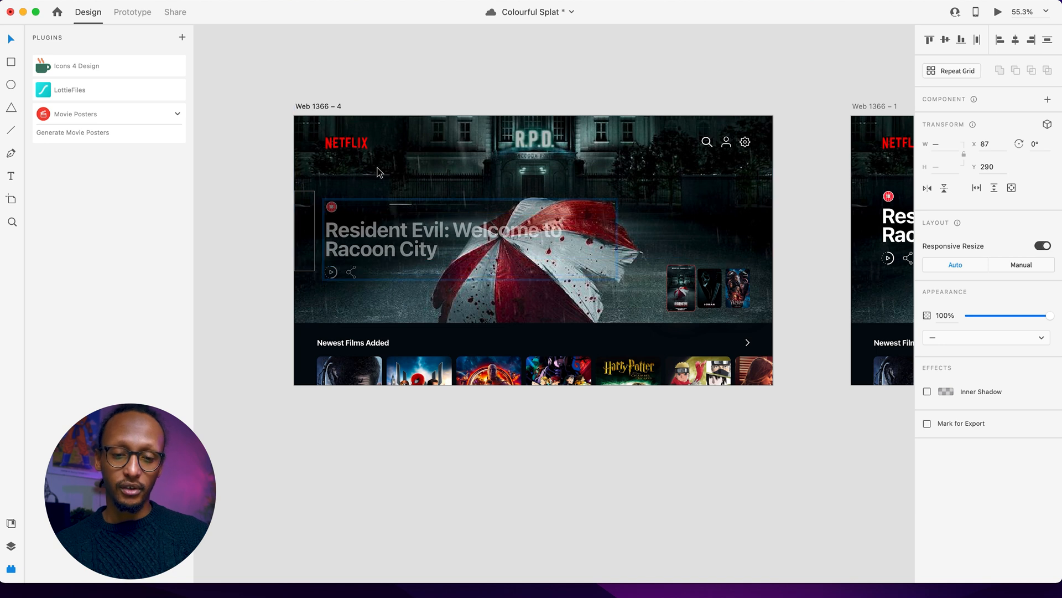
key(shift+Down)
- Move only the play and share icons down another 20 px to Y 458, and deselect them
shift+click(340, 256)
key(shift+Down)
key(shift+Down)
shift+click(351, 285)
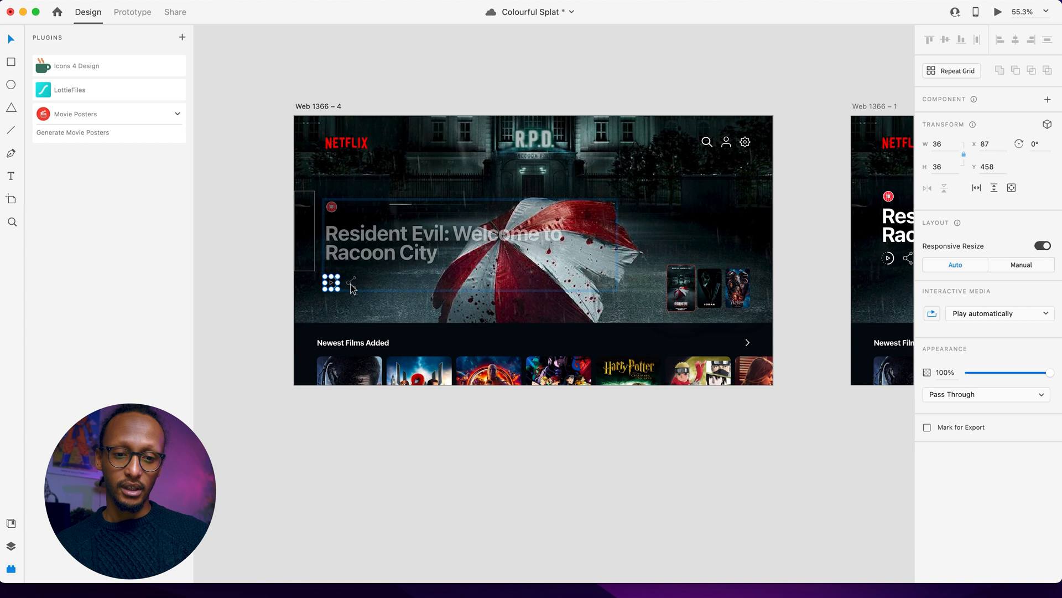
shift+click(330, 284)
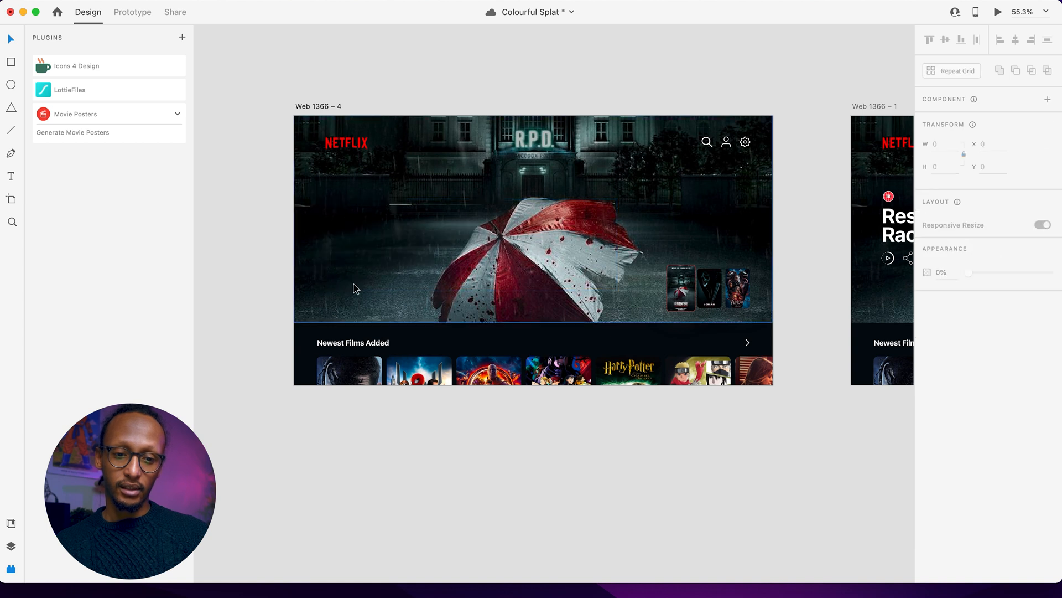
- Select the narrow title mask group against the left edge of Web 1366 – 4
click(308, 224)
click(283, 255)
click(314, 257)
drag(235, 233, 352, 276)
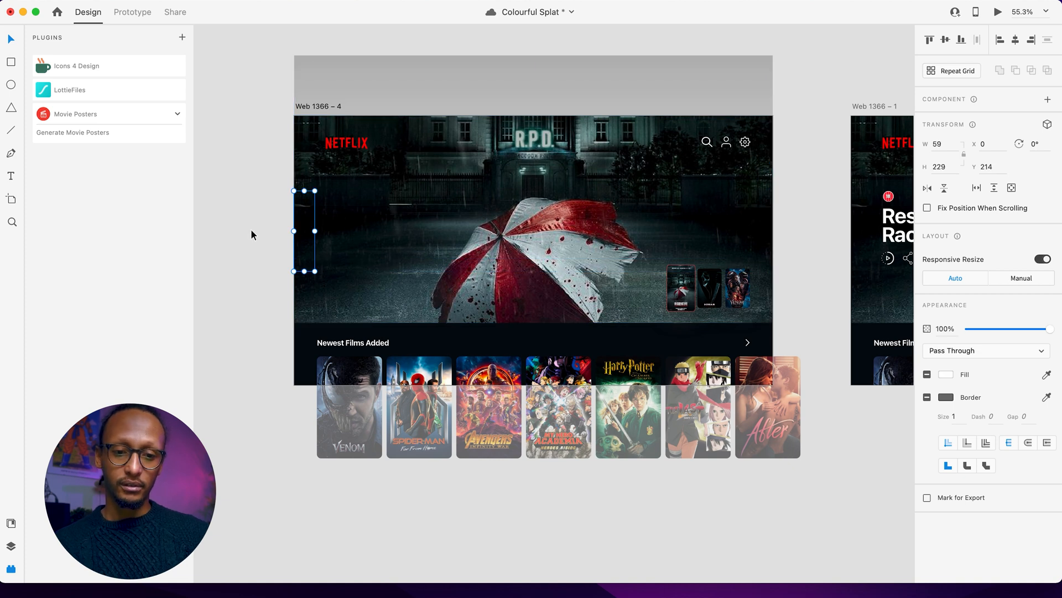
click(314, 247)
click(266, 267)
click(262, 193)
drag(261, 194, 332, 261)
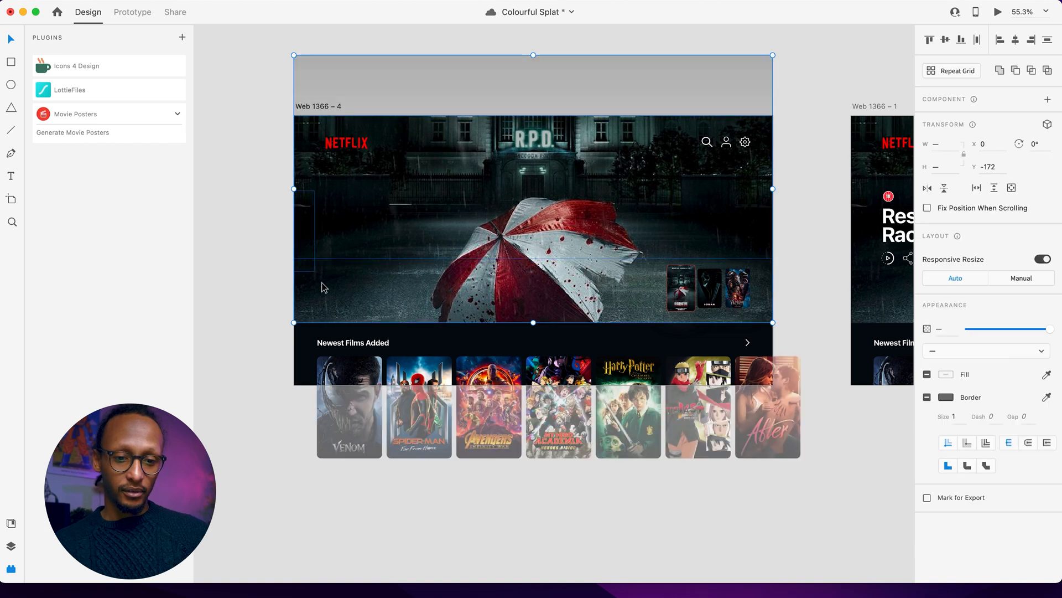
shift+click(311, 307)
shift+click(314, 145)
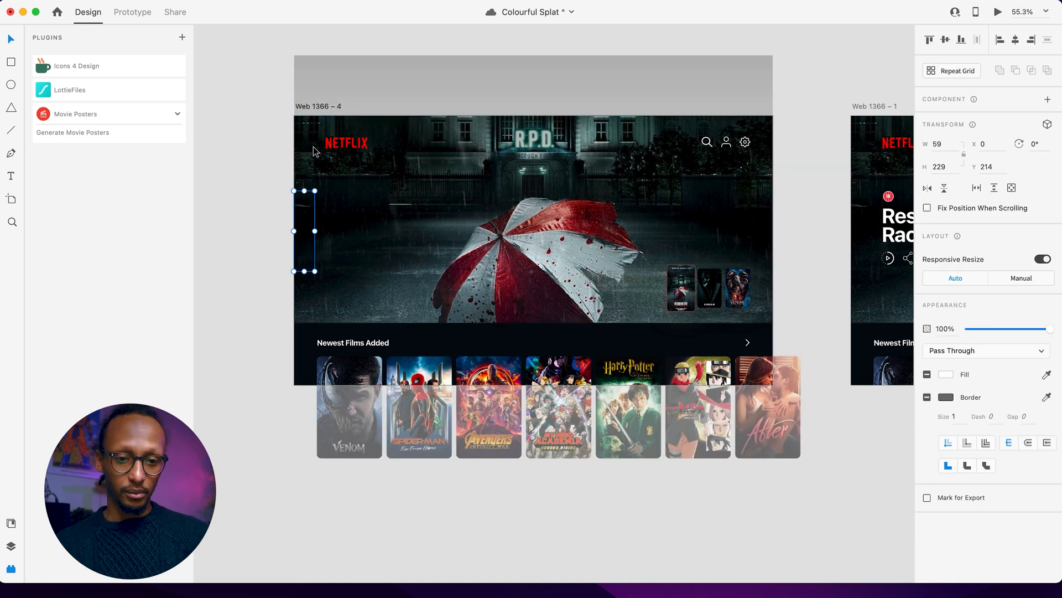
- Expand Mask Group 2 and its Group 1 in the layers, and move only the share icon down 20 px to Y 478
click(13, 549)
click(44, 90)
click(54, 108)
click(51, 117)
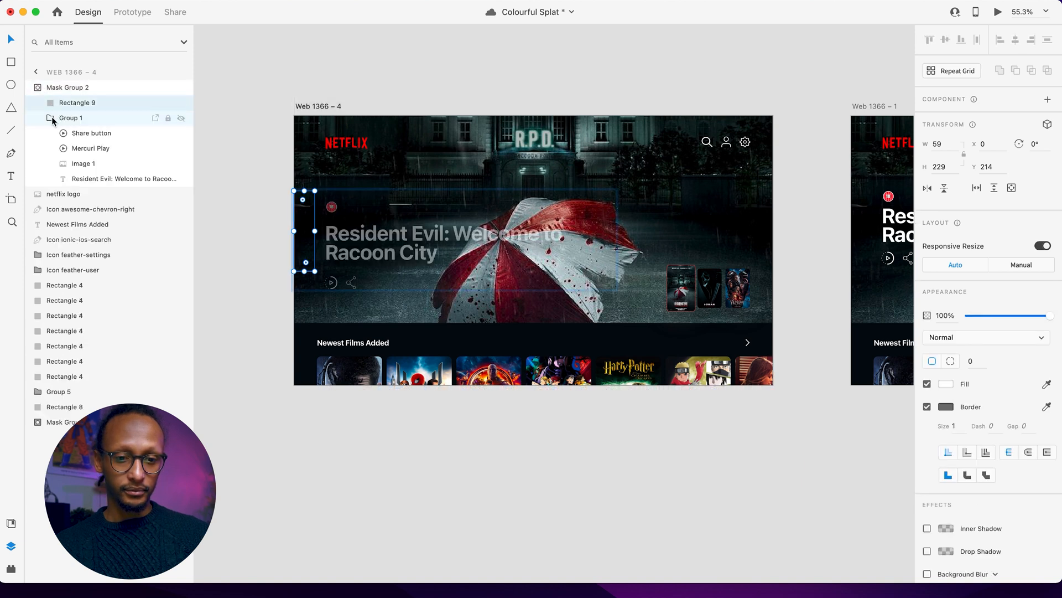
double_click(333, 283)
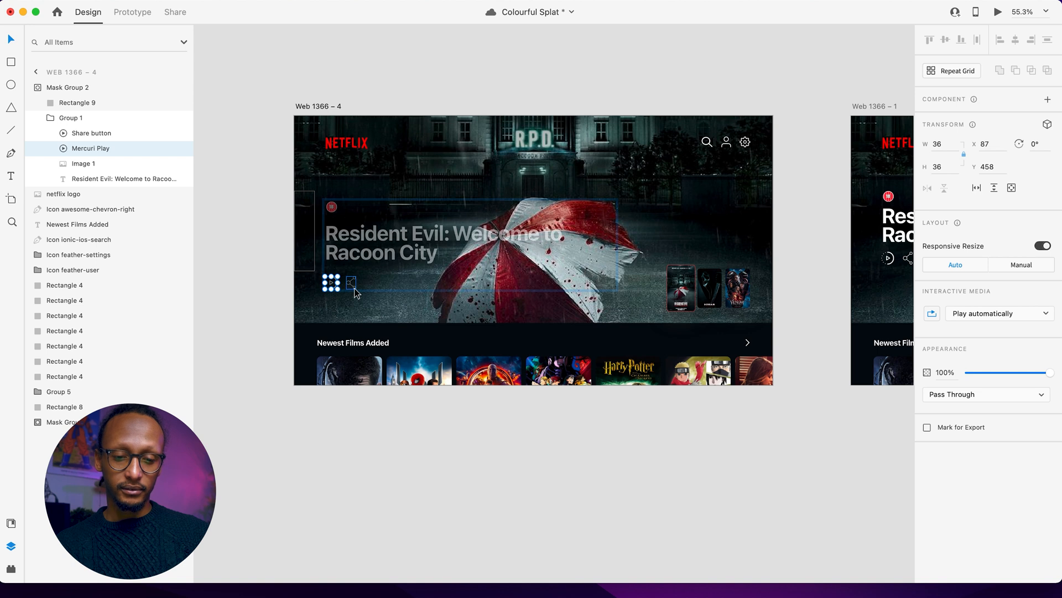
click(353, 288)
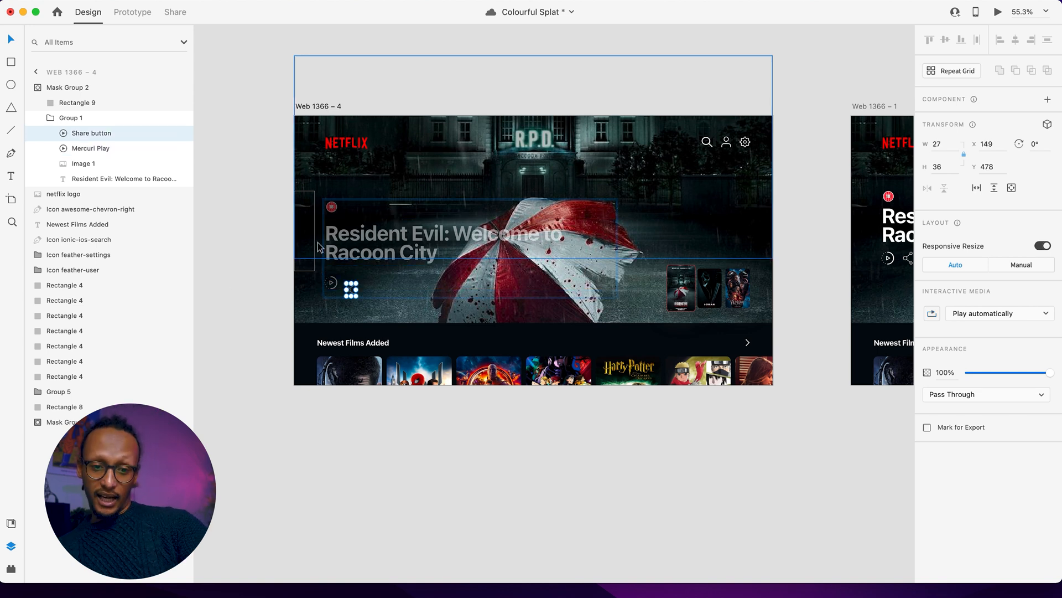
- Replace the title group on Web 1366 – 1 with a copy of Mask Group 2 from Web 1366 – 4
click(231, 254)
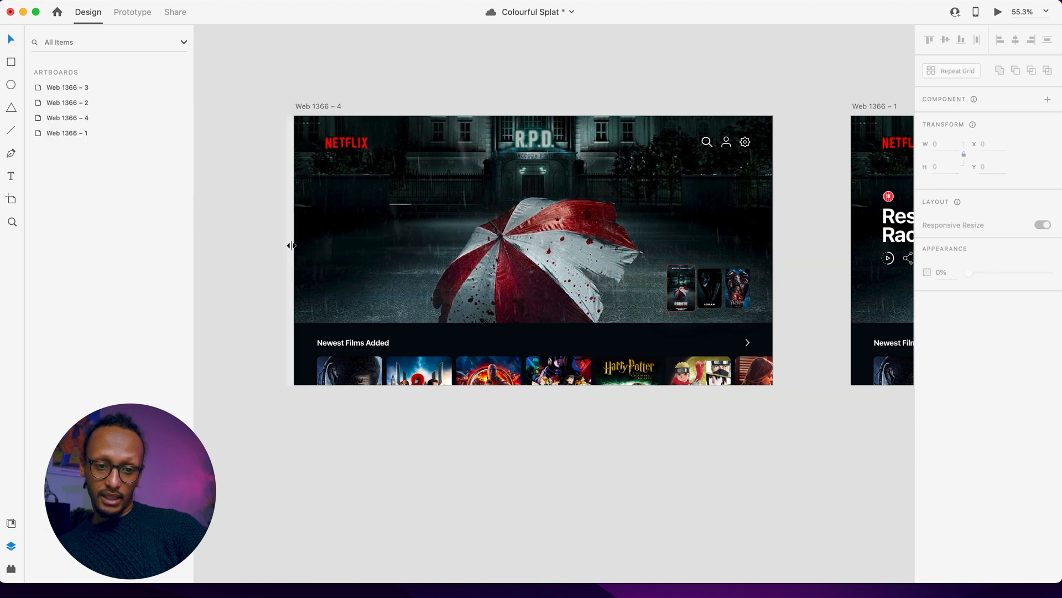
click(299, 247)
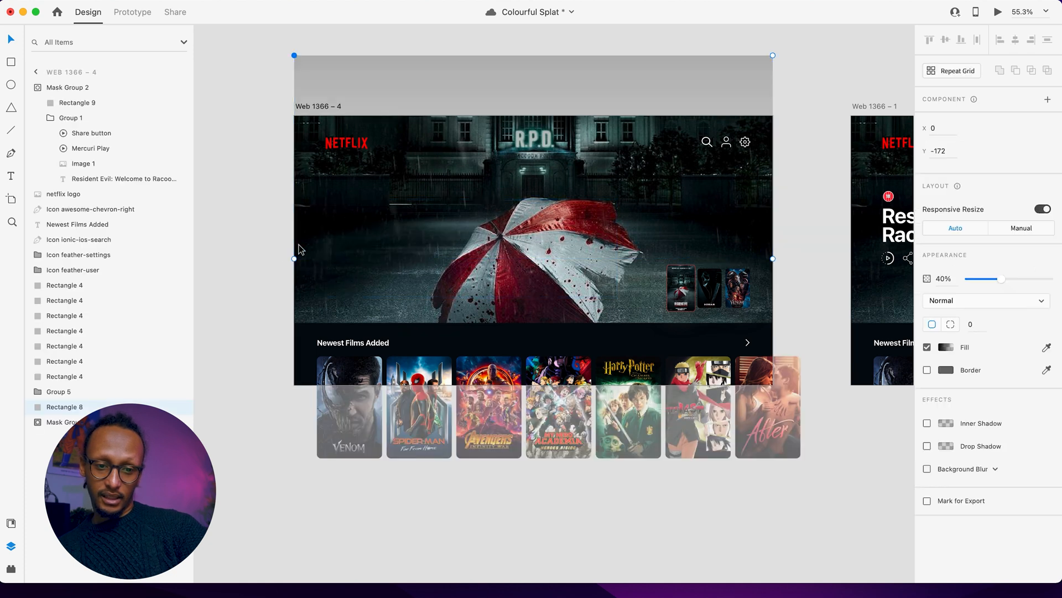
click(52, 88)
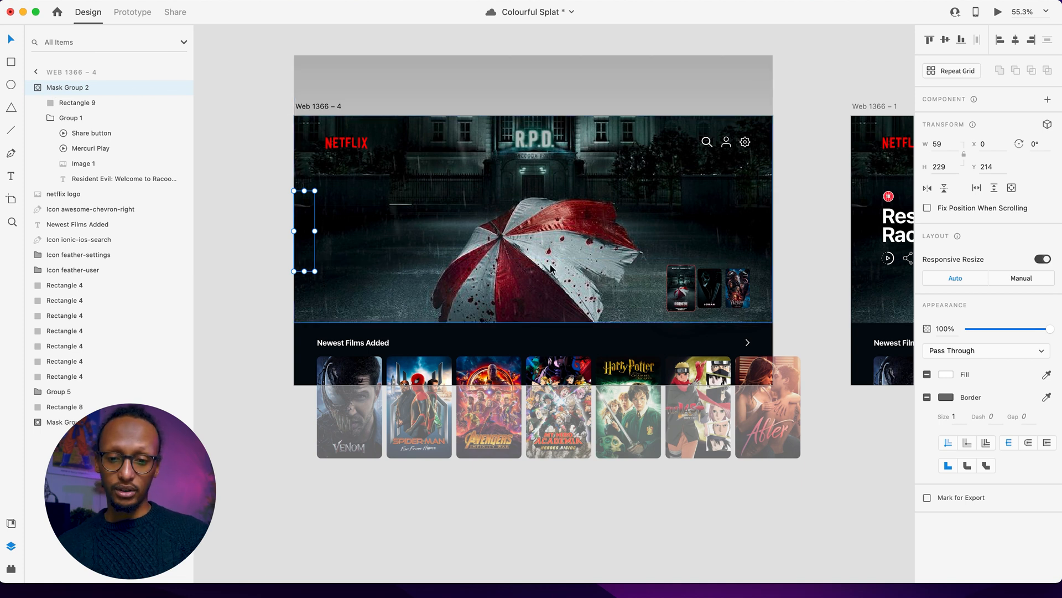
scroll(550, 269, right, 15)
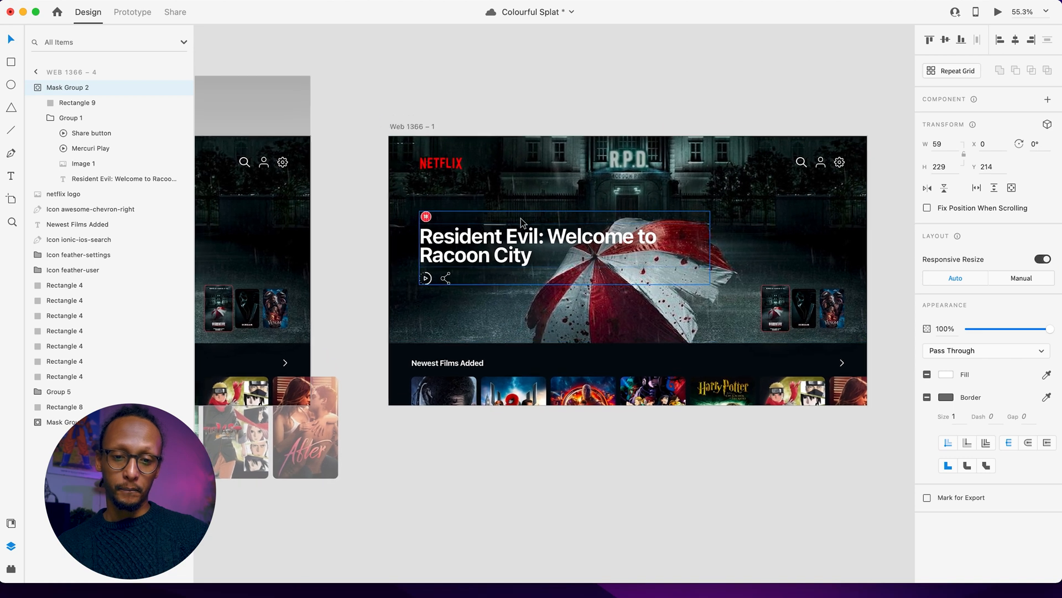
click(470, 239)
key(Delete)
key(super+v)
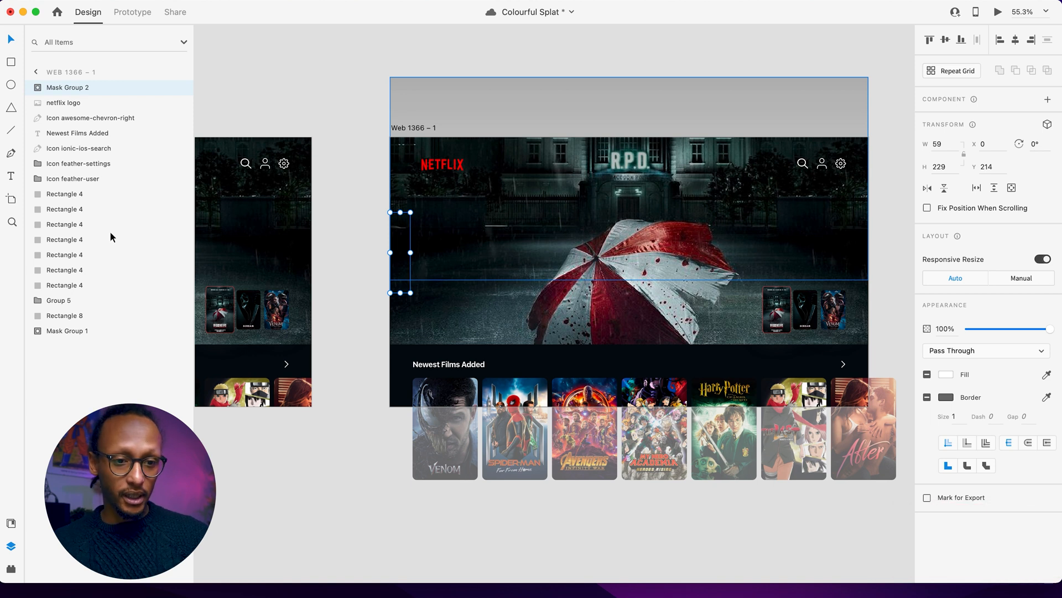
- Expand the copied Mask Group 2 on Web 1366 – 1 and widen its mask, Rectangle 9, to about 868 px
click(38, 91)
click(56, 119)
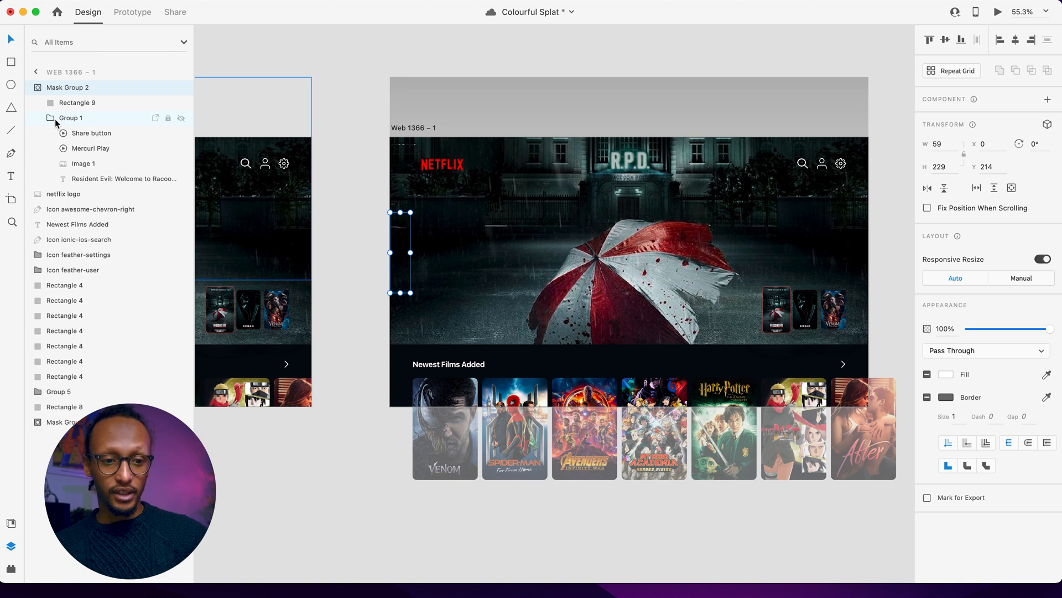
click(79, 103)
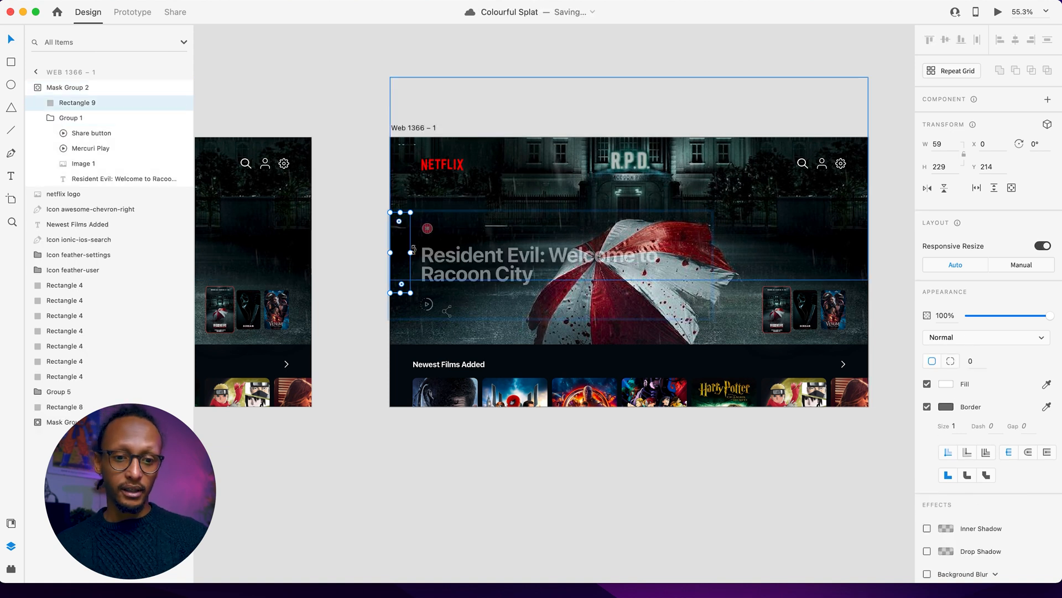
drag(444, 252, 694, 254)
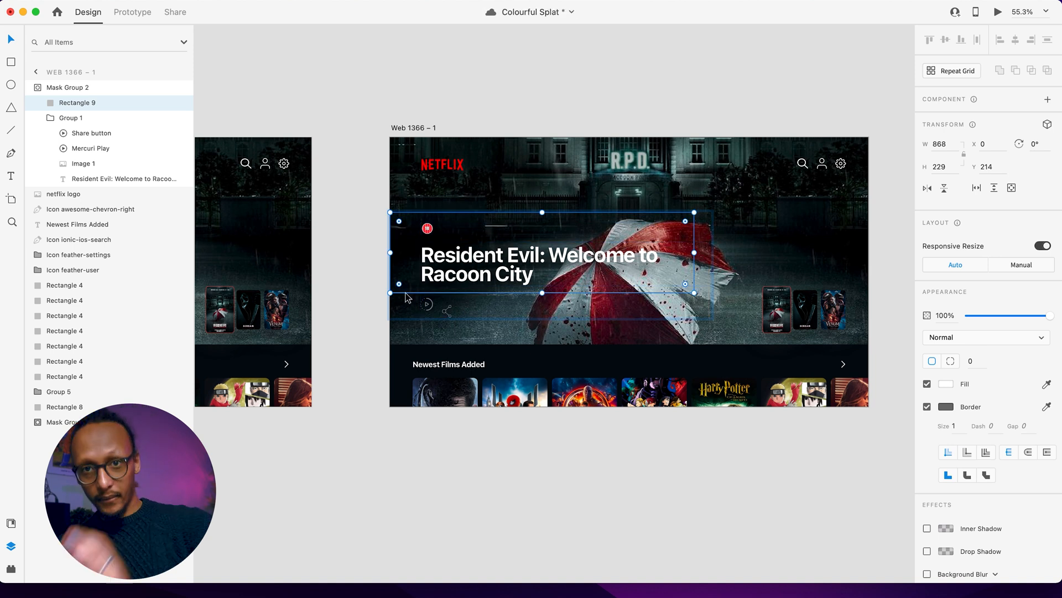
- Select the title, play and share icons and age badge inside the widened mask and move them up 30 px to Y 214
click(430, 307)
double_click(431, 309)
shift+click(447, 311)
shift+click(431, 276)
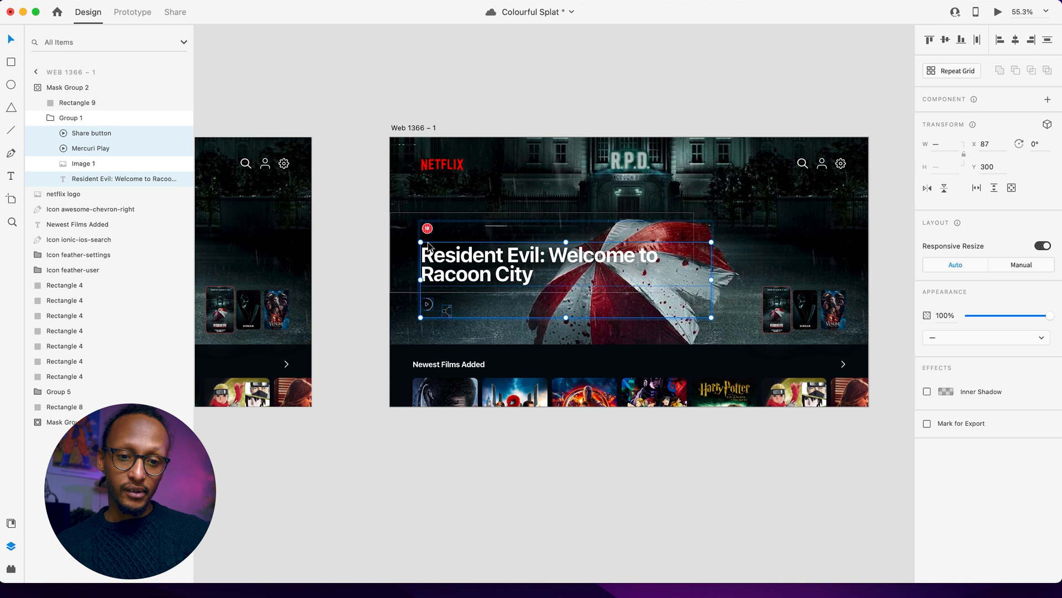
shift+click(428, 231)
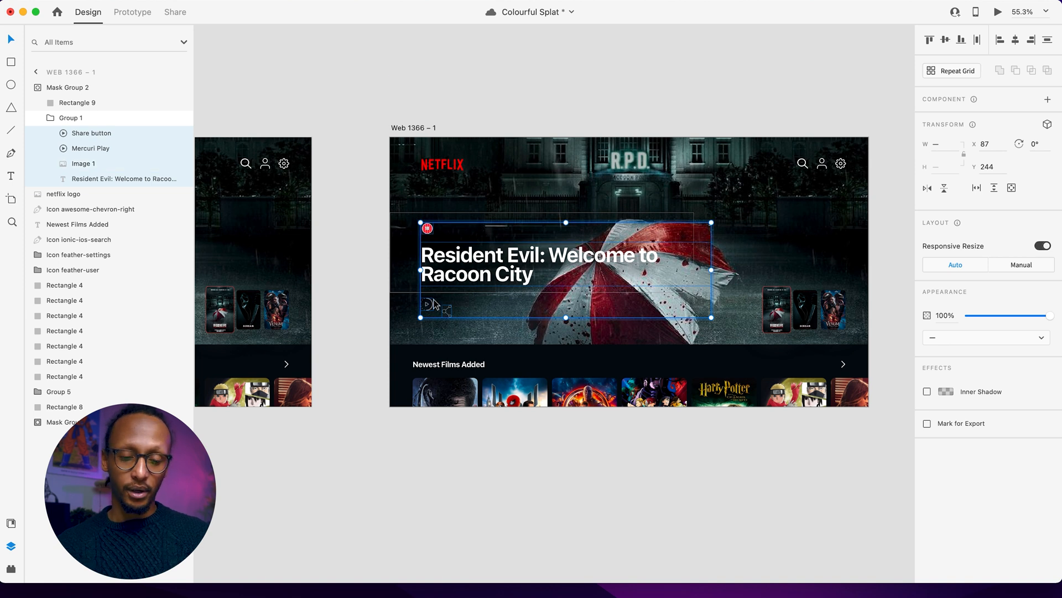
key(shift+Up)
key(shift+Up)
key(shift+Up)
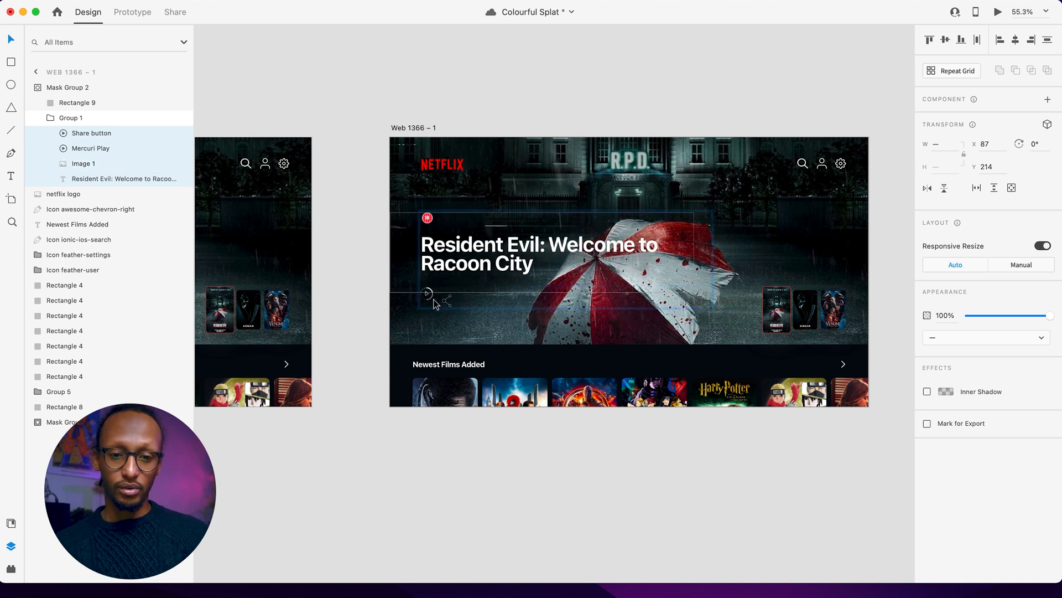
- Drop the age badge from the selection and move the title with the play and share icons up 20 px to Y 250
shift+click(428, 220)
key(shift+Up)
key(shift+Up)
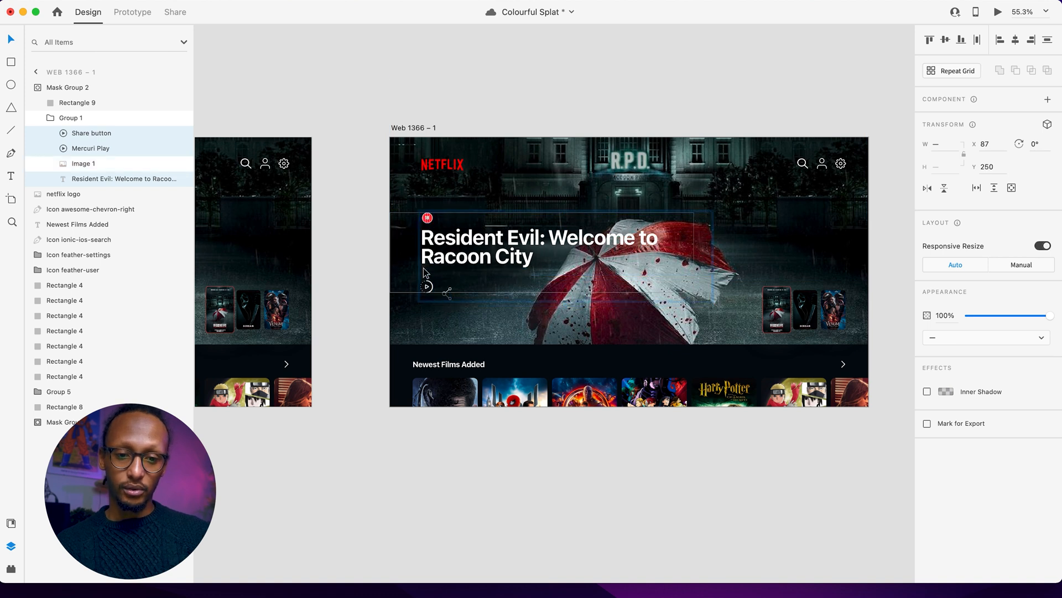
- Move the play icon up 20 px to Y 388, raise the share icon level with it, and deselect everything
shift+click(430, 289)
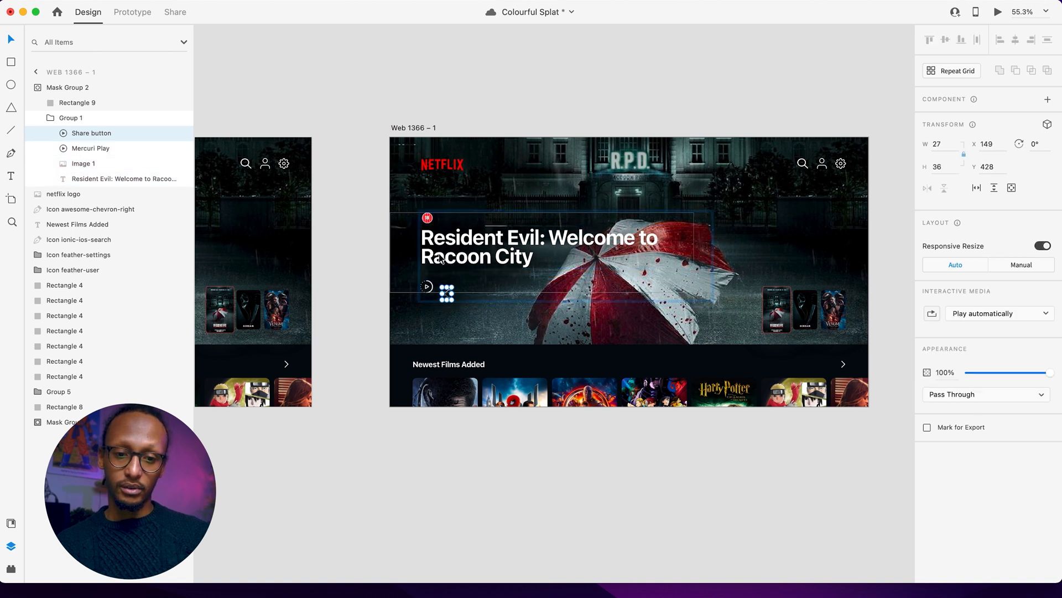
key(shift+Up)
key(shift+Up)
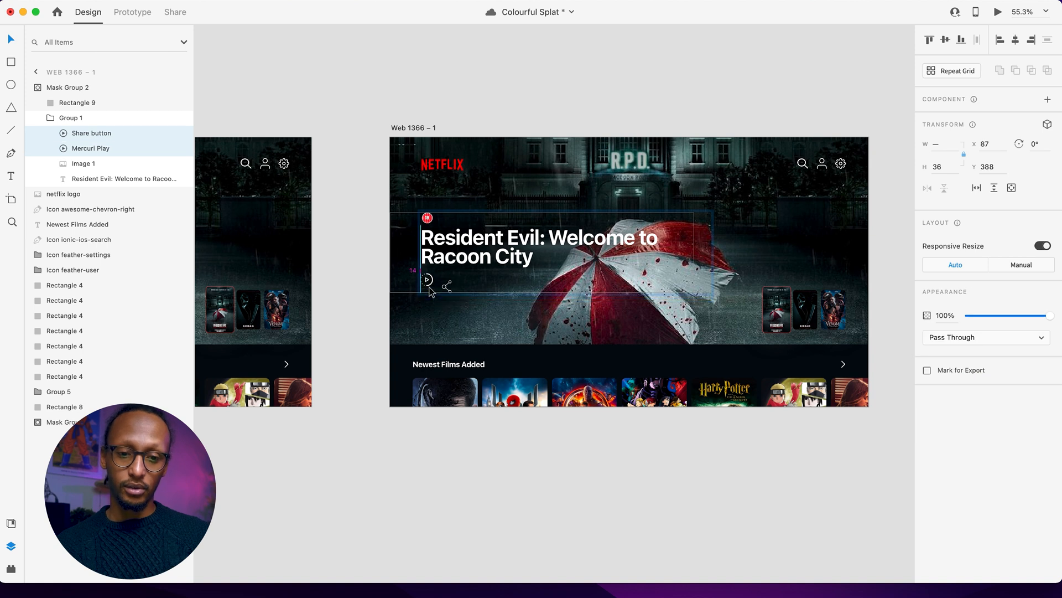
key(shift+Up)
key(shift+Down)
shift+click(428, 280)
key(shift+Up)
key(shift+Up)
click(308, 347)
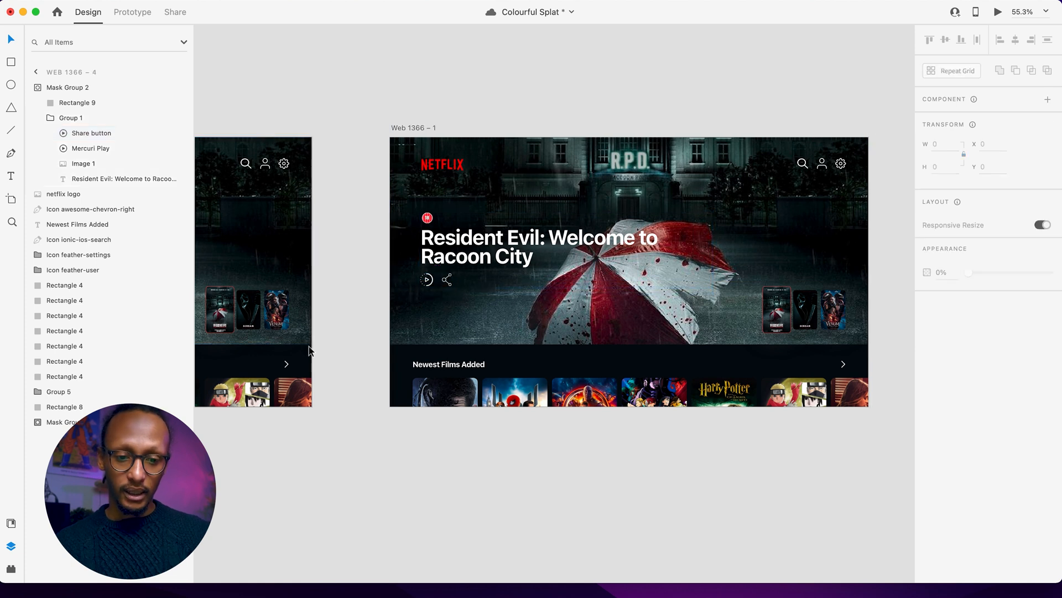
- Switch to prototyping and make Web 1366 – 4 the home artboard of the flow
scroll(350, 340, left, 3)
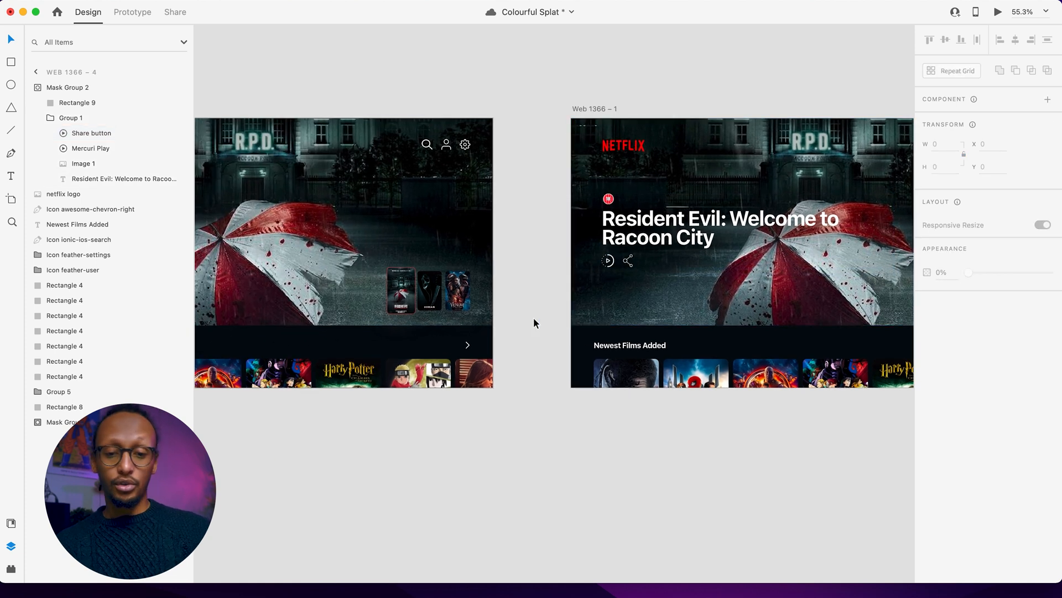
scroll(534, 321, left, 3)
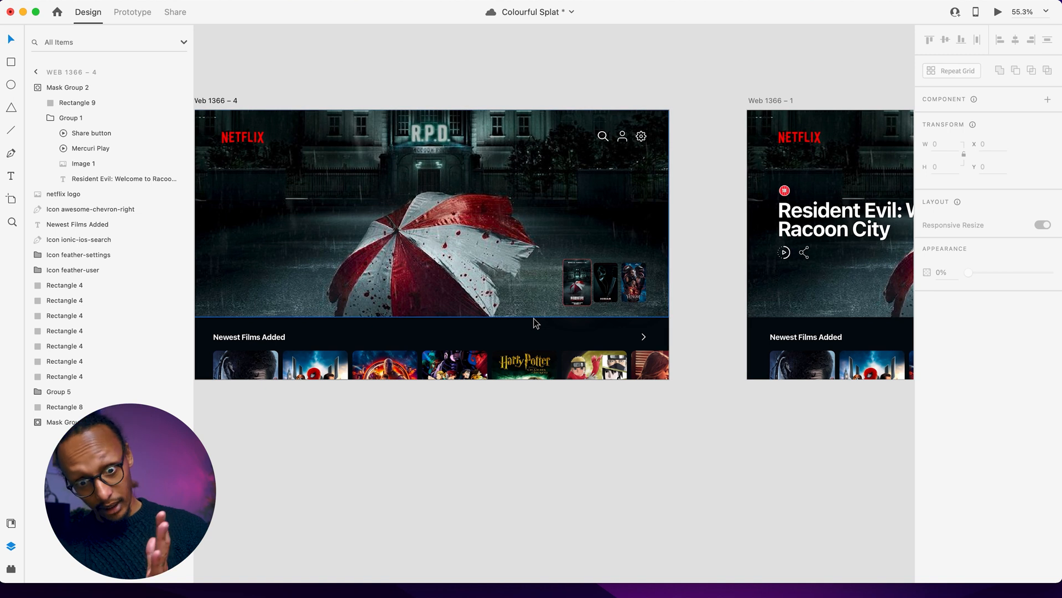
scroll(534, 321, left, 1)
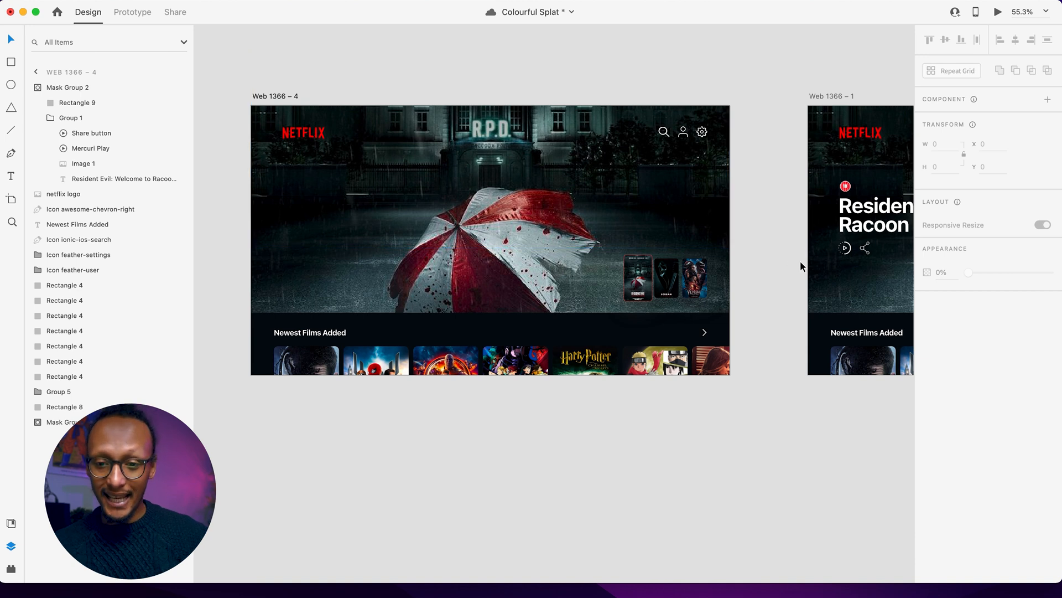
click(287, 96)
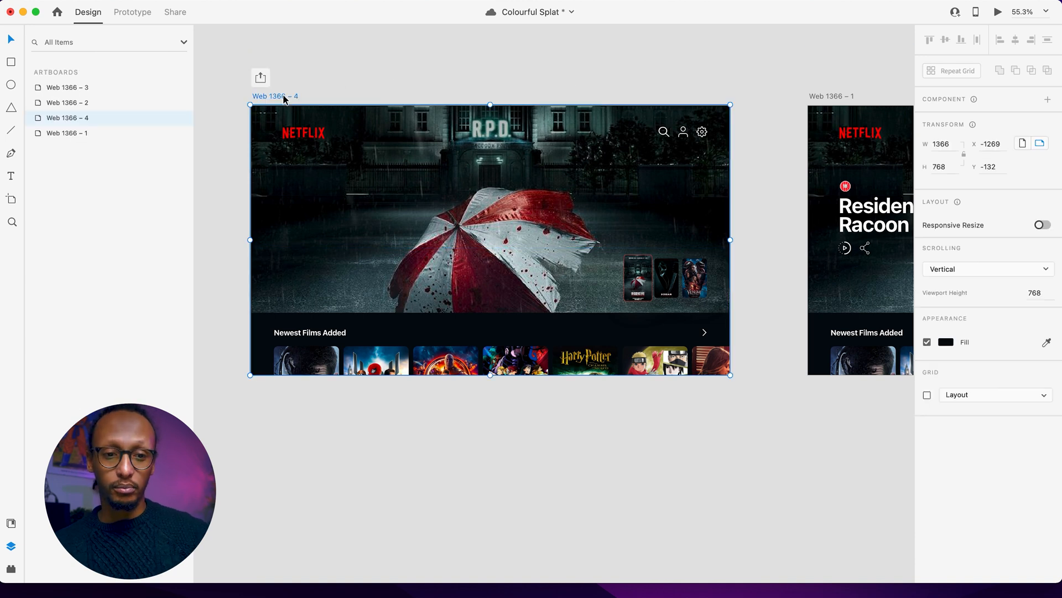
click(140, 19)
click(247, 113)
click(218, 55)
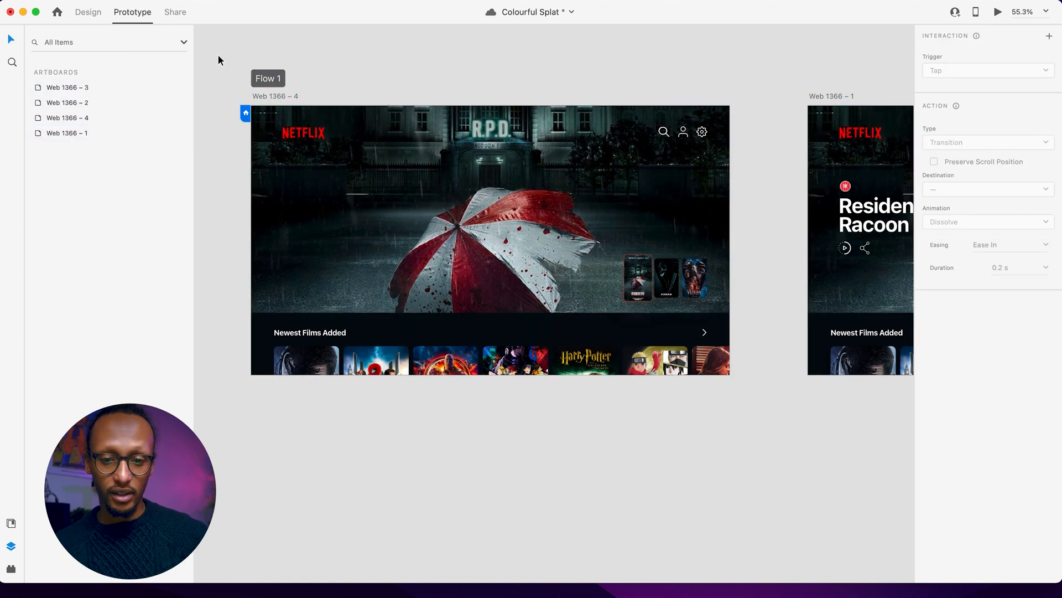
- Link Web 1366 – 4 to Web 1366 – 1 with a Time-triggered Auto-Animate, 0 s delay, Snap easing and 1.2 s duration
click(285, 97)
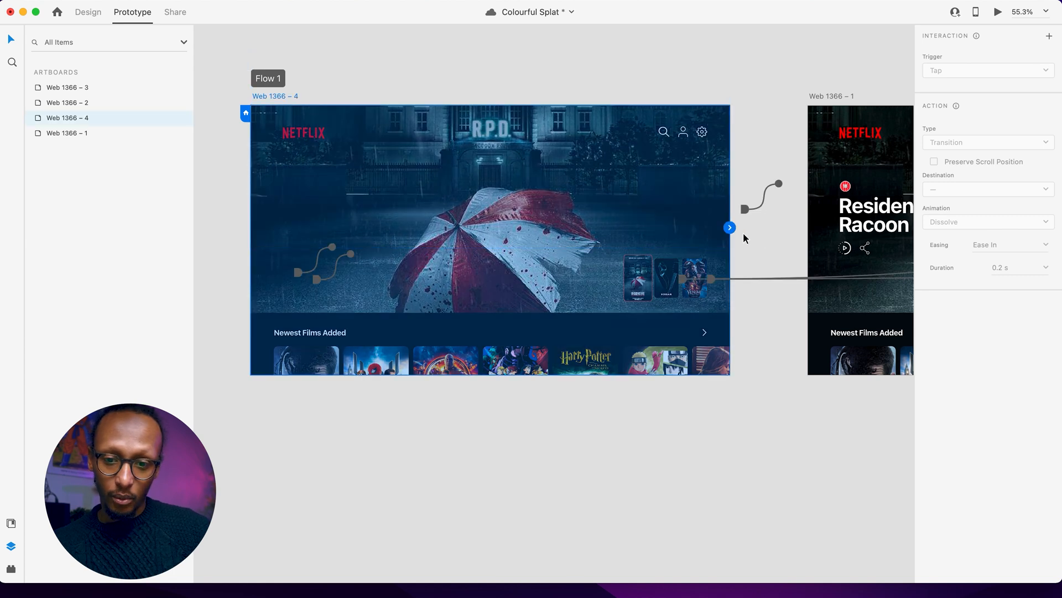
drag(729, 227, 857, 224)
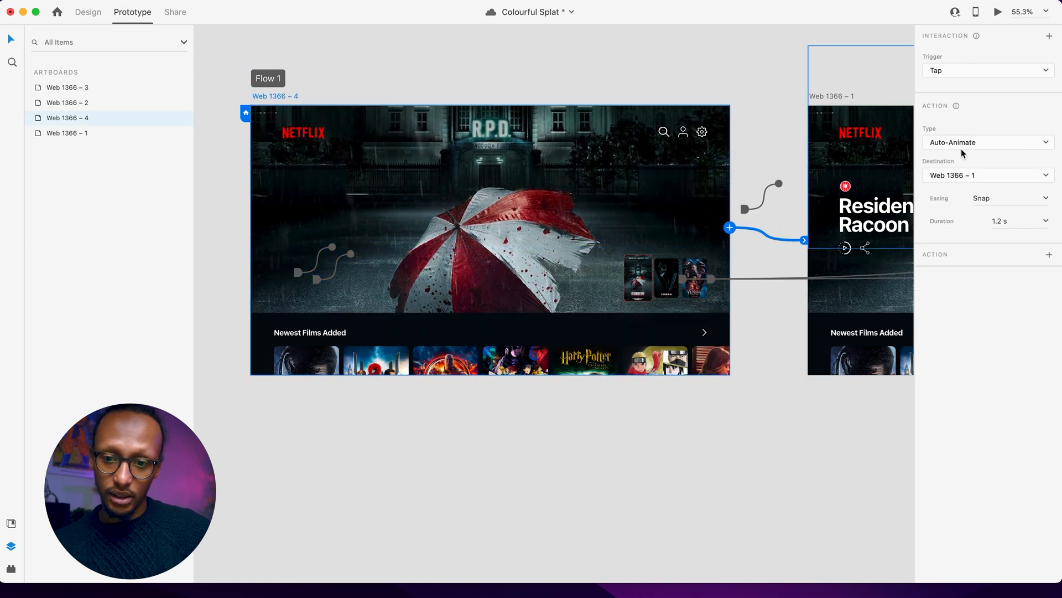
click(956, 69)
click(966, 95)
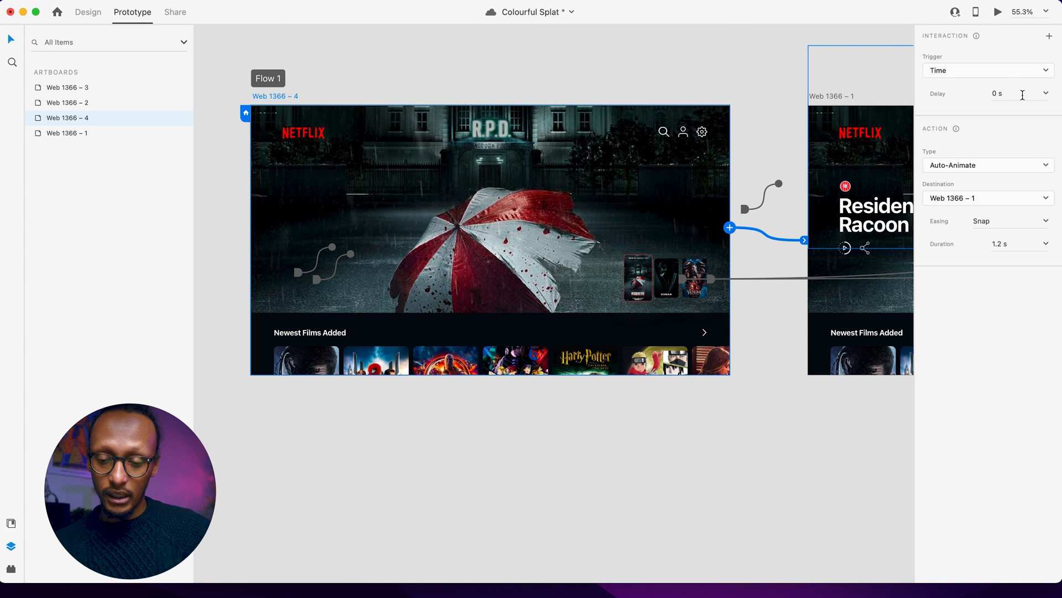
click(377, 68)
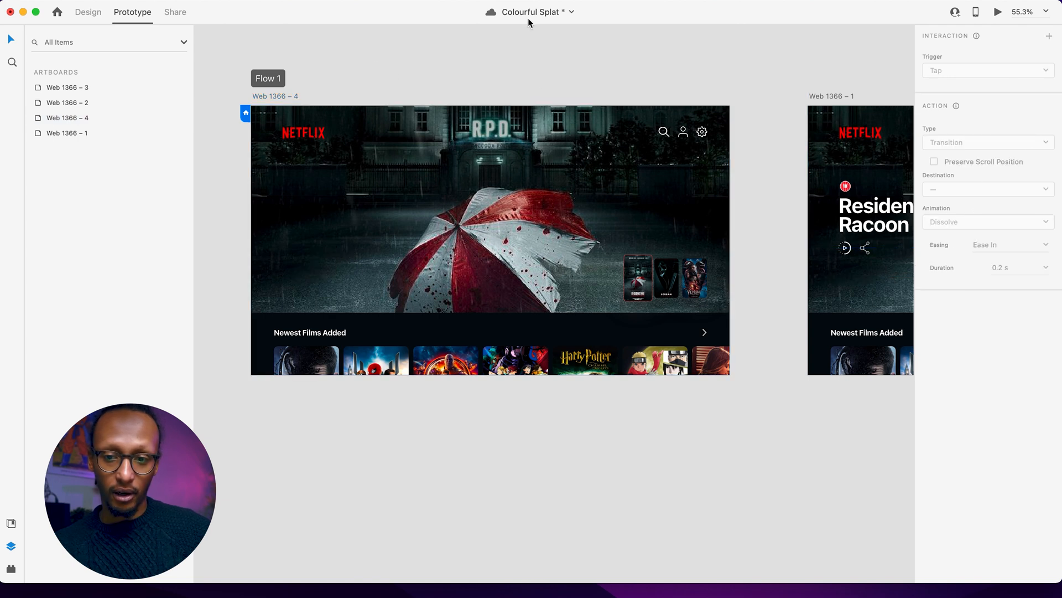
- Preview the prototype, try the Scream and Resident Evil thumbnails, and replay the intro animation once more before closing the preview
click(996, 13)
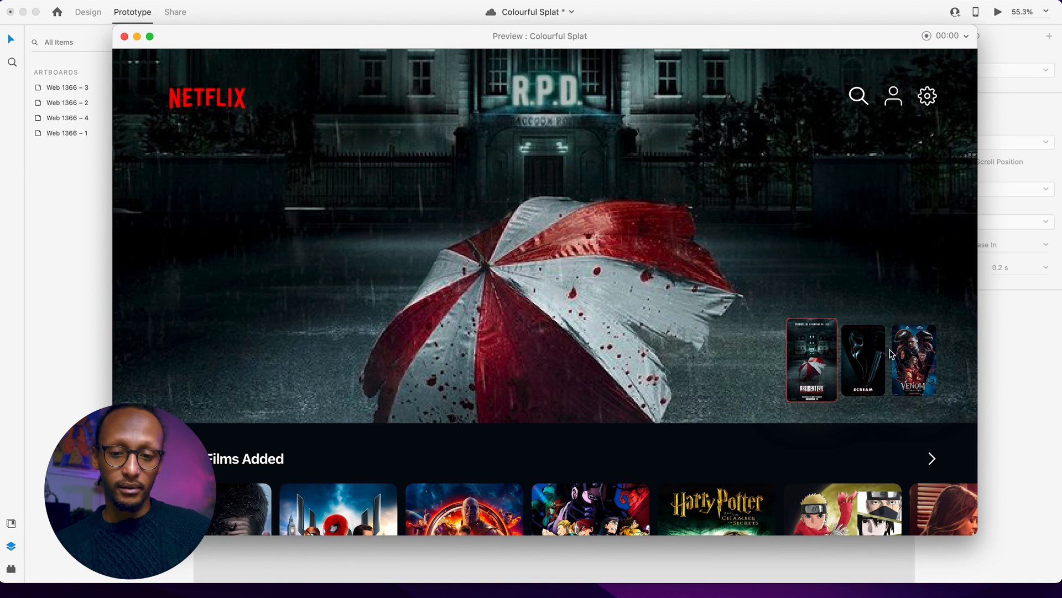
click(862, 362)
click(818, 363)
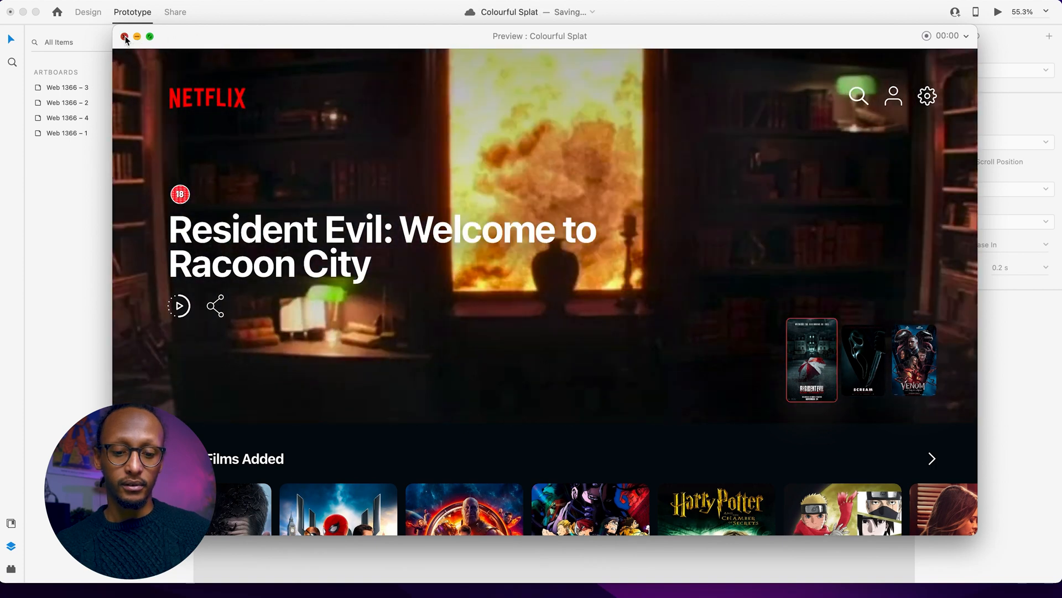
click(125, 37)
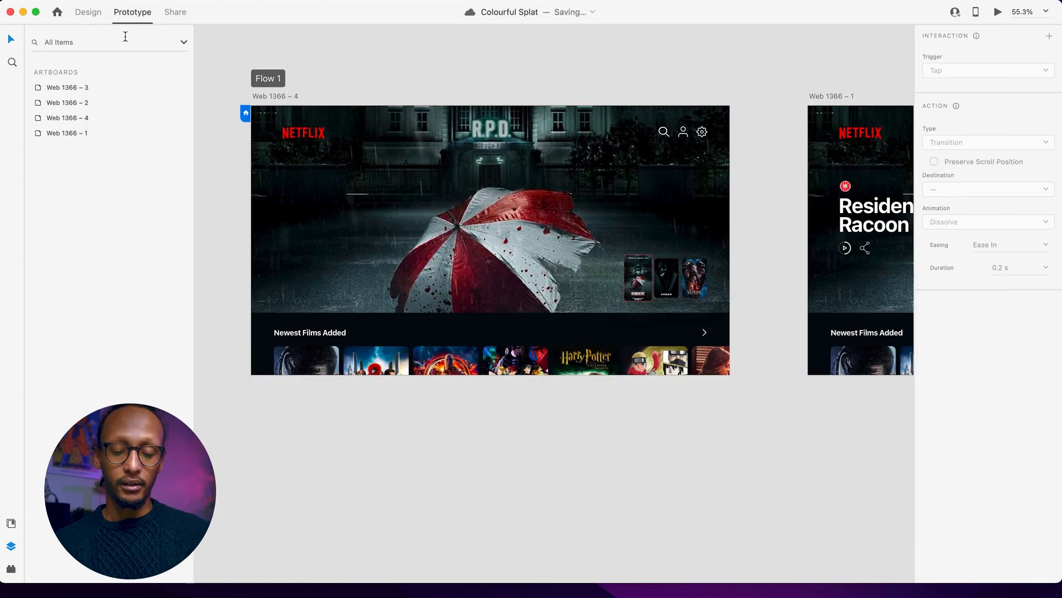
key(super+Return)
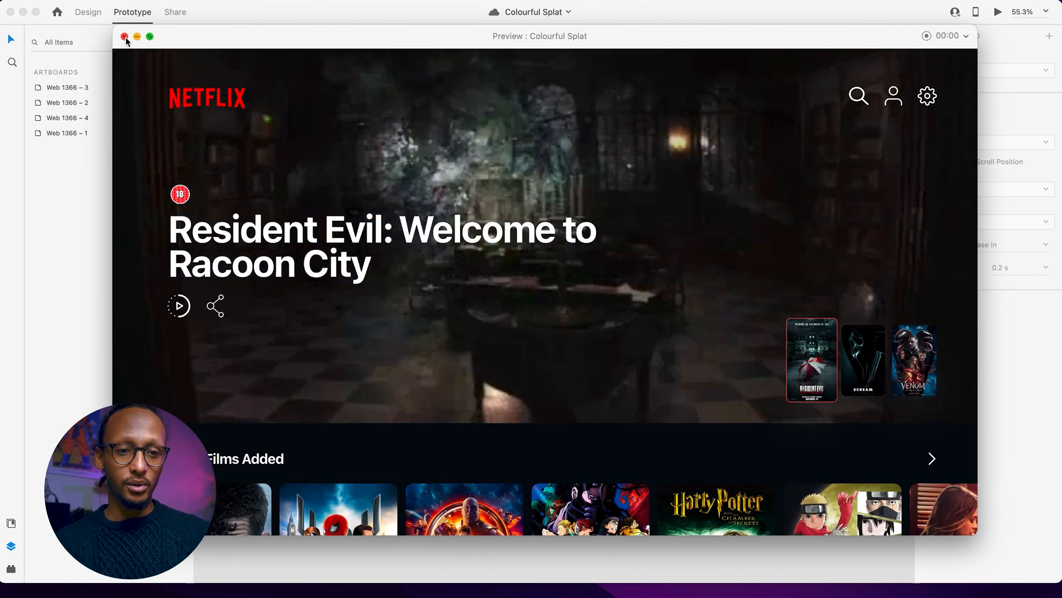
click(125, 37)
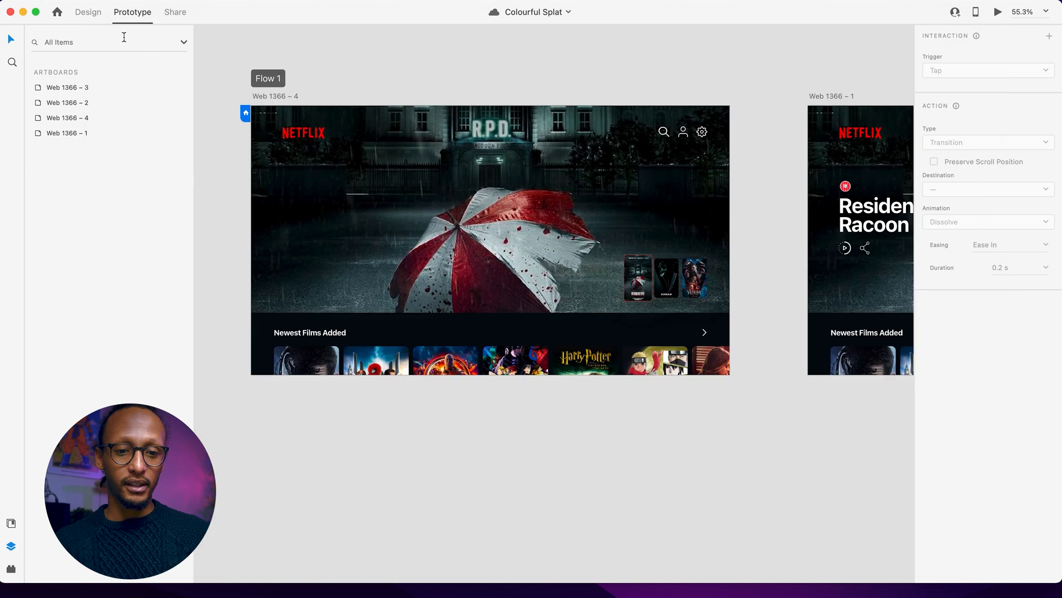
- Set the Auto-Animate duration from Web 1366 – 4 to 5 s and preview the intro animation
click(267, 97)
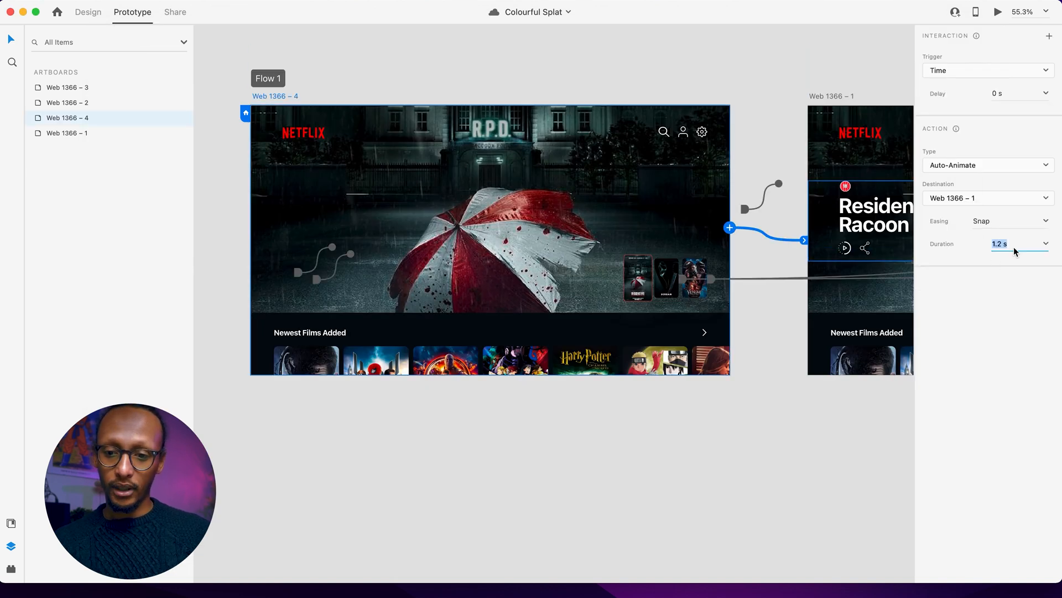
text(5)
key(Return)
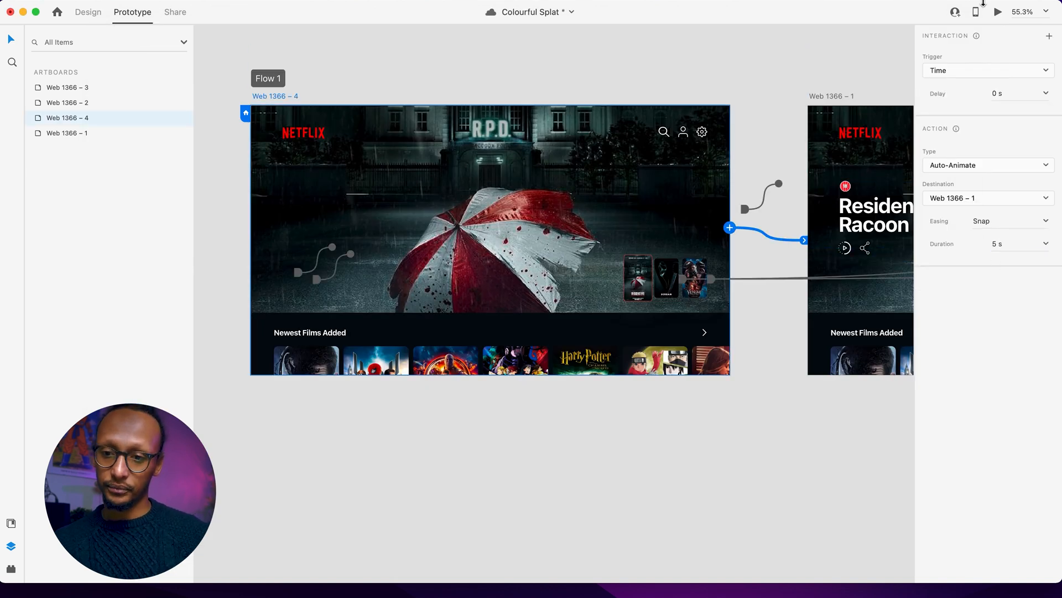
click(999, 13)
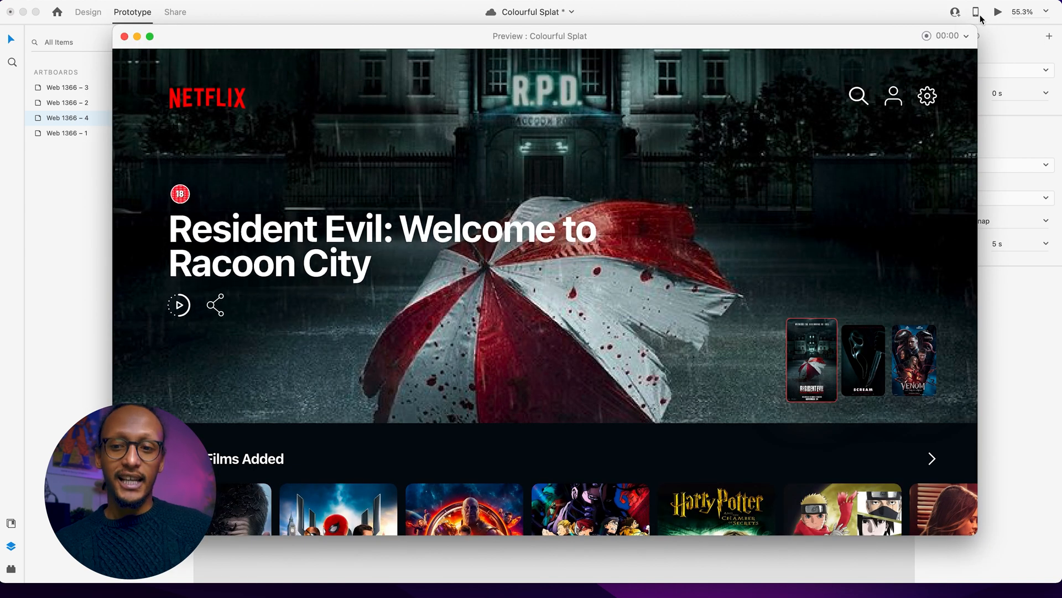
click(124, 36)
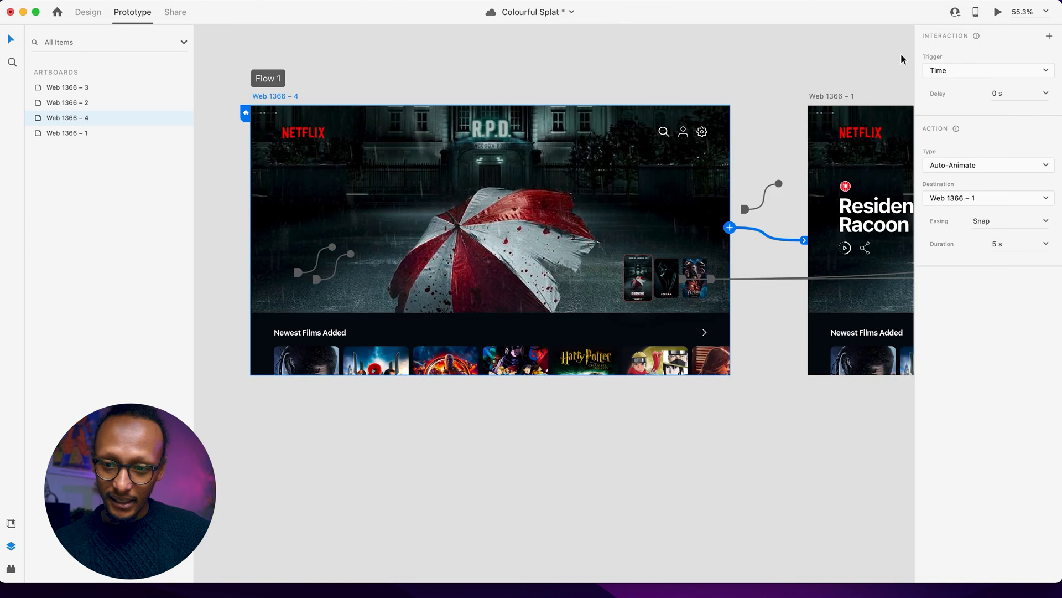
- Set the intro transition's duration to 3 s and its easing to Ease In-Out
click(997, 244)
text(5)
key(Return)
click(1006, 243)
text(3)
key(Return)
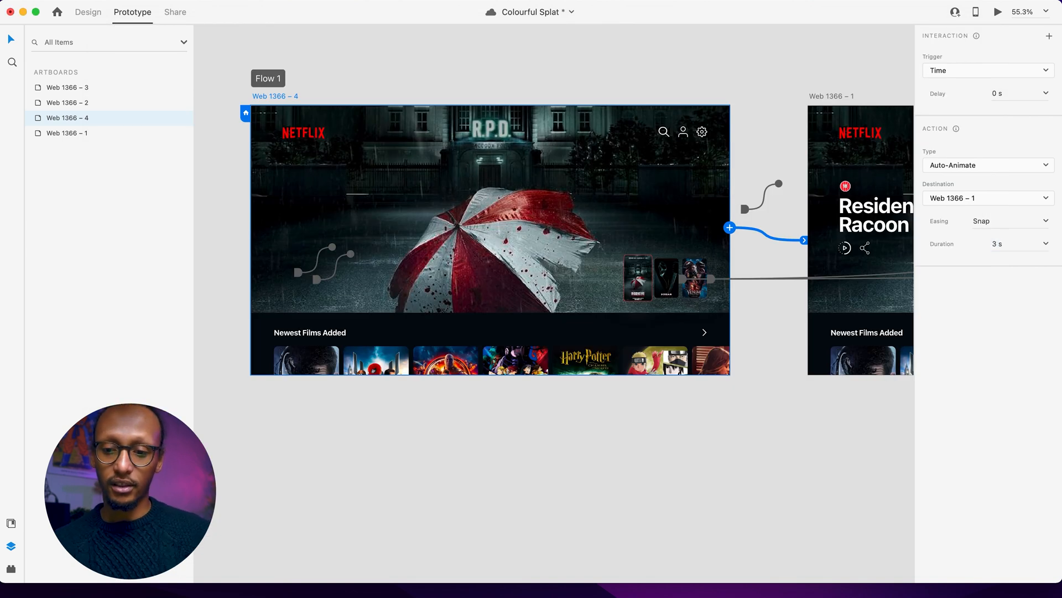
click(1047, 221)
click(998, 278)
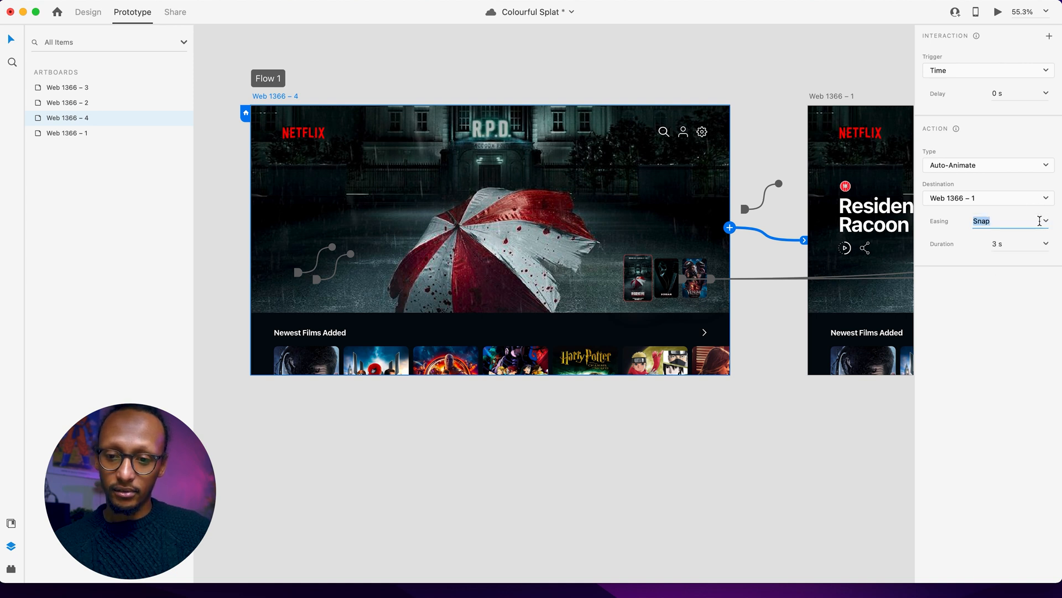
click(1046, 222)
click(984, 267)
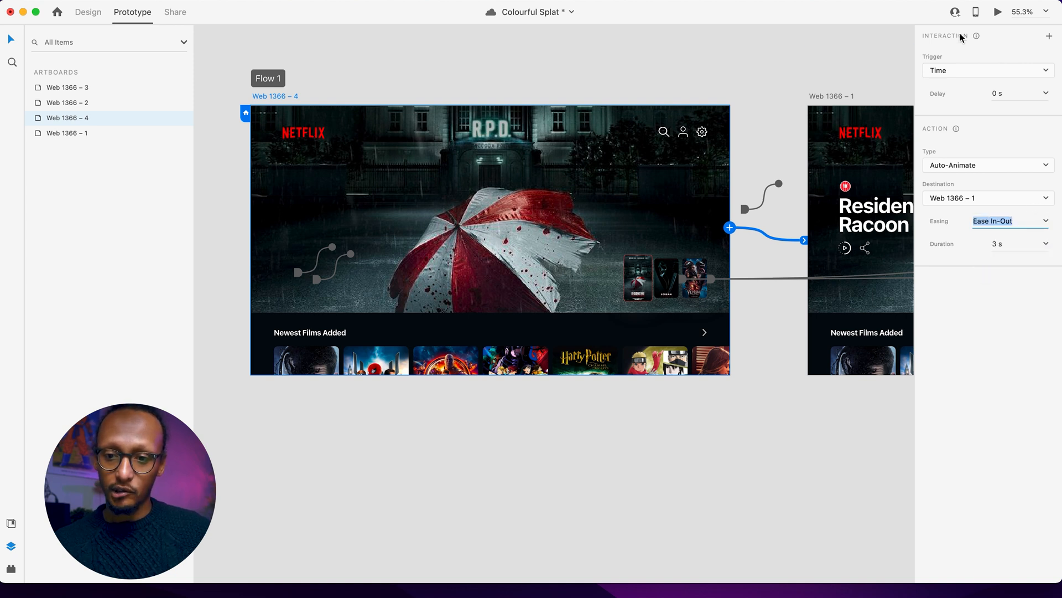
- Preview the eased intro animation twice, closing the preview each time
click(998, 12)
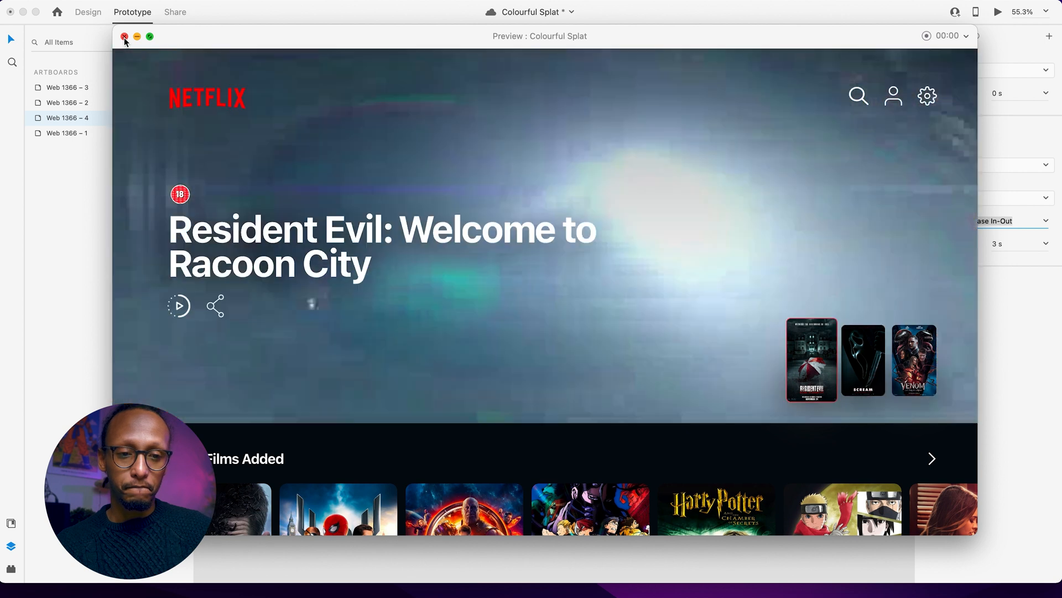
click(124, 37)
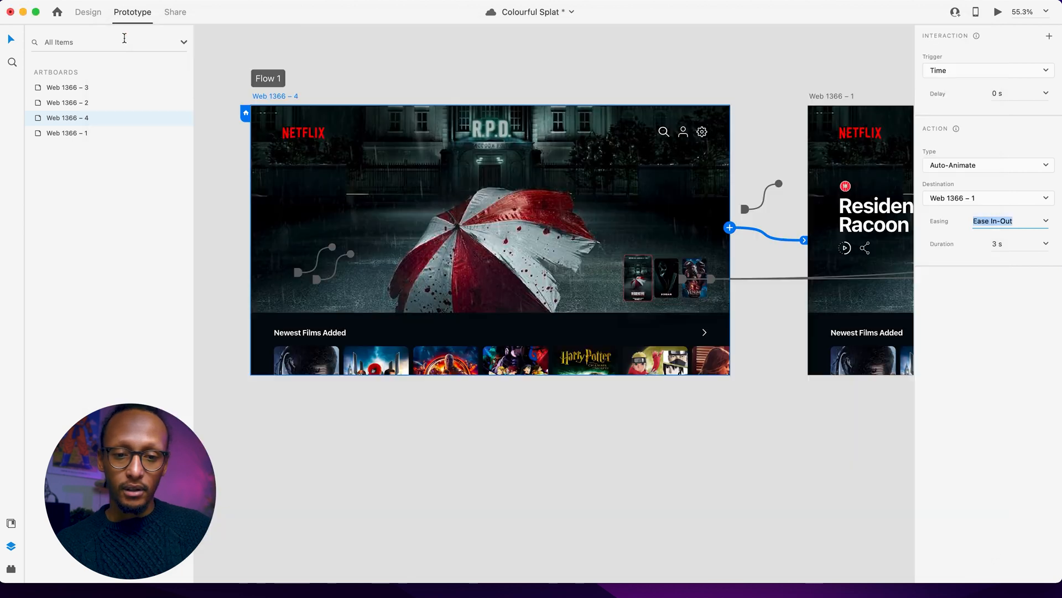
click(999, 12)
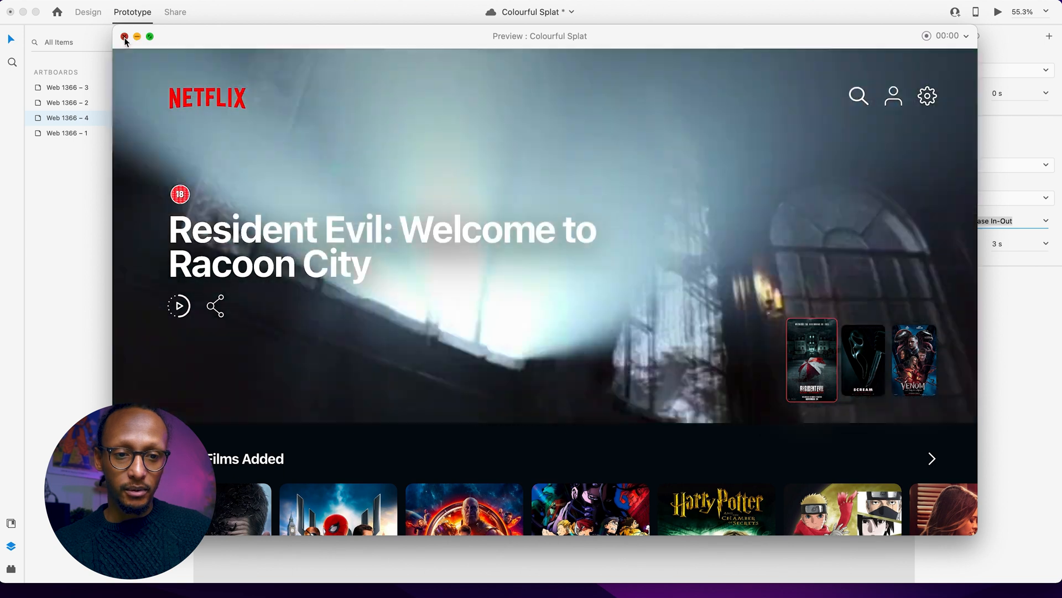
click(124, 36)
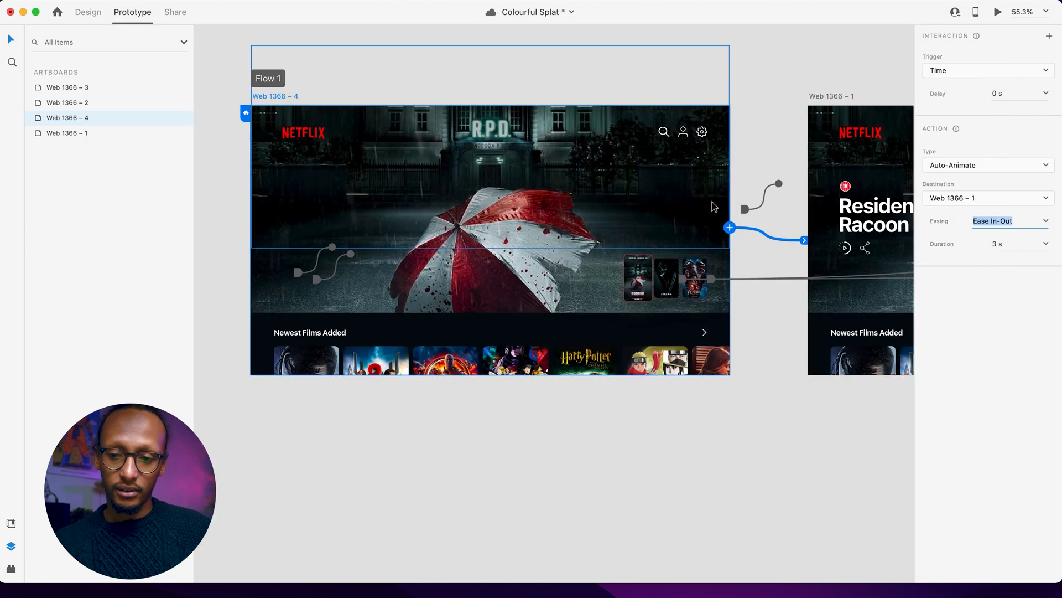
- Set the intro transition's easing to Snap and its duration to 2 s
click(1050, 226)
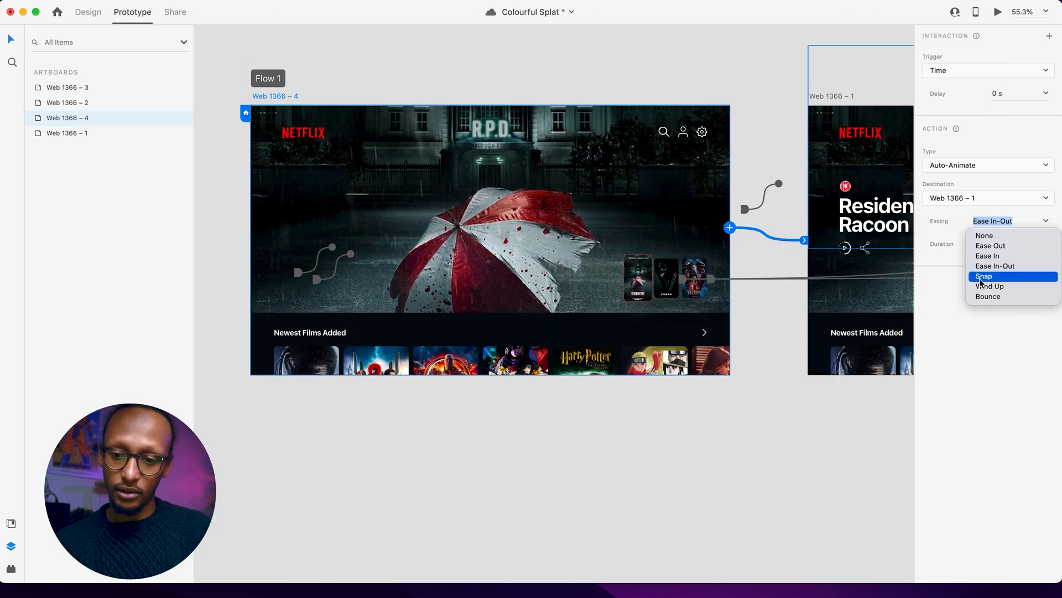
click(980, 281)
click(1025, 246)
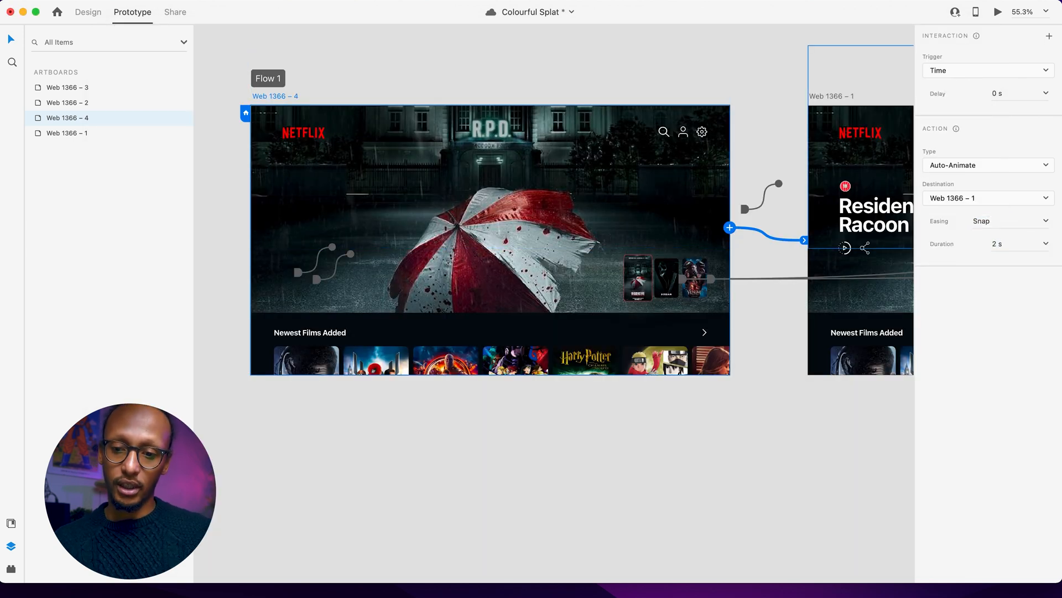
- Reduce the opacity of Mask Group 2 on Web 1366 – 4 to 0% and preview the fade-in
click(289, 231)
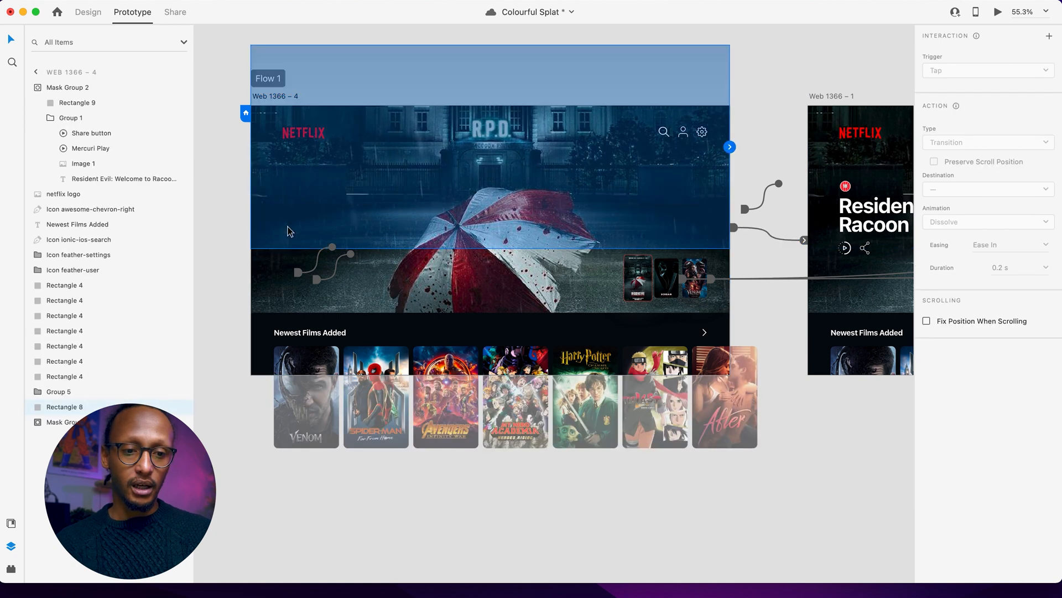
click(40, 90)
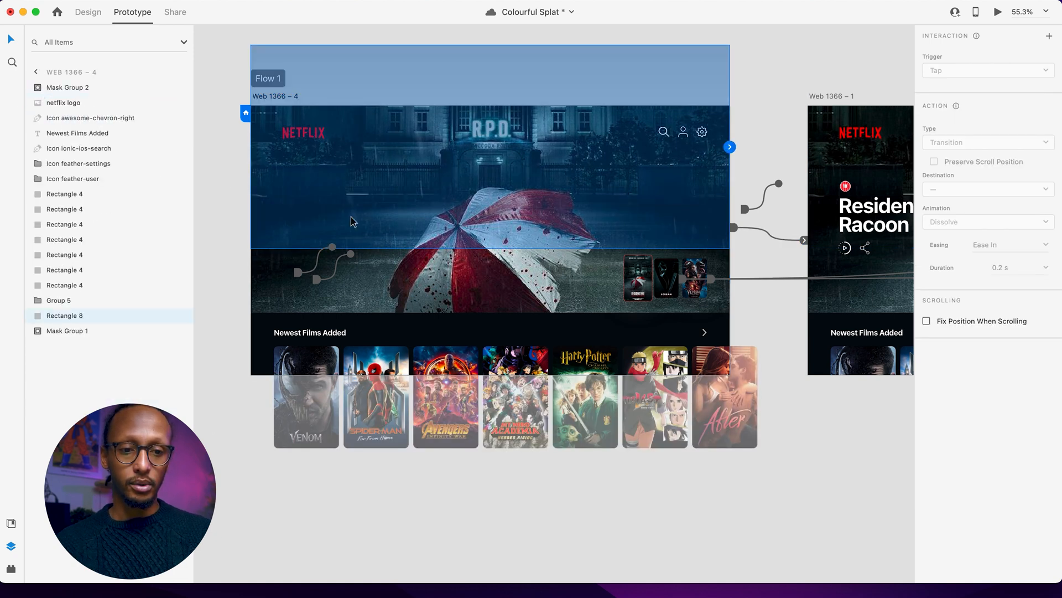
click(40, 88)
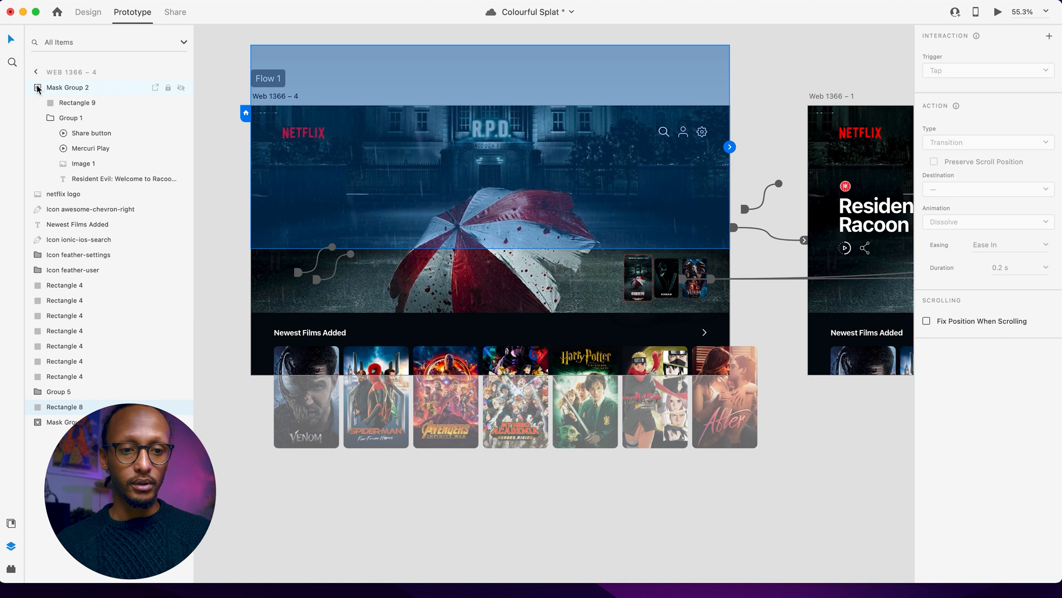
click(37, 89)
click(71, 88)
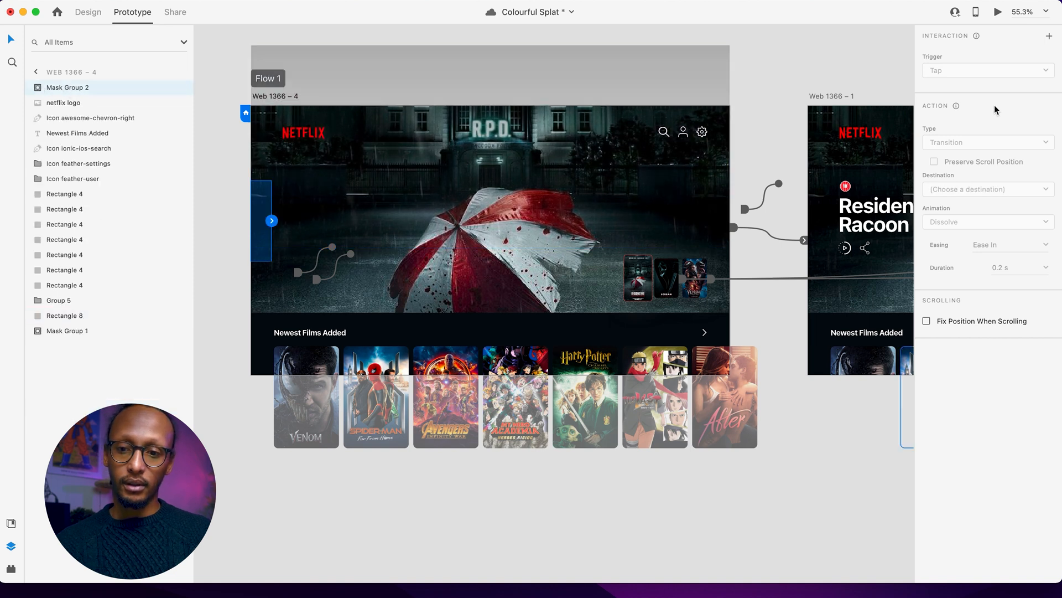
click(89, 13)
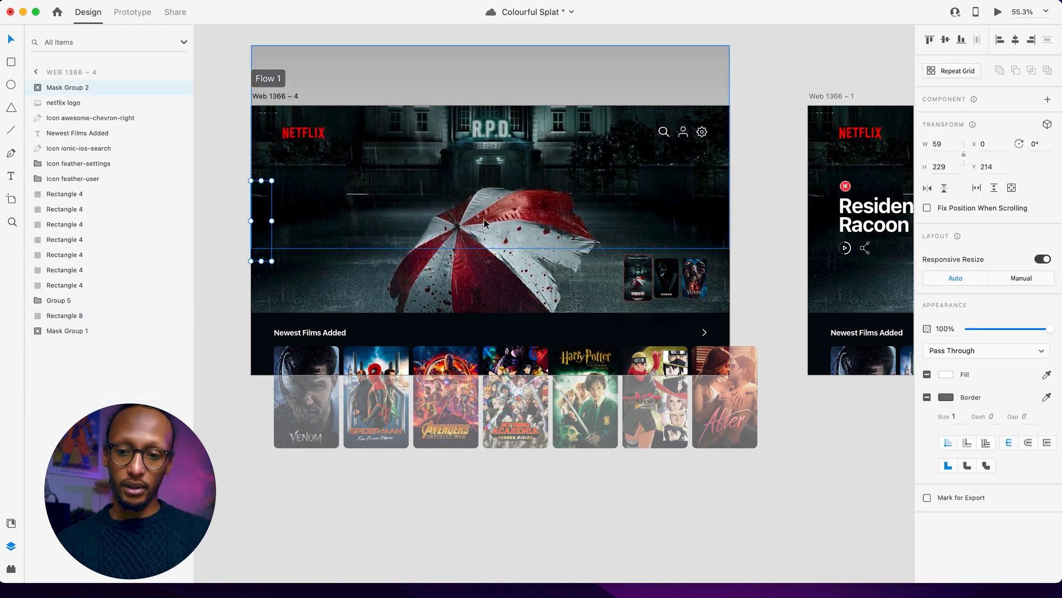
drag(1000, 331, 967, 330)
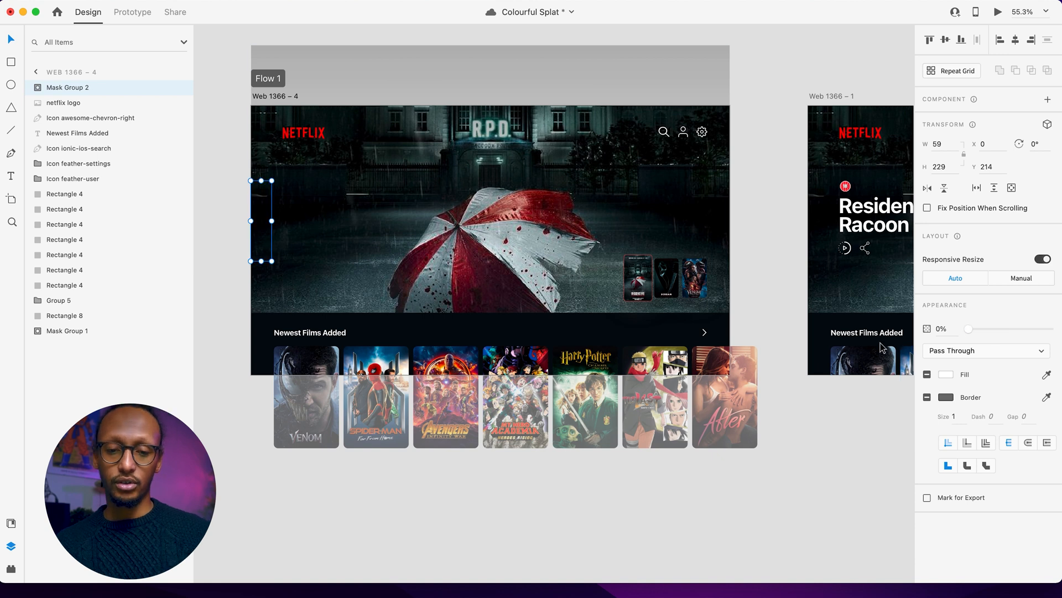
click(999, 11)
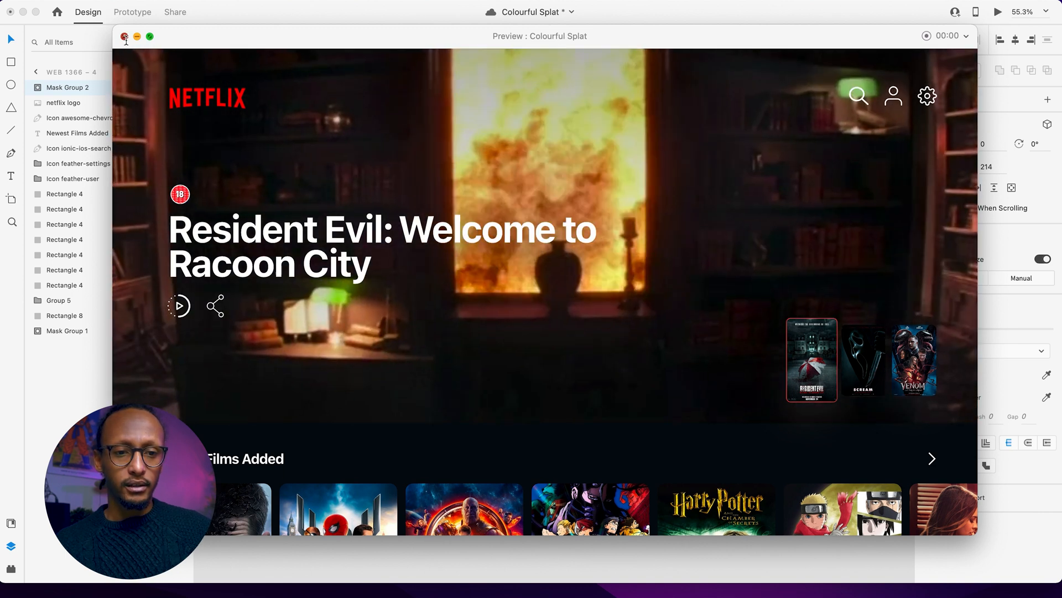
click(125, 36)
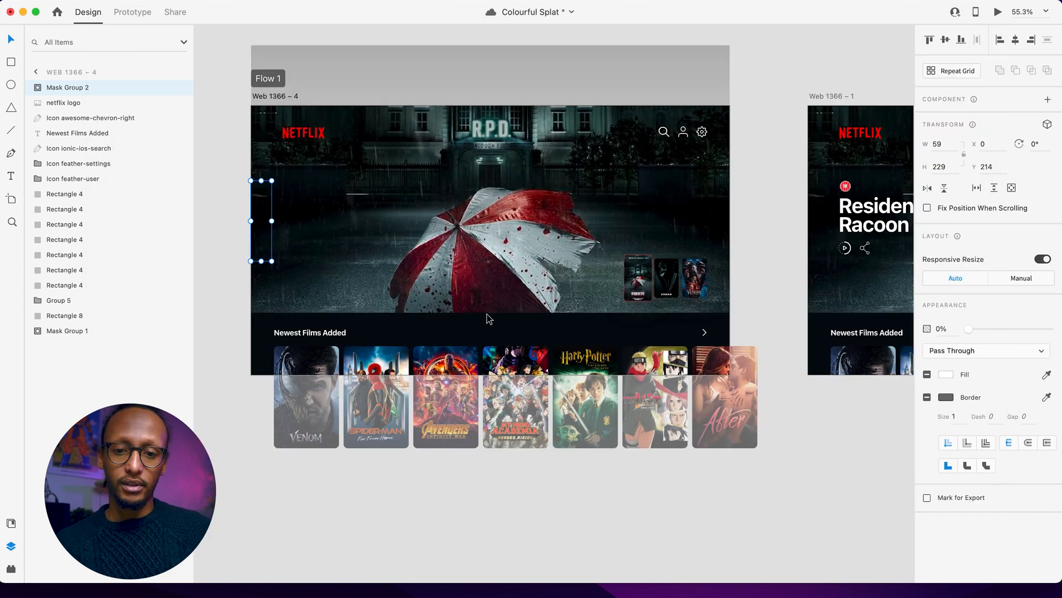
- Set the Web 1366 – 4 Auto-Animate duration to 2.5 s and check the intro in the preview
click(132, 12)
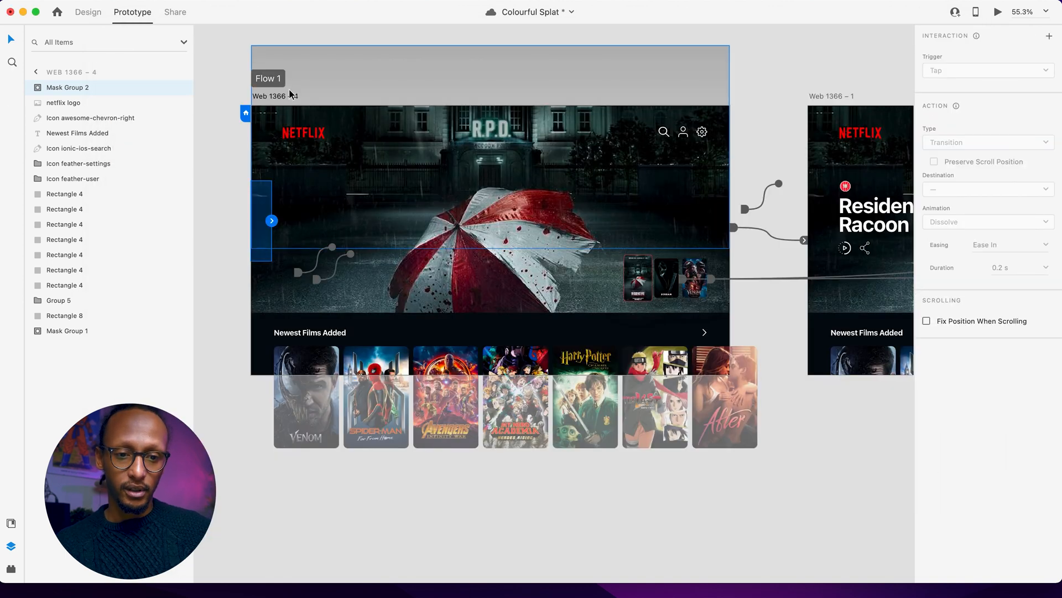
click(267, 100)
click(1003, 243)
text(2)
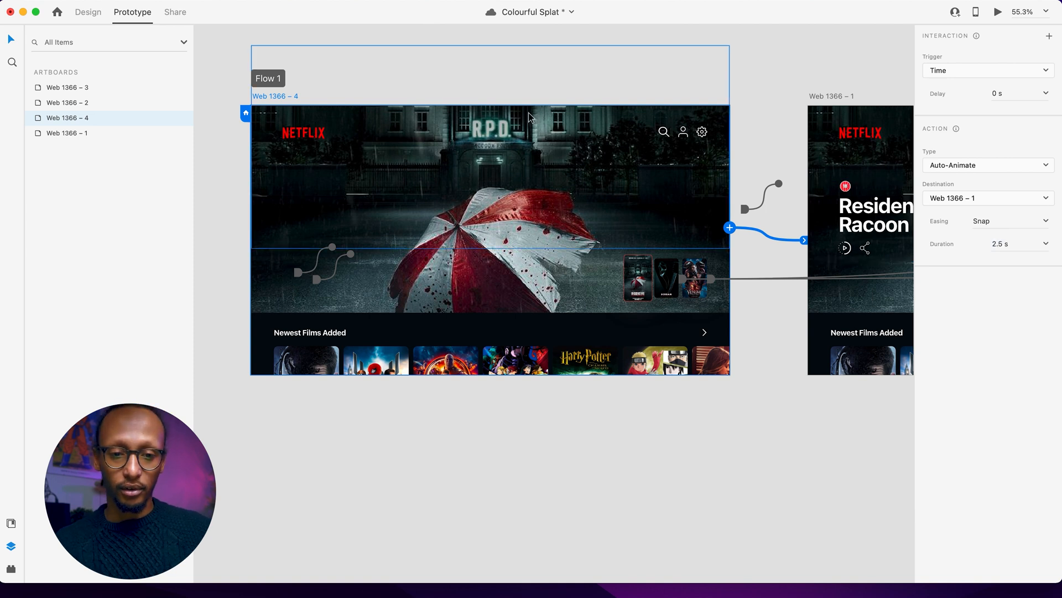
click(998, 12)
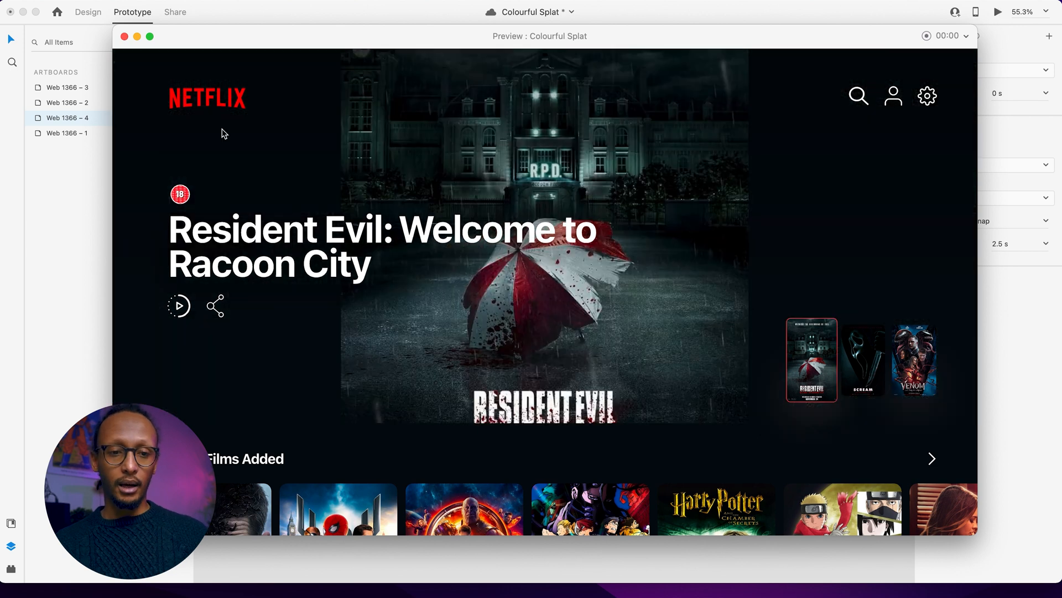
click(125, 37)
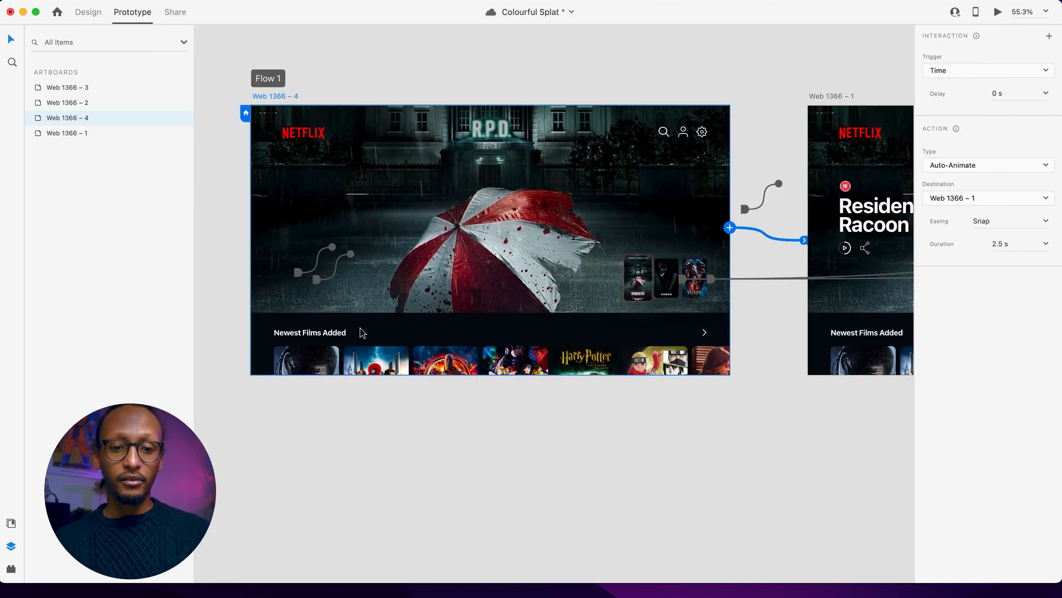
- Inspect the playback interaction and video settings of the masked Resident Evil video on Web 1366 – 4
click(391, 310)
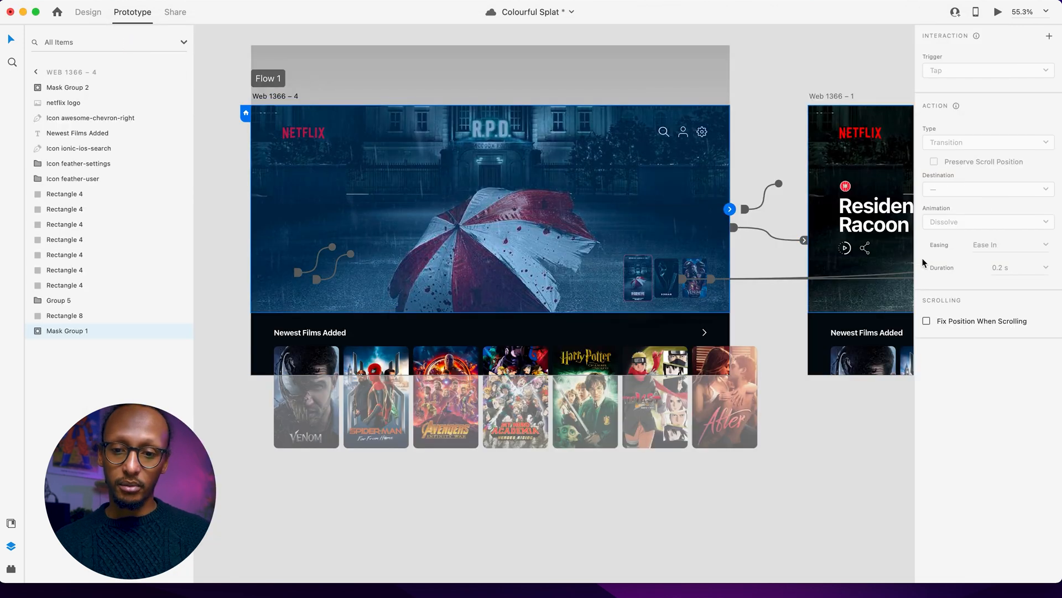
double_click(496, 310)
click(496, 310)
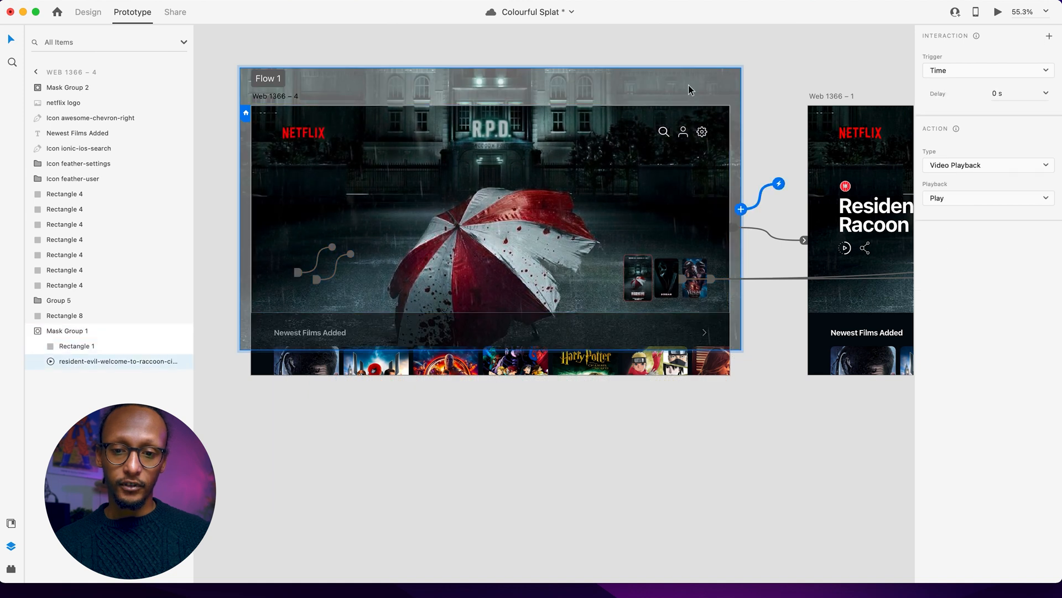
click(944, 195)
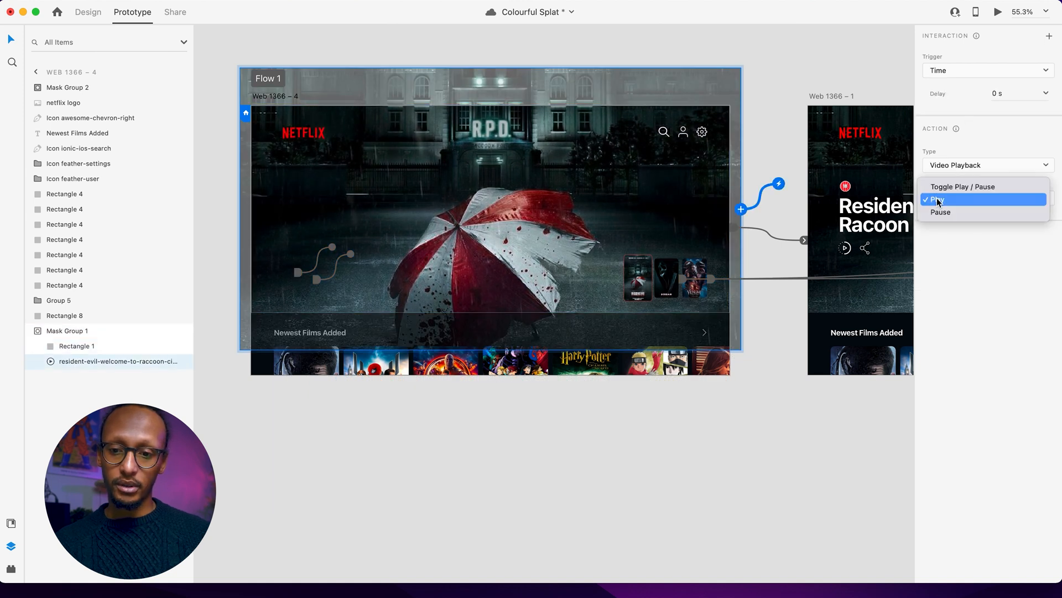
click(938, 201)
click(956, 167)
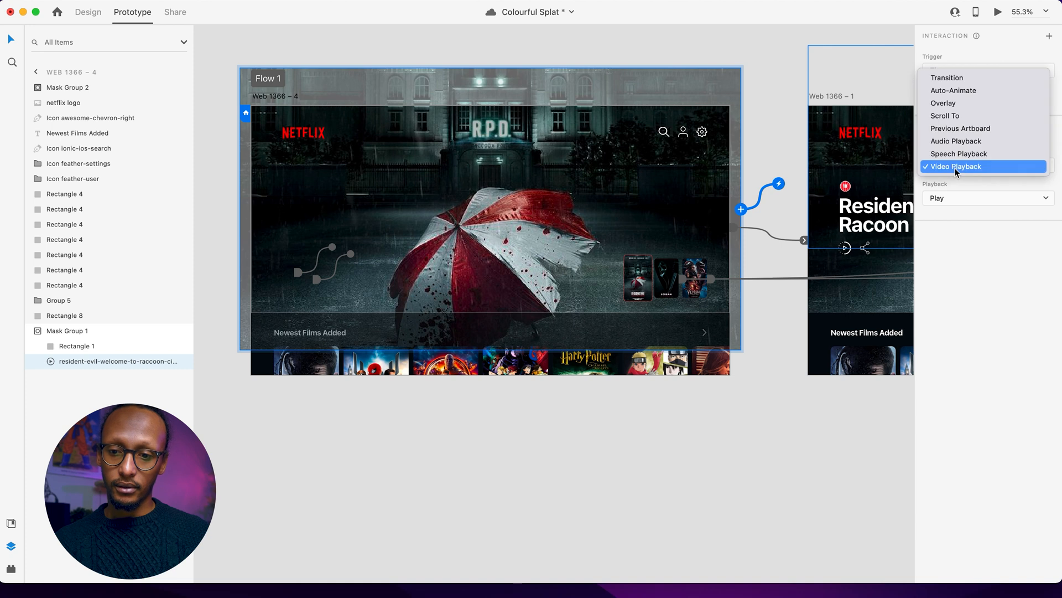
click(956, 166)
click(89, 12)
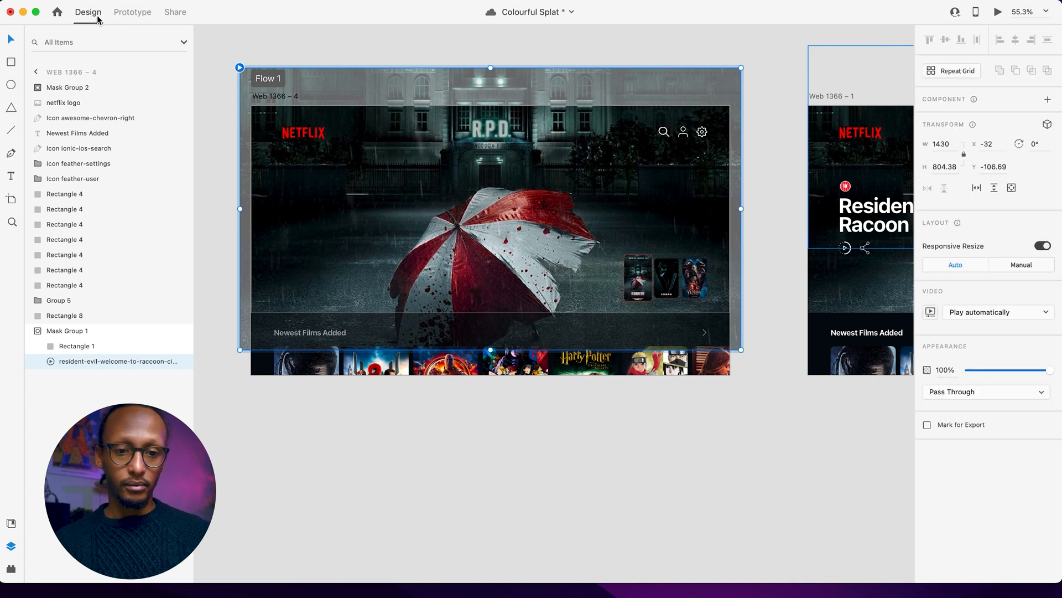
click(934, 313)
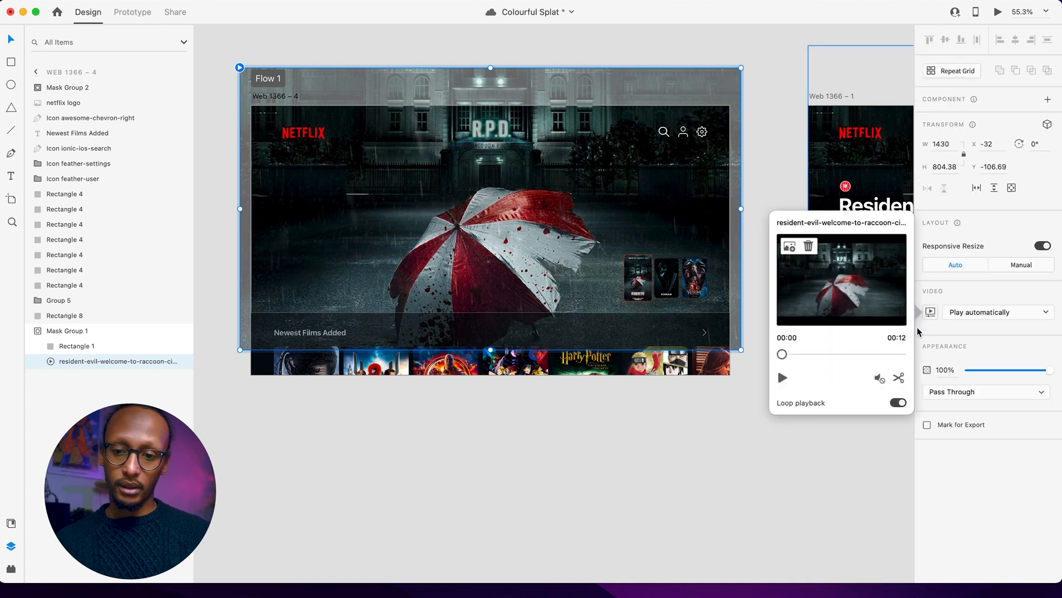
click(819, 440)
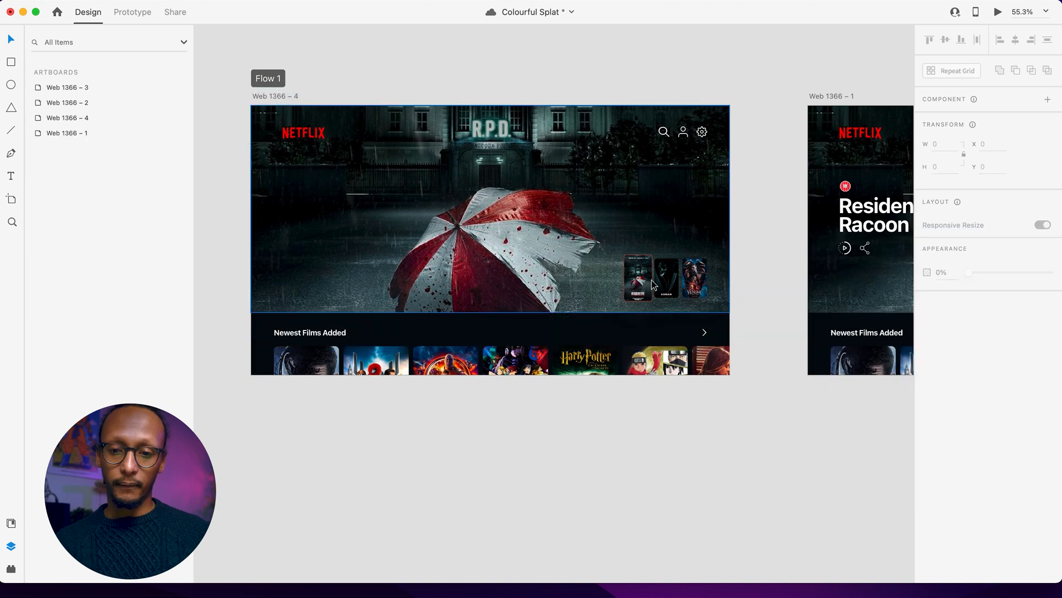
- Replay the intro animation in the preview, close it, and look over the Web 1366 – 1 artboard
click(999, 12)
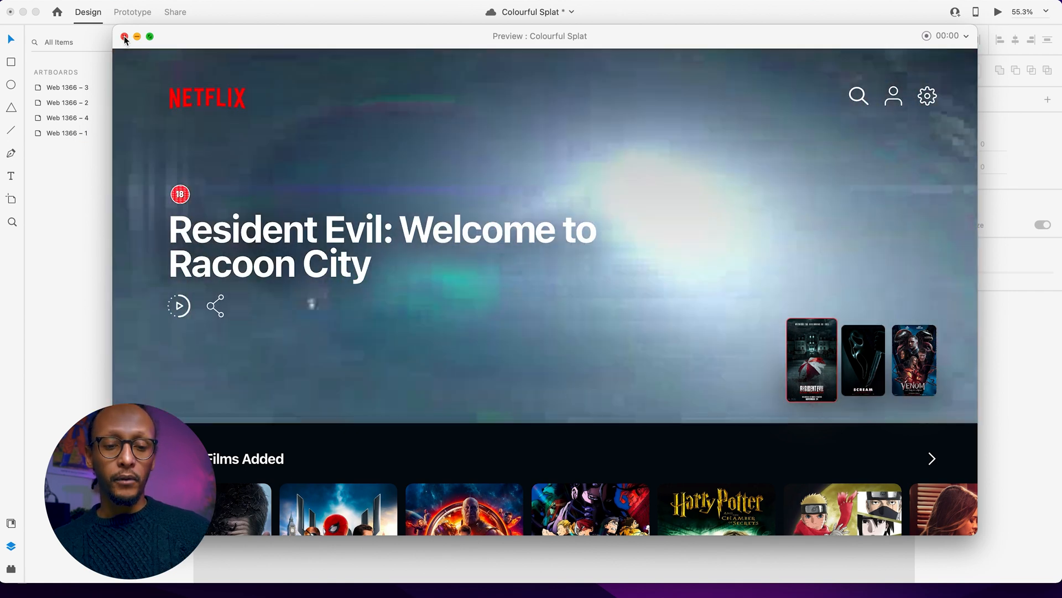
click(123, 37)
scroll(602, 296, right, 10)
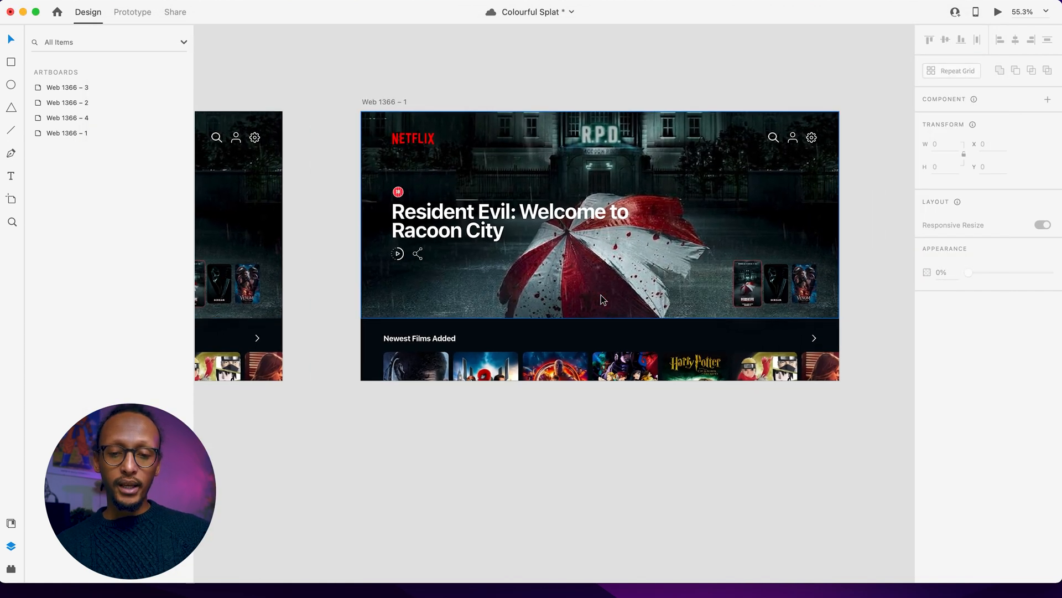
scroll(327, 246, left, 5)
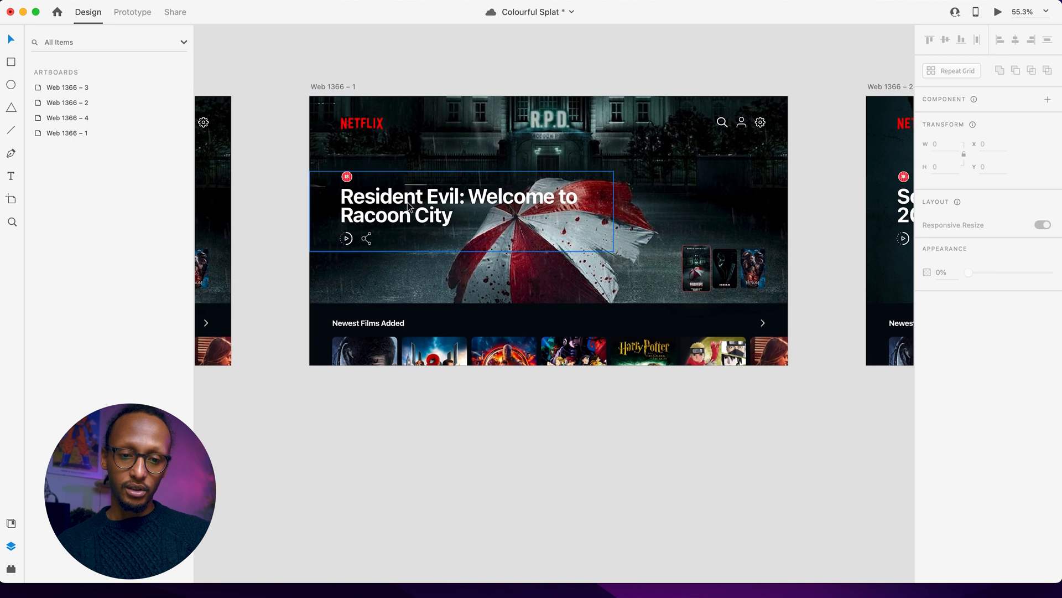
- Rename the mask rectangle, Rectangle 9, inside Mask Group 2 on Web 1366 – 1 as Mask Shape
click(410, 206)
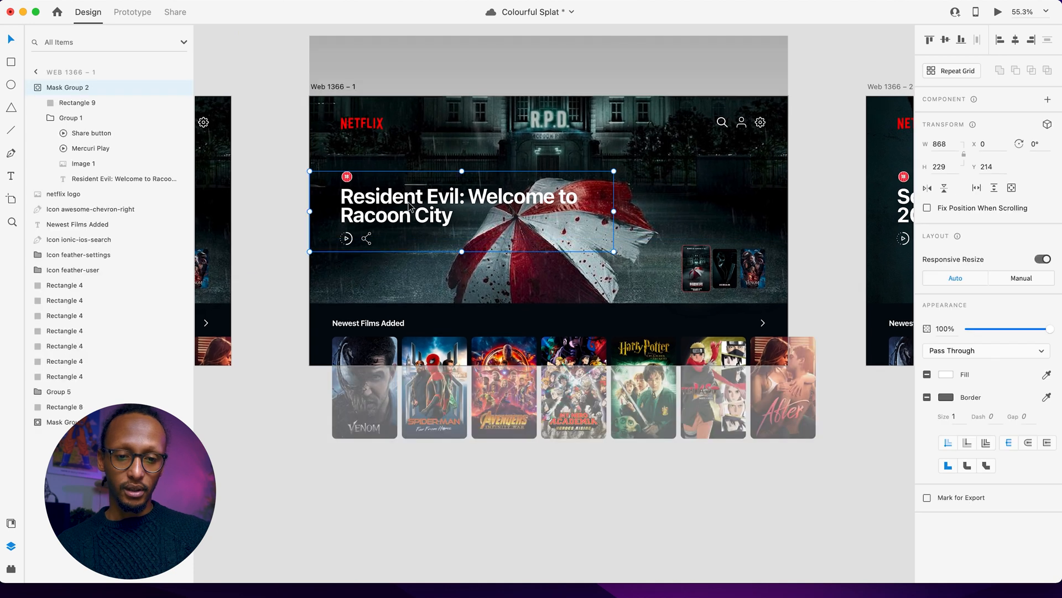
click(38, 88)
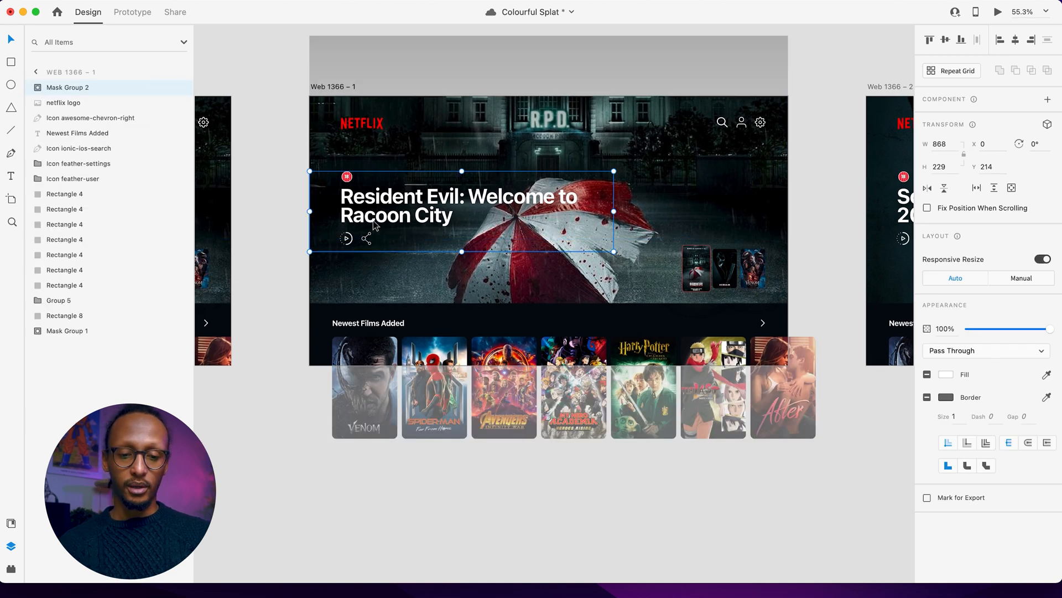
click(34, 89)
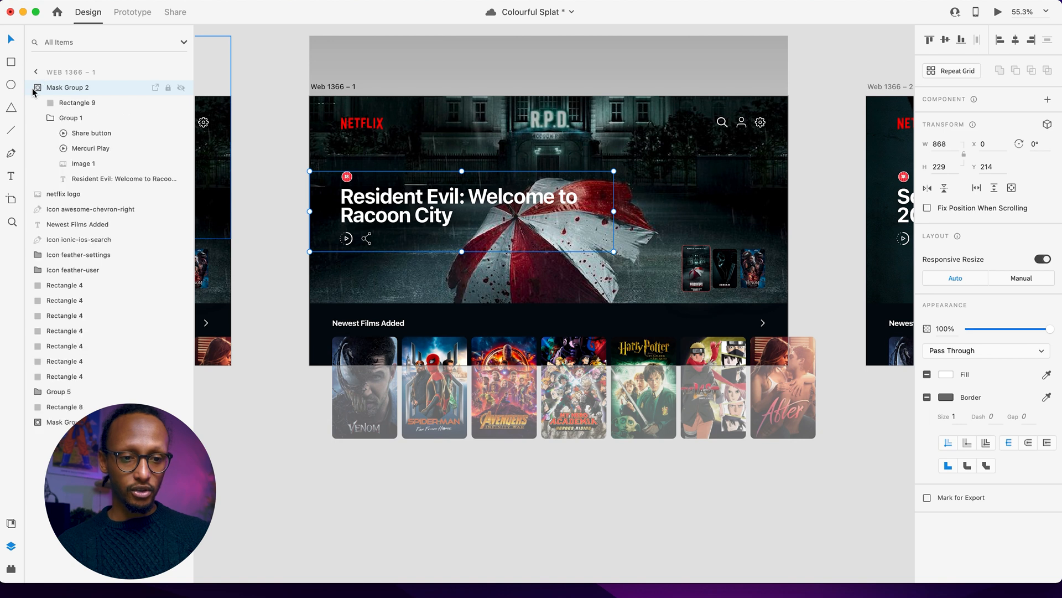
click(76, 104)
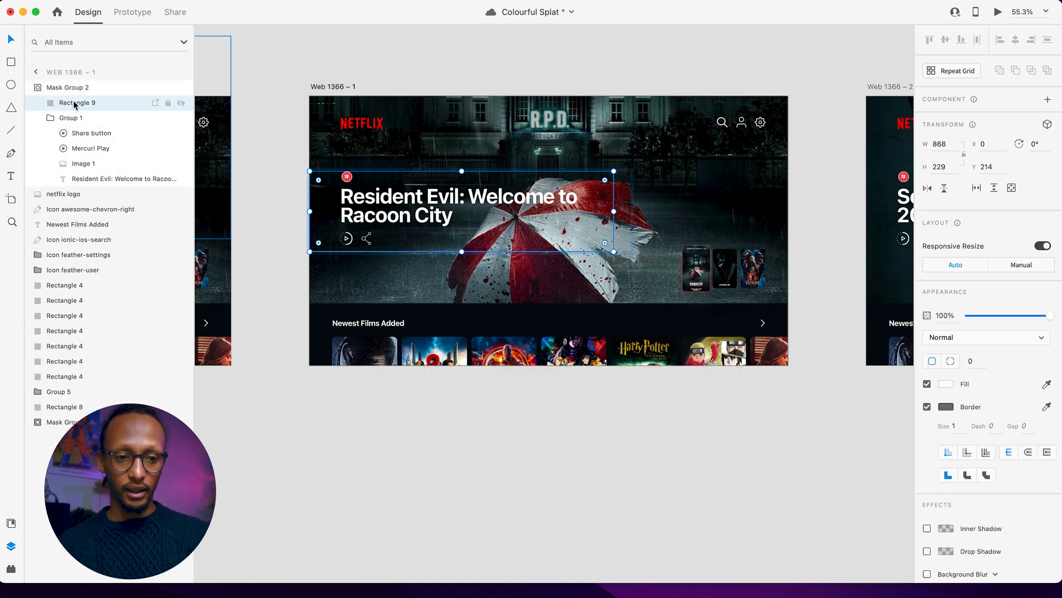
double_click(74, 104)
text(Mask Shaoe)
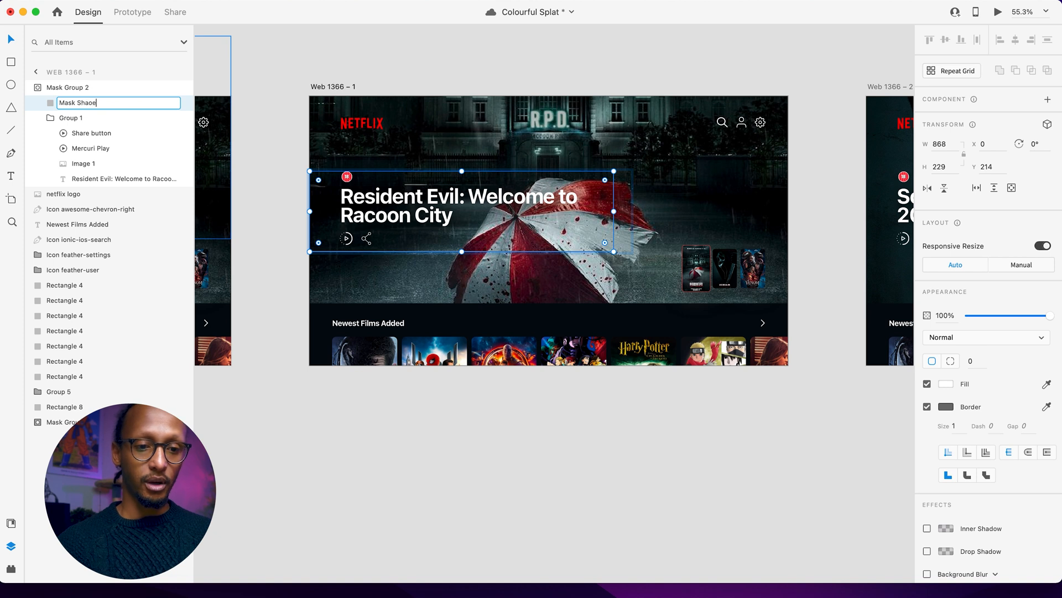
key(Return)
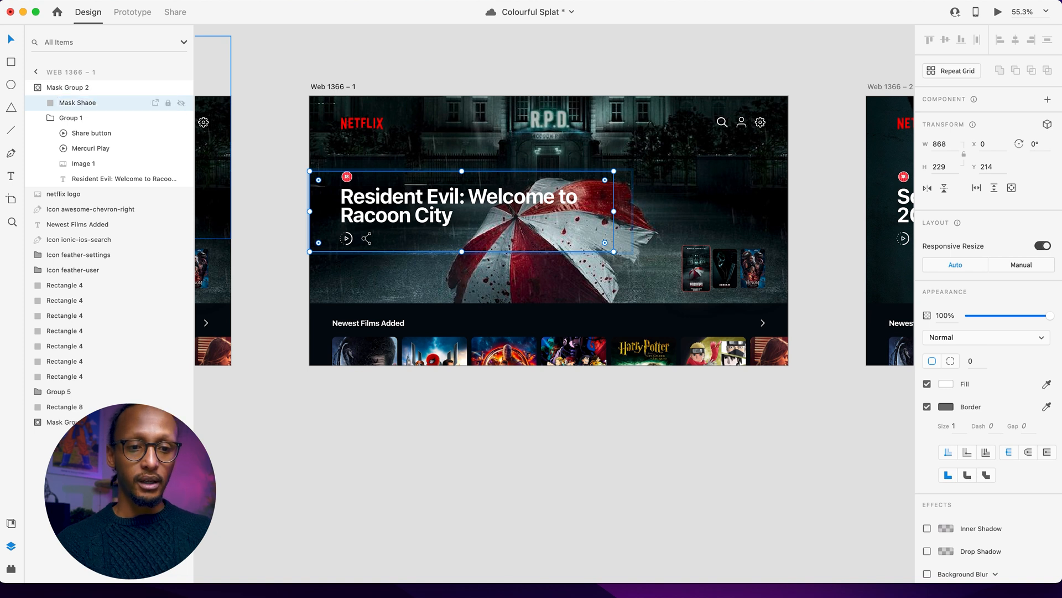
double_click(88, 104)
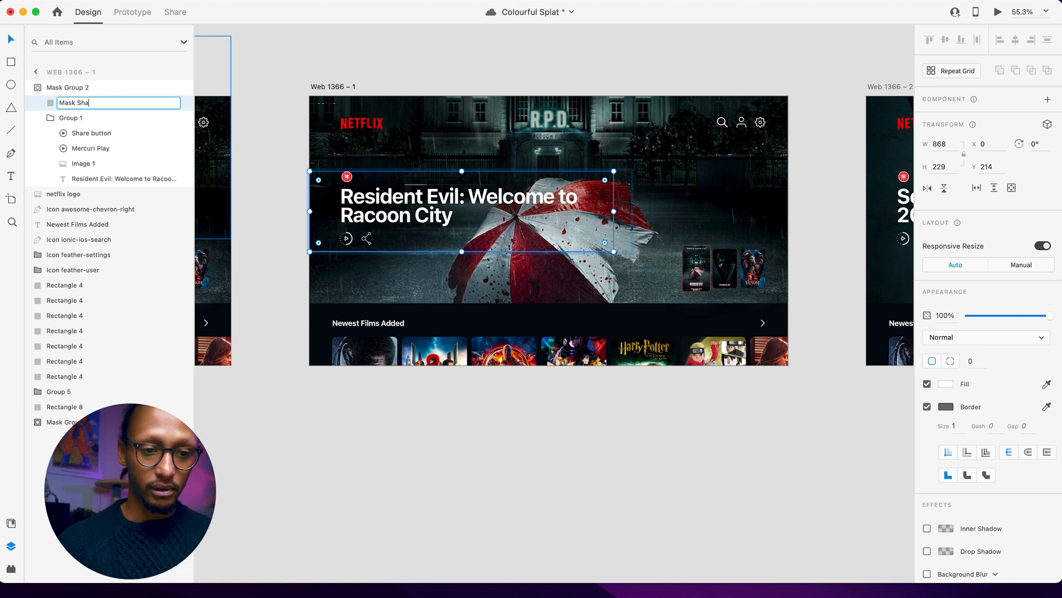
text(Mask Shape)
key(Return)
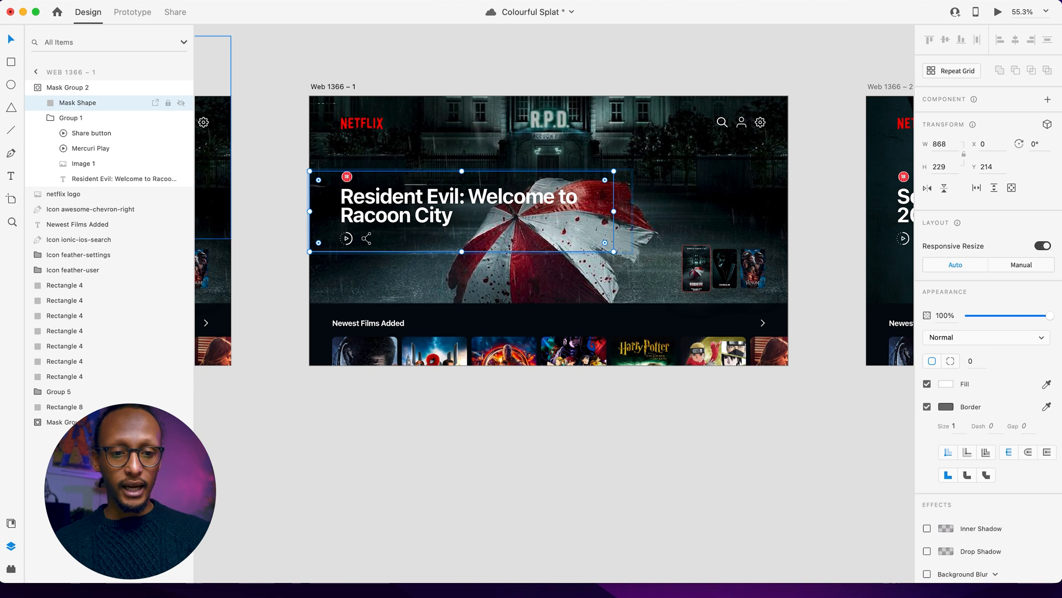
- Paste a copy of Mask Shape onto the Web 1366 – 2 artboard
click(324, 82)
scroll(523, 226, right, 10)
scroll(523, 227, right, 3)
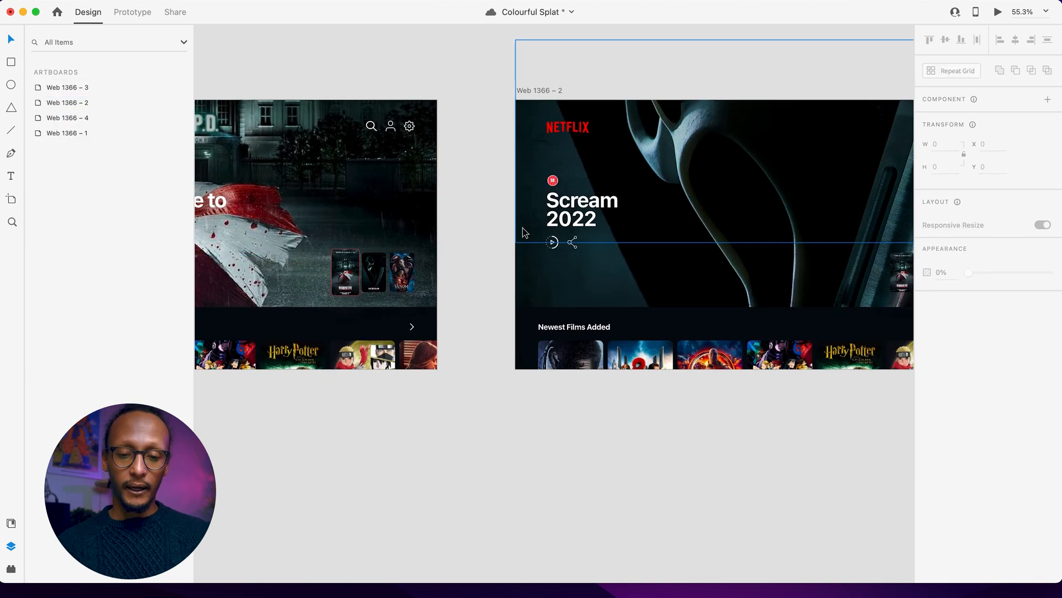
click(600, 215)
scroll(597, 210, right, 8)
key(super+v)
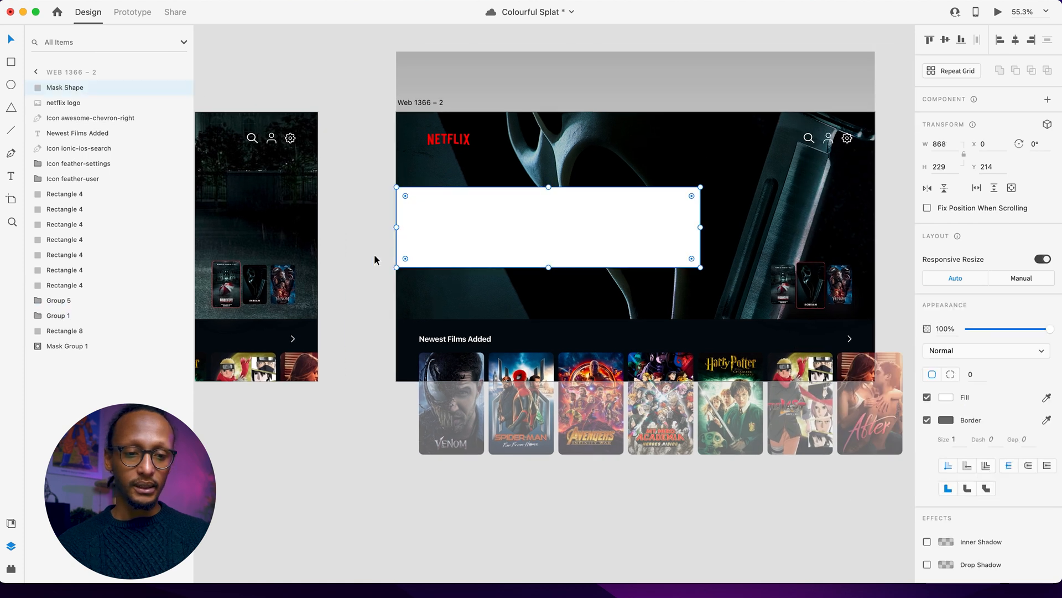
- Mask the Scream 2022 title group on Web 1366 – 2 with the pasted Mask Shape
click(373, 224)
drag(372, 204, 456, 243)
drag(398, 158, 405, 162)
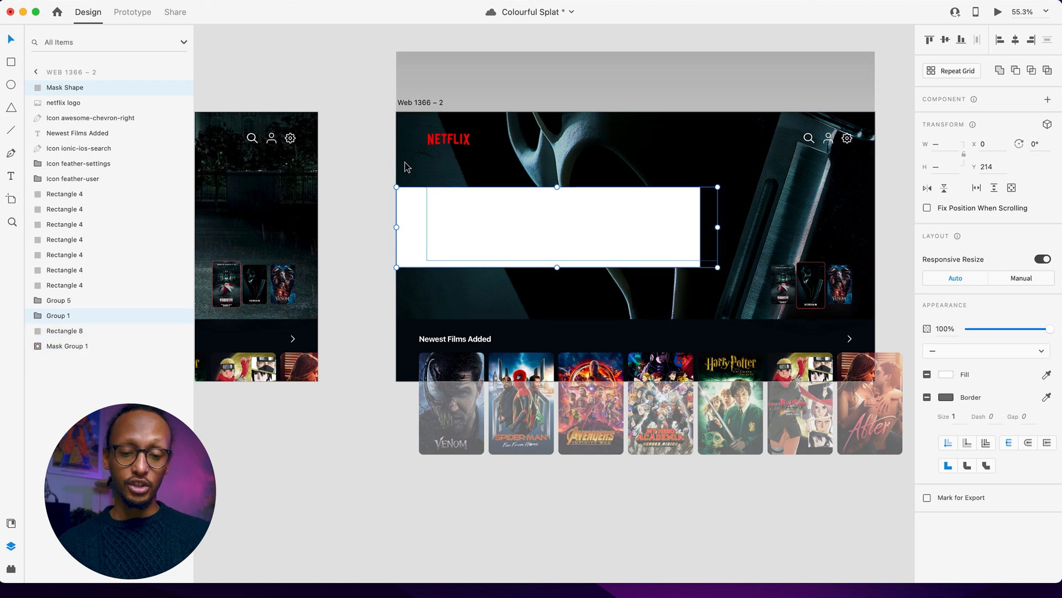
right_click(486, 244)
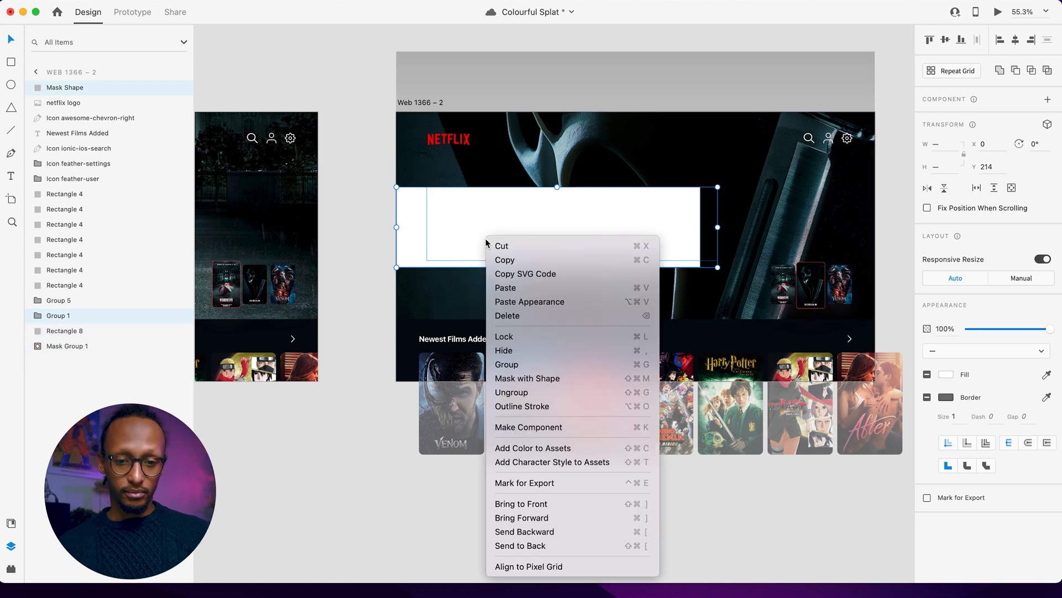
click(528, 378)
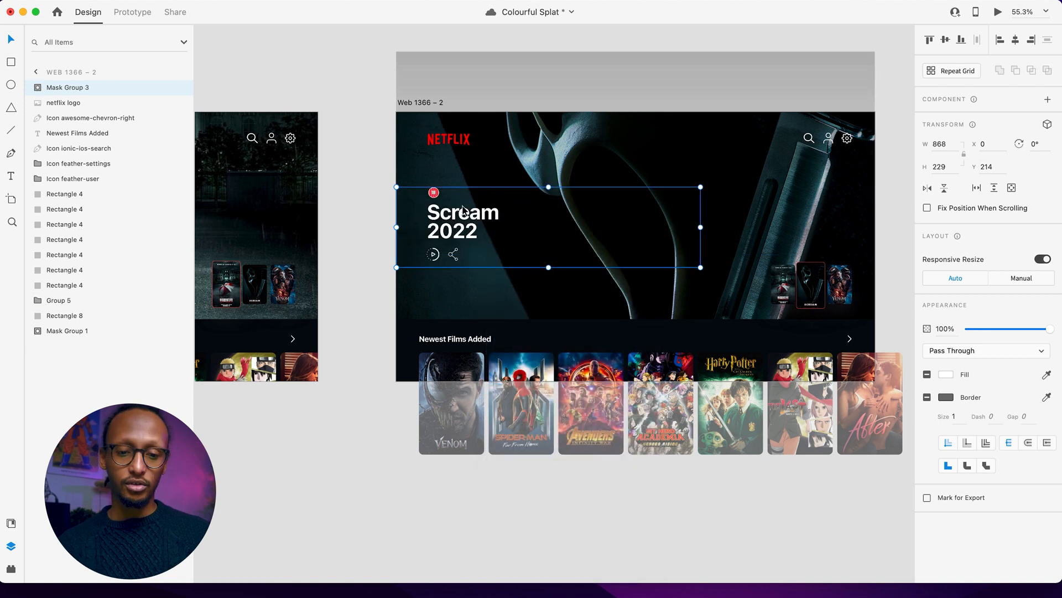
- Paste Mask Shape onto Web 1366 – 3 and mask the Venom title group with it
scroll(465, 210, right, 15)
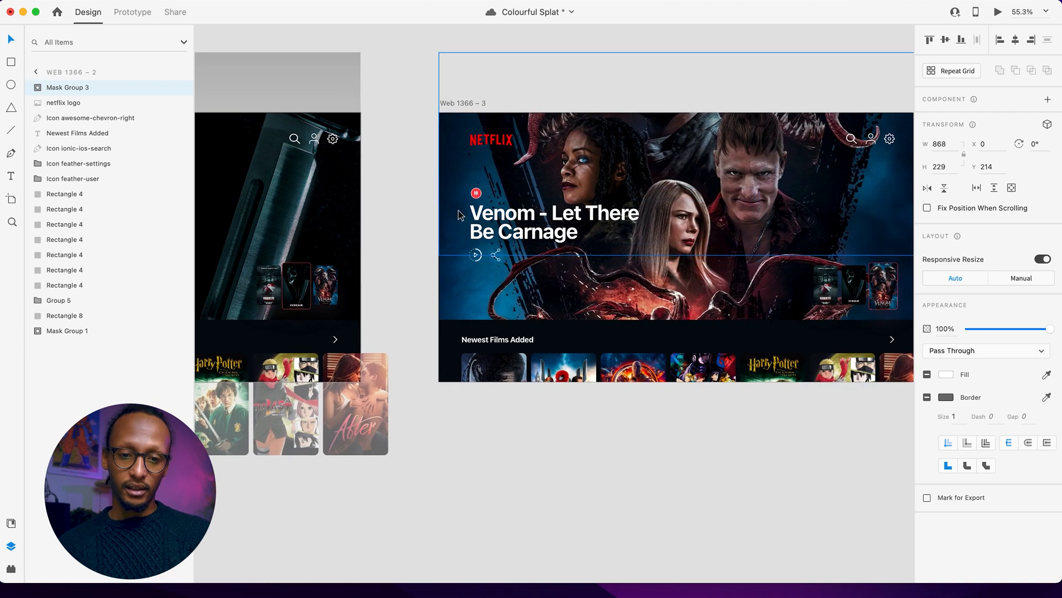
click(458, 214)
key(super+v)
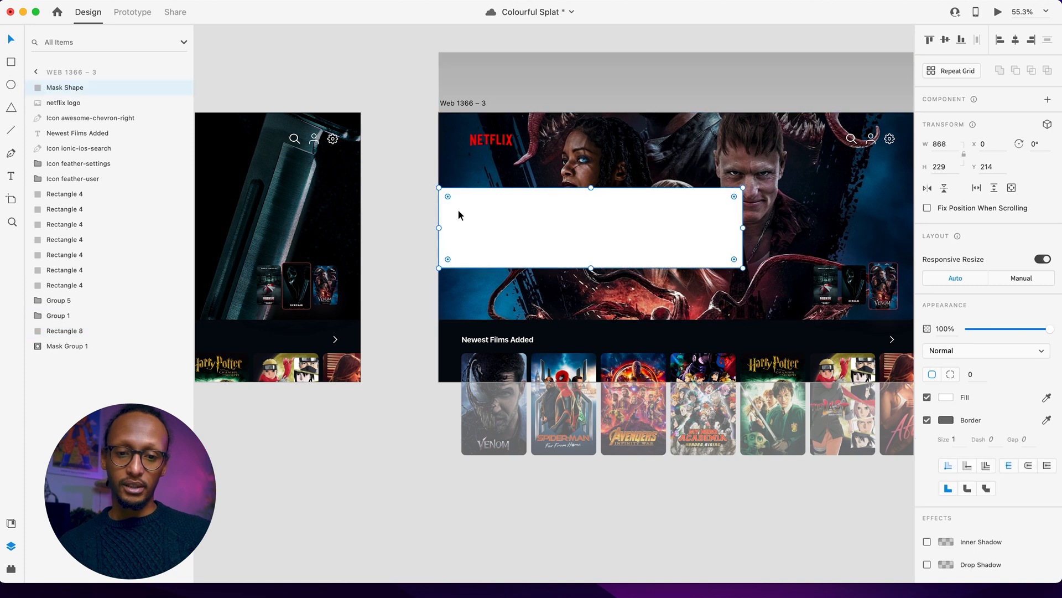
drag(412, 199, 509, 236)
drag(425, 162, 464, 163)
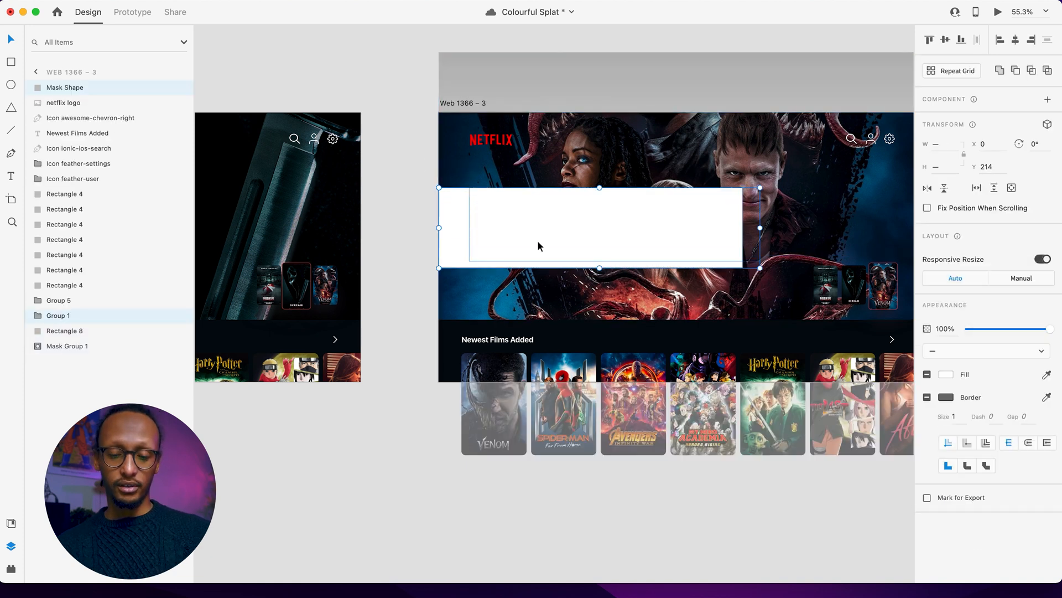
right_click(505, 243)
click(545, 383)
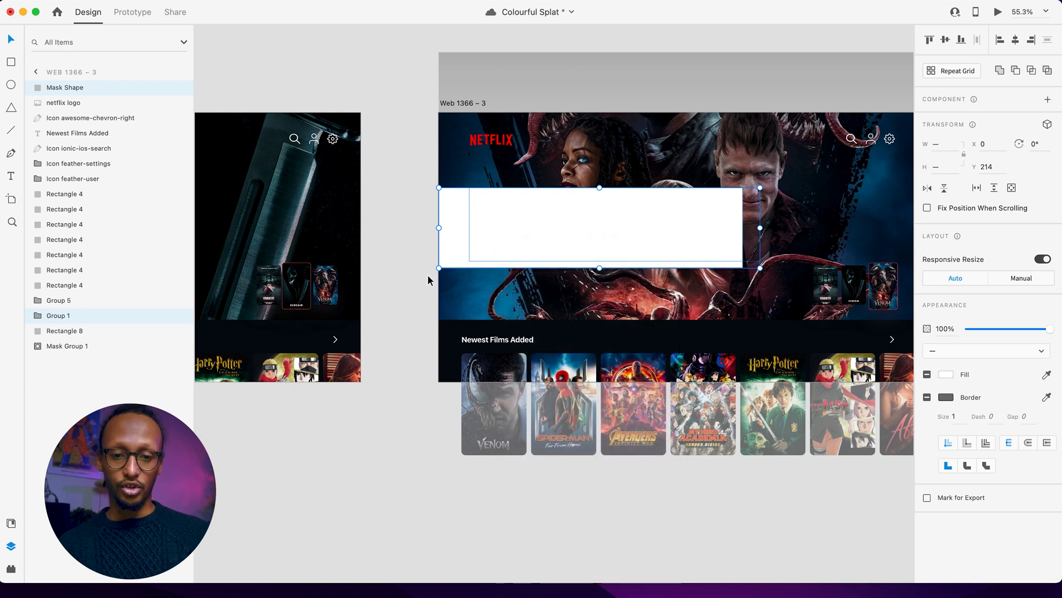
- Check the masked title groups on the Scream and Venom artboards against the one on Web 1366 – 1
click(416, 269)
scroll(417, 269, left, 5)
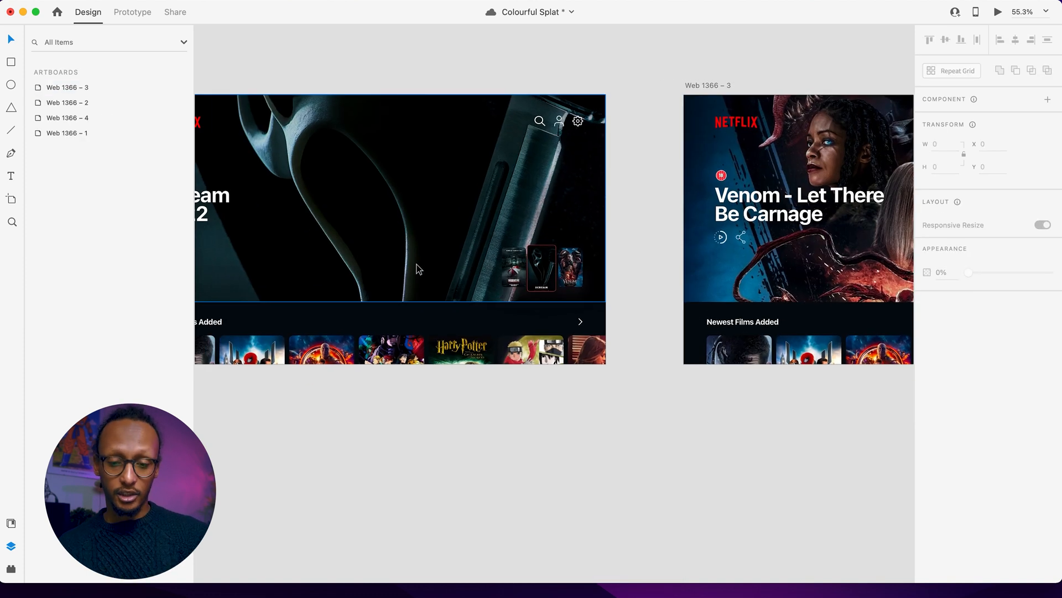
scroll(417, 264, left, 10)
scroll(573, 250, left, 3)
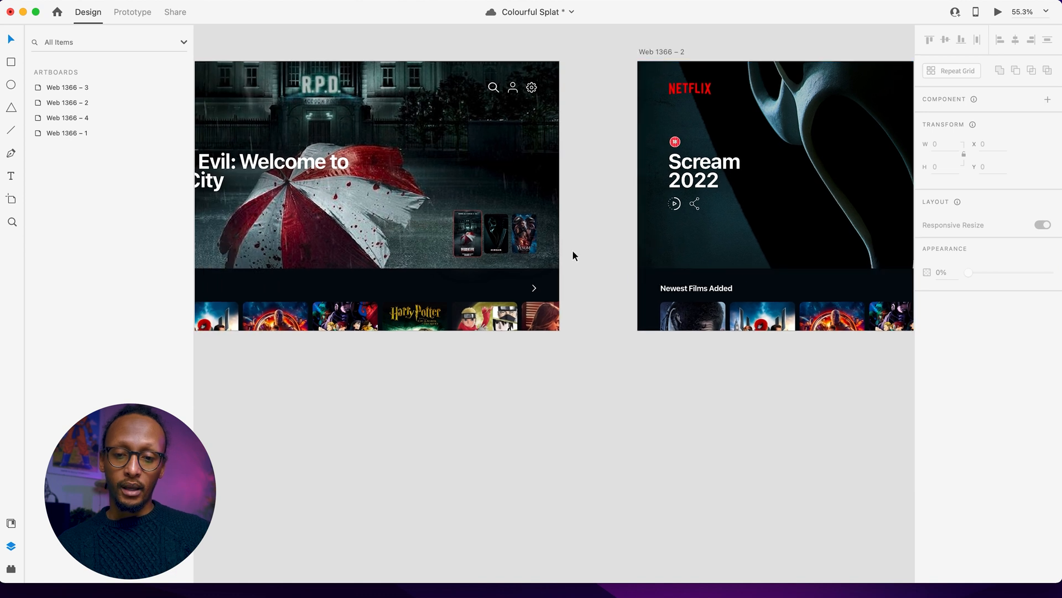
click(748, 161)
scroll(733, 153, right, 5)
scroll(732, 153, right, 7)
click(624, 192)
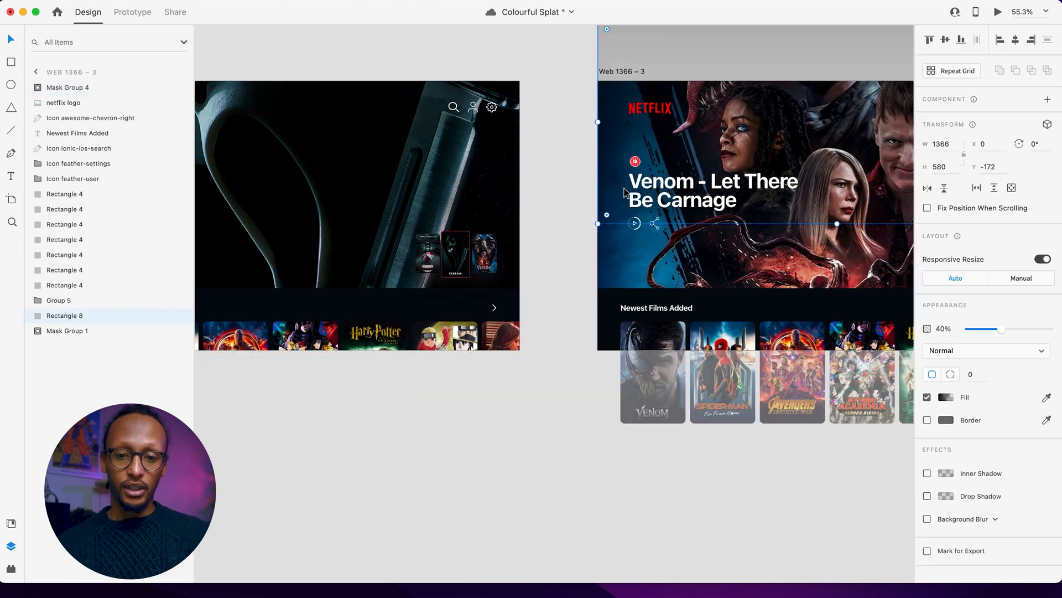
scroll(624, 191, left, 3)
click(692, 182)
click(767, 184)
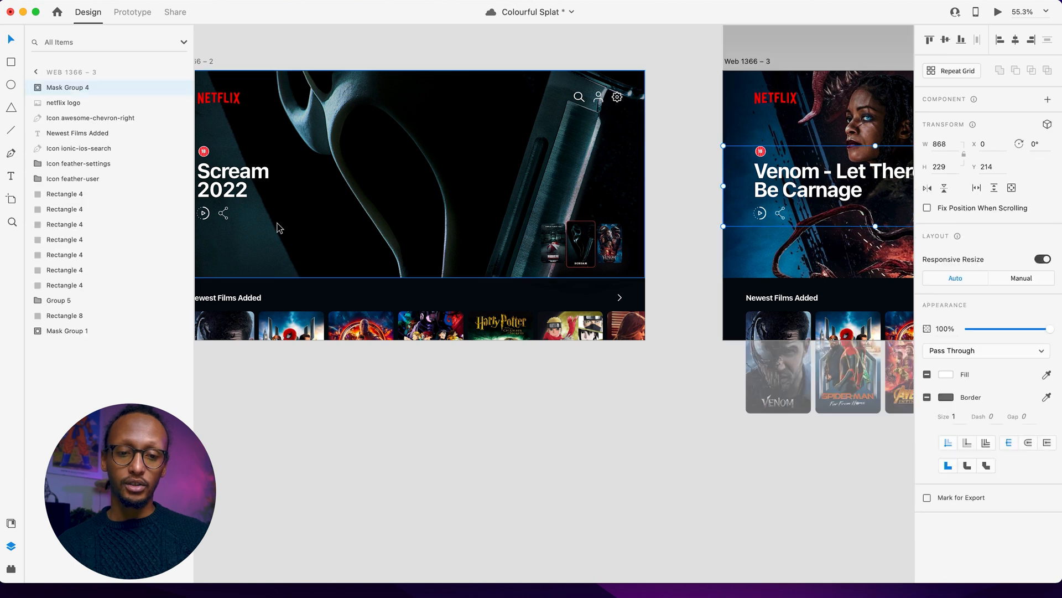
scroll(280, 227, left, 11)
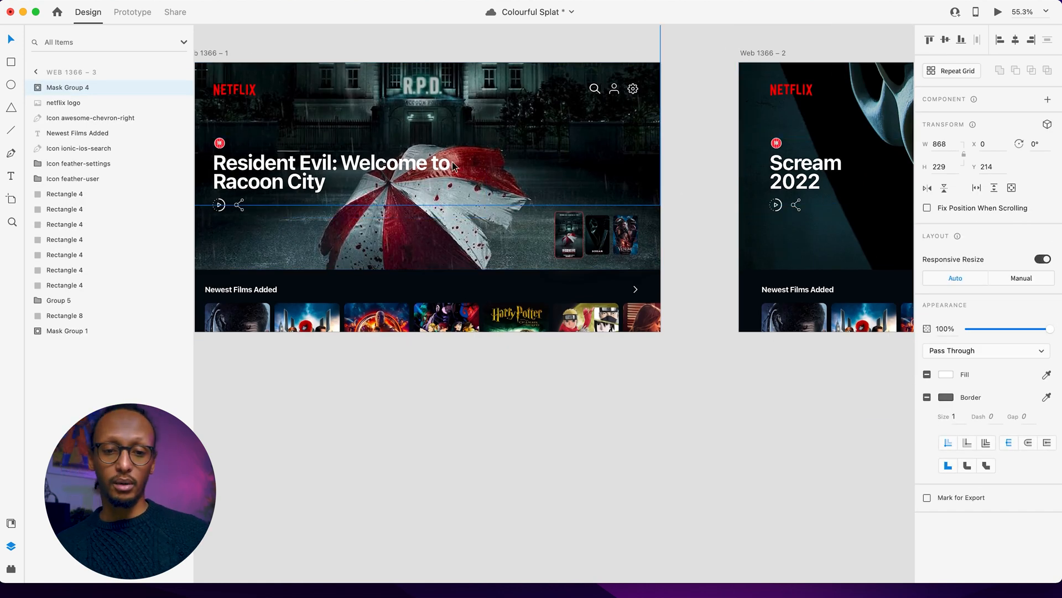
double_click(418, 166)
drag(486, 178, 283, 179)
key(super+z)
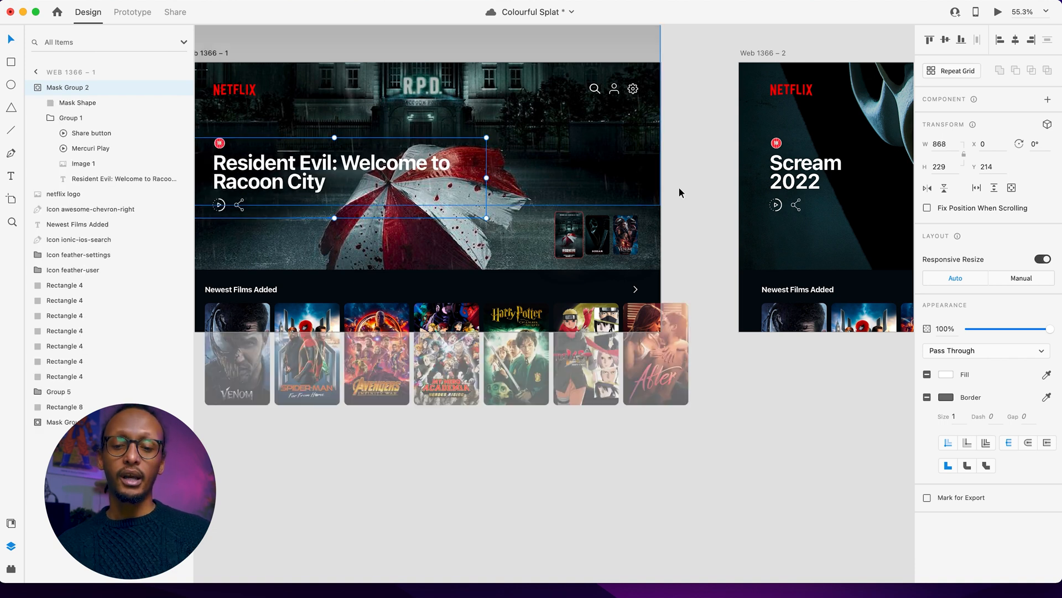
- Copy the masked Scream 2022 title group from Web 1366 – 2 and paste it onto Web 1366 – 1
click(810, 198)
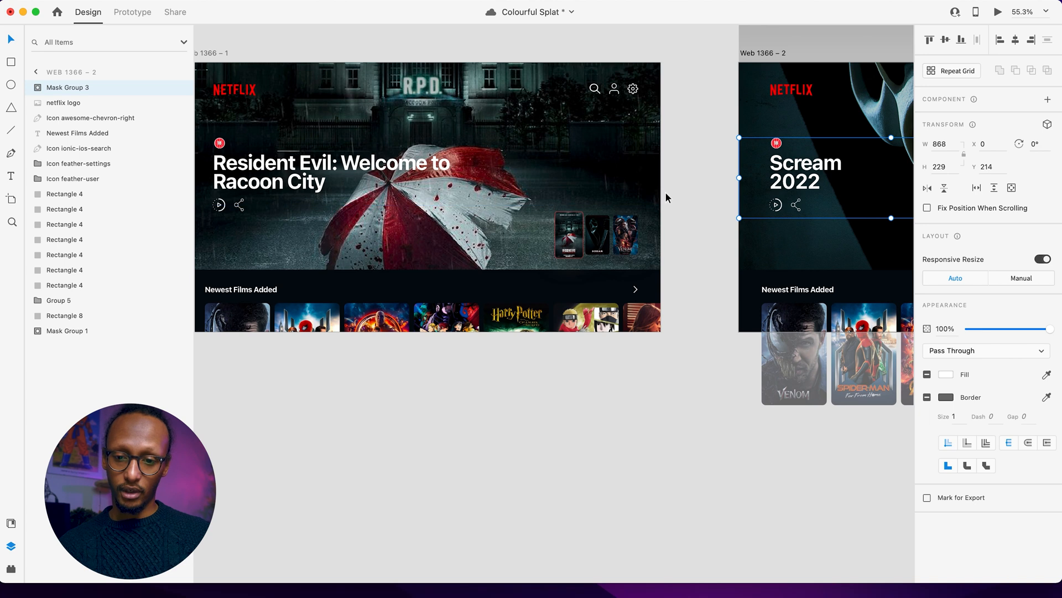
scroll(714, 199, right, 5)
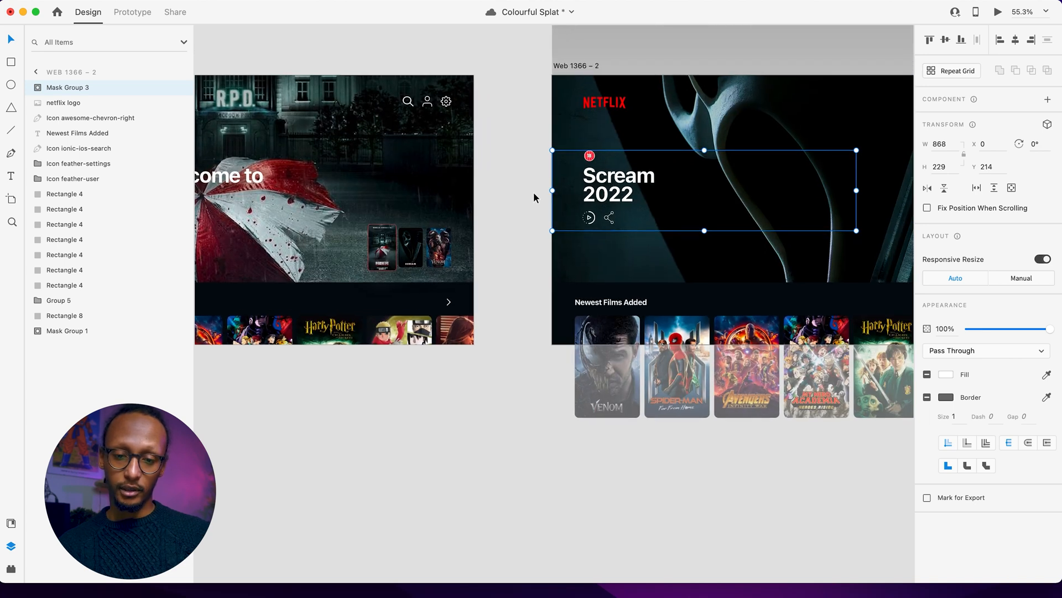
scroll(534, 191, left, 8)
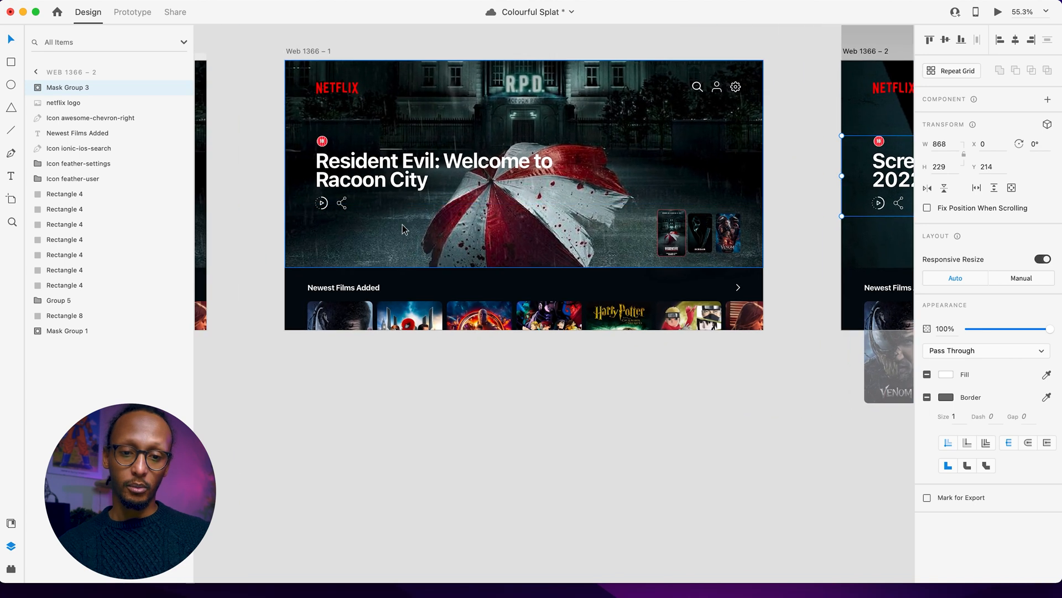
click(403, 224)
key(super+v)
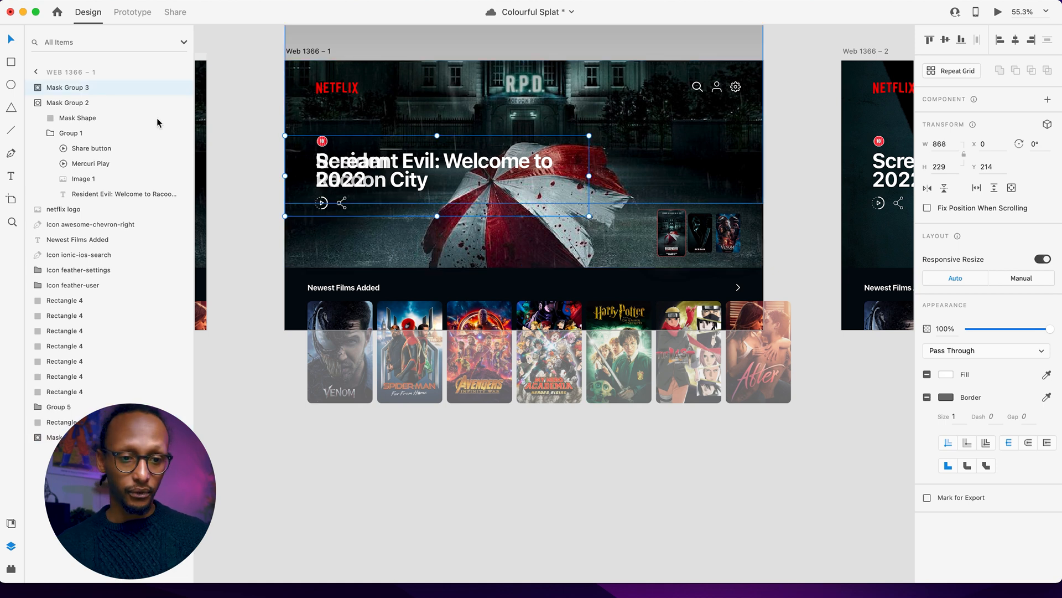
- Narrow the Mask Shape of the pasted Scream title group on Web 1366 – 1 to a width of 21 so it hides the text
click(40, 89)
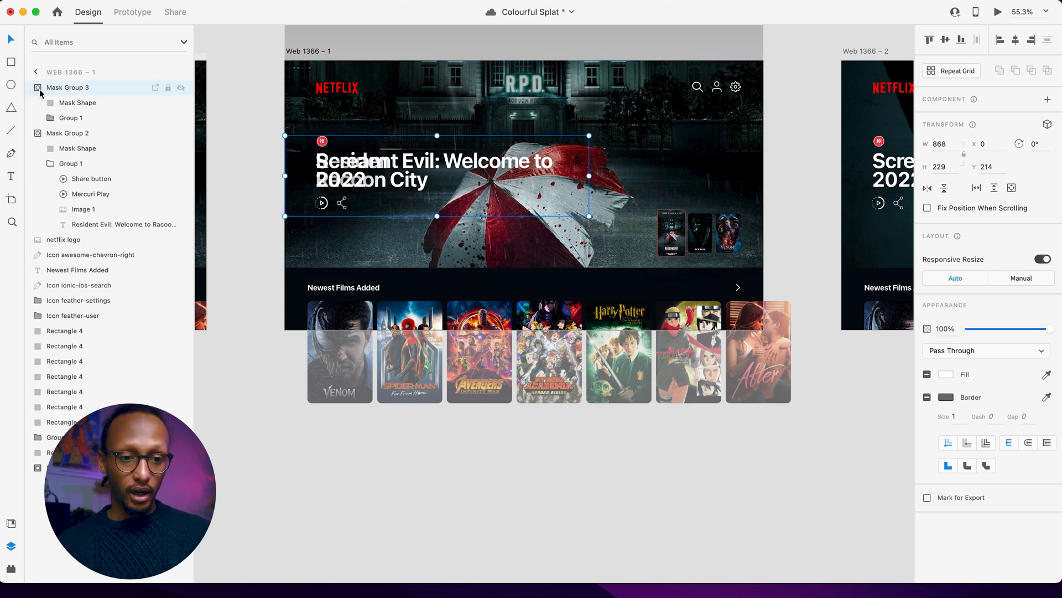
click(59, 104)
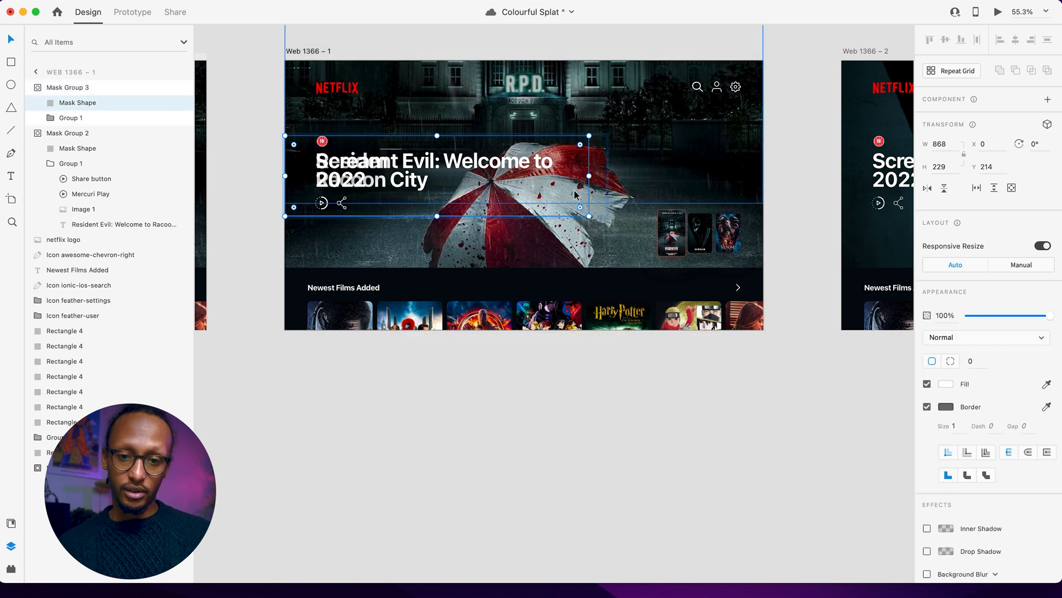
drag(373, 176, 305, 175)
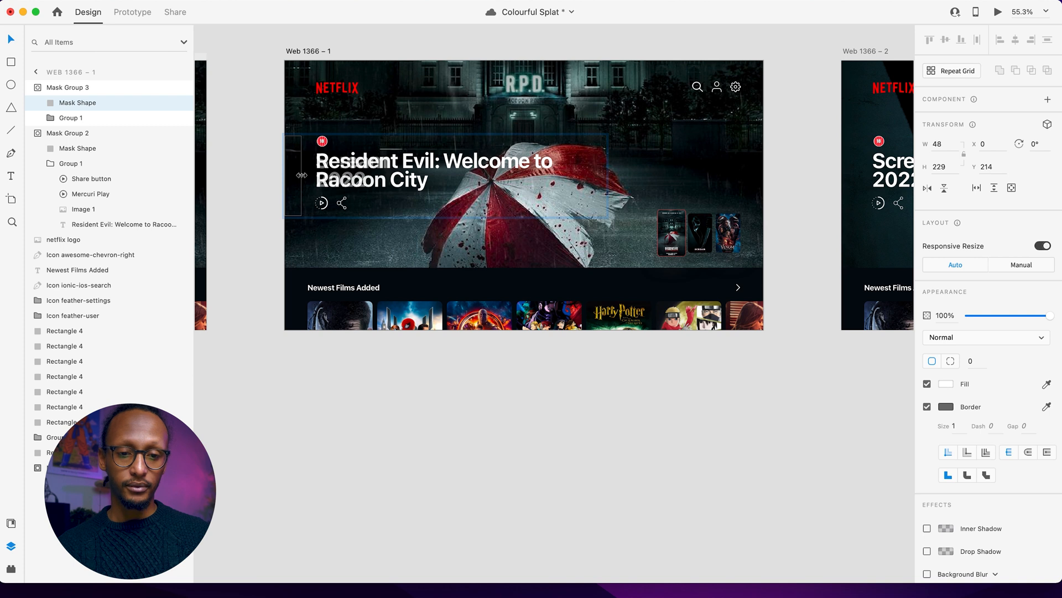
drag(301, 175, 292, 178)
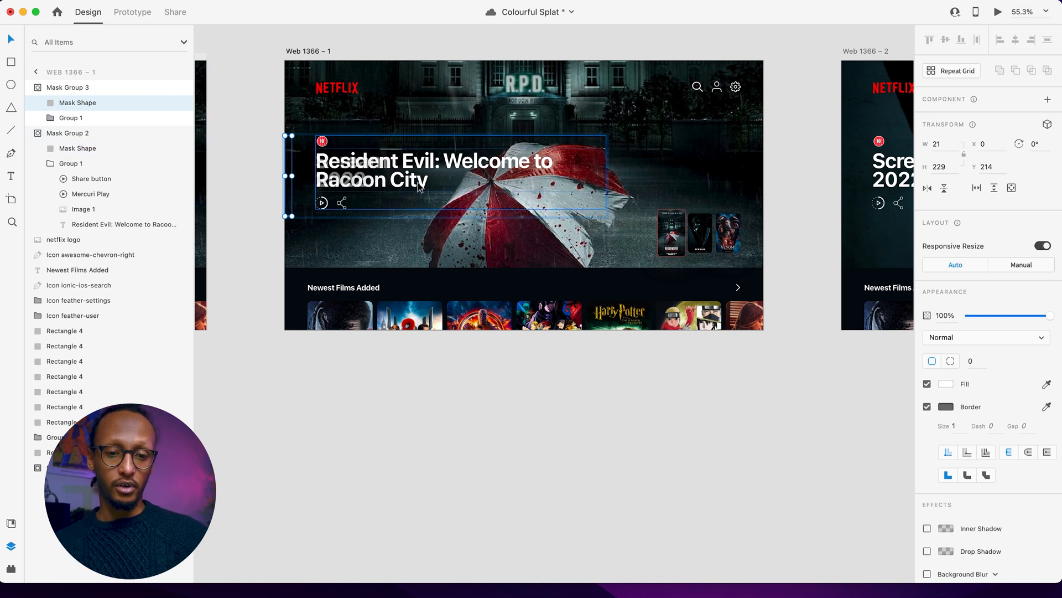
- Copy the masked Venom title group from Web 1366 – 3 onto Web 1366 – 1 and expand its layers
click(244, 202)
scroll(498, 195, right, 10)
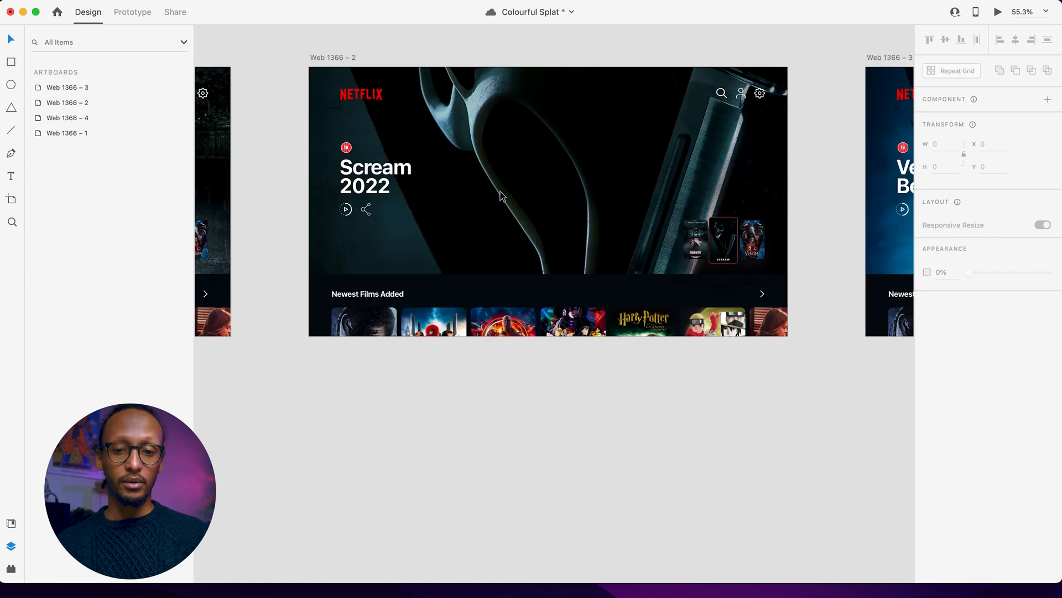
click(714, 196)
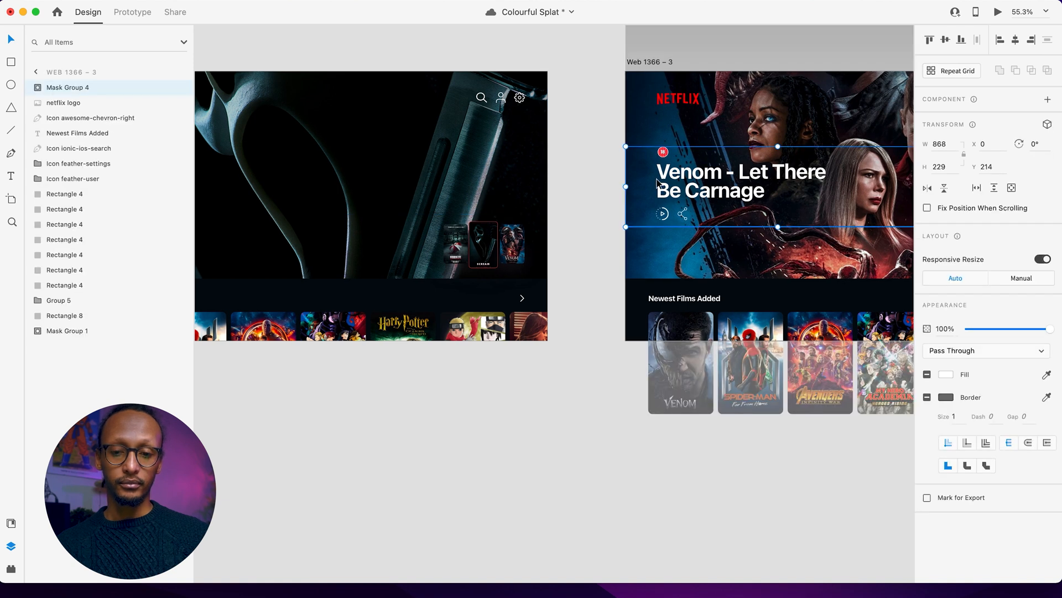
scroll(657, 178, left, 10)
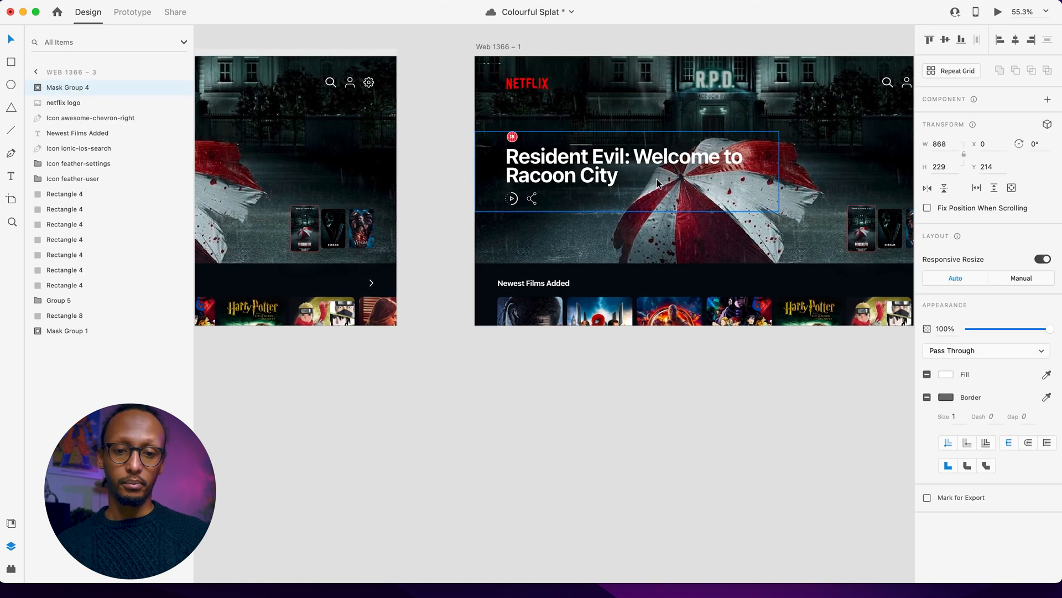
click(486, 264)
key(ctrl+v)
click(38, 89)
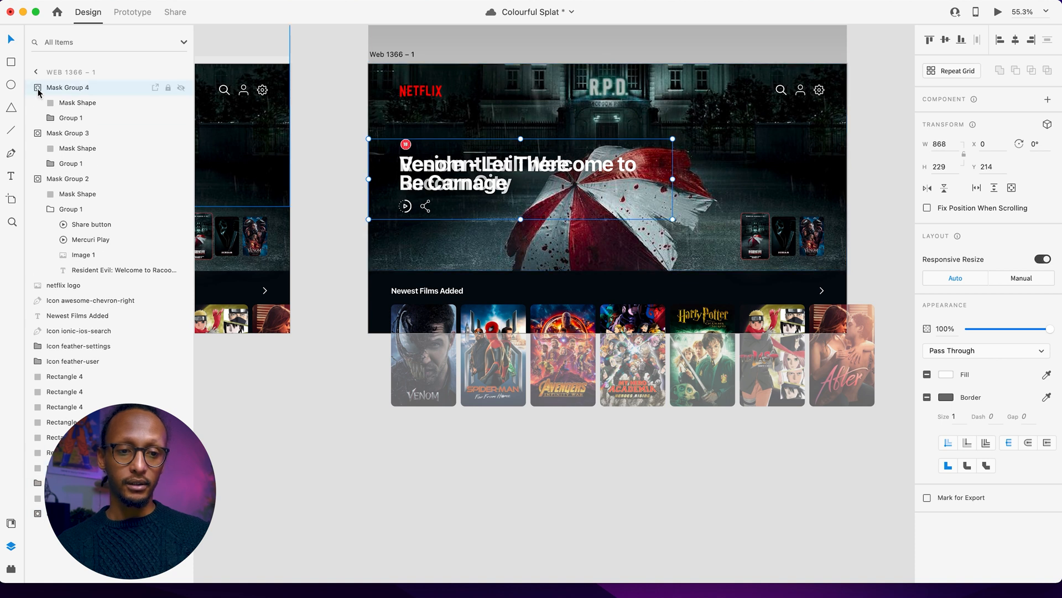
- Narrow the Mask Shape of the pasted Venom title group on Web 1366 – 1 to a width of 34
click(73, 108)
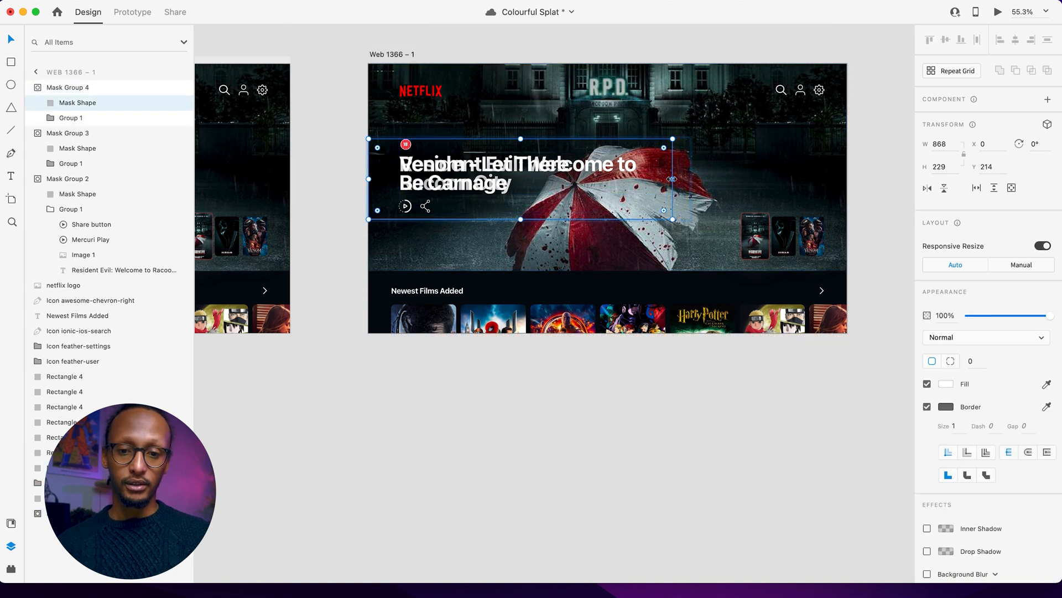
drag(672, 179, 389, 178)
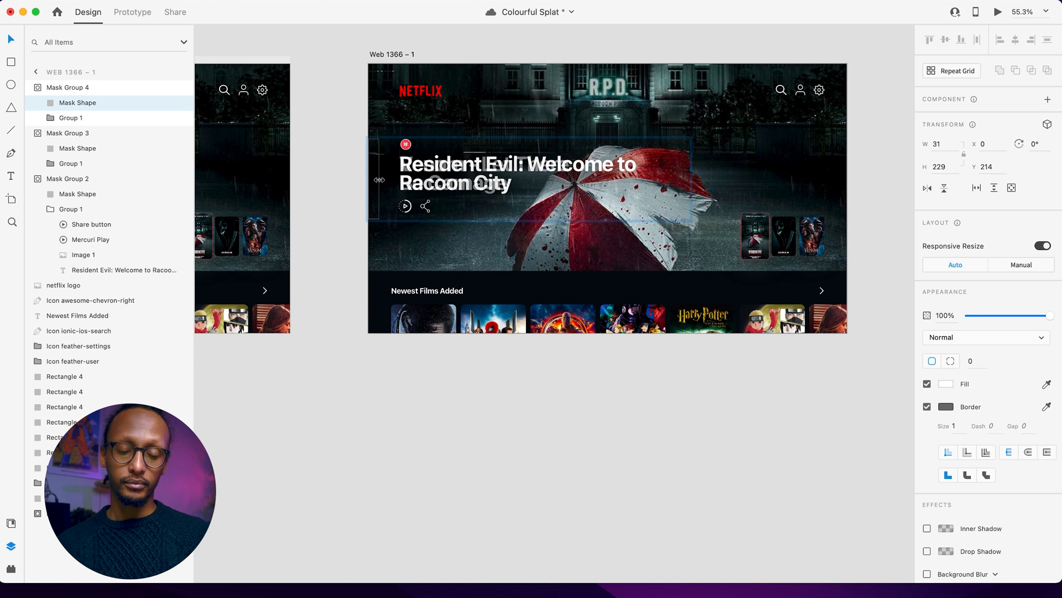
click(293, 163)
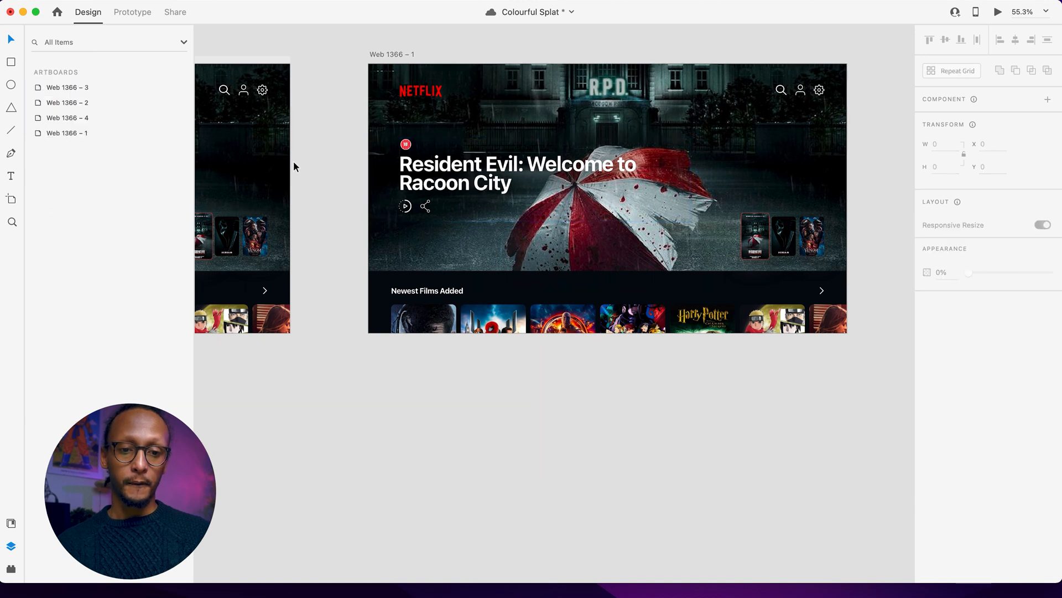
- Copy the narrowed Venom mask group from Web 1366 – 1 and paste it onto Web 1366 – 2
click(380, 173)
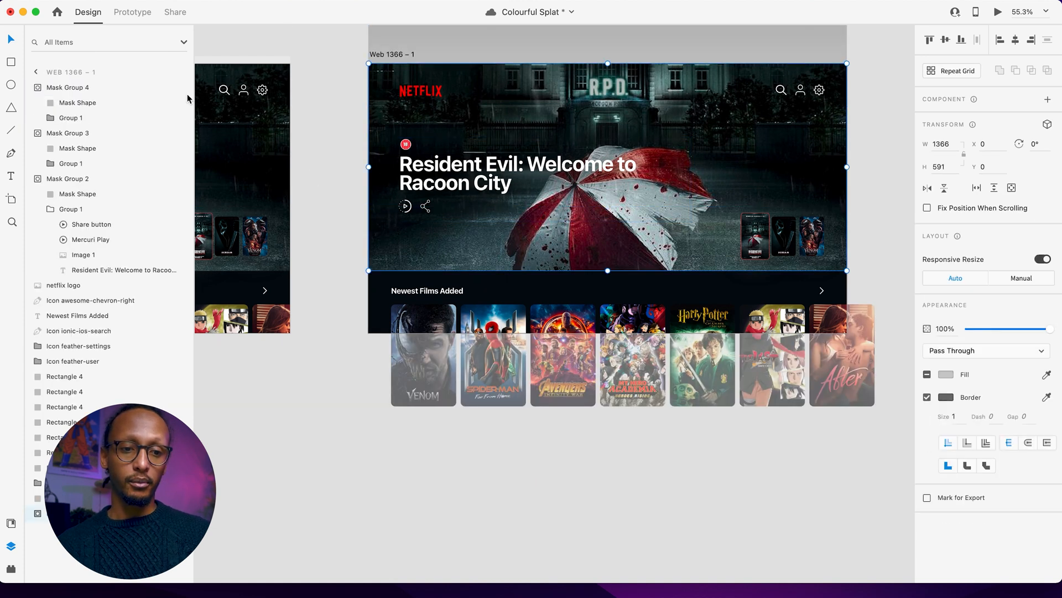
click(50, 88)
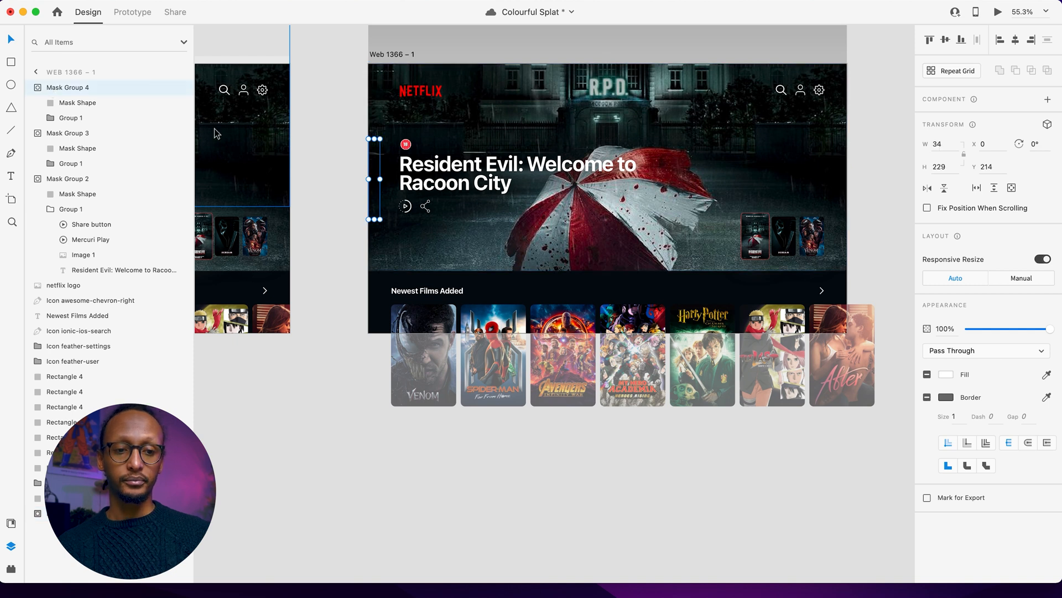
scroll(467, 173, right, 10)
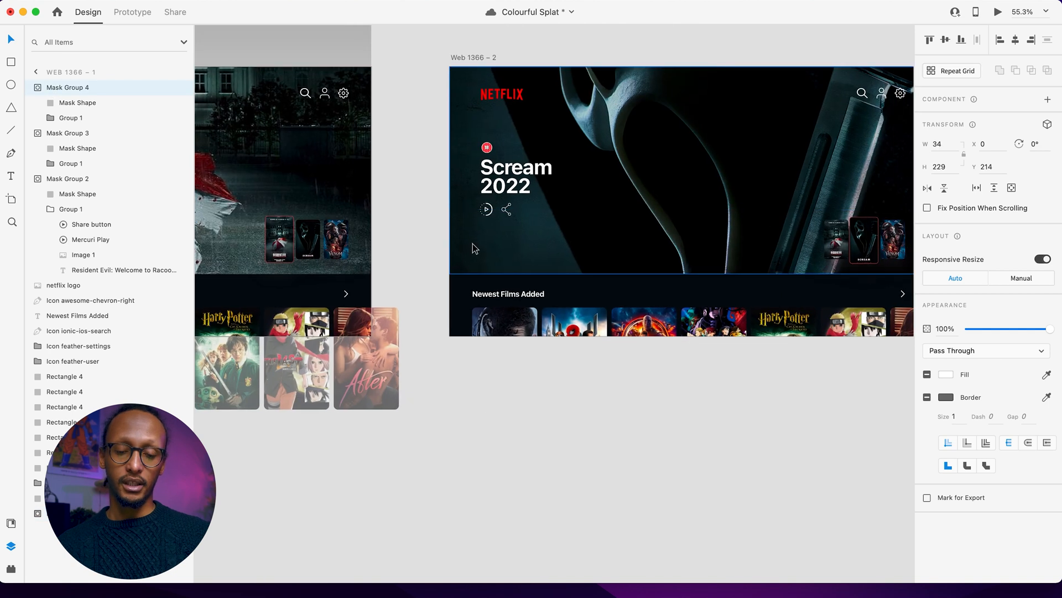
click(473, 244)
key(super+v)
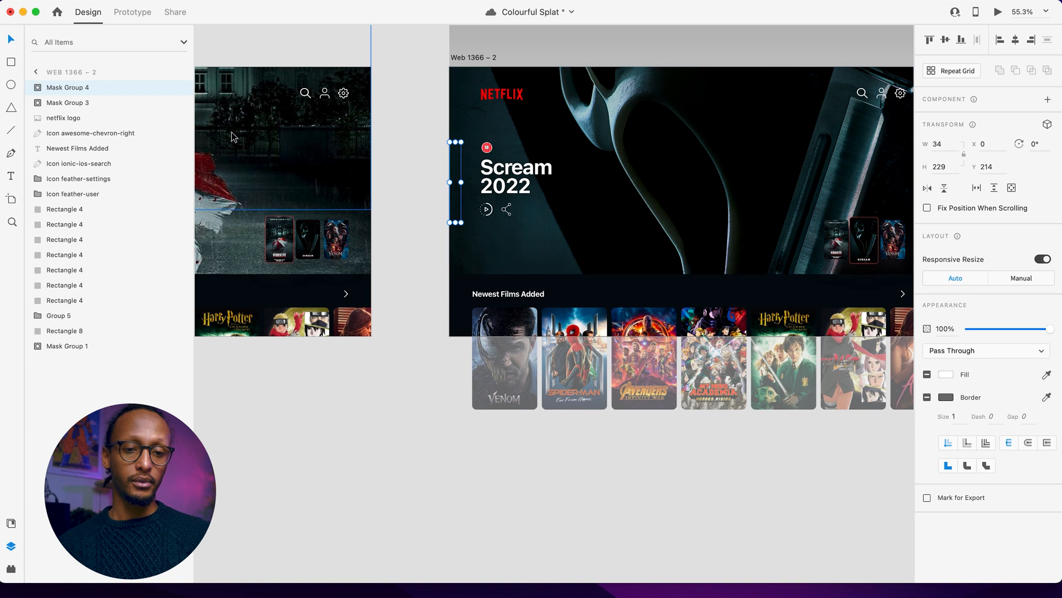
- Copy the narrowed Scream mask group from Web 1366 – 1 and paste it onto Web 1366 – 3
scroll(232, 131, left, 12)
click(381, 246)
key(super+v)
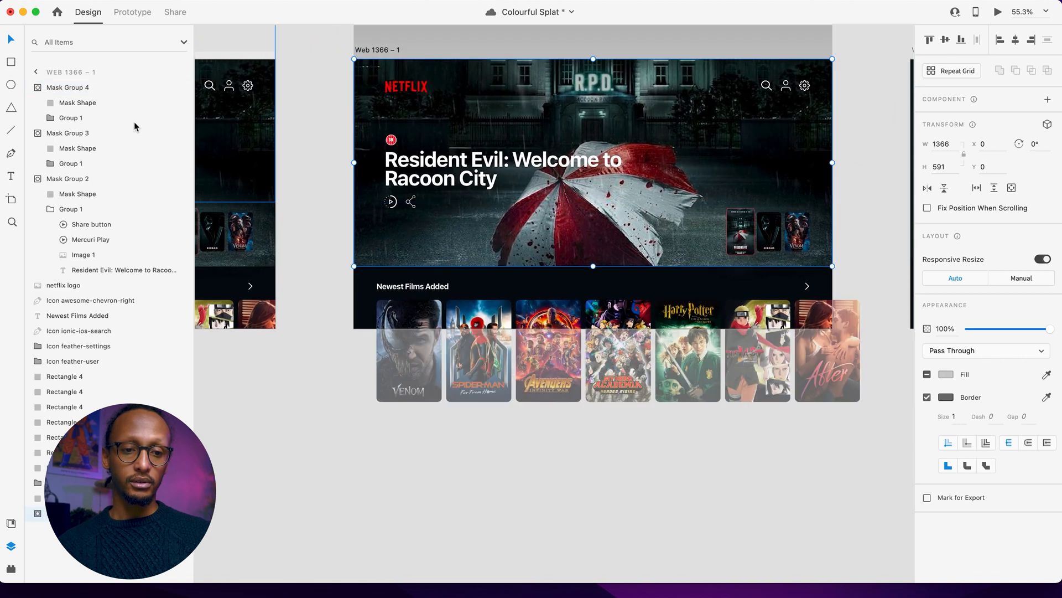
click(58, 137)
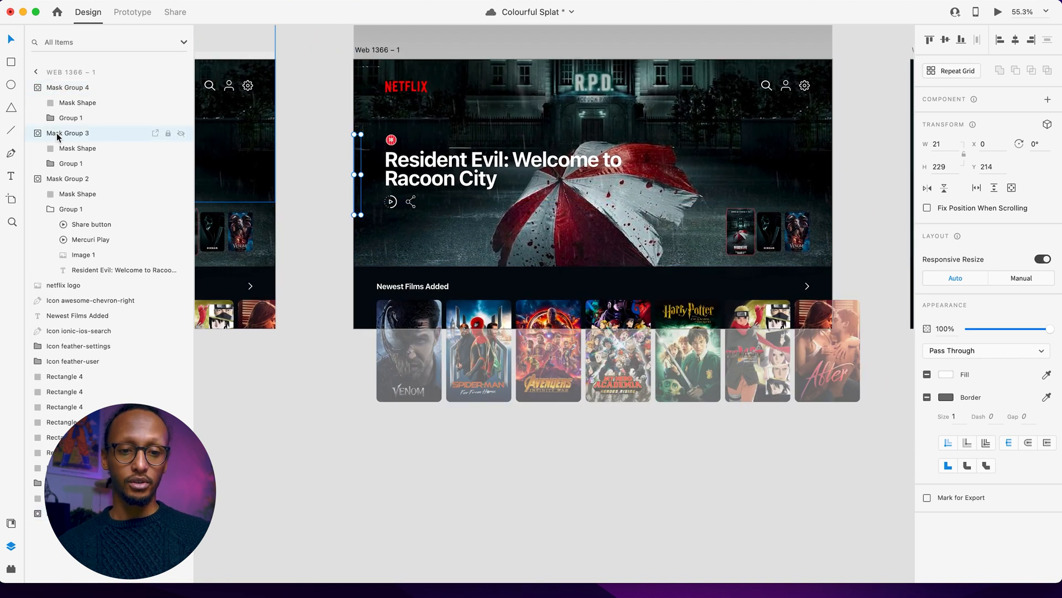
scroll(508, 181, right, 20)
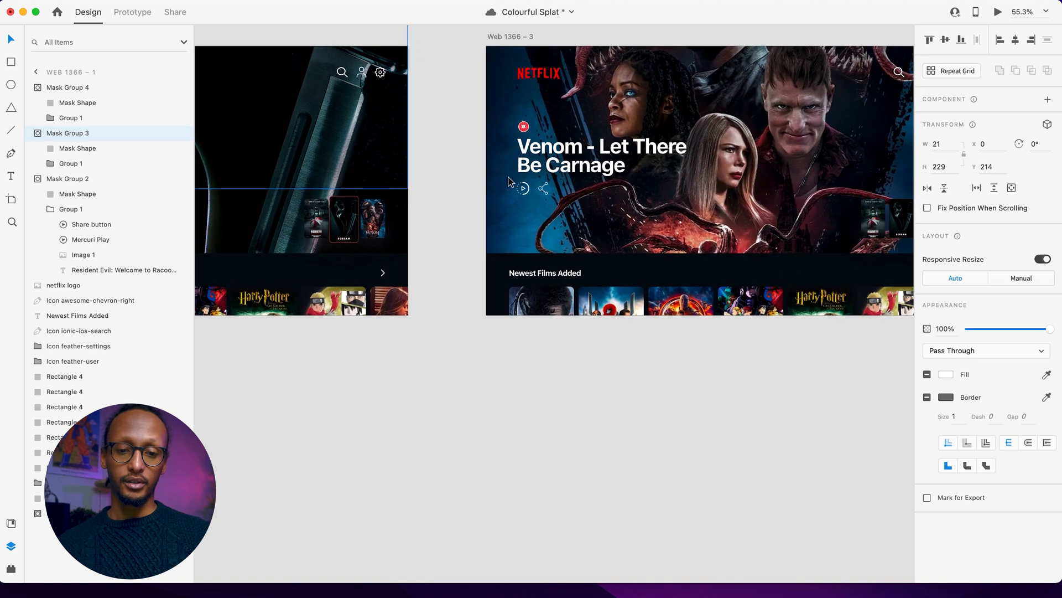
click(504, 223)
key(super+v)
- Copy the masked Resident Evil title group from Web 1366 – 1 and paste it onto Web 1366 – 2
scroll(504, 224, left, 17)
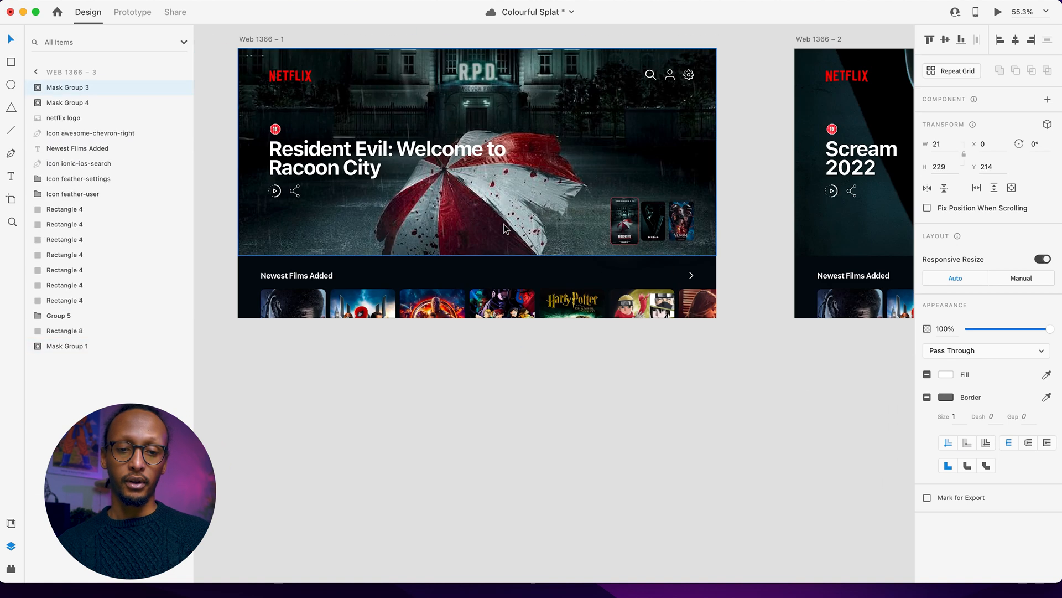
scroll(503, 223, right, 3)
scroll(476, 194, left, 3)
click(452, 161)
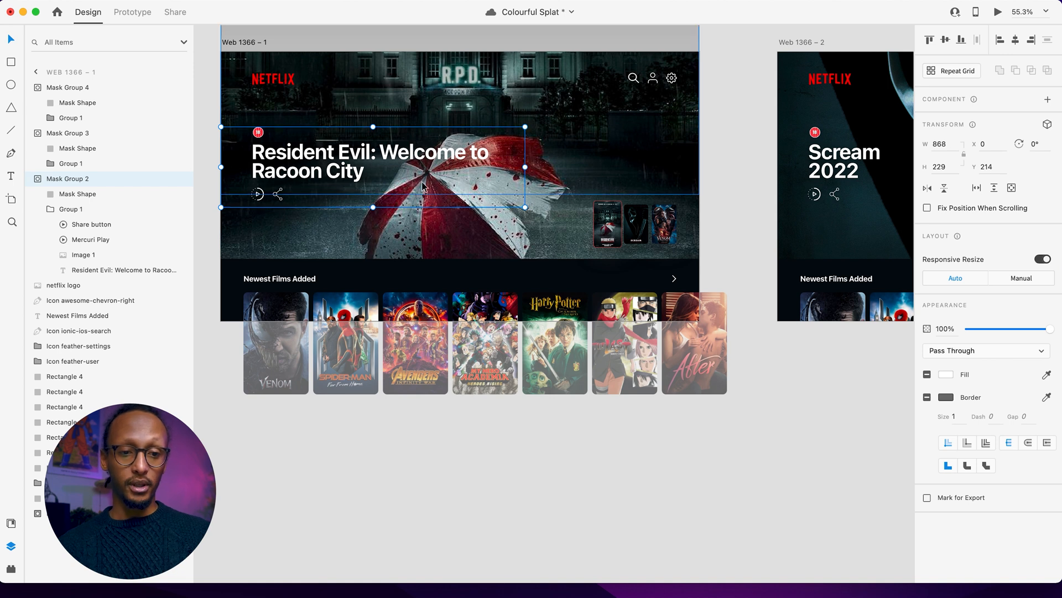
scroll(520, 251, right, 5)
scroll(520, 252, right, 10)
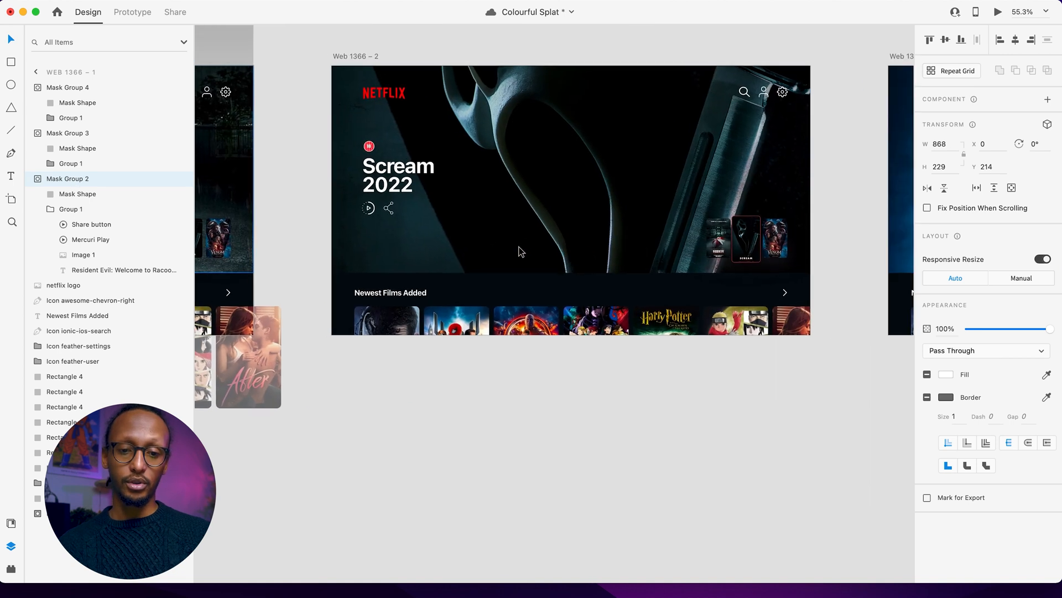
click(397, 270)
key(super+v)
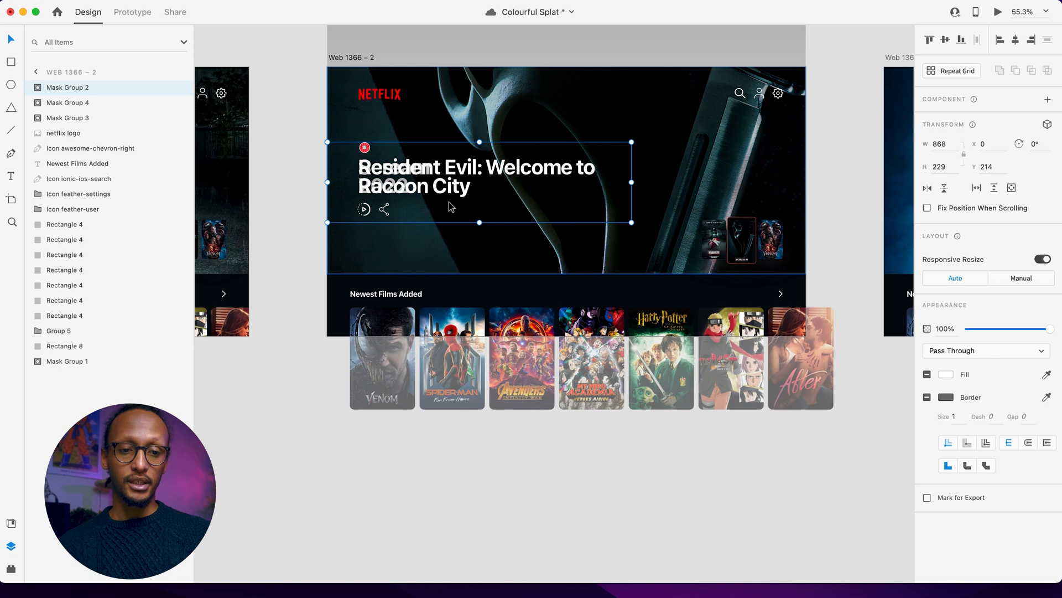
- Narrow the Mask Shape of the pasted Resident Evil title group on Web 1366 – 2 to a width of 39
click(35, 90)
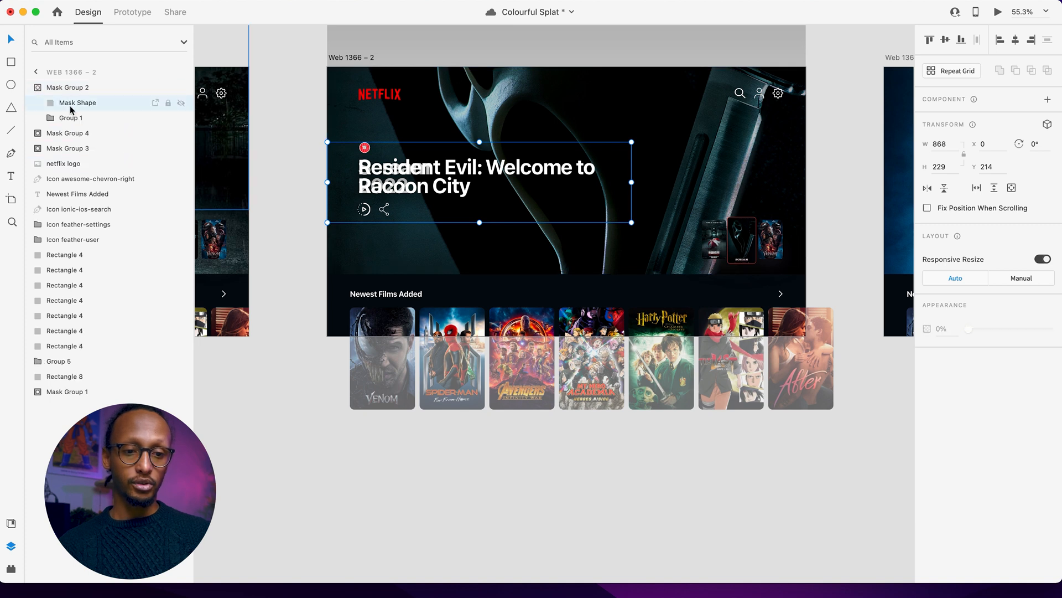
click(71, 108)
drag(632, 182, 341, 189)
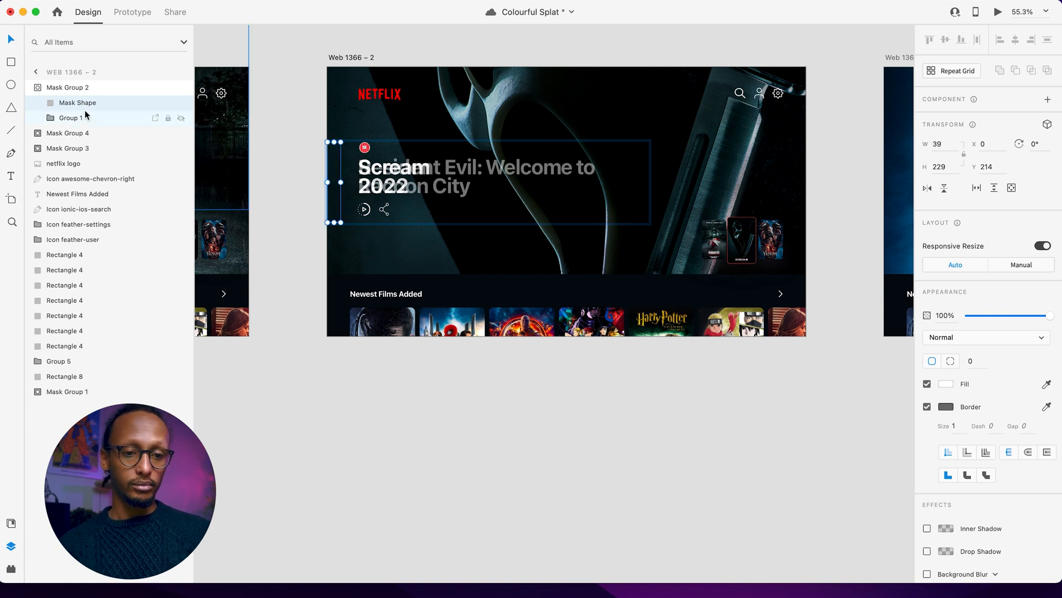
- Try an opacity of 0% on the Resident Evil mask group on Web 1366 – 2 and restore it to 100%
click(74, 134)
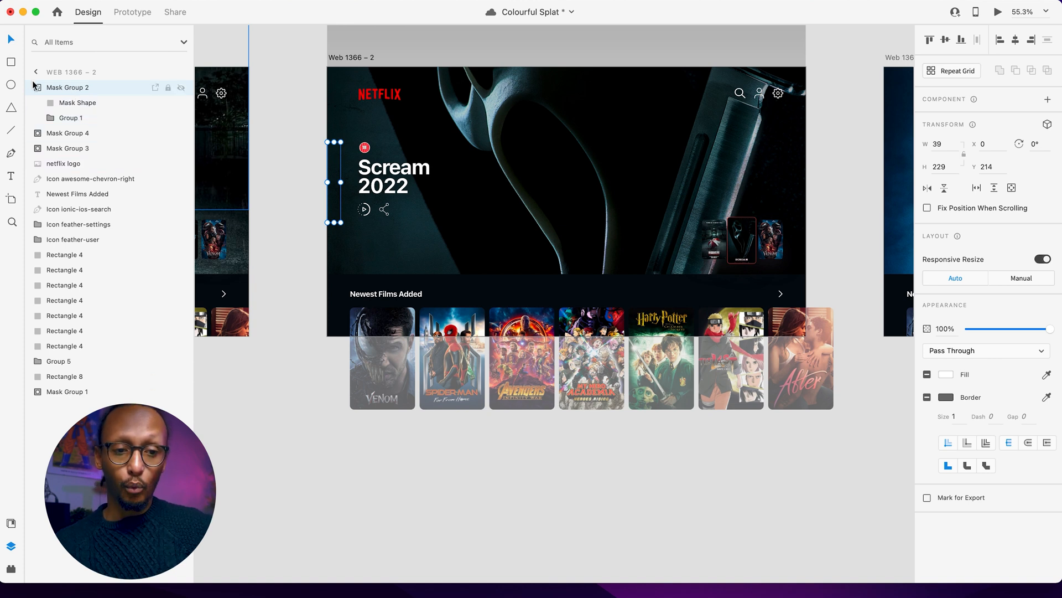
drag(1019, 330, 1020, 335)
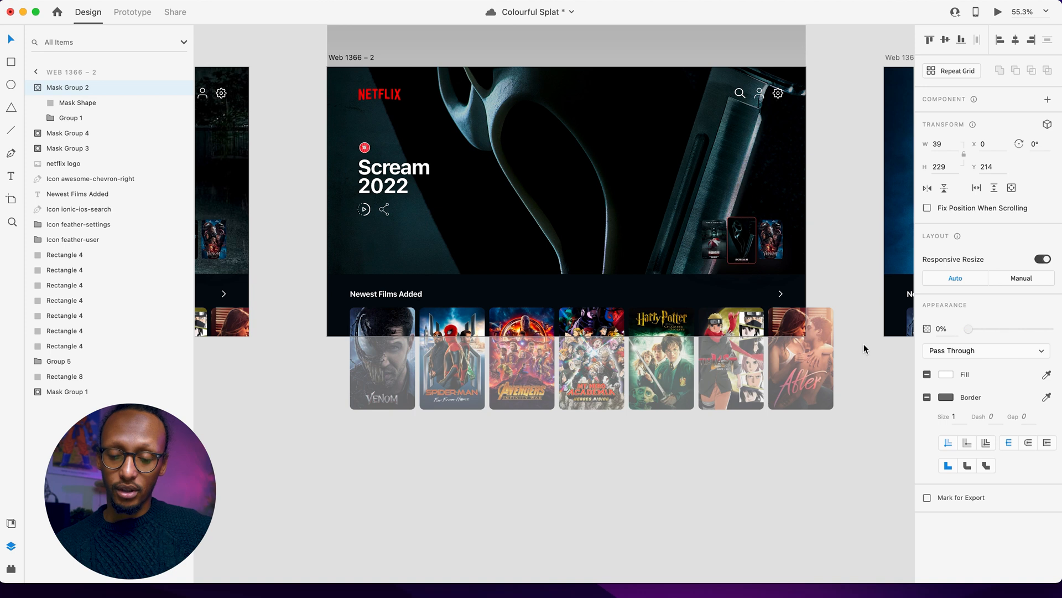
drag(857, 344, 1061, 353)
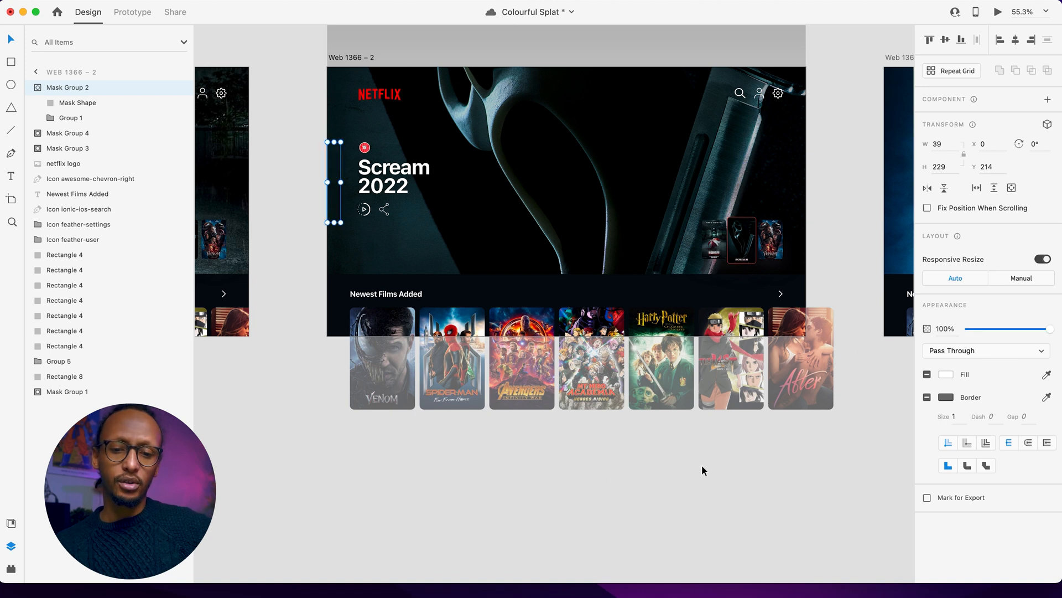
- Copy the narrowed Resident Evil mask group from Web 1366 – 2 to Web 1366 – 3 and deselect everything
scroll(782, 445, right, 5)
scroll(782, 445, left, 3)
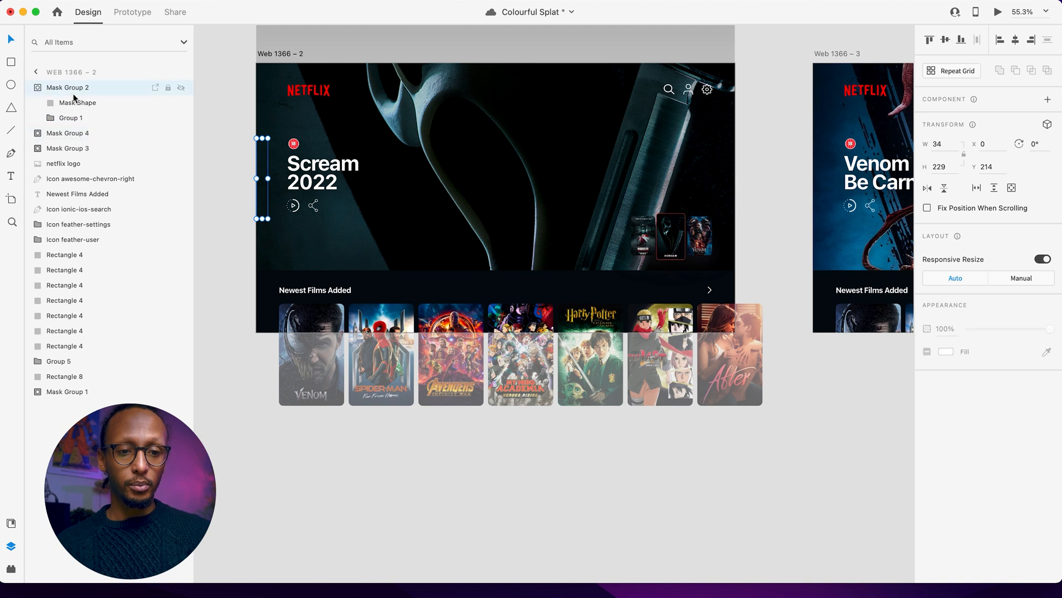
scroll(609, 138, right, 7)
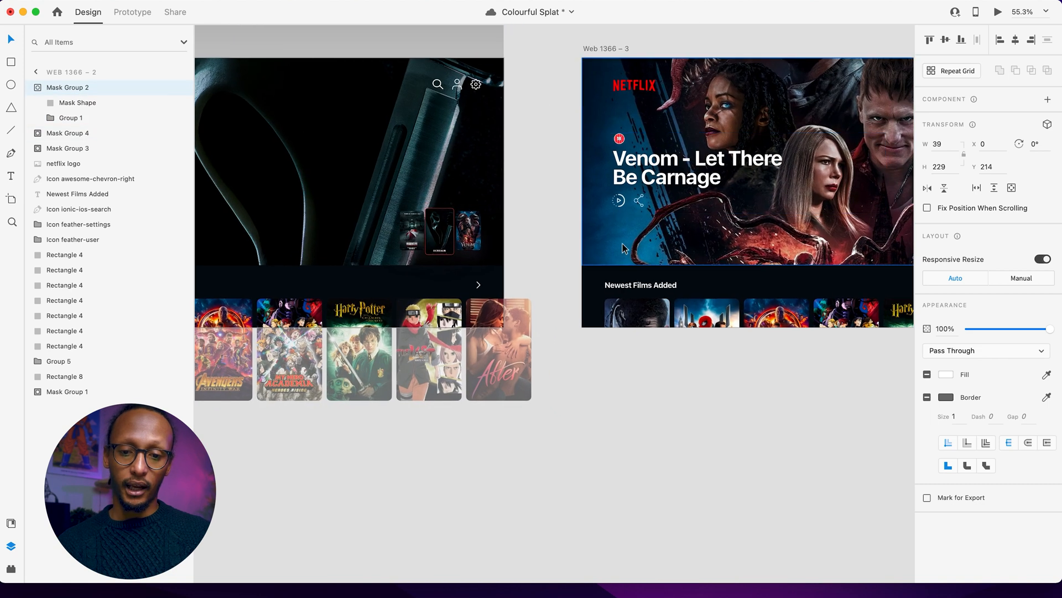
click(621, 255)
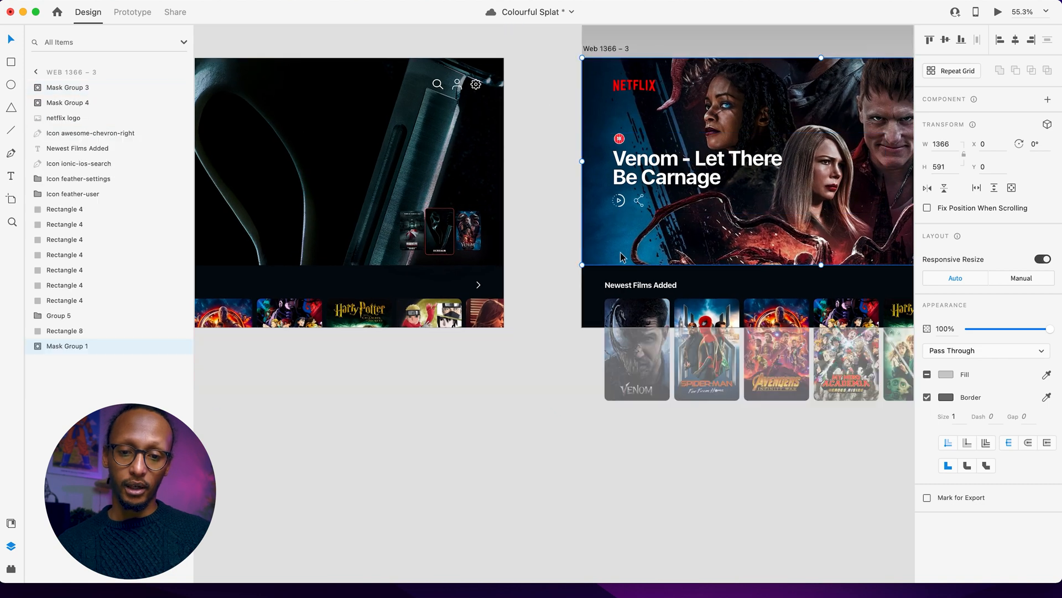
click(527, 252)
- Review the title text on the Resident Evil, Scream and Venom artboards and save the document
scroll(530, 252, left, 7)
scroll(529, 252, left, 20)
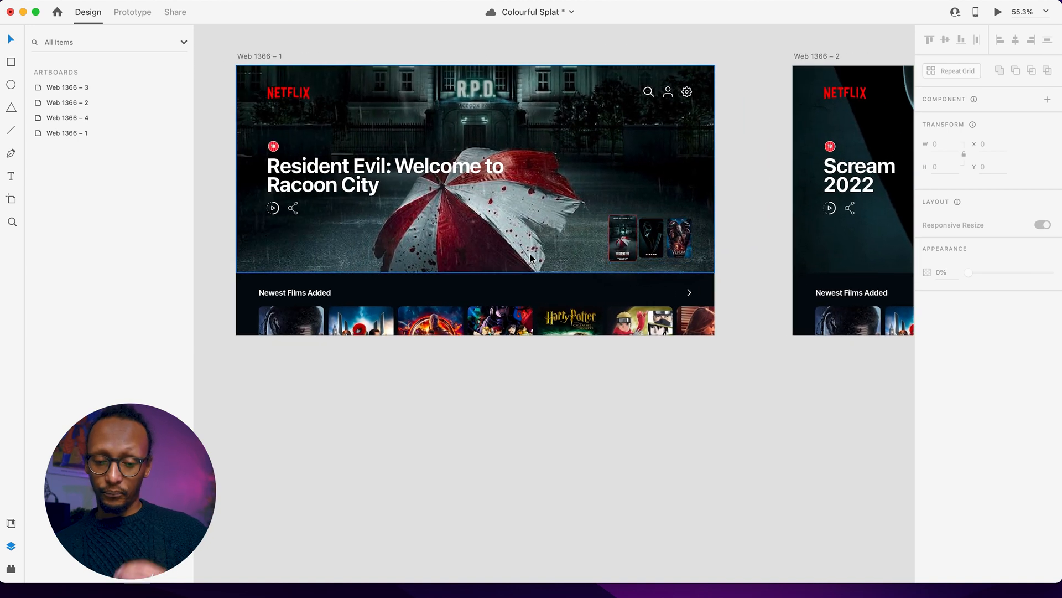
scroll(529, 254, up, 3)
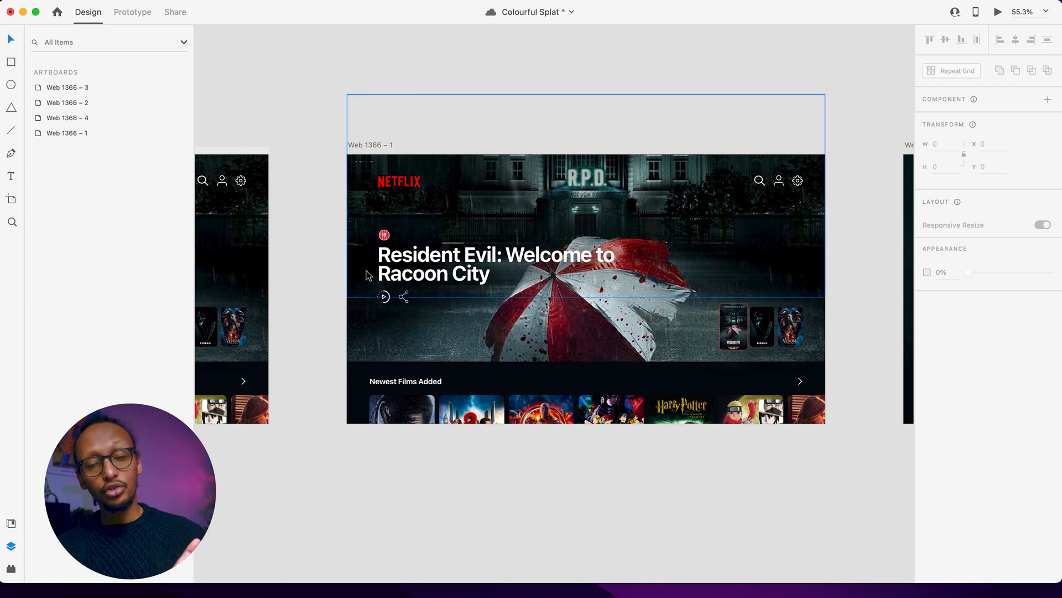
scroll(566, 271, right, 10)
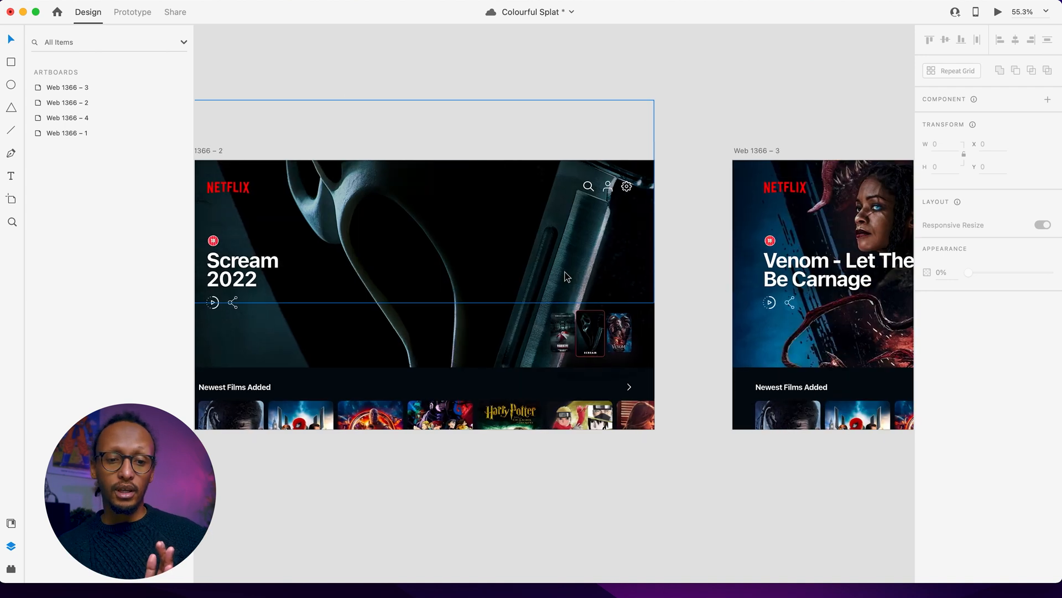
scroll(566, 271, left, 4)
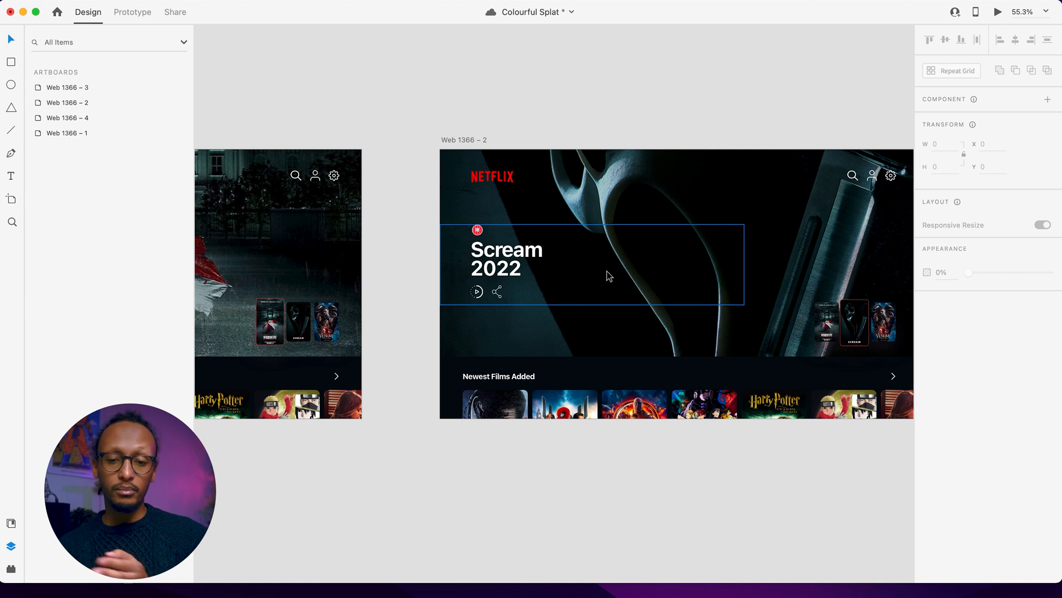
scroll(525, 277, right, 10)
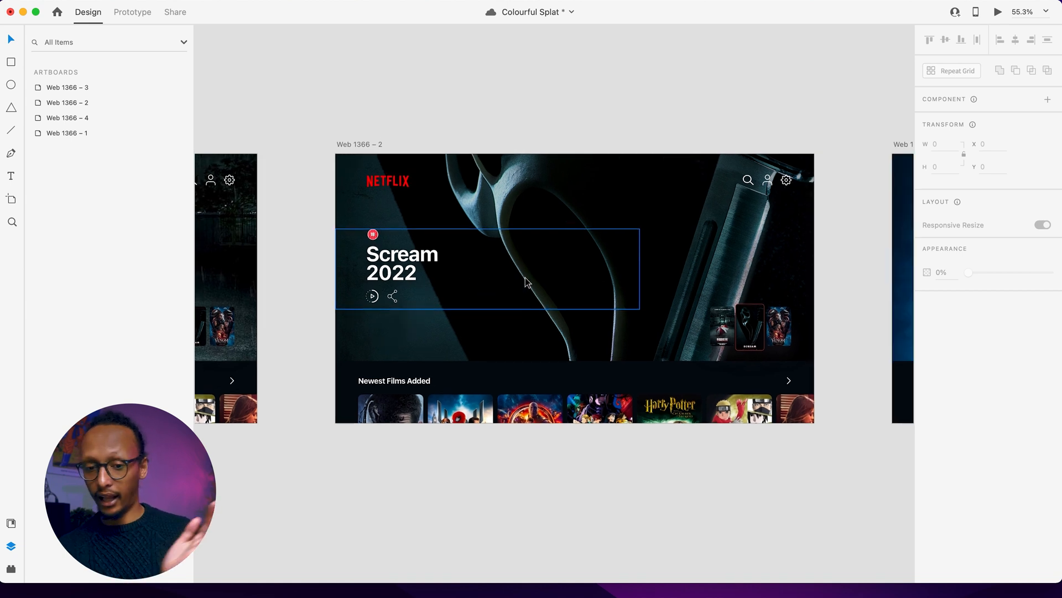
key(super+s)
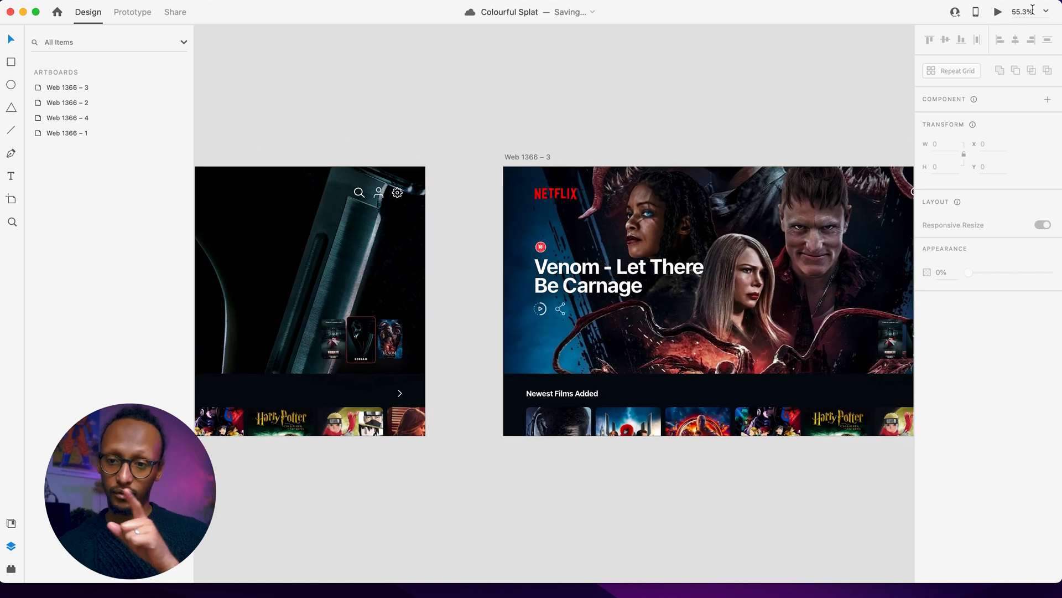
- Preview the prototype and switch between the Resident Evil, Scream and Venom thumbnails to check the title reveal transitions
click(998, 12)
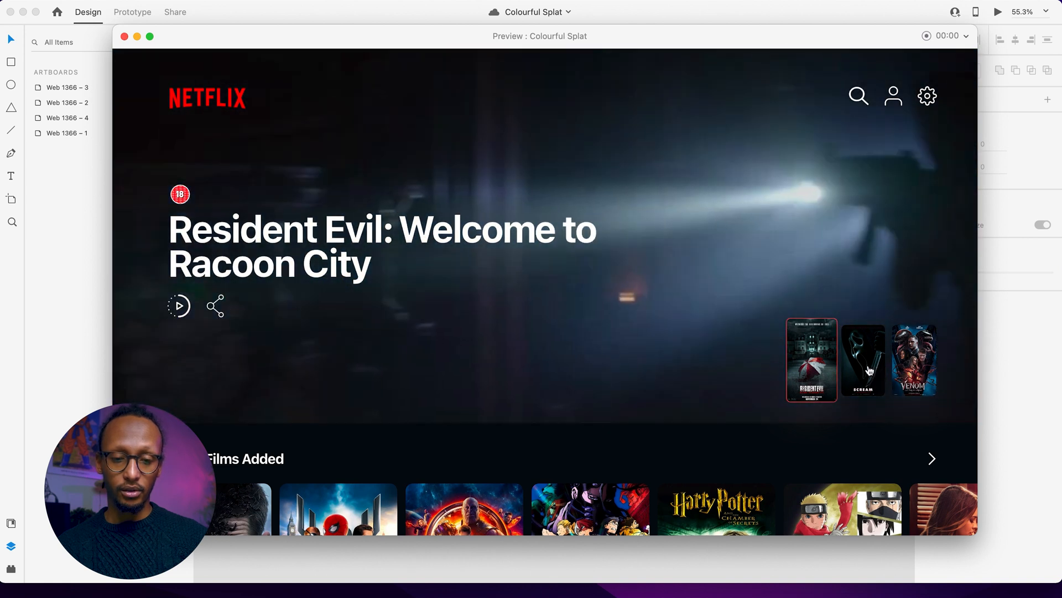
click(871, 370)
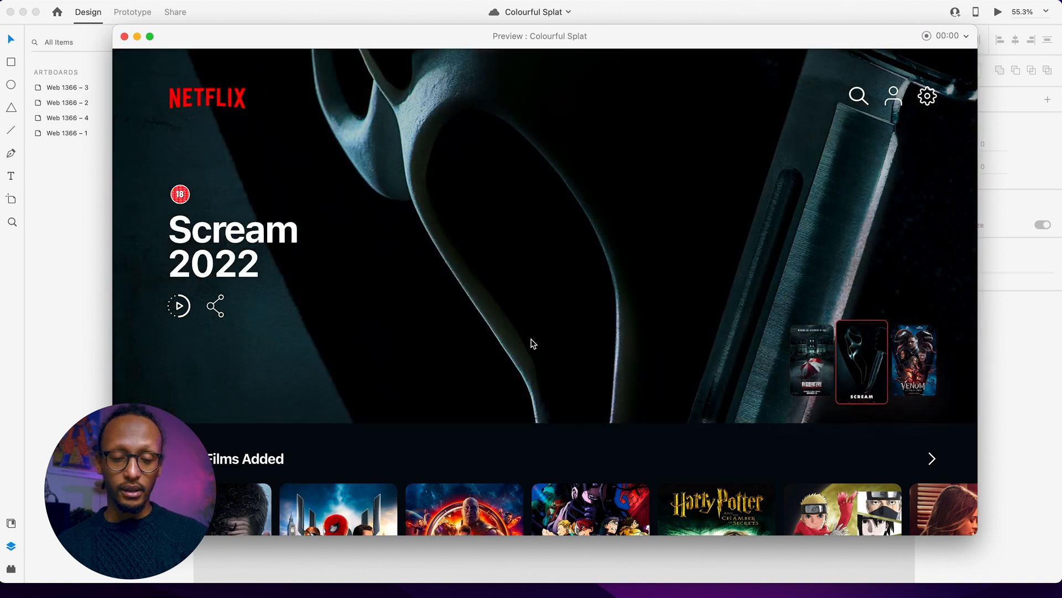
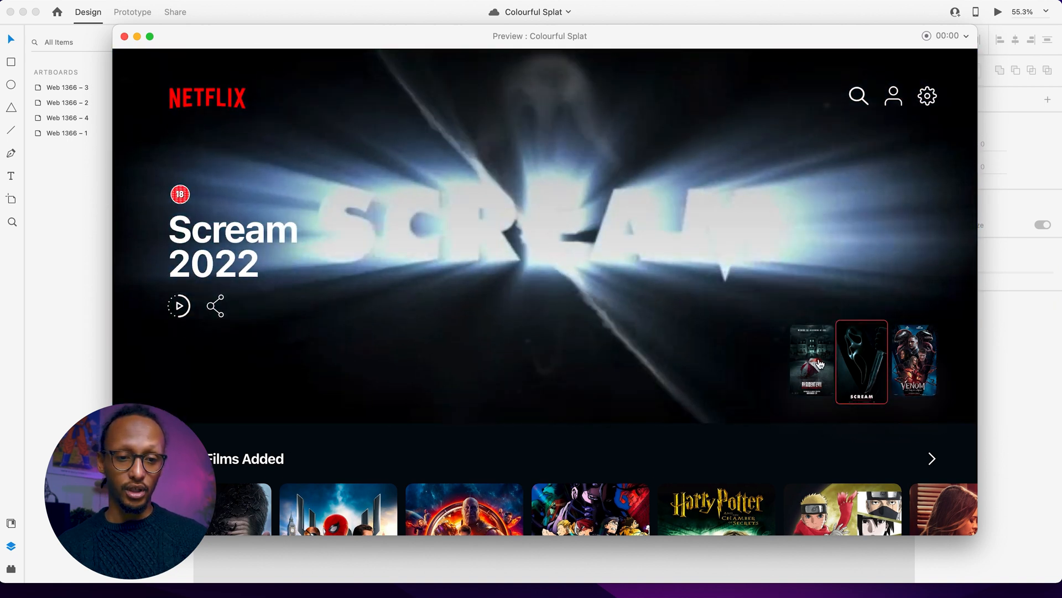
click(820, 362)
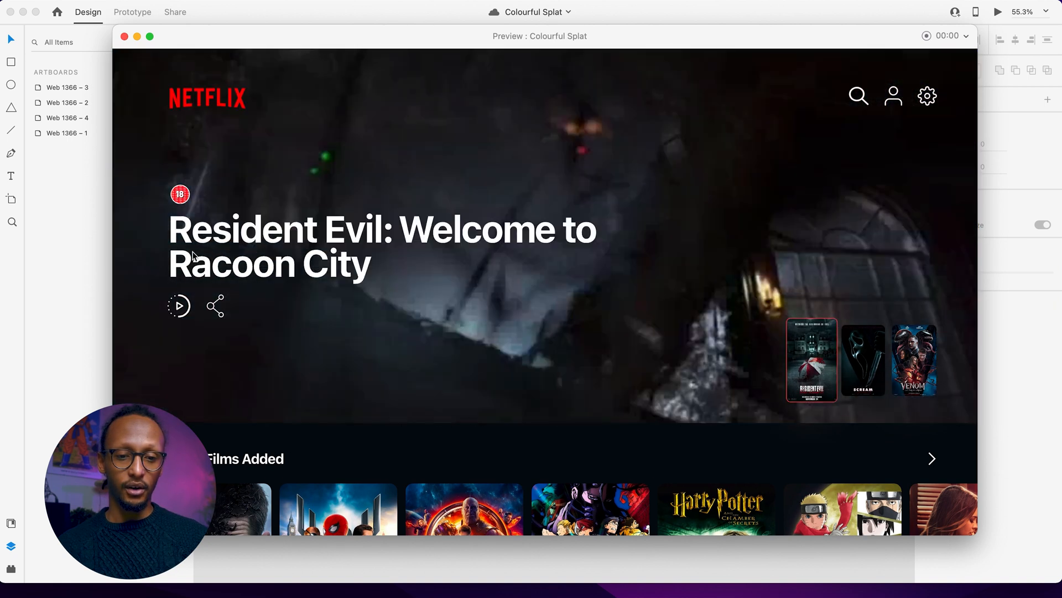
click(916, 376)
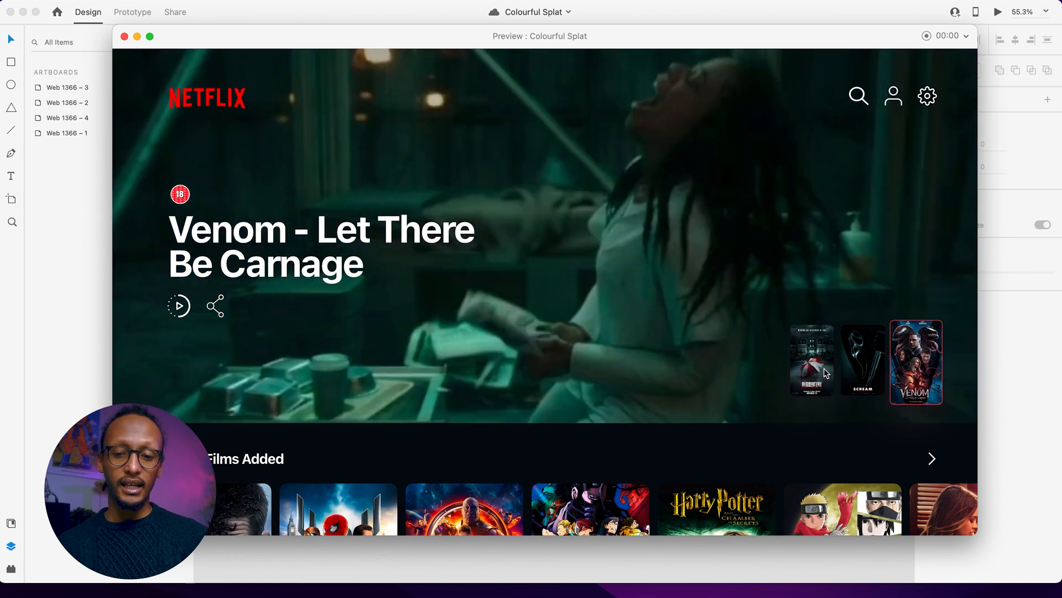
click(825, 367)
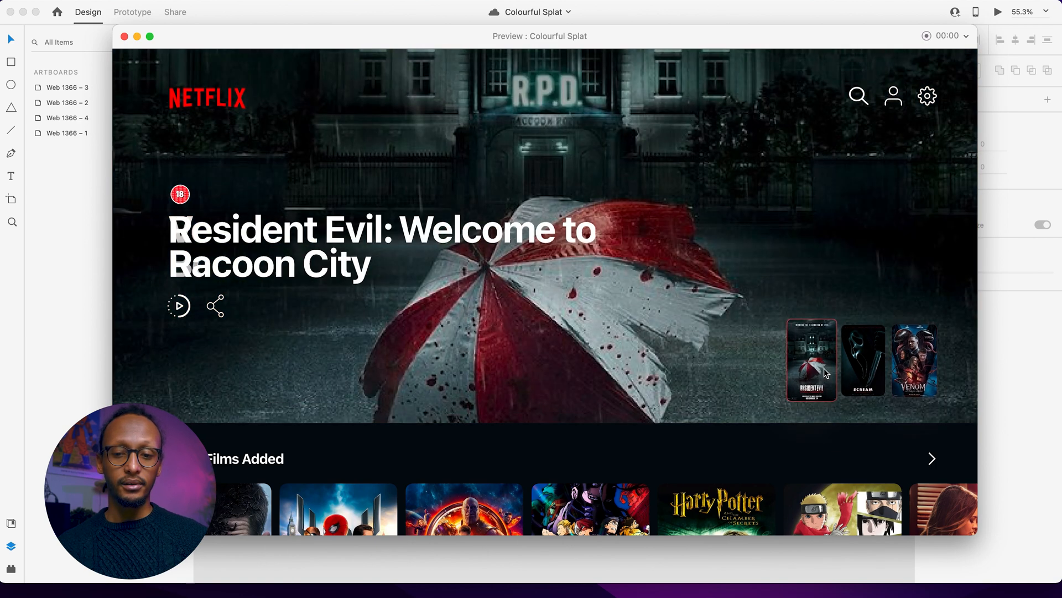
click(877, 380)
click(923, 381)
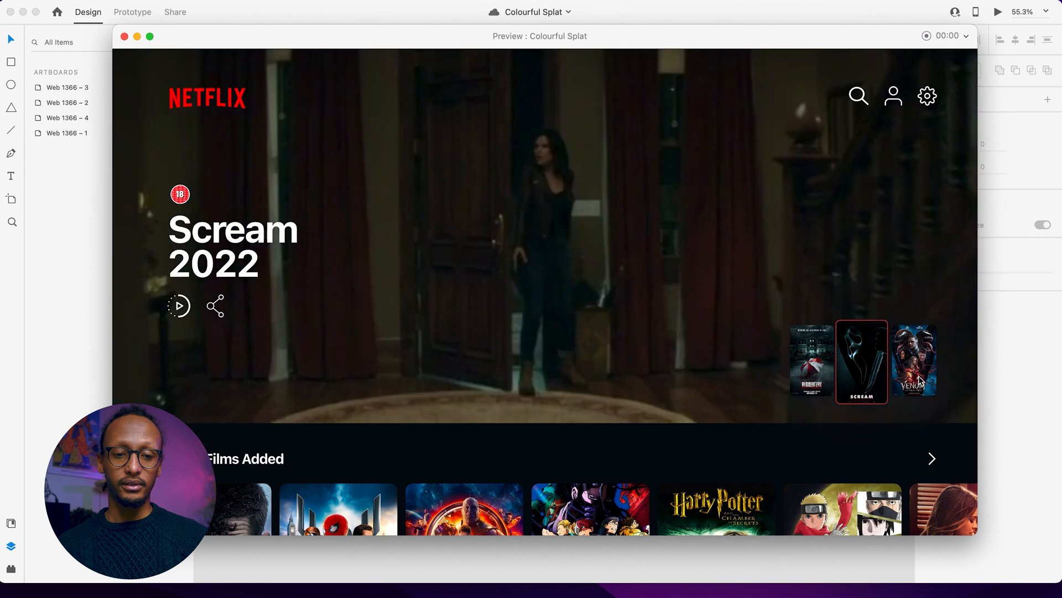
- Replay the Resident Evil, Scream and Venom thumbnail transitions in the running preview and close it
click(804, 372)
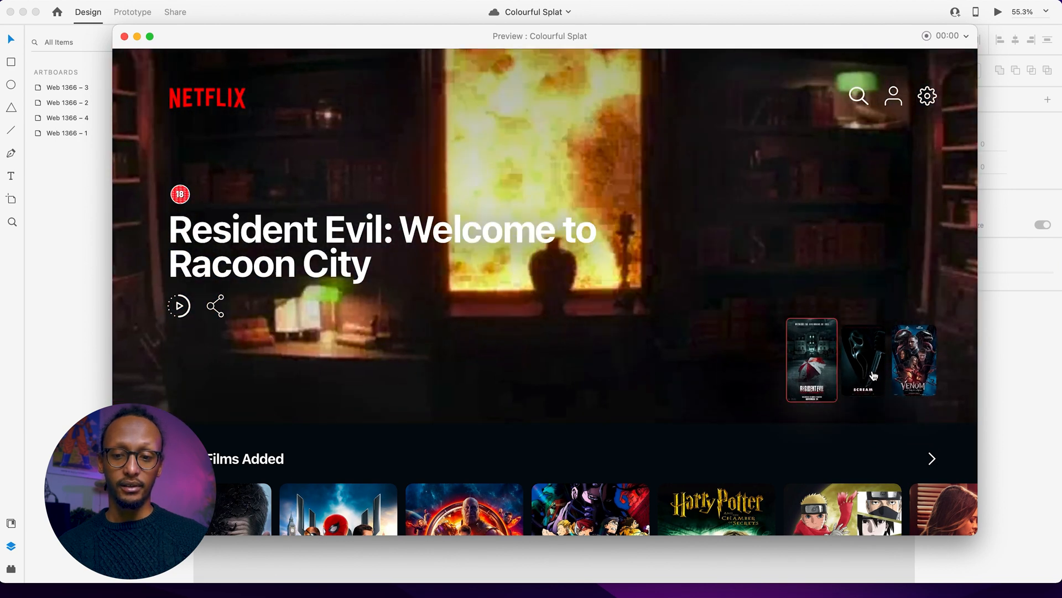
click(873, 375)
click(905, 363)
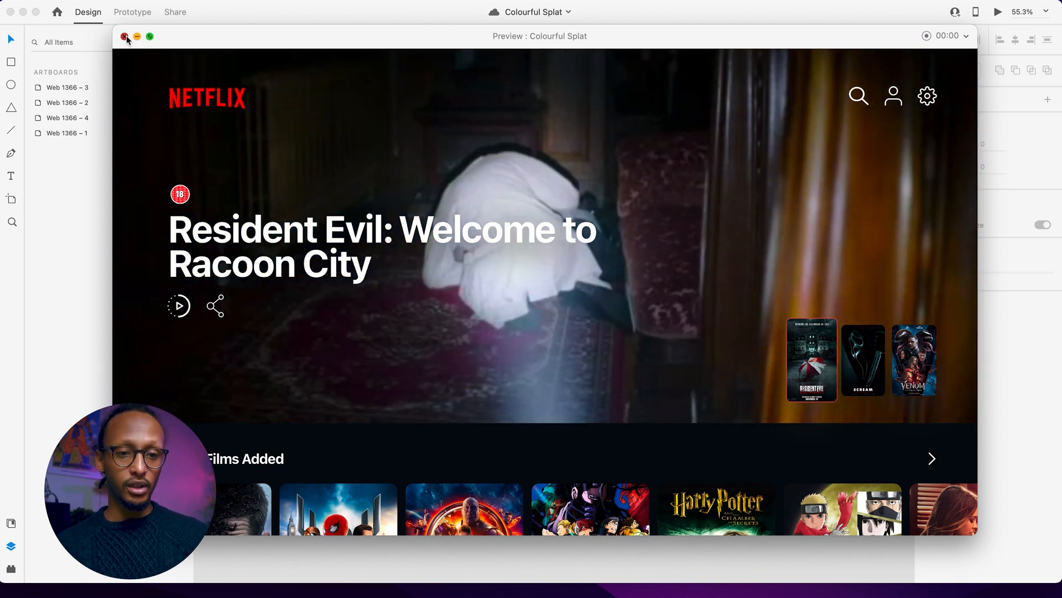
click(125, 36)
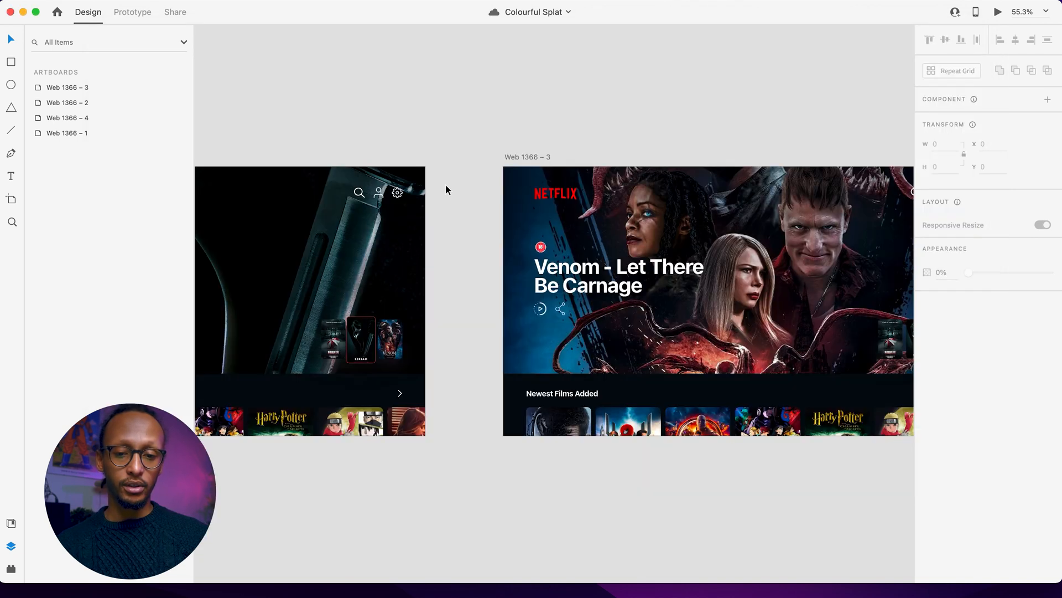
- Set the opacity of the narrowed Mask Group 2 and Mask Group 3 on Web 1366 – 3 to 0%
drag(509, 277, 484, 260)
click(60, 103)
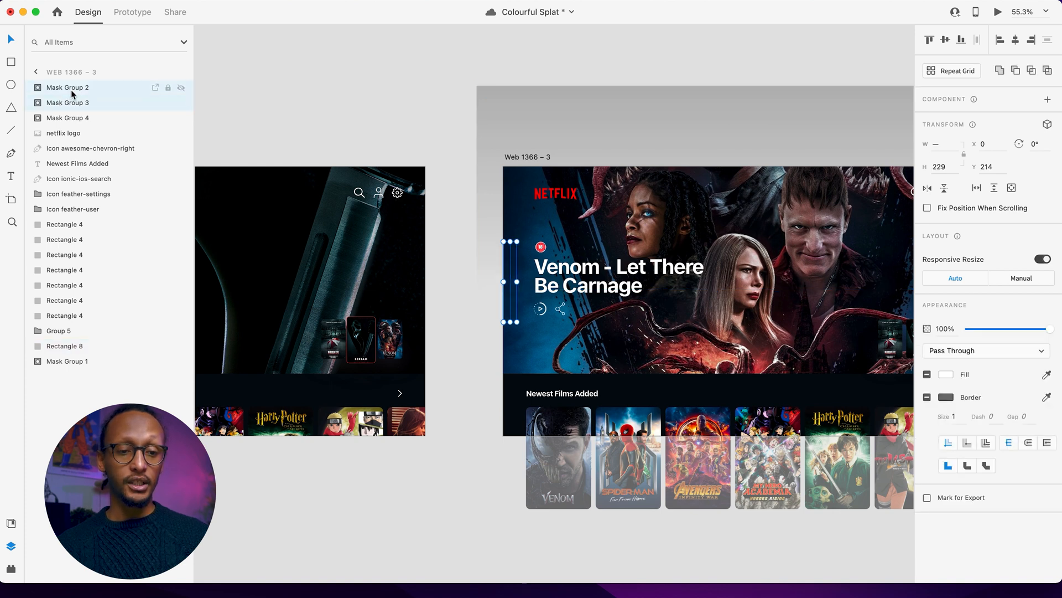
drag(999, 330, 965, 331)
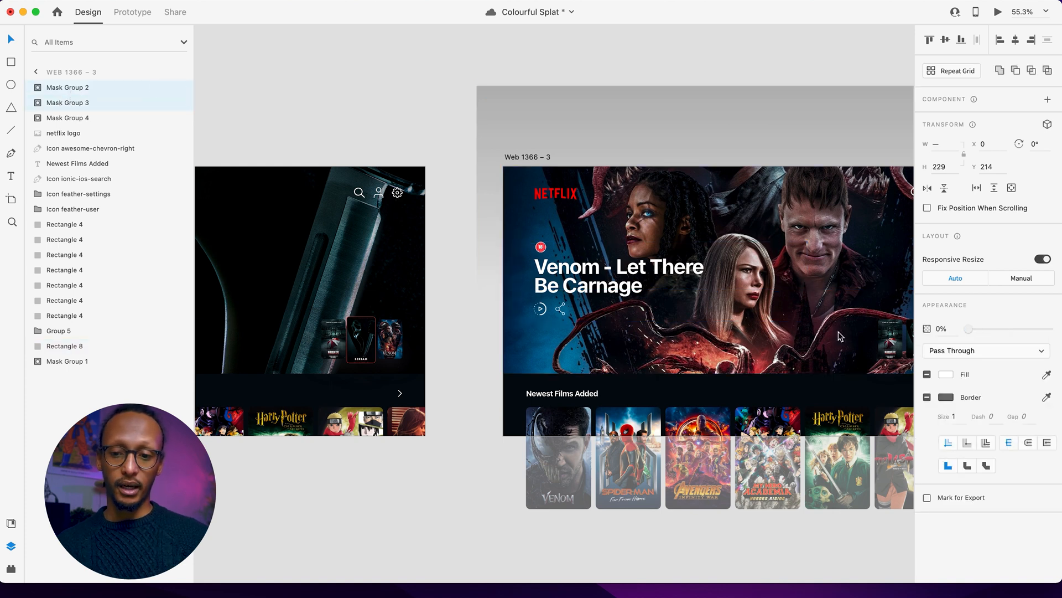
- Set the opacity of the narrowed Mask Group 2 and Mask Group 4 on Web 1366 – 2 to 0%
scroll(523, 254, left, 10)
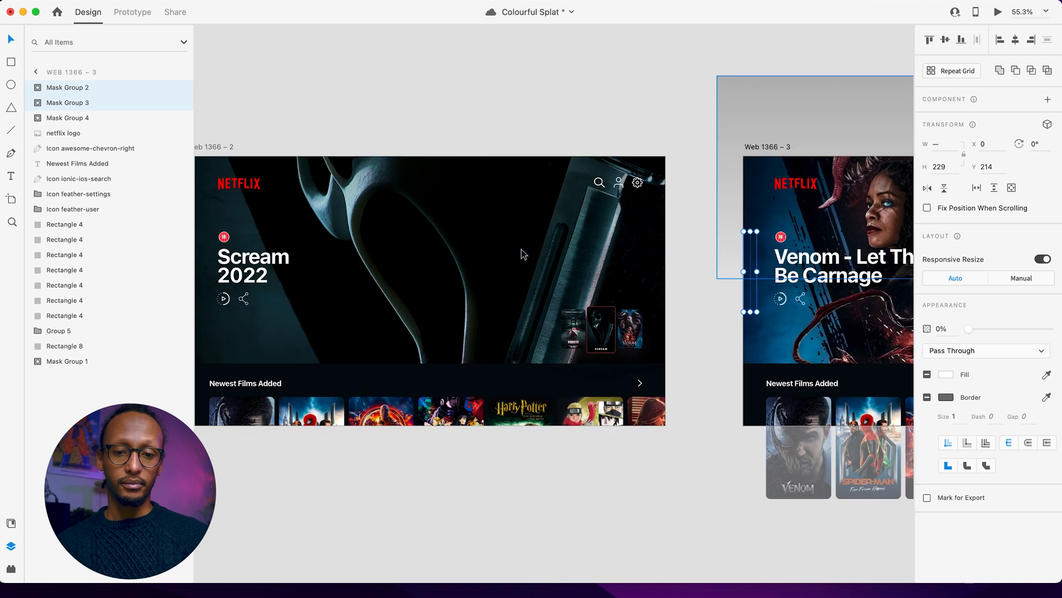
click(346, 310)
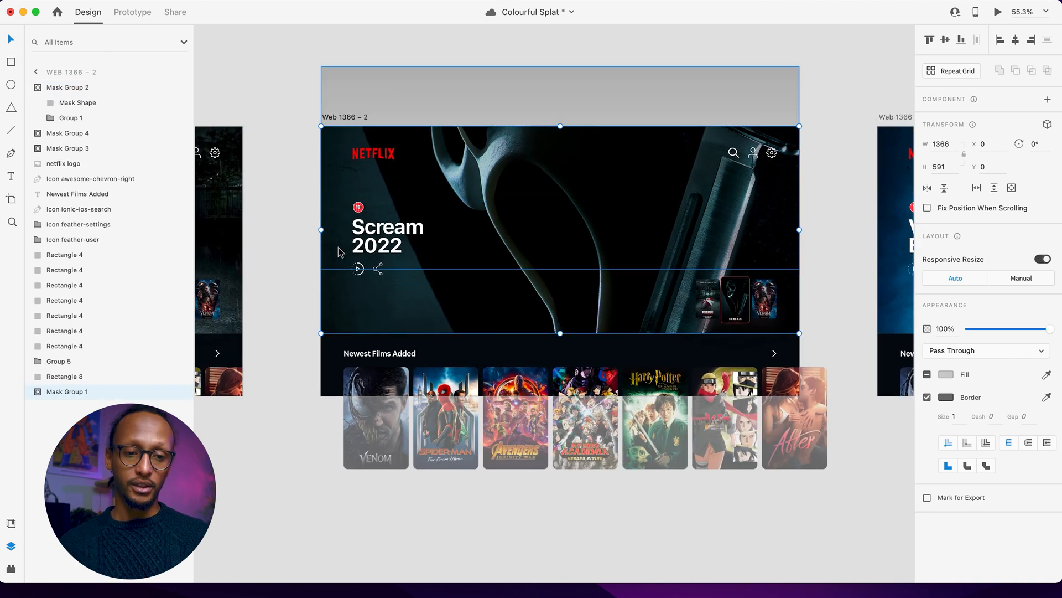
click(37, 89)
click(73, 89)
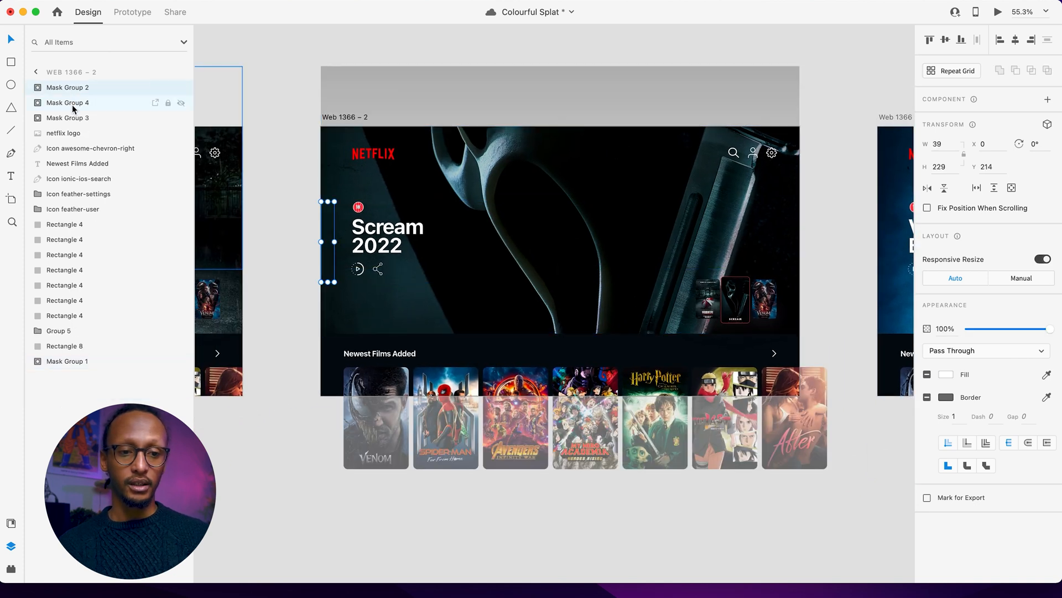
shift+click(71, 104)
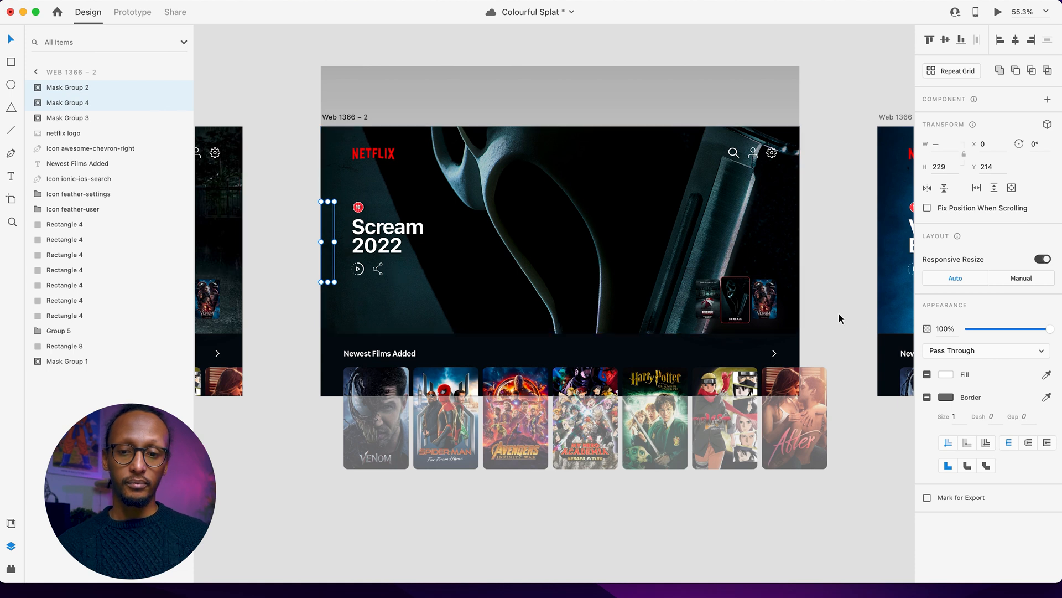
drag(1003, 332, 854, 332)
- Set the opacity of Mask Group 3 and Mask Group 4 on Web 1366 – 1 to 0% and deselect everything
scroll(407, 267, left, 10)
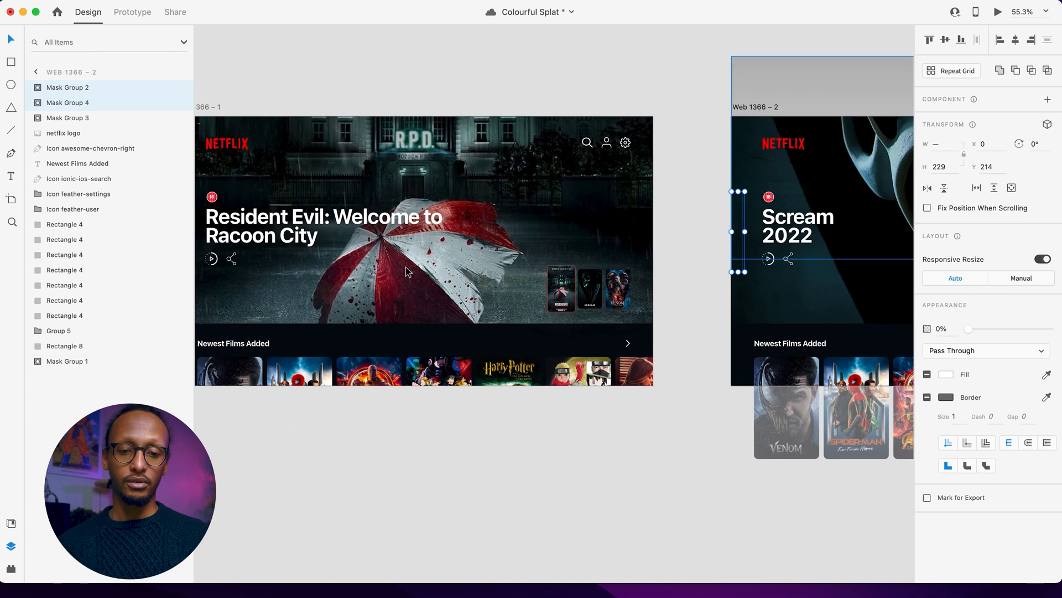
click(406, 267)
click(38, 88)
click(39, 102)
click(59, 103)
shift+click(75, 88)
drag(1050, 328, 808, 334)
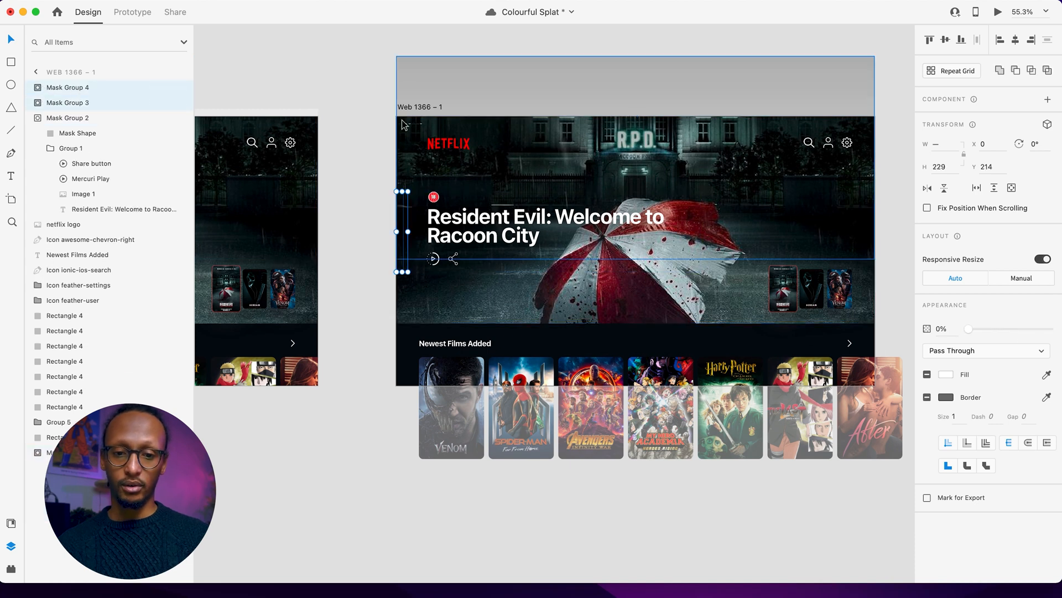
click(354, 99)
- Preview the carousel, cycle through all three film thumbnails to check the title fades, replay the opening animation, and close the preview
click(997, 13)
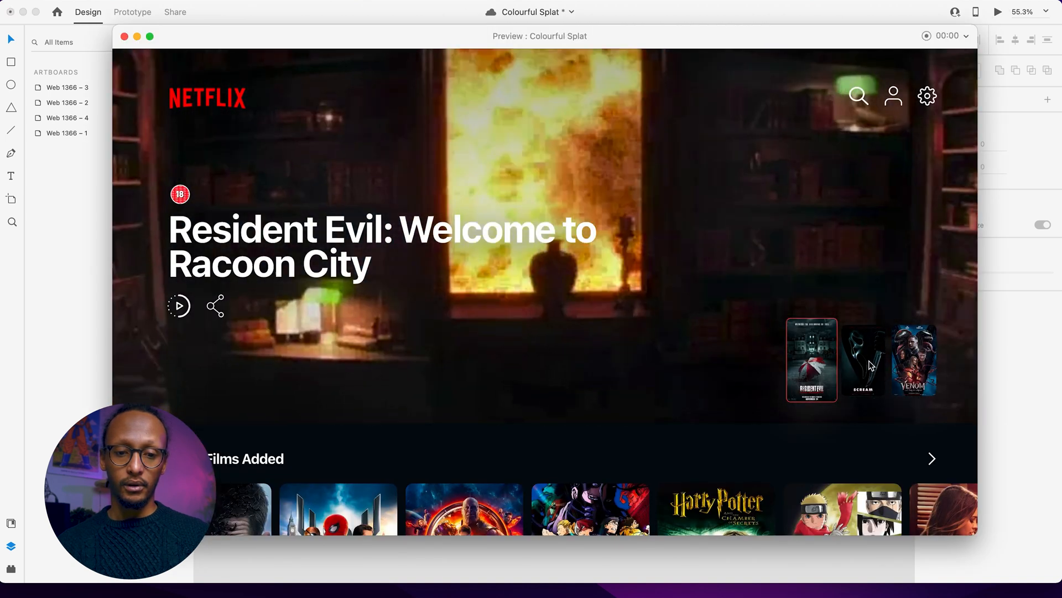
click(872, 365)
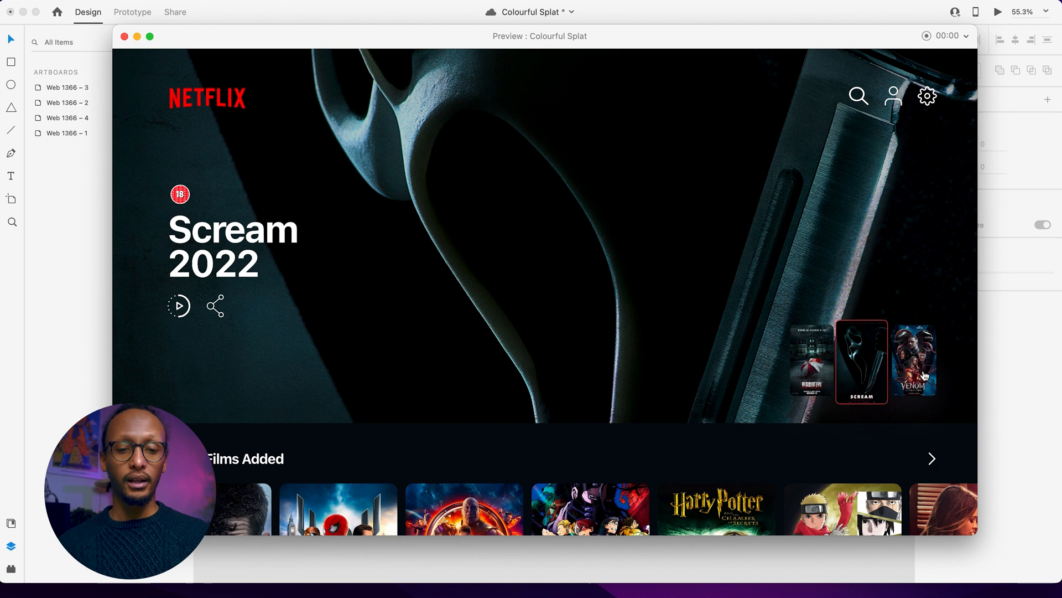
click(925, 375)
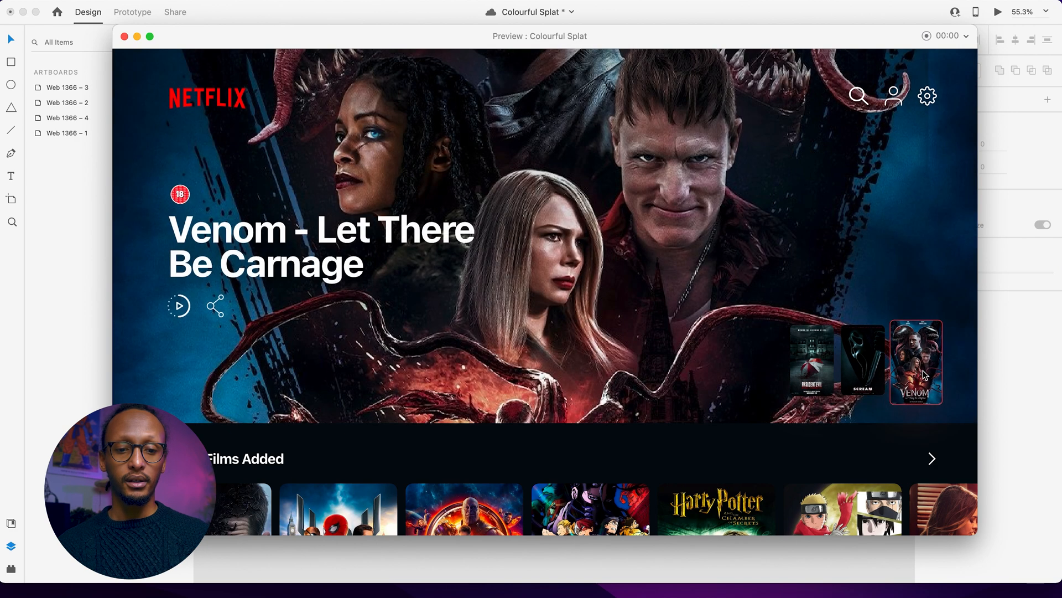
click(795, 380)
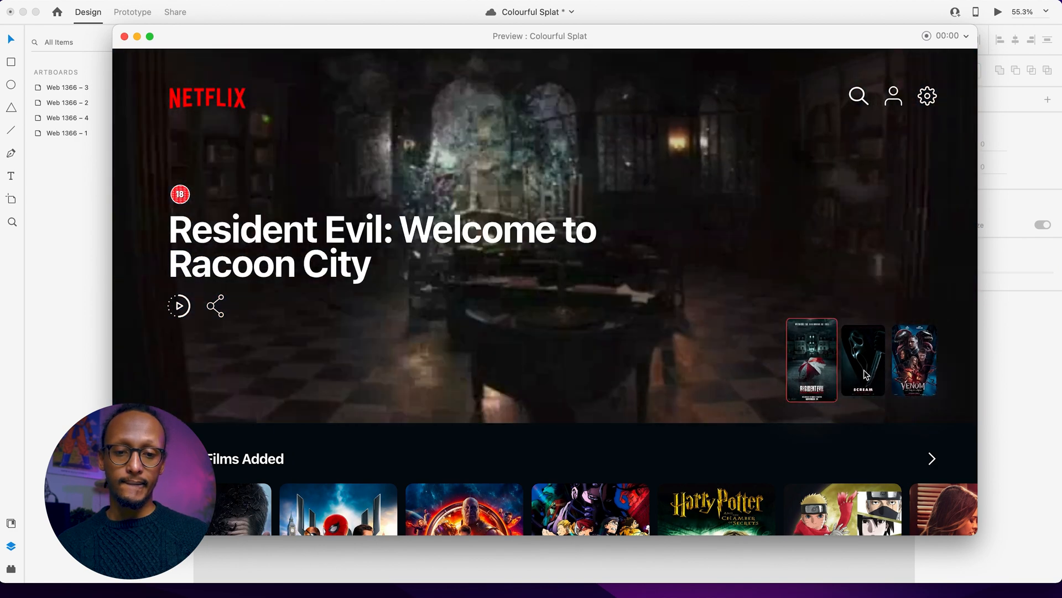
click(868, 374)
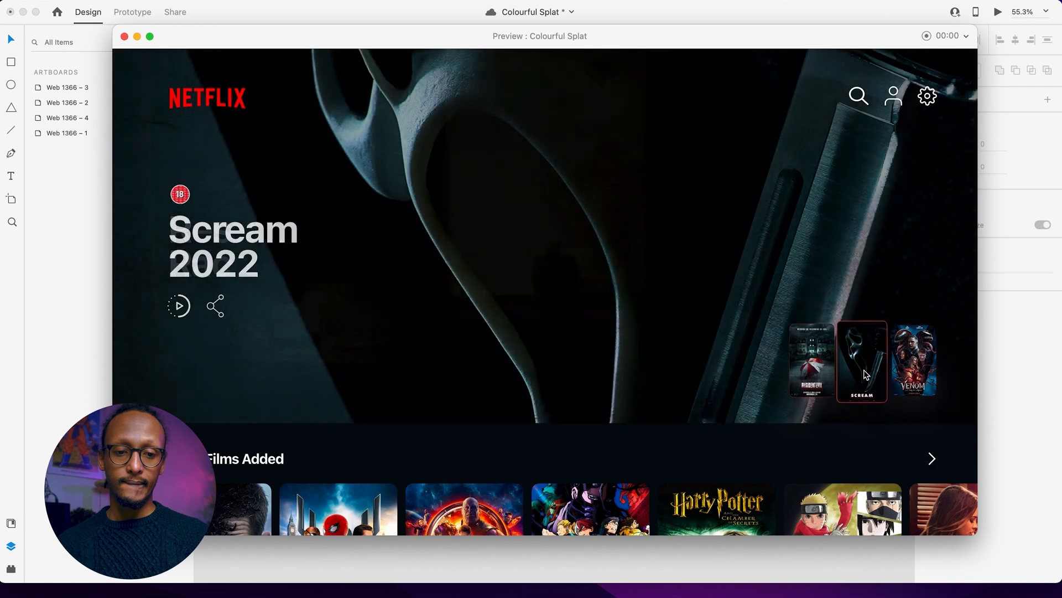
click(907, 377)
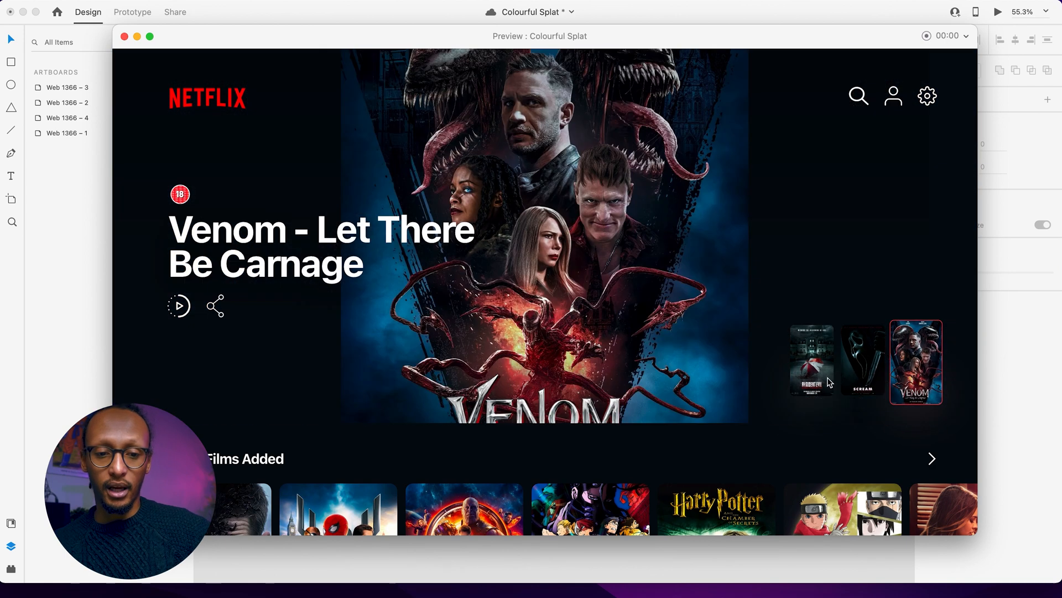
click(829, 381)
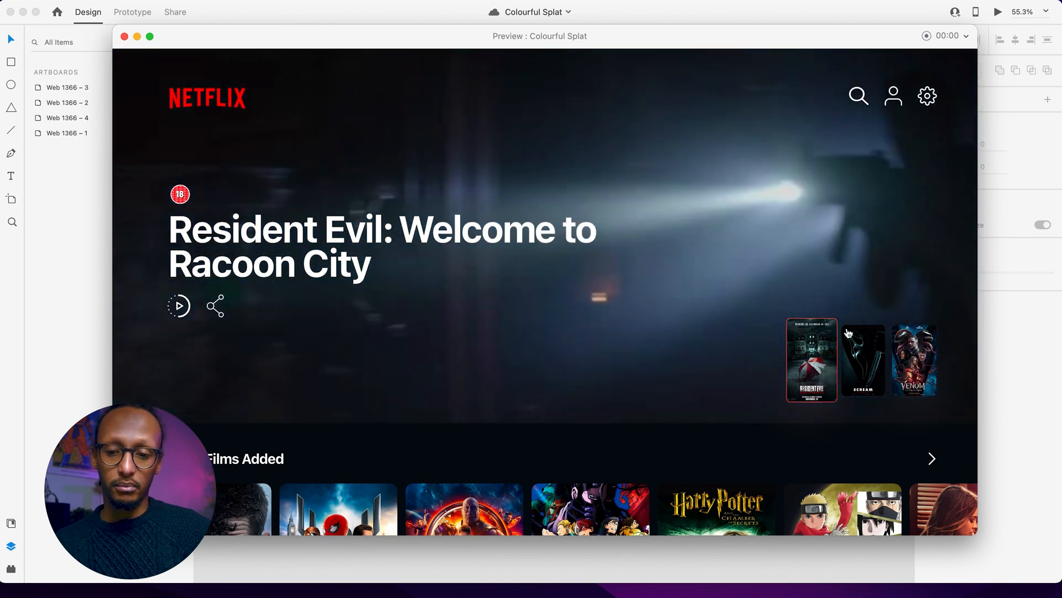
click(864, 363)
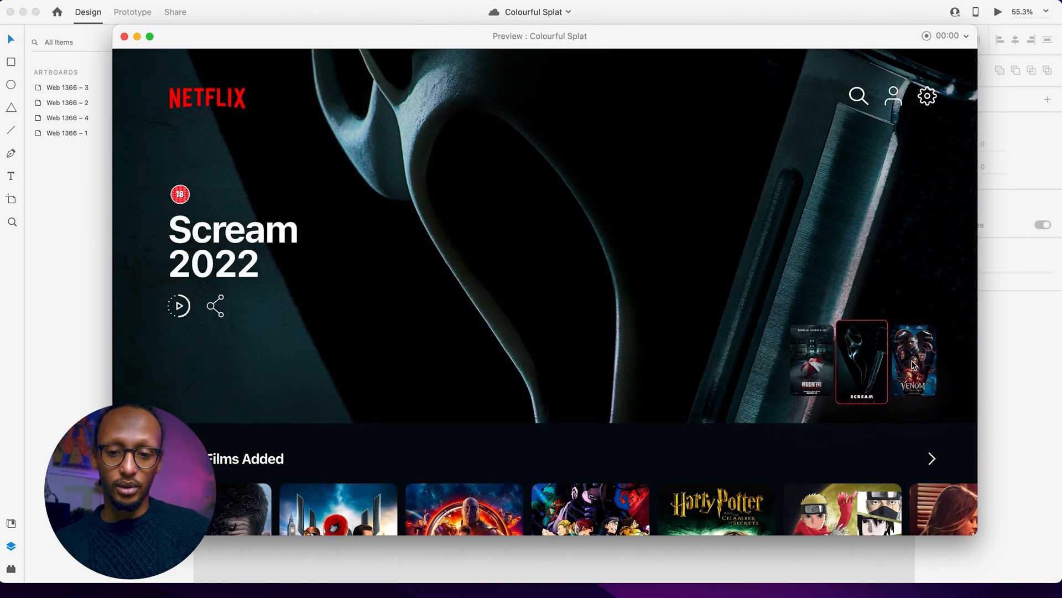
click(914, 380)
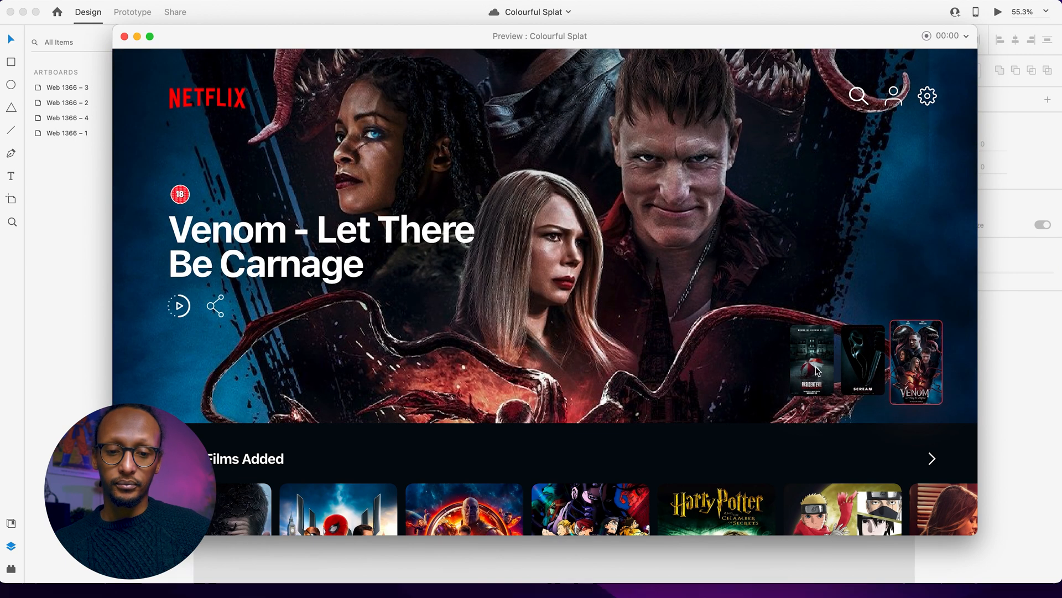
click(817, 369)
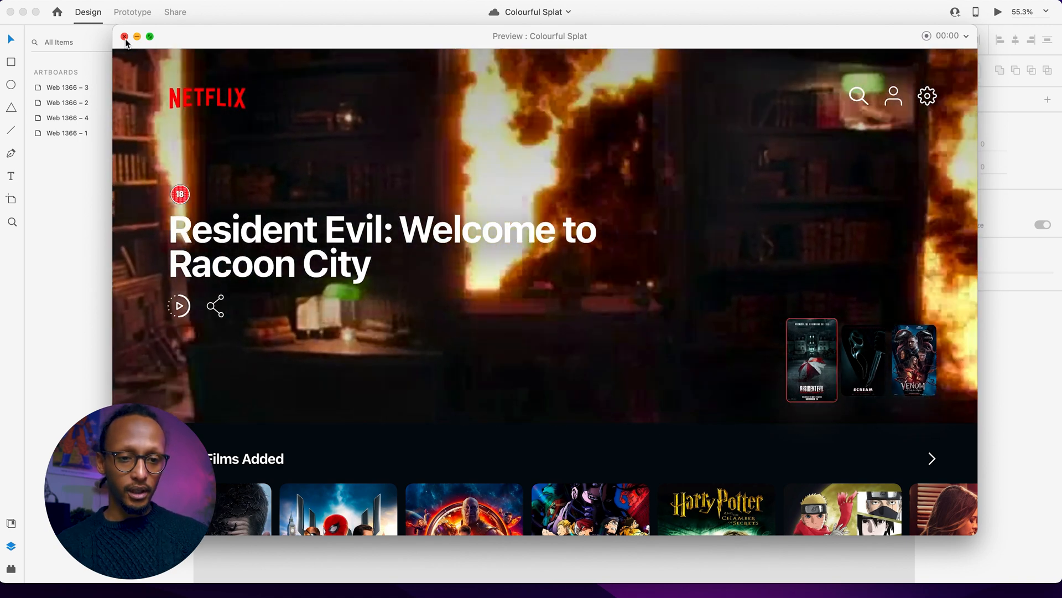
click(124, 37)
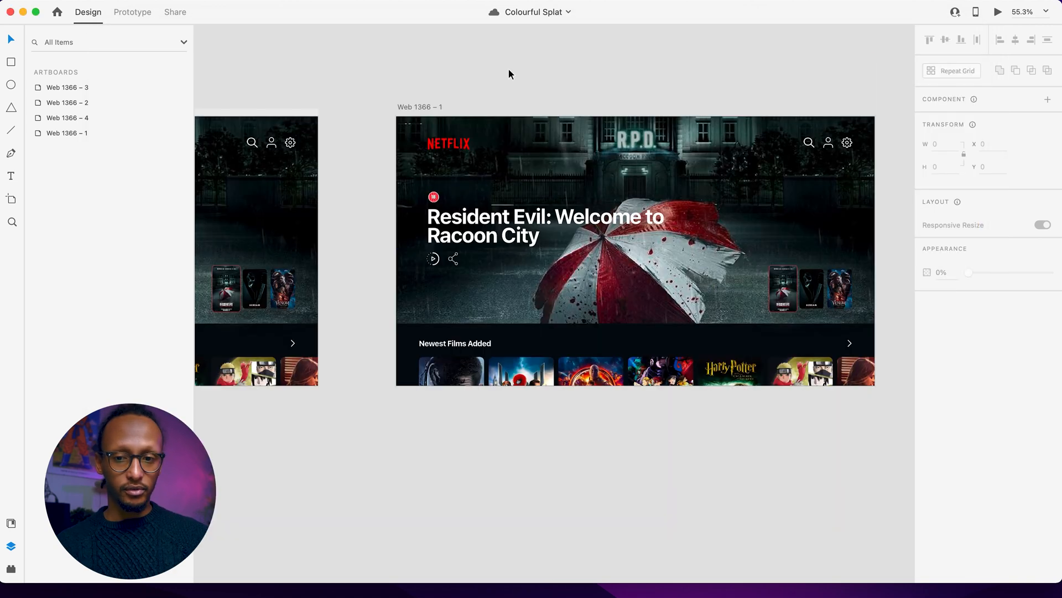
click(1000, 12)
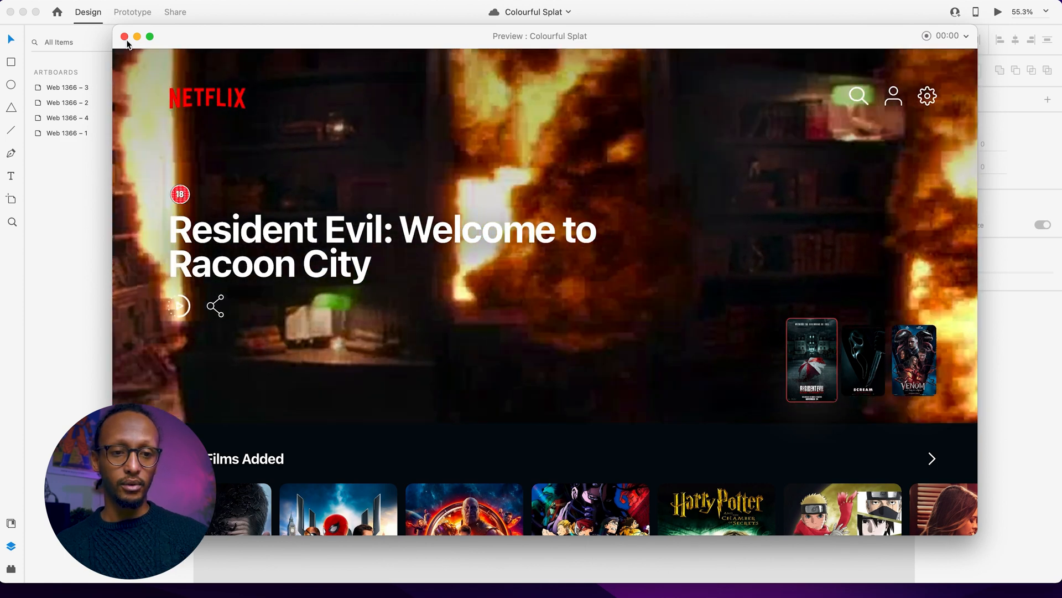
click(125, 37)
- Select the seven film posters on Web 1366 – 4 and move them down to a Y position of 716
scroll(274, 158, left, 15)
scroll(274, 159, right, 10)
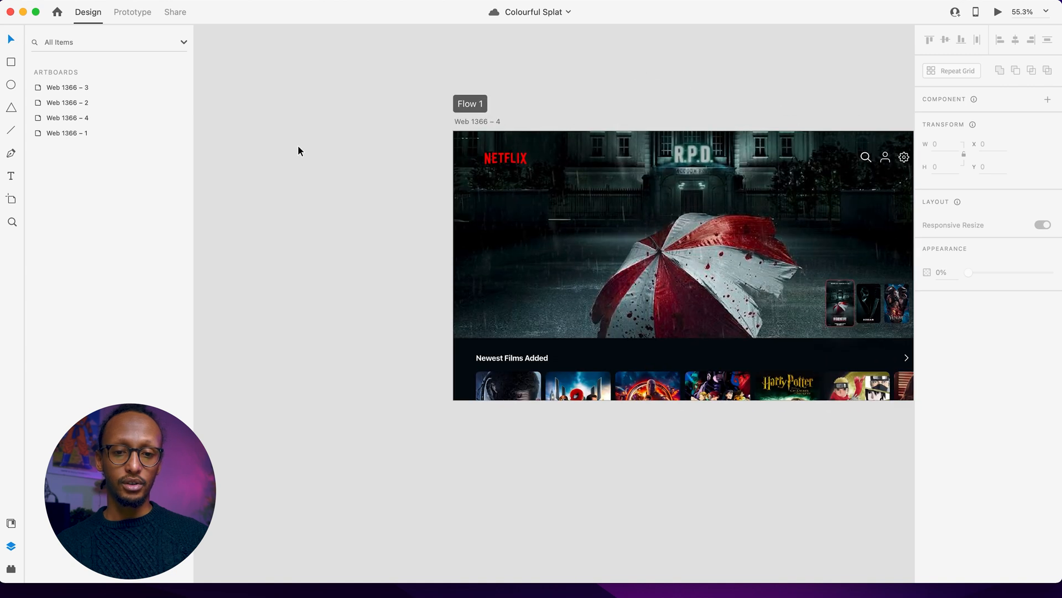
click(472, 123)
scroll(705, 257, right, 5)
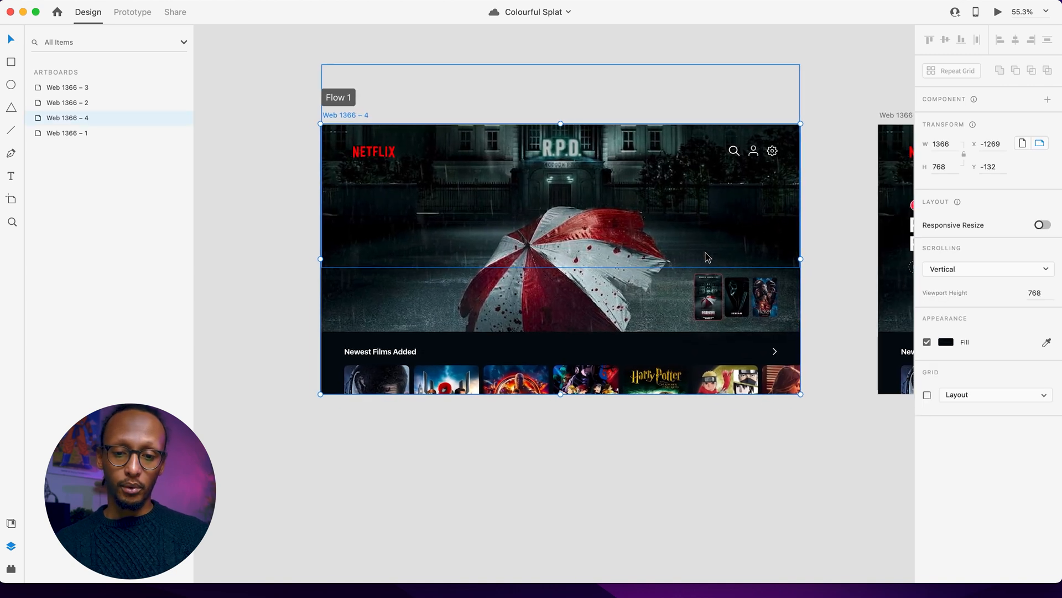
click(775, 376)
shift+click(746, 381)
shift+click(678, 380)
shift+click(593, 381)
shift+click(512, 381)
shift+click(442, 382)
shift+click(380, 376)
drag(380, 367, 381, 389)
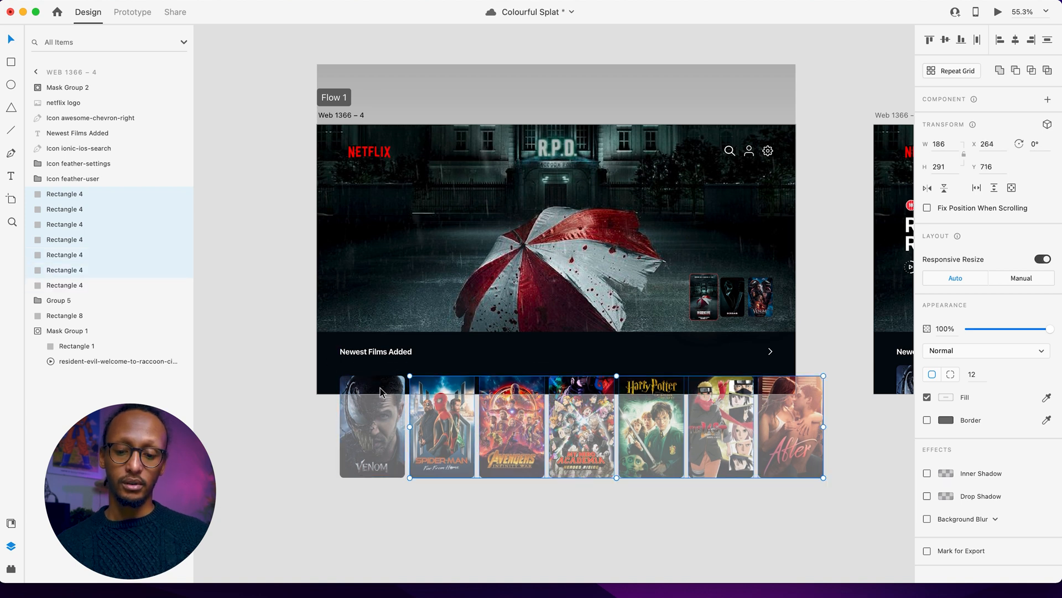
- Stagger the posters after Venom progressively lower in steps of 10, then nudge the last posters up slightly
key(shift+Down)
shift+click(474, 380)
key(shift+Down)
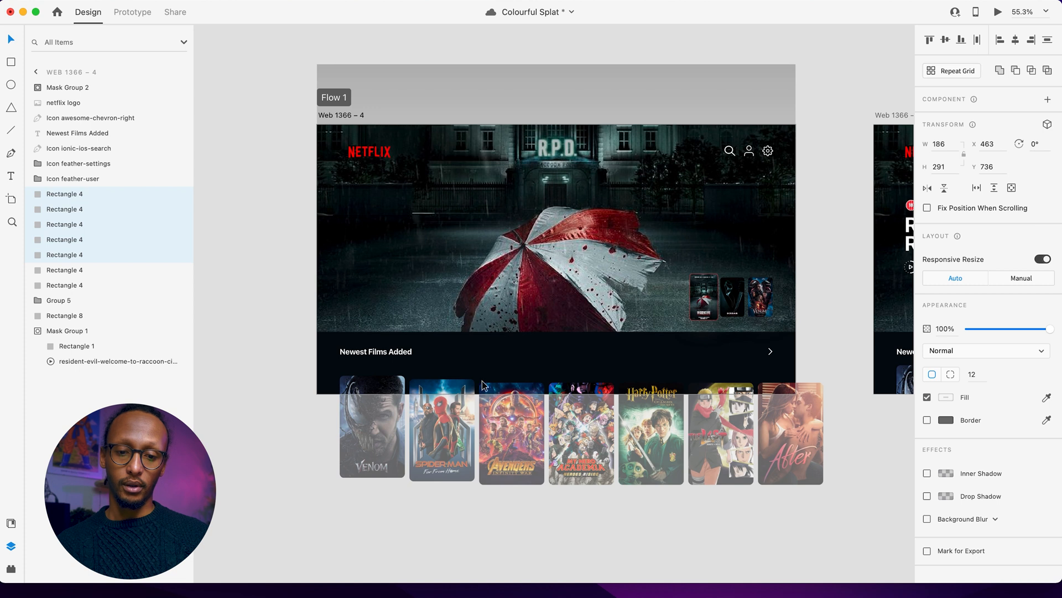
shift+click(520, 389)
key(shift+Down)
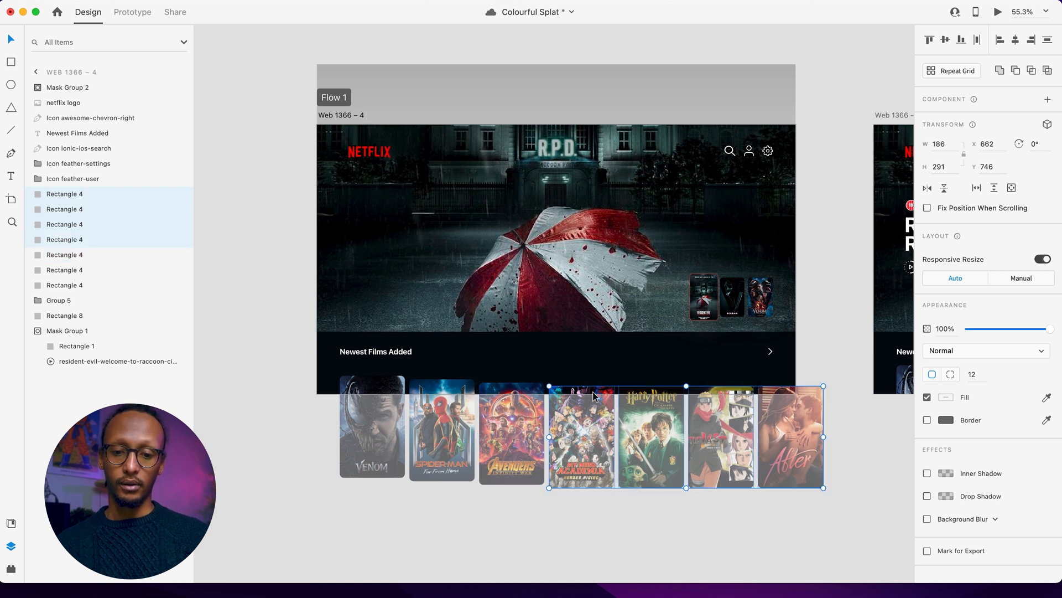
shift+click(593, 391)
key(shift+Down)
shift+click(664, 400)
key(shift+Down)
key(Up)
key(Up)
key(Up)
- Set the opacity of all seven staggered film posters on Web 1366 – 4 to 0%
click(797, 422)
drag(817, 522, 298, 394)
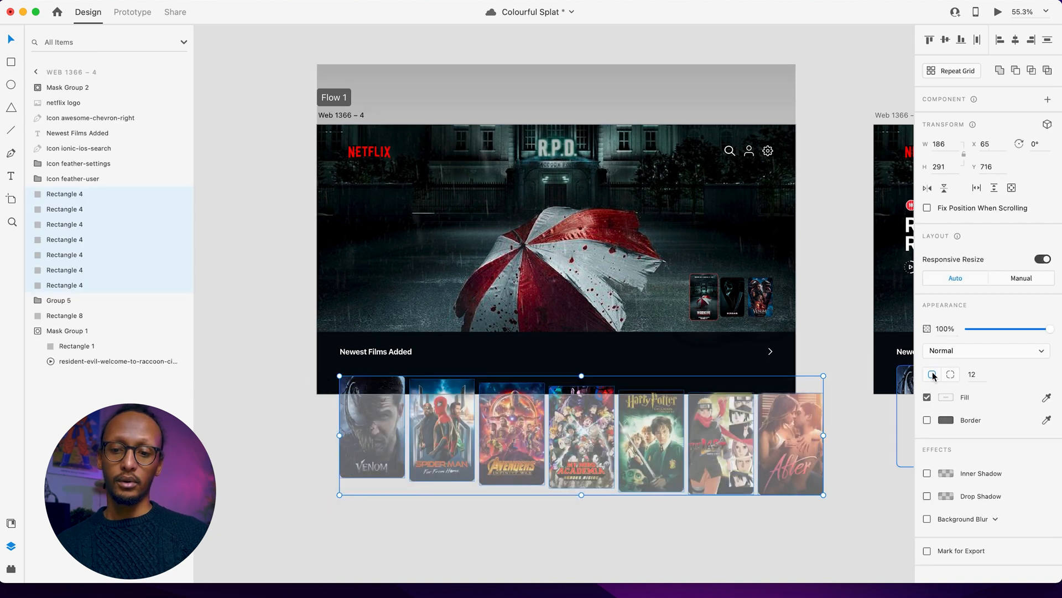
drag(977, 327, 712, 339)
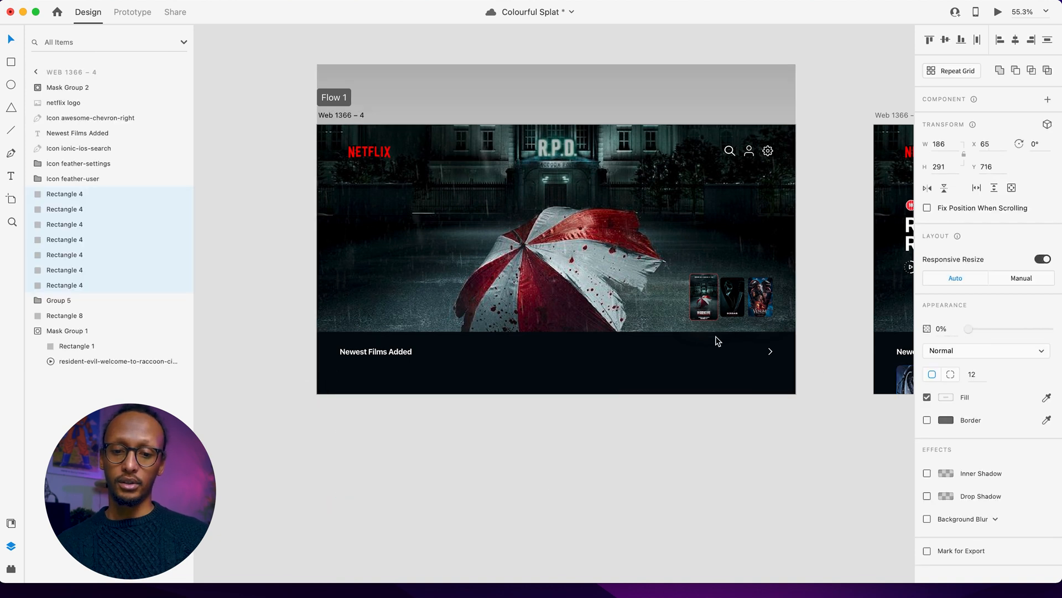
- Shift the Newest Films Added heading on Web 1366 – 4 to X -73, and make it and the row's chevron fully transparent
click(386, 356)
drag(404, 356, 319, 355)
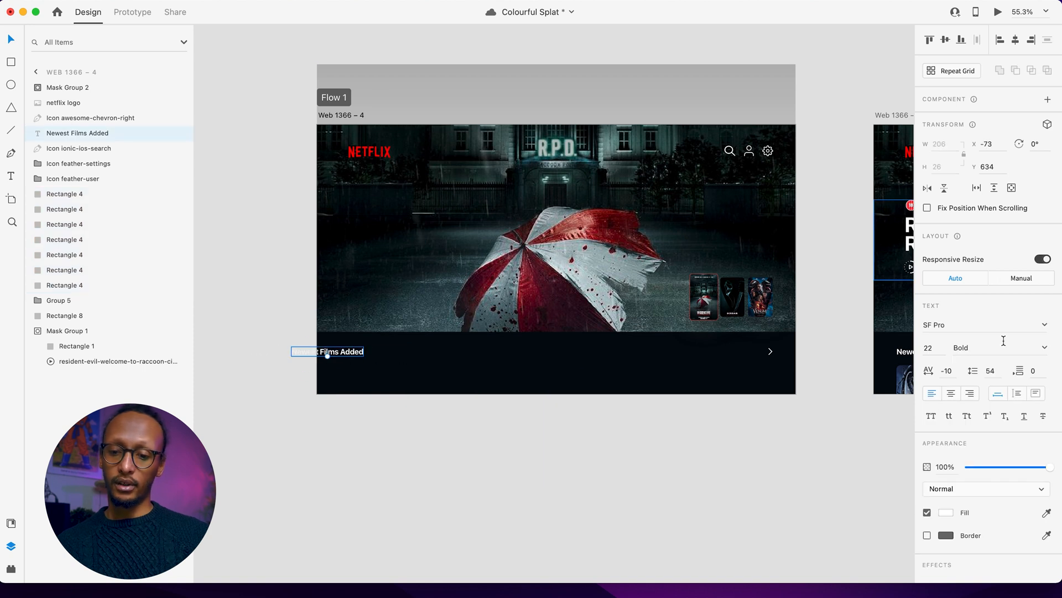
drag(991, 467, 765, 480)
drag(771, 348, 702, 366)
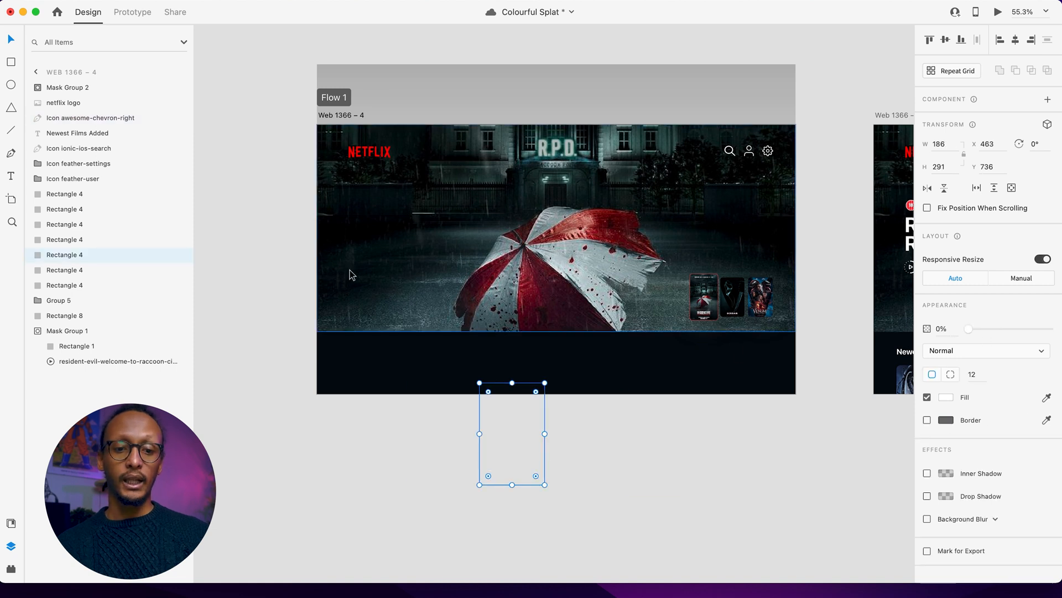
click(591, 65)
- Preview the opening animation twice to check how the Newest Films Added row comes in, closing the preview each time
click(997, 11)
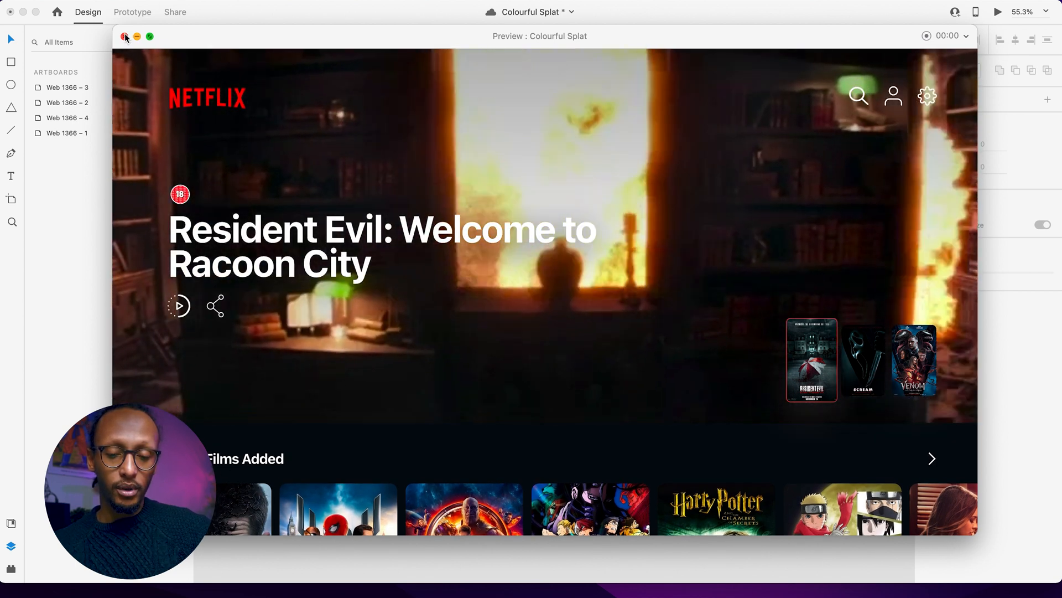
click(124, 36)
click(998, 12)
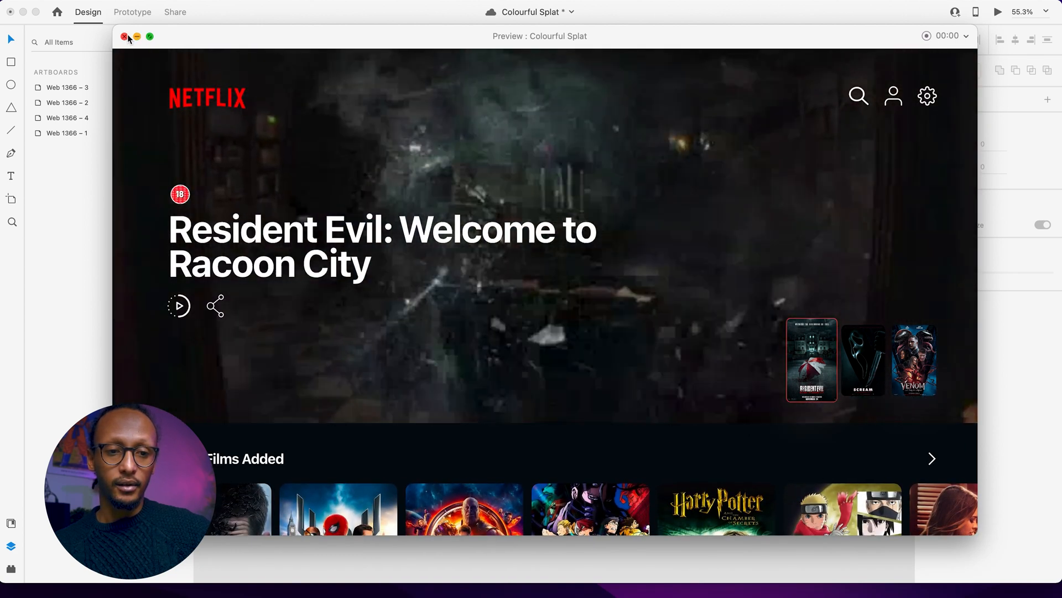
click(124, 36)
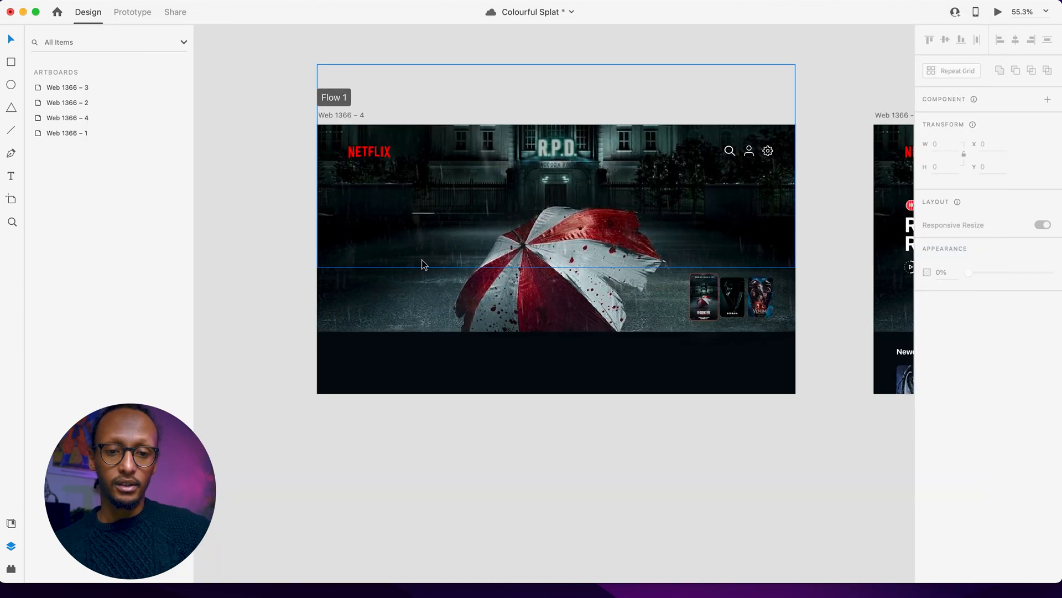
- Try the title mask group on Web 1366 – 4 at 43% opacity and preview the opening animation, closing the preview
click(382, 261)
scroll(443, 293, right, 3)
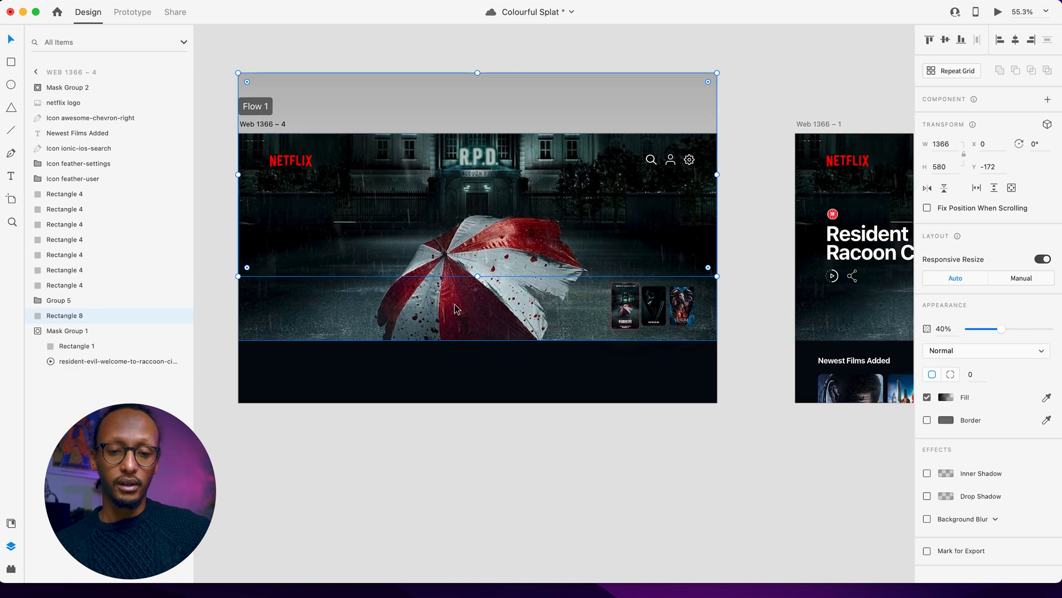
click(264, 299)
click(61, 87)
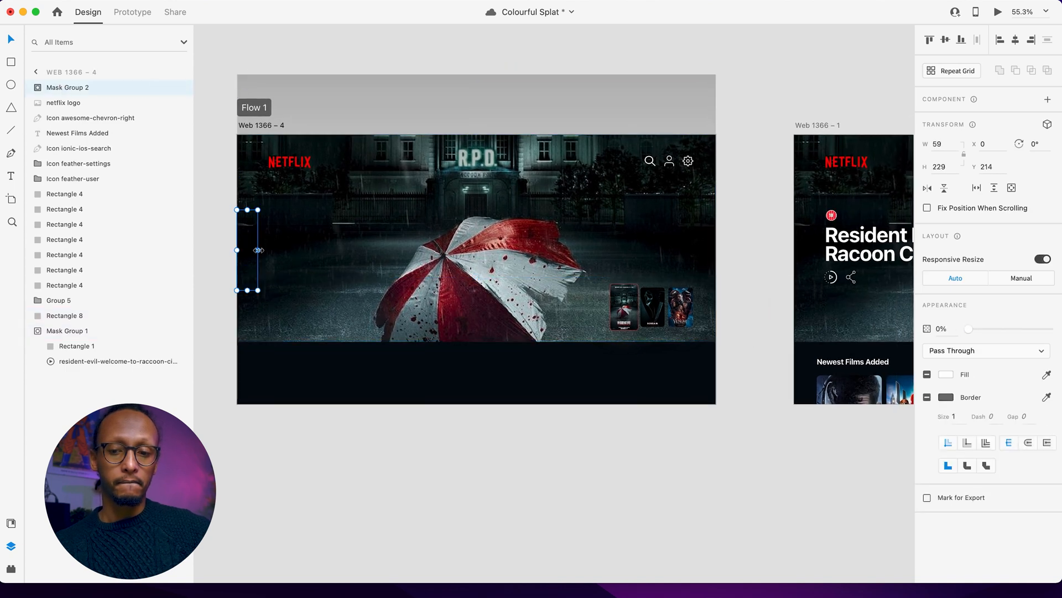
drag(971, 329, 1005, 330)
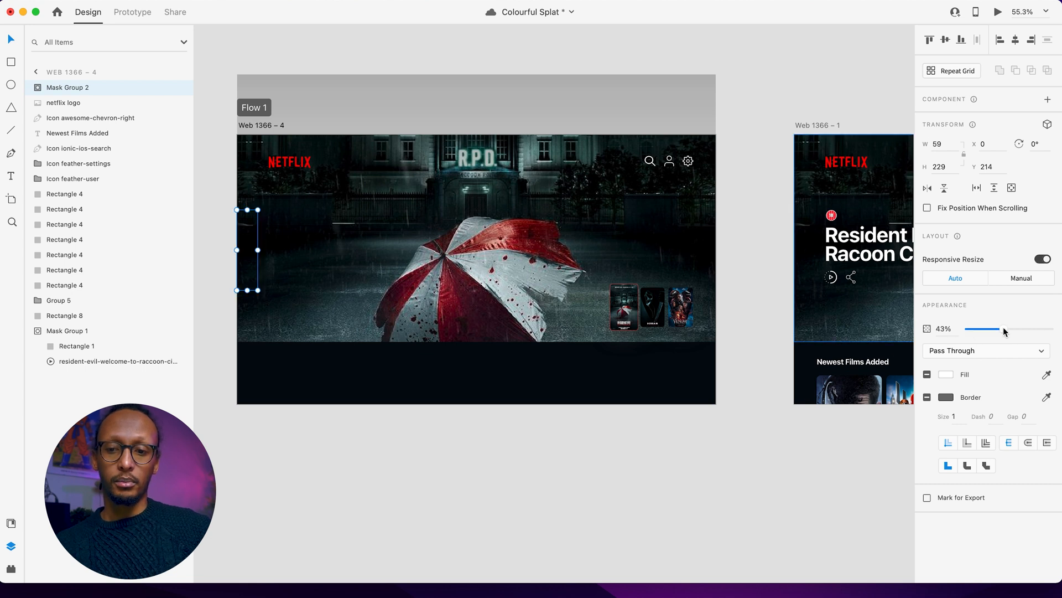
click(997, 12)
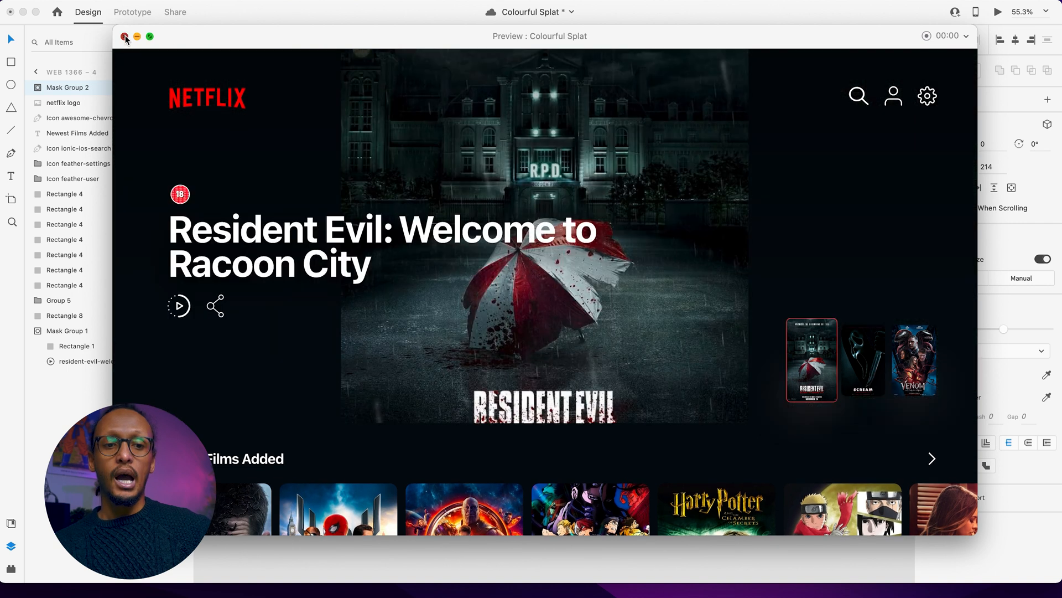
click(125, 37)
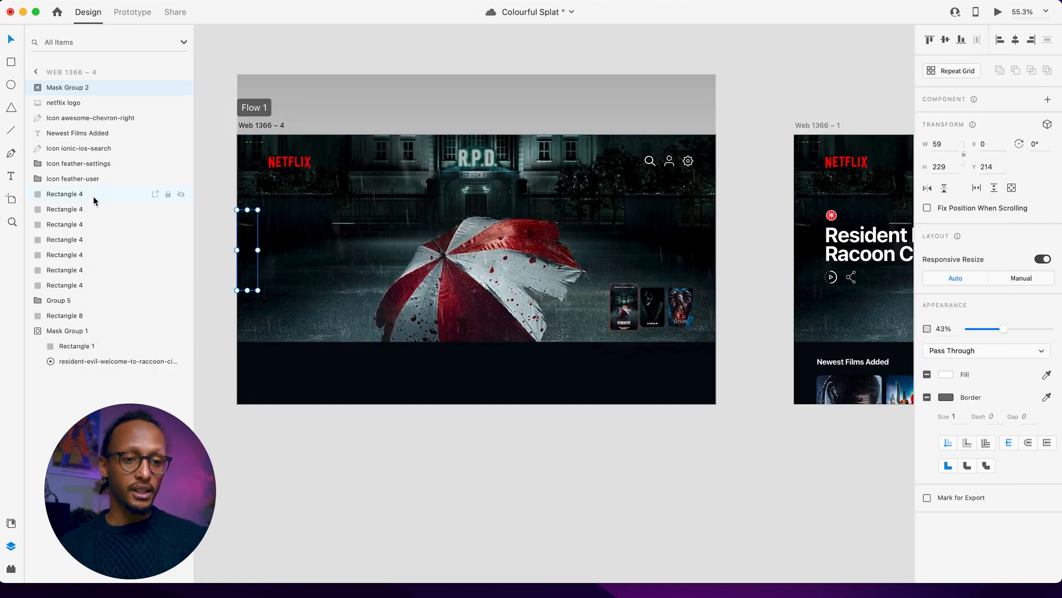
- Replace the title mask group on Web 1366 – 4 with a copy of Mask Group 2 from Web 1366 – 1
click(810, 241)
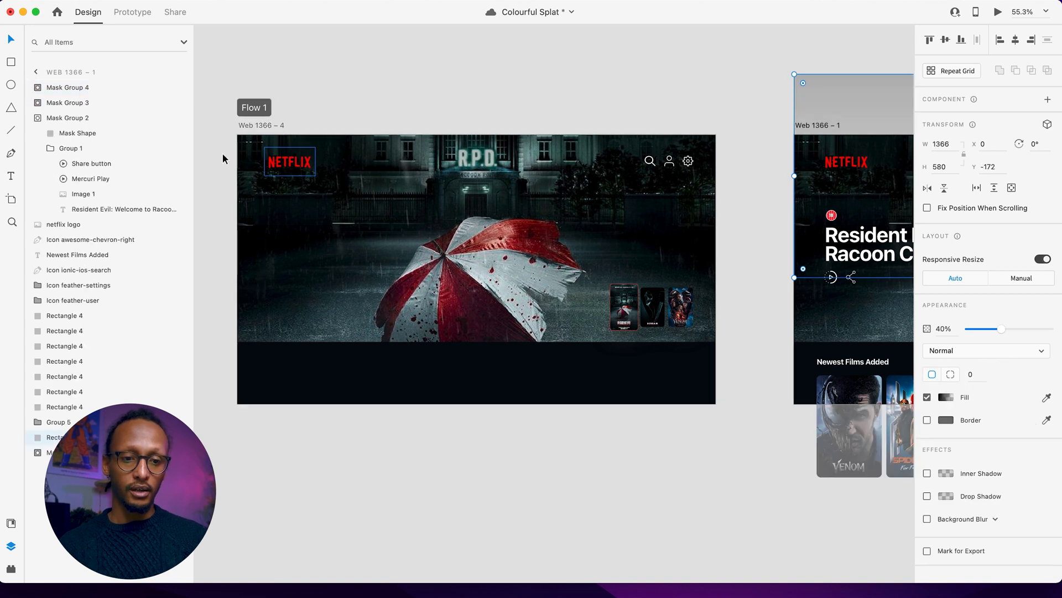
click(38, 117)
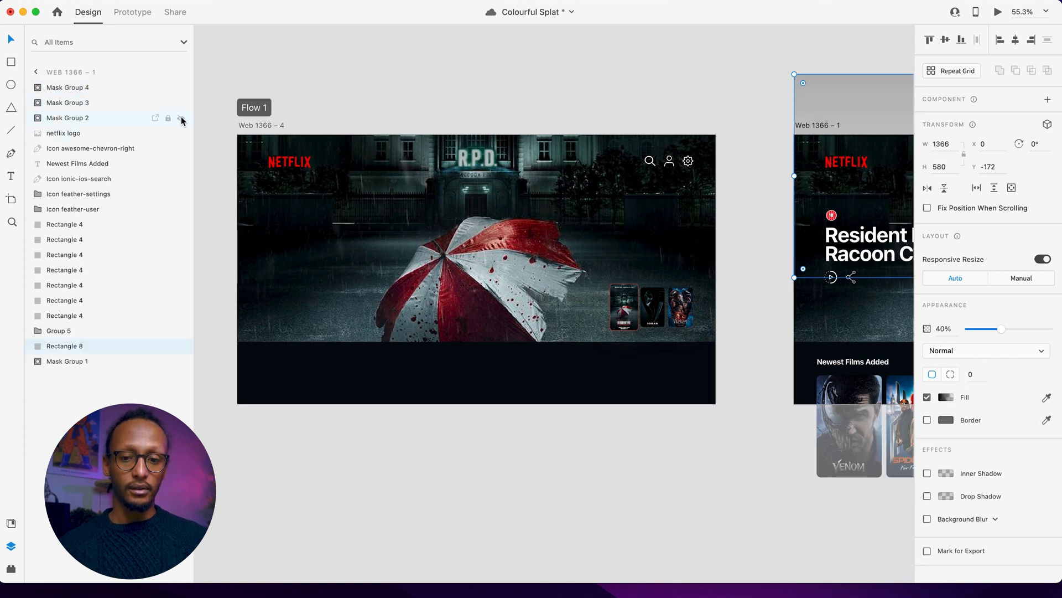
click(86, 118)
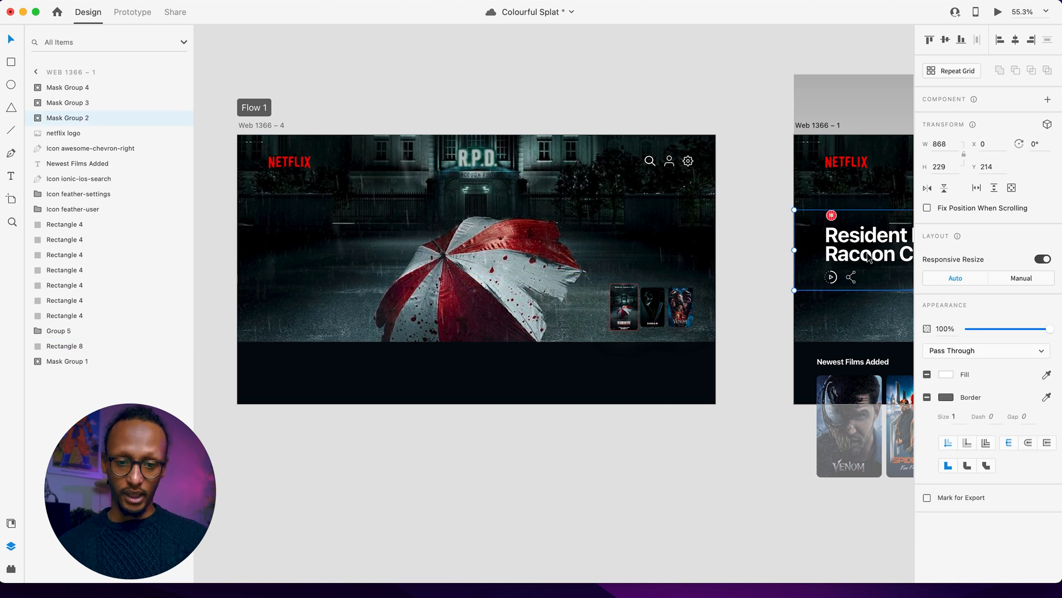
click(352, 267)
click(57, 90)
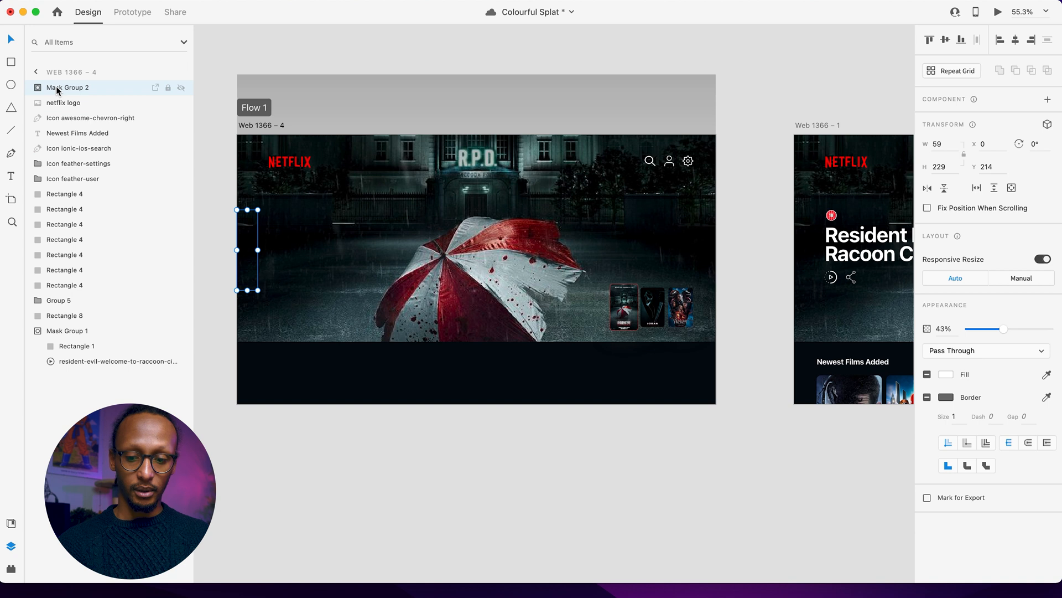
key(Delete)
key(super+v)
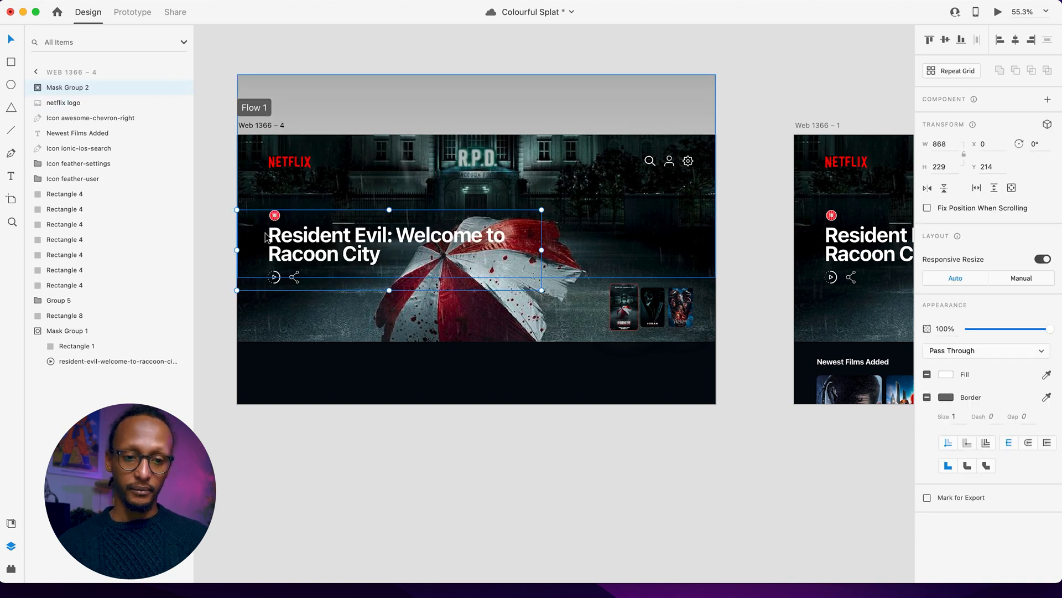
- Narrow the pasted group's mask shape toward the artboard's left edge to cover the Resident Evil title, and preview the opening reveal
double_click(263, 237)
click(215, 291)
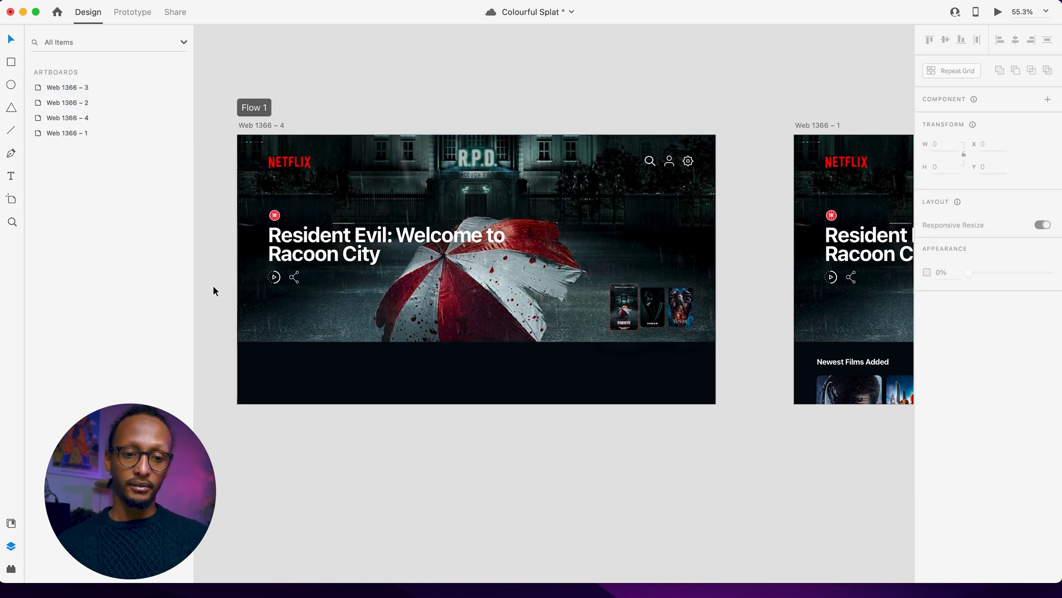
click(308, 259)
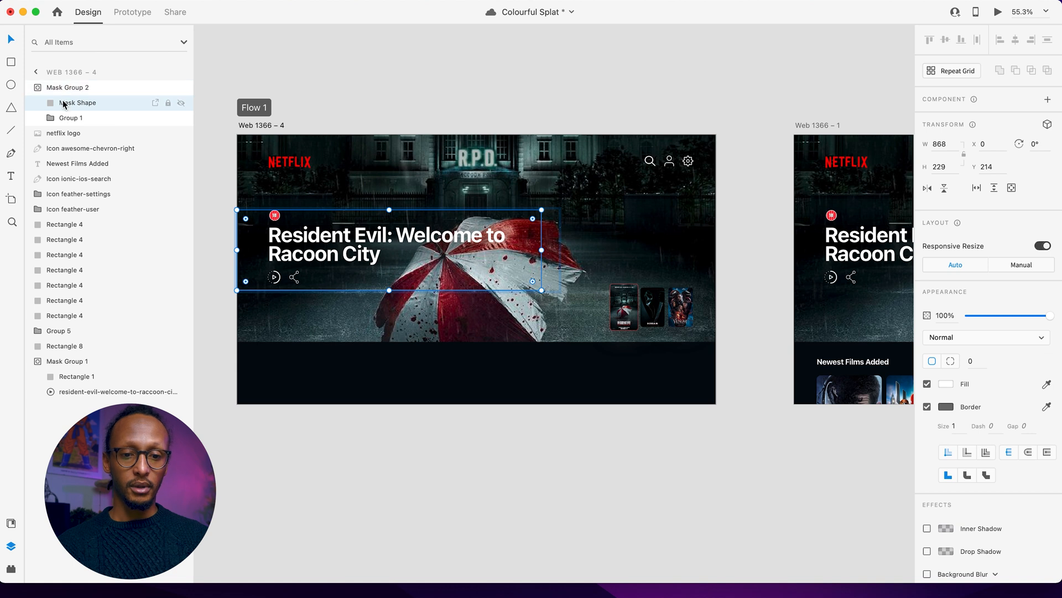
drag(541, 250, 233, 252)
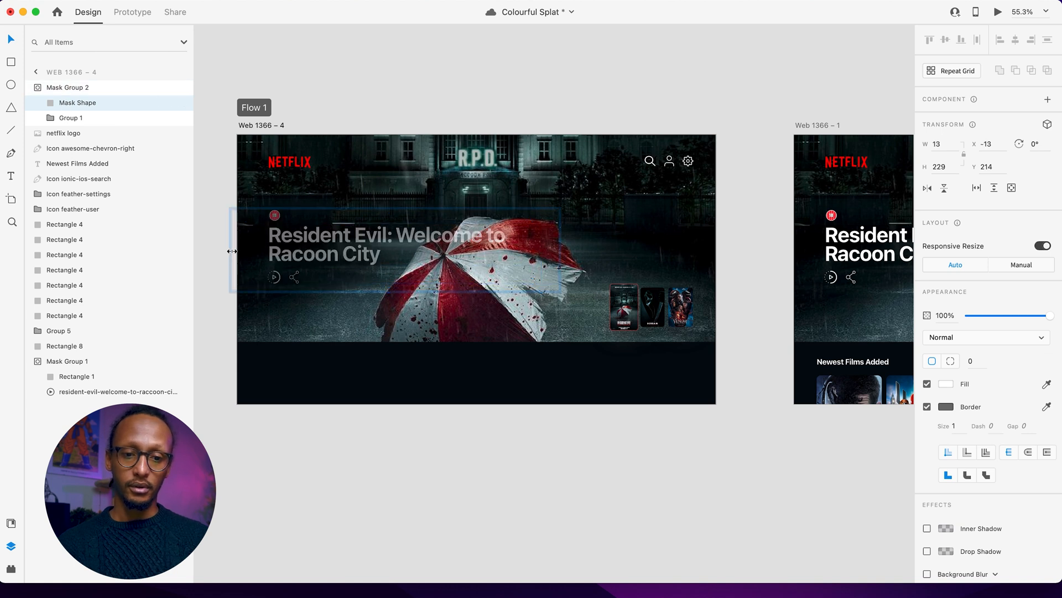
click(998, 12)
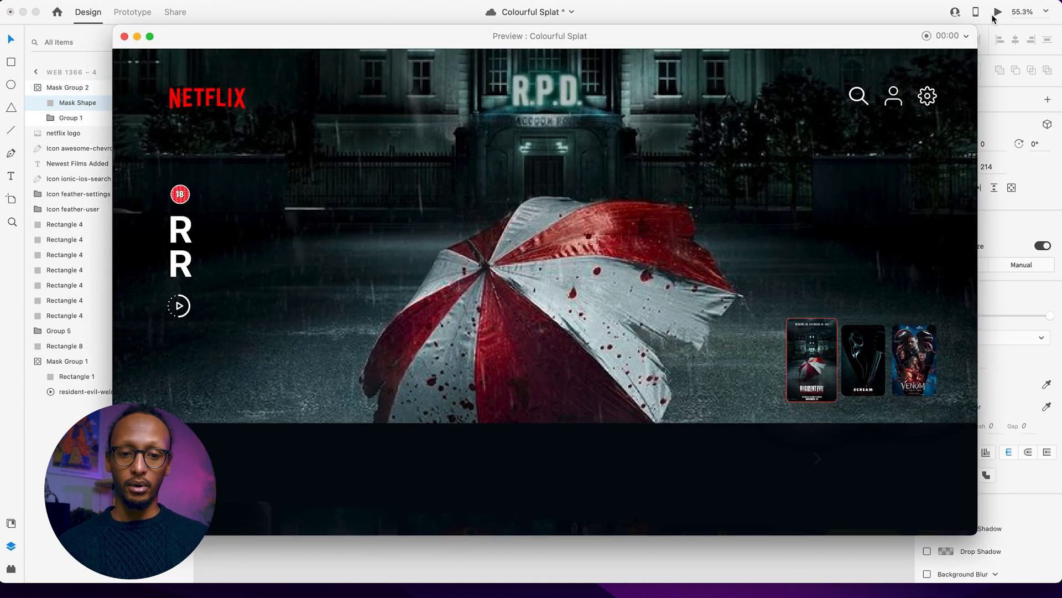
click(124, 37)
- Within the masked Group 1, nudge the rating badge slightly down and lower the title further to Y 280, moving the play and share buttons along
click(295, 275)
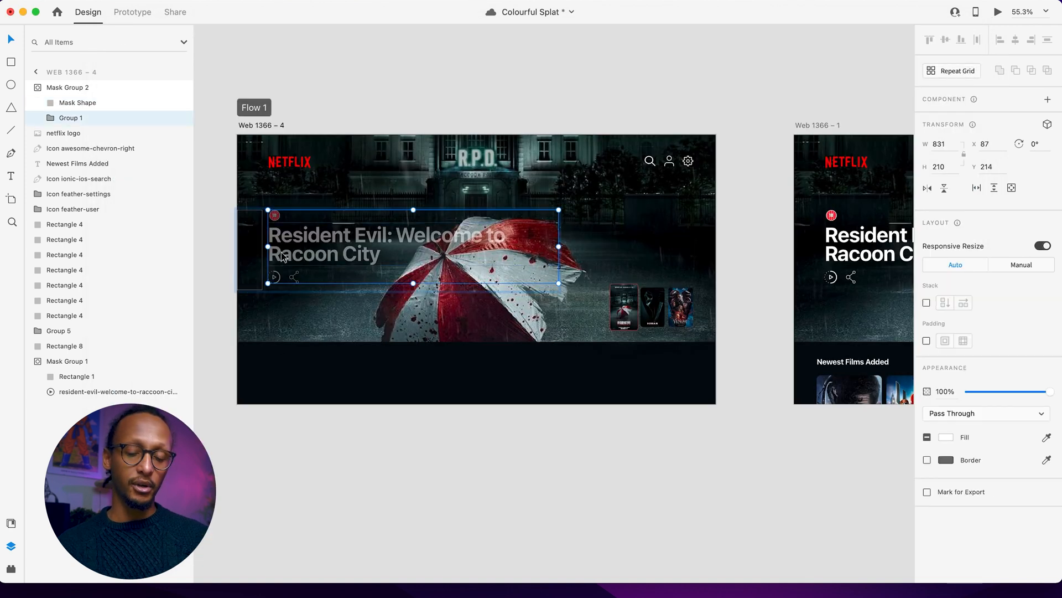
double_click(281, 252)
shift+click(294, 277)
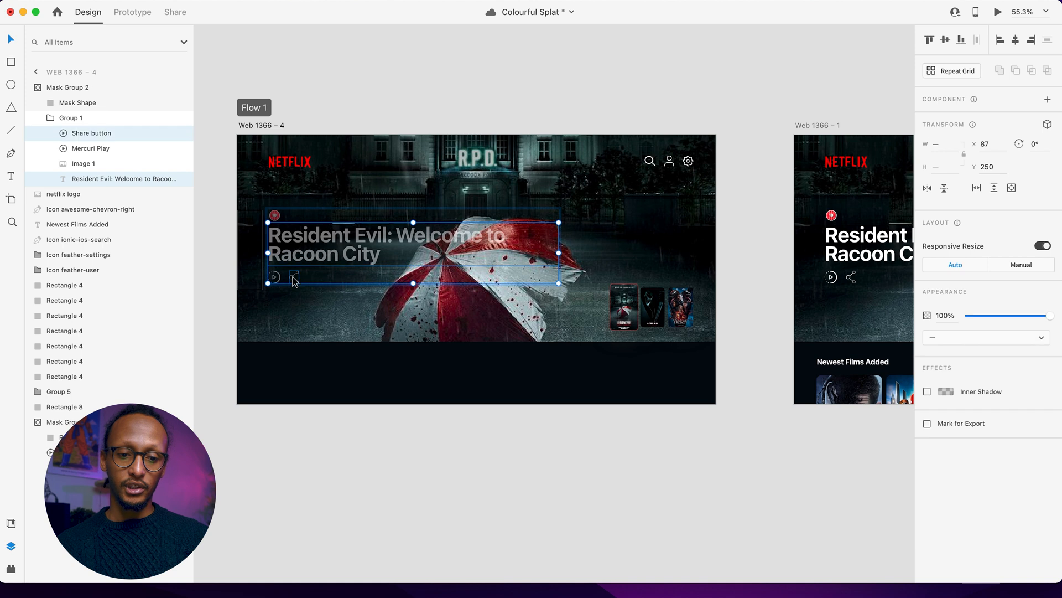
shift+click(275, 277)
shift+click(277, 220)
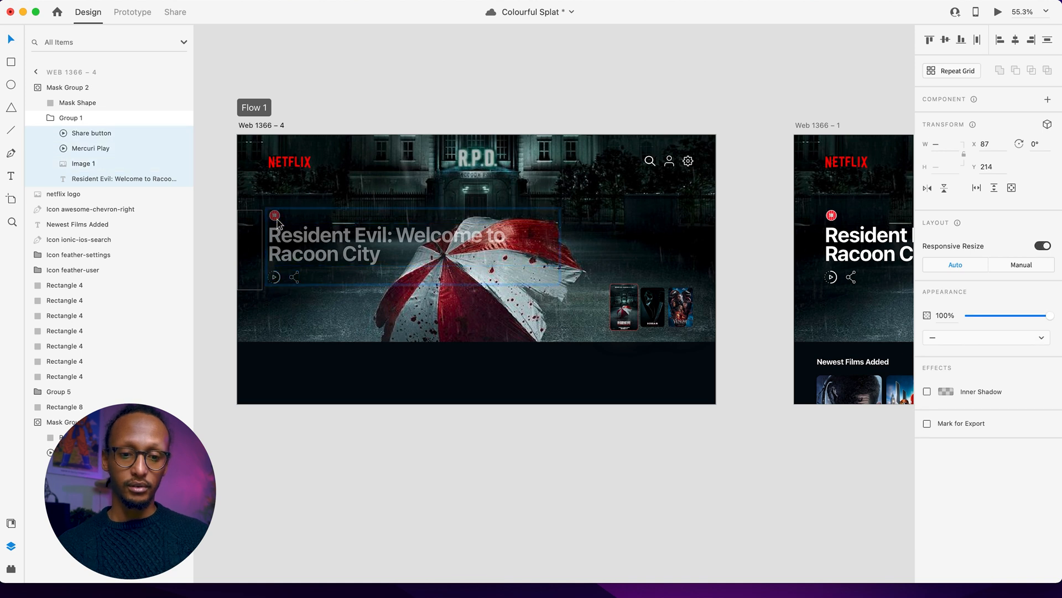
shift+click(277, 220)
key(shift+Down)
key(shift+Down)
key(shift+Down)
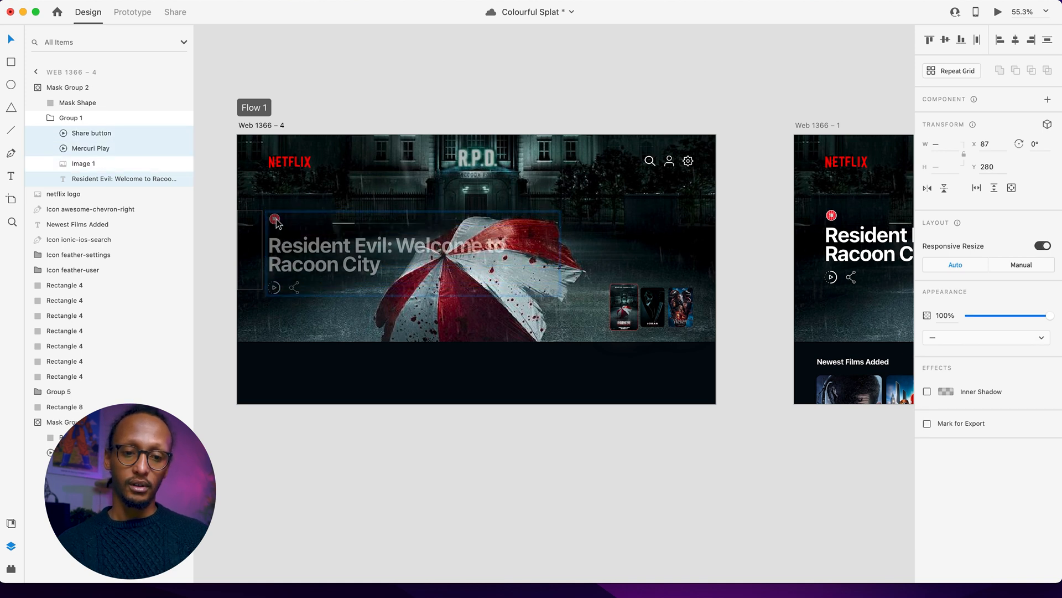
- Lower the play and share buttons to Y 448 and nudge the Resident Evil title down a further 30
shift+click(289, 251)
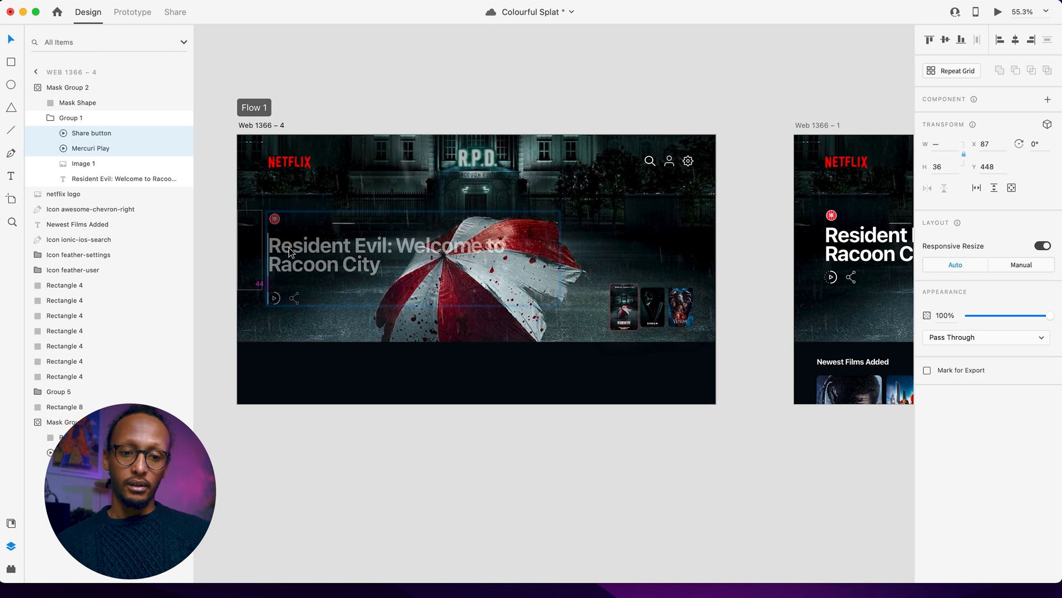
click(287, 268)
key(shift+Down)
key(shift+Down)
key(shift+Down)
click(293, 300)
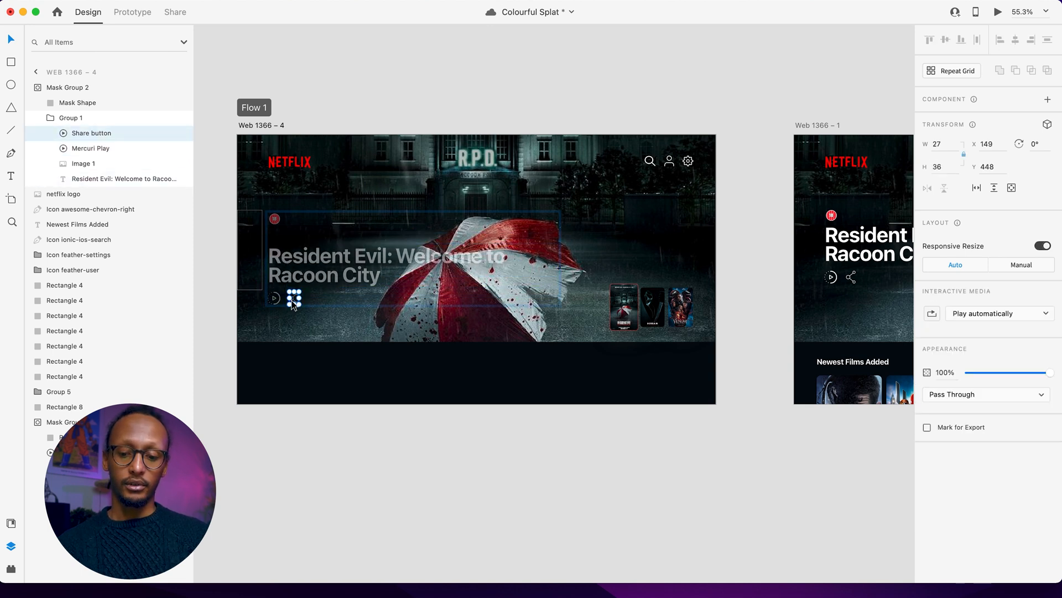
click(216, 280)
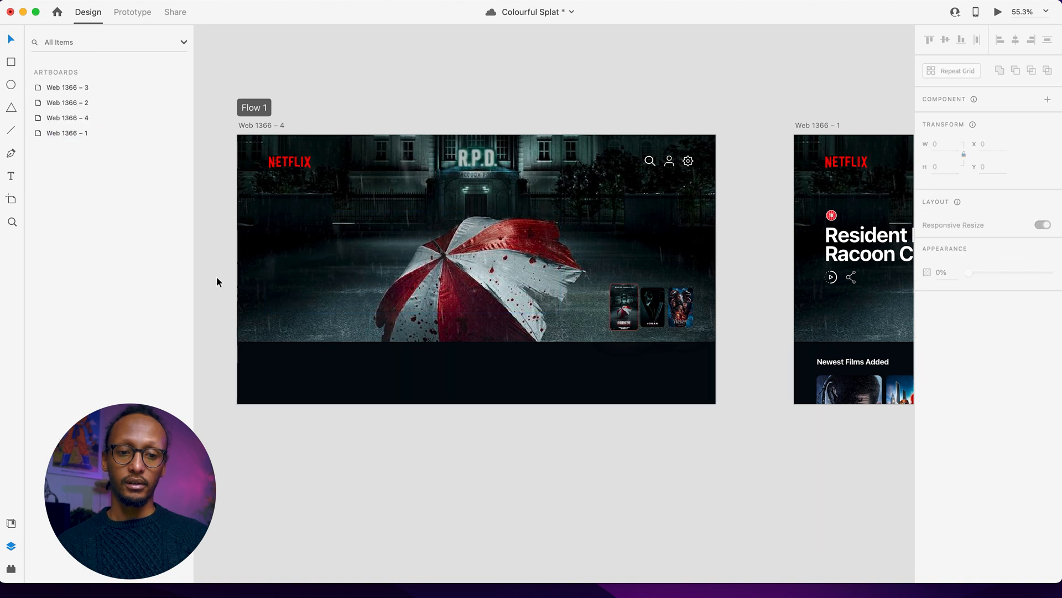
- Set the opacity of Mask Group 2 on Web 1366 – 4 to 0%
click(268, 256)
click(80, 90)
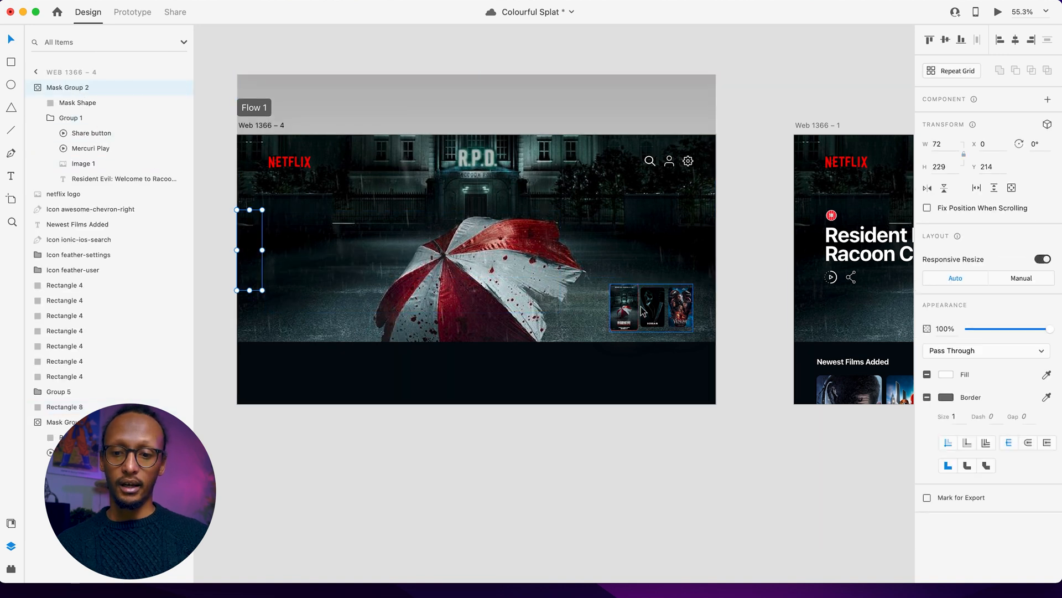
drag(989, 326, 763, 335)
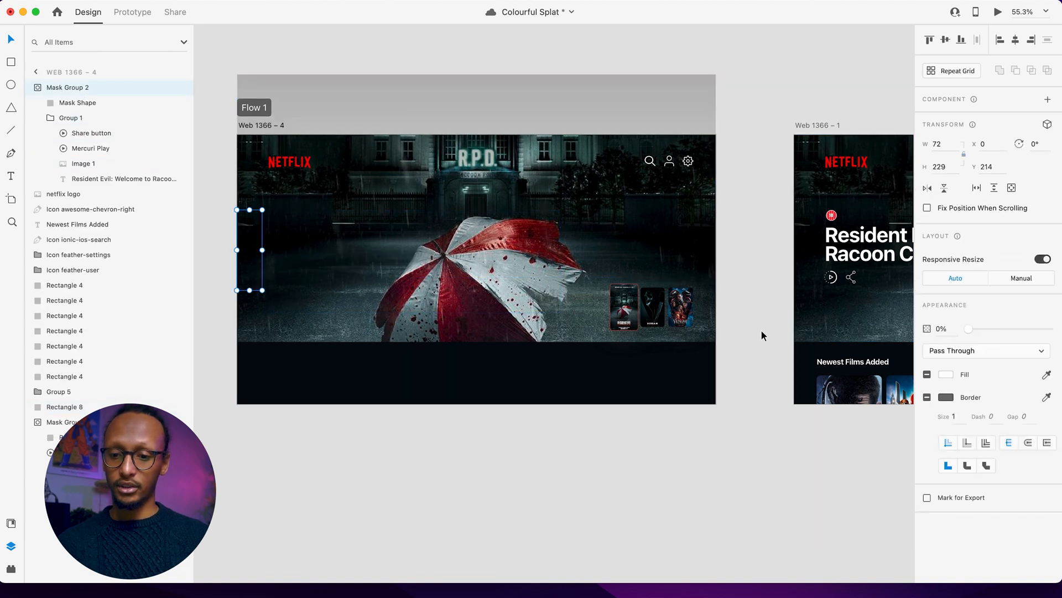
- Preview the opening title reveal in the preview window and in full screen, closing the preview
click(999, 12)
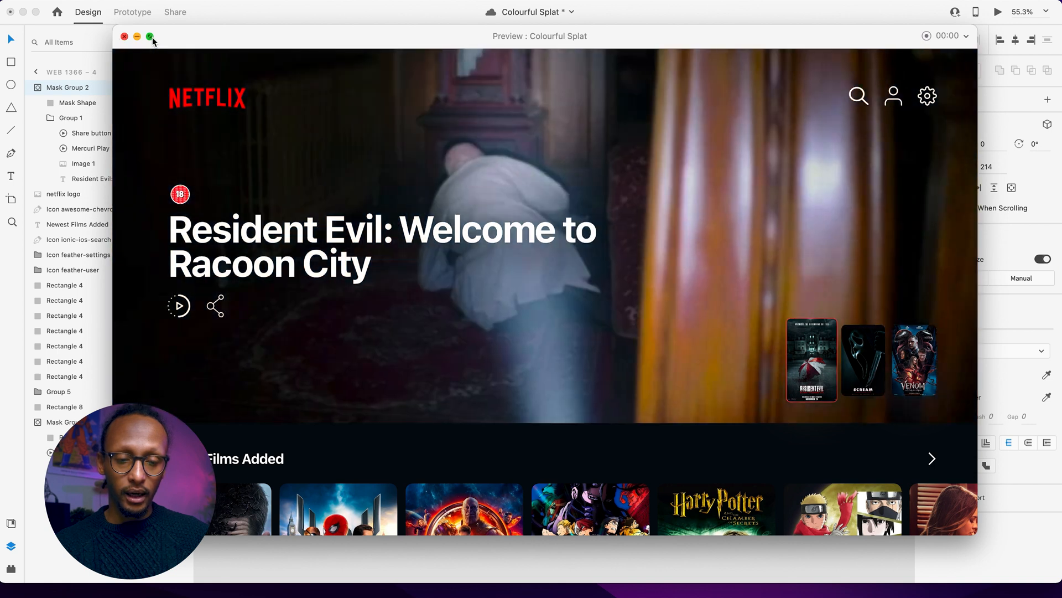
click(152, 38)
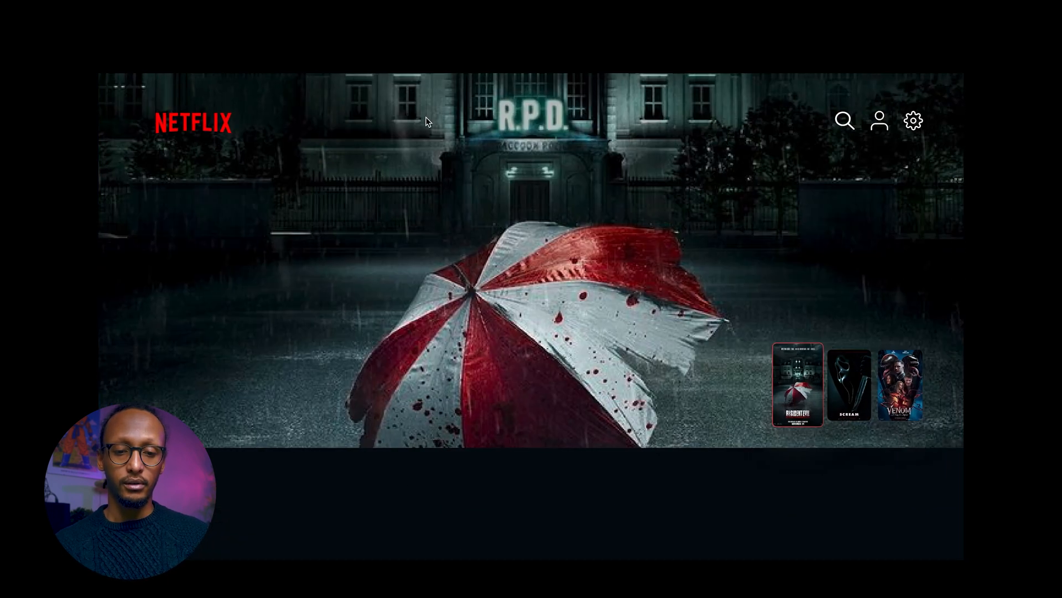
key(Escape)
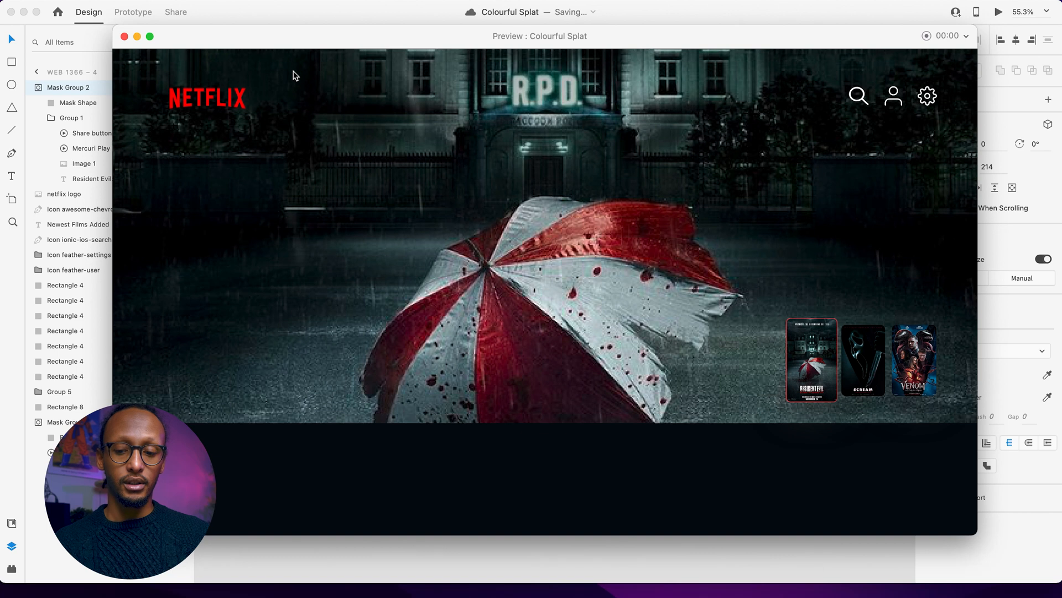
click(125, 36)
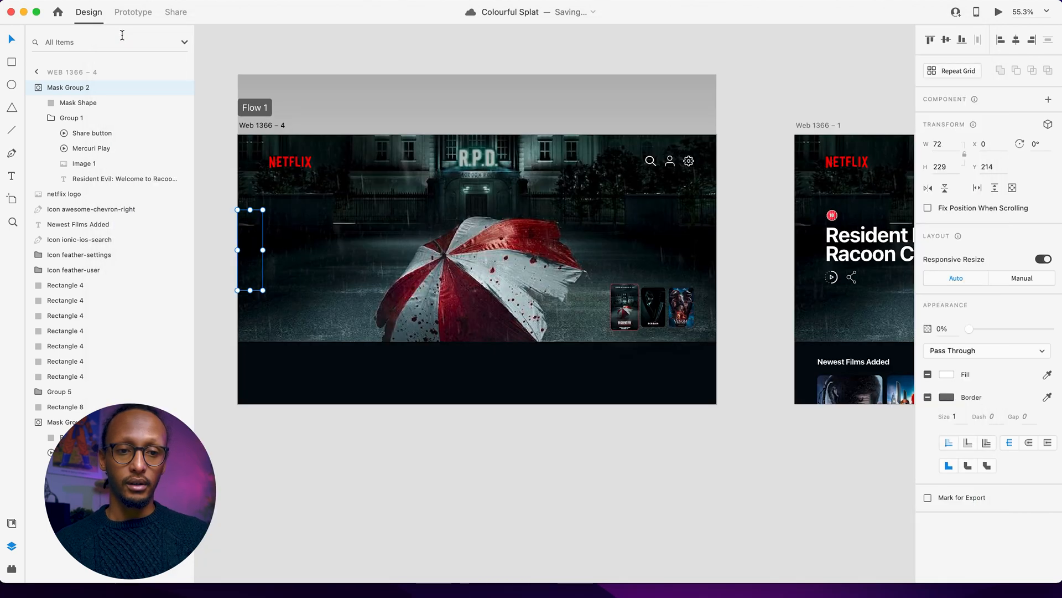
- Put the workspace in full screen and preview the whole prototype, changing the hero to Scream and on to Venom
click(188, 1)
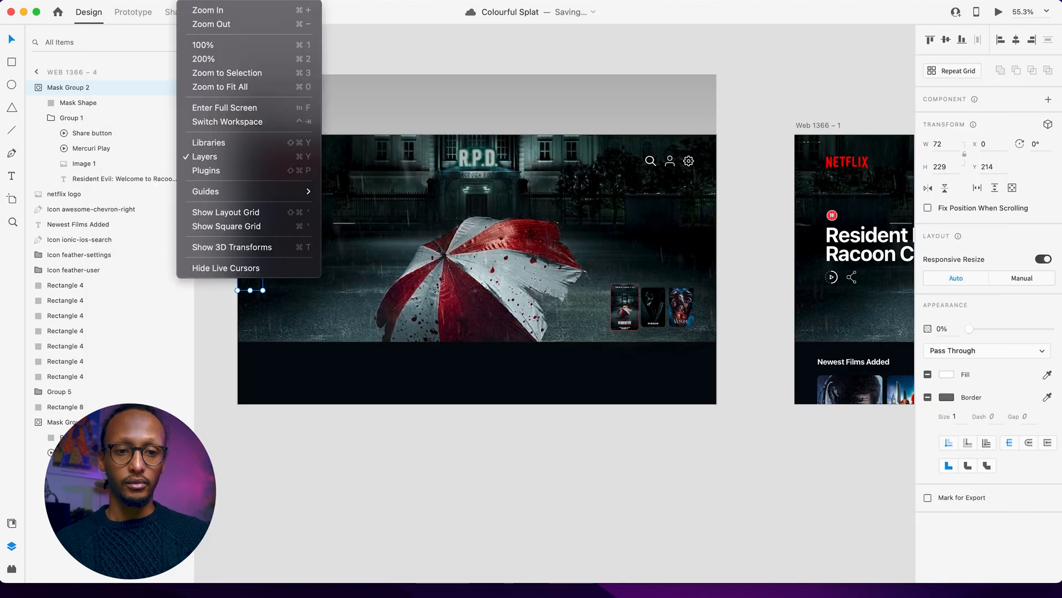
click(255, 107)
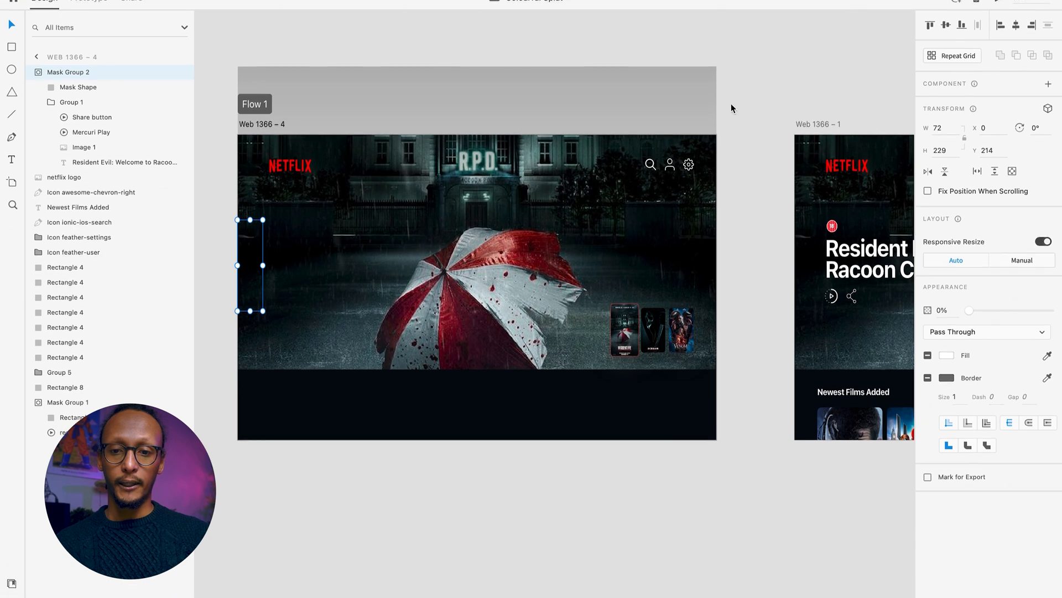
click(992, 4)
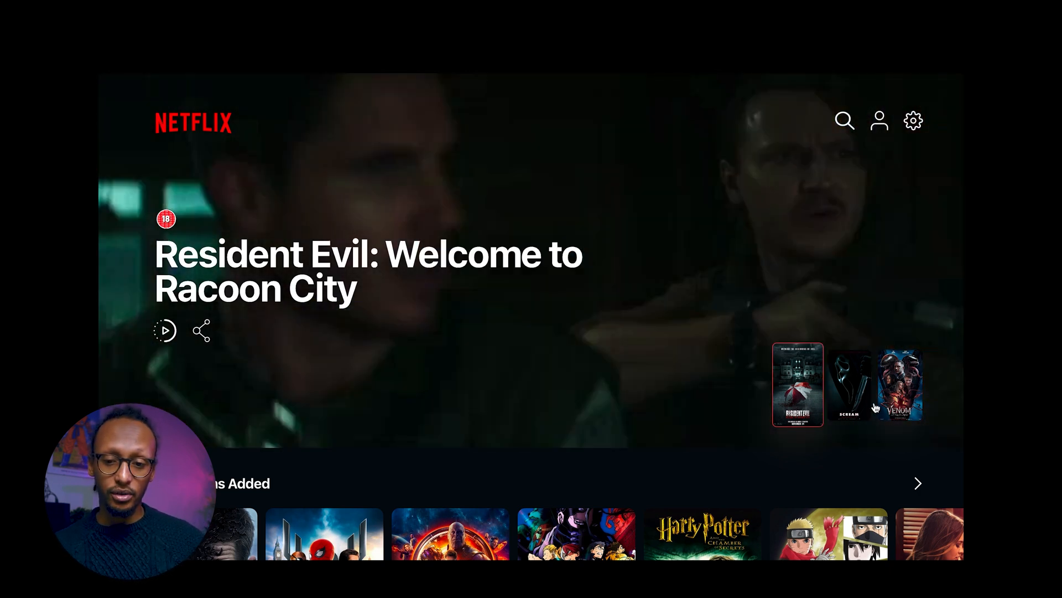
click(858, 402)
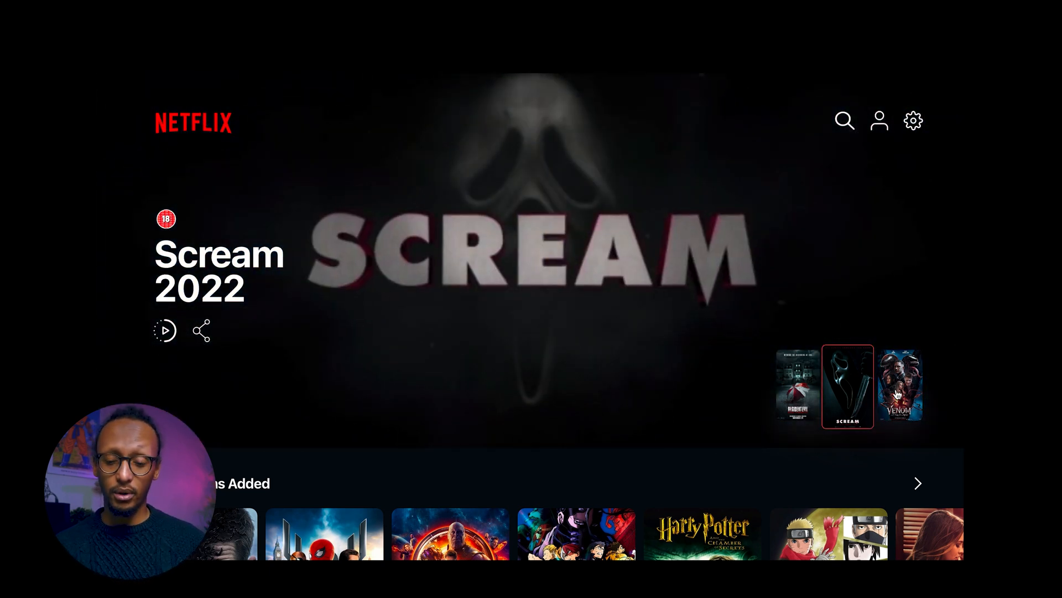
click(897, 394)
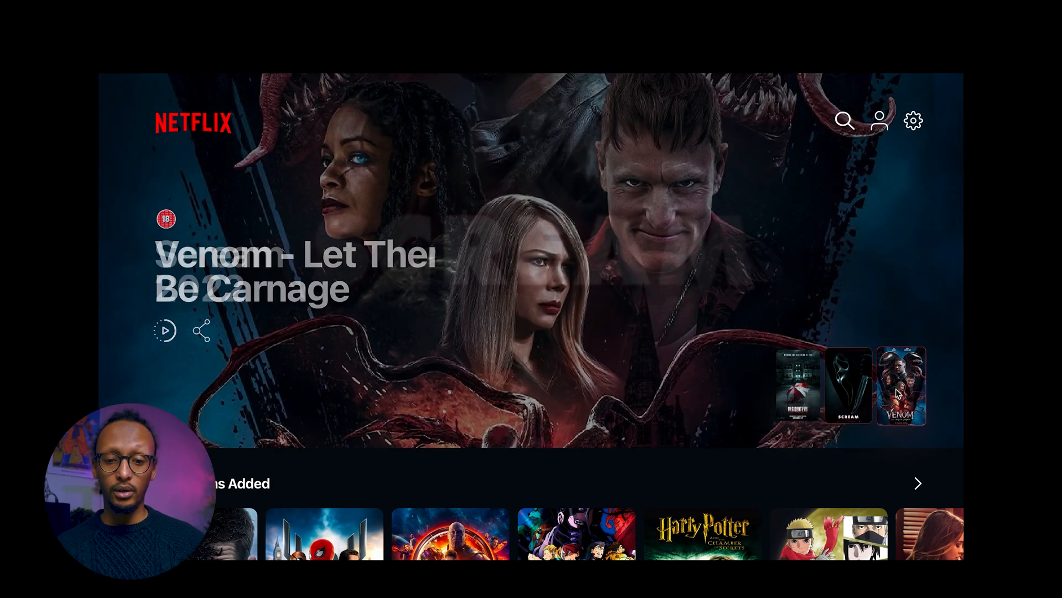